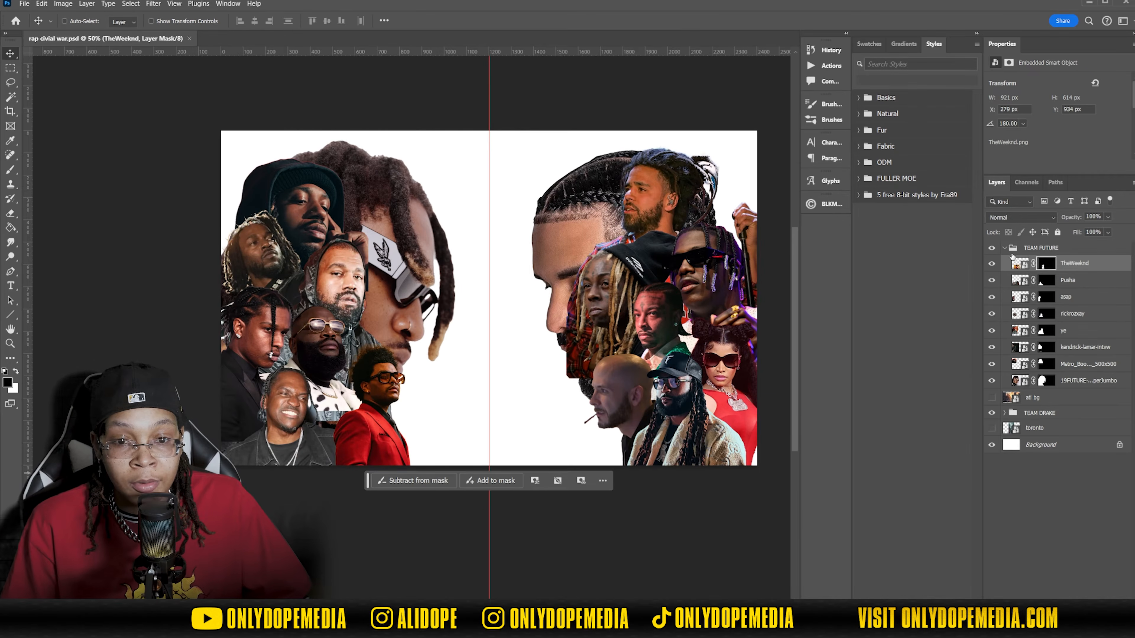
Open the TEAM FUTURE layer group and save the composite document.
{"action": "left_click", "coordinate": [1004, 248]}
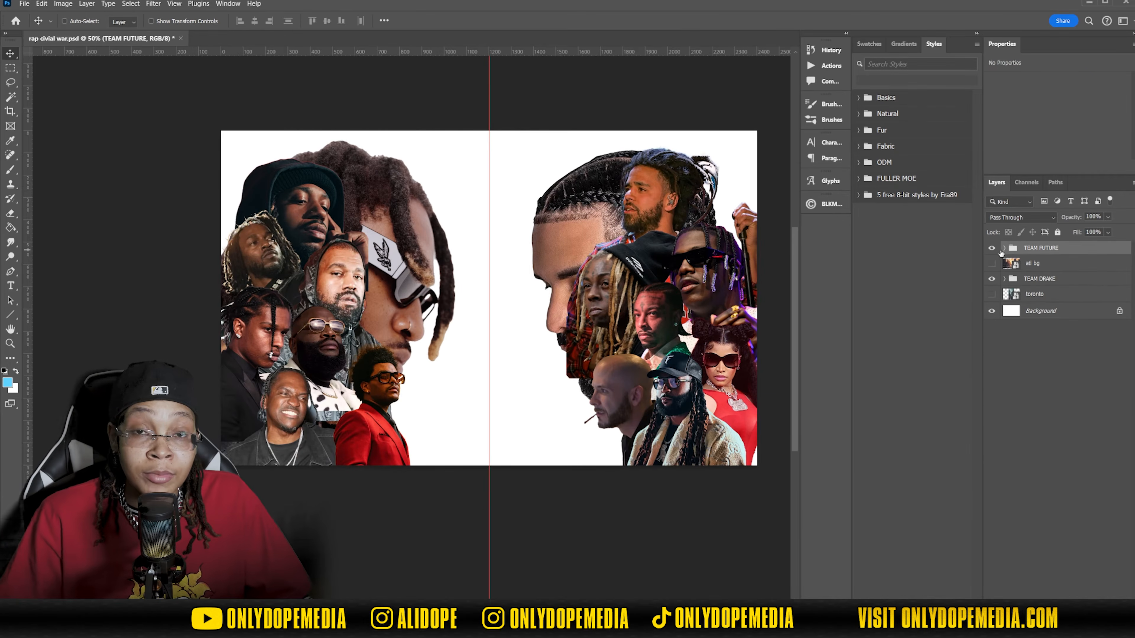
{"action": "key", "text": "ctrl+s"}
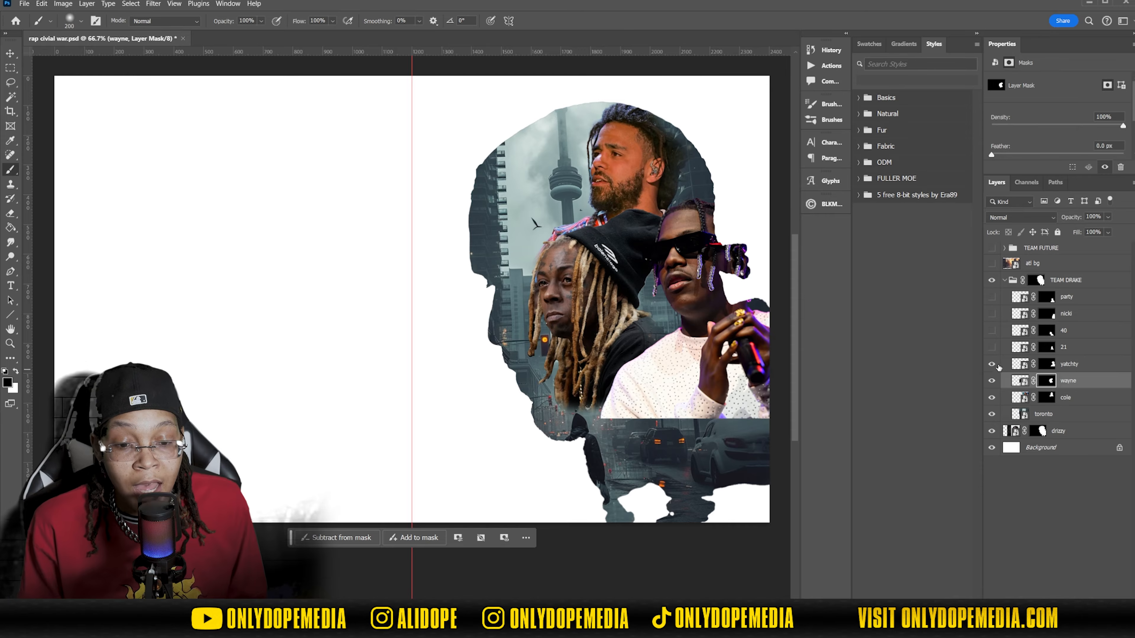
Scale and position the yatchty portrait beside wayne, just below cole, inside the head silhouette.
{"action": "left_click", "coordinate": [742, 275], "text": "ctrl"}
{"action": "key", "text": "v"}
{"action": "key", "text": "ctrl+t"}
{"action": "left_click_drag", "start_coordinate": [647, 181], "coordinate": [646, 208]}
{"action": "left_click_drag", "start_coordinate": [721, 244], "coordinate": [692, 218]}
Paint on the yatchty layer mask with a 175 px brush to fade his shoulders and torso into the background.
{"action": "left_click_drag", "start_coordinate": [760, 384], "coordinate": [763, 422]}
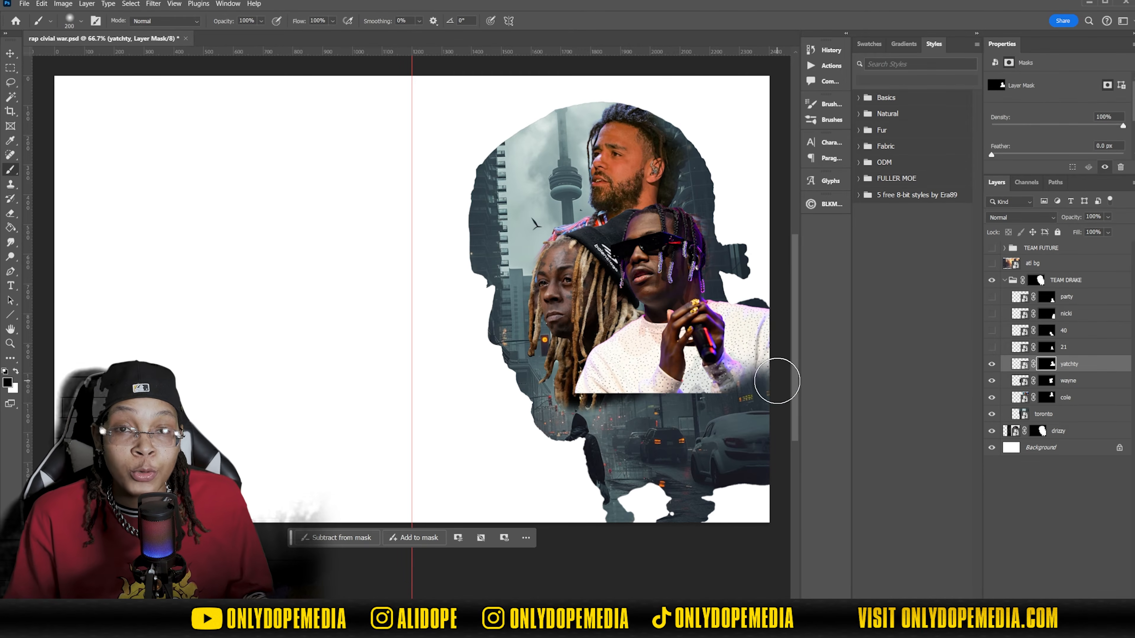
{"action": "mouse_move", "coordinate": [778, 380]}
{"action": "left_mouse_down"}
{"action": "mouse_move", "coordinate": [778, 281]}
{"action": "mouse_move", "coordinate": [557, 368]}
{"action": "mouse_move", "coordinate": [554, 350]}
{"action": "mouse_move", "coordinate": [664, 436]}
{"action": "mouse_move", "coordinate": [711, 355]}
{"action": "mouse_move", "coordinate": [612, 380]}
{"action": "left_mouse_up"}
{"action": "key", "text": "bracketleft"}
{"action": "key", "text": "bracketleft"}
{"action": "key", "text": "bracketleft"}
{"action": "key", "text": "bracketleft"}
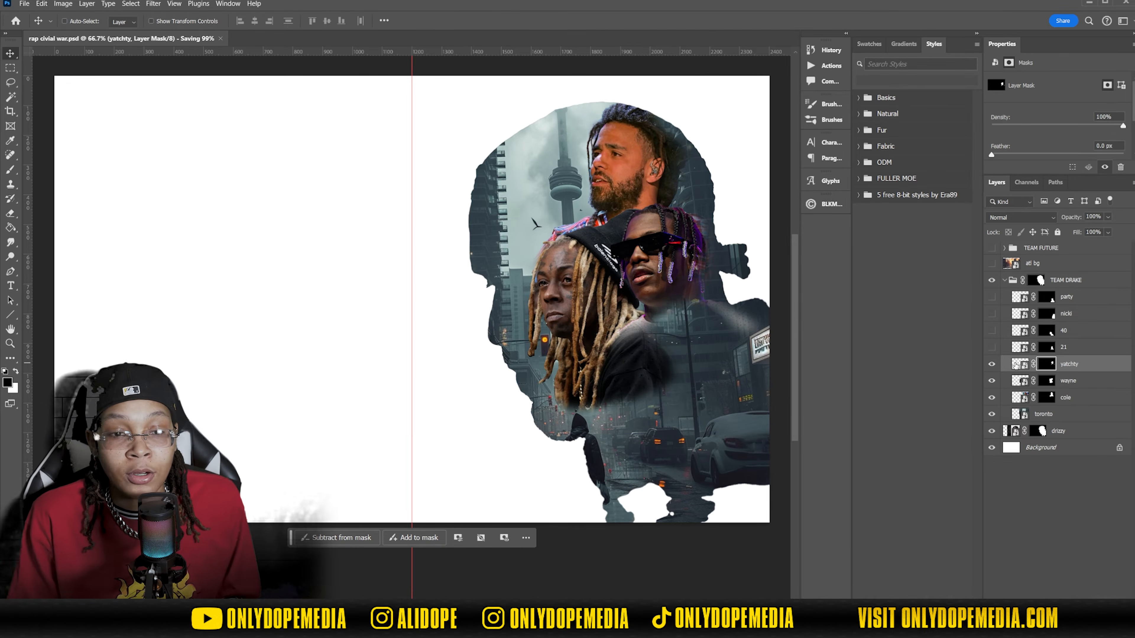
{"action": "left_click_drag", "start_coordinate": [626, 360], "coordinate": [620, 329]}
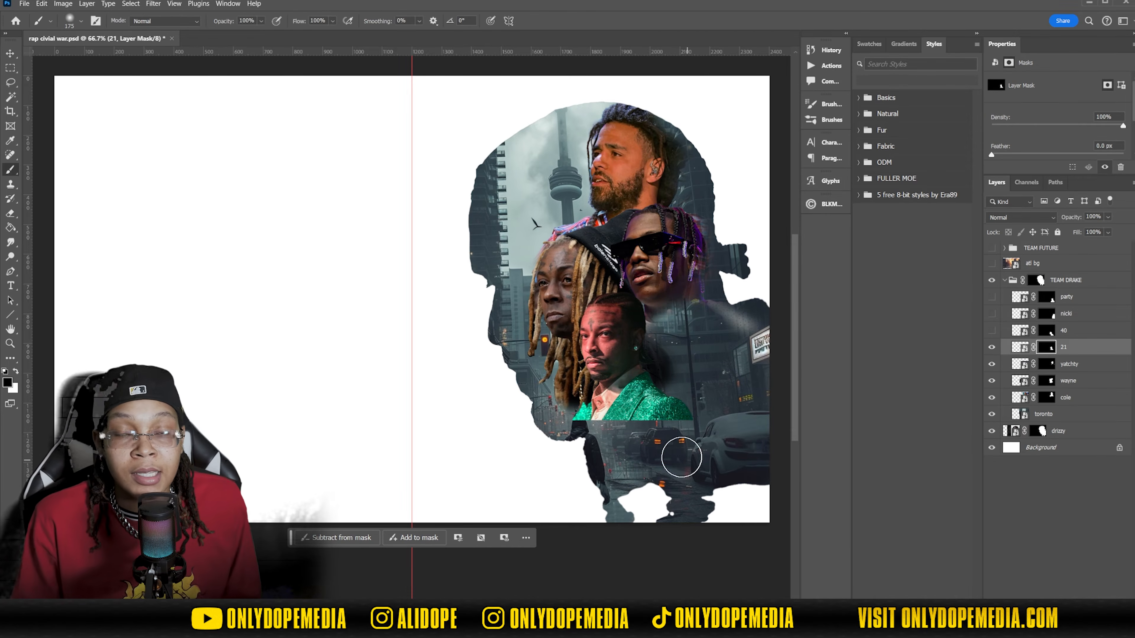
Show the 40 layer, shrink it to about 775 px wide, tilt it slightly and place it beneath 21.
{"action": "left_click", "coordinate": [991, 330]}
{"action": "left_click", "coordinate": [1018, 330]}
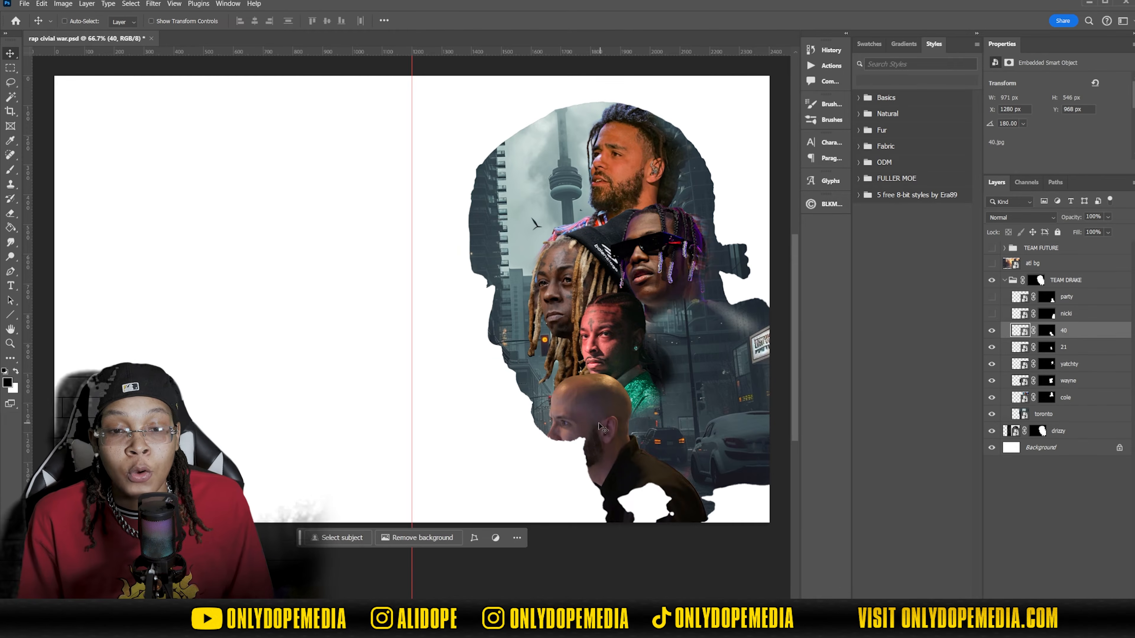
{"action": "key", "text": "ctrl+t"}
{"action": "left_click_drag", "start_coordinate": [647, 416], "coordinate": [680, 442]}
{"action": "key", "text": "Return"}
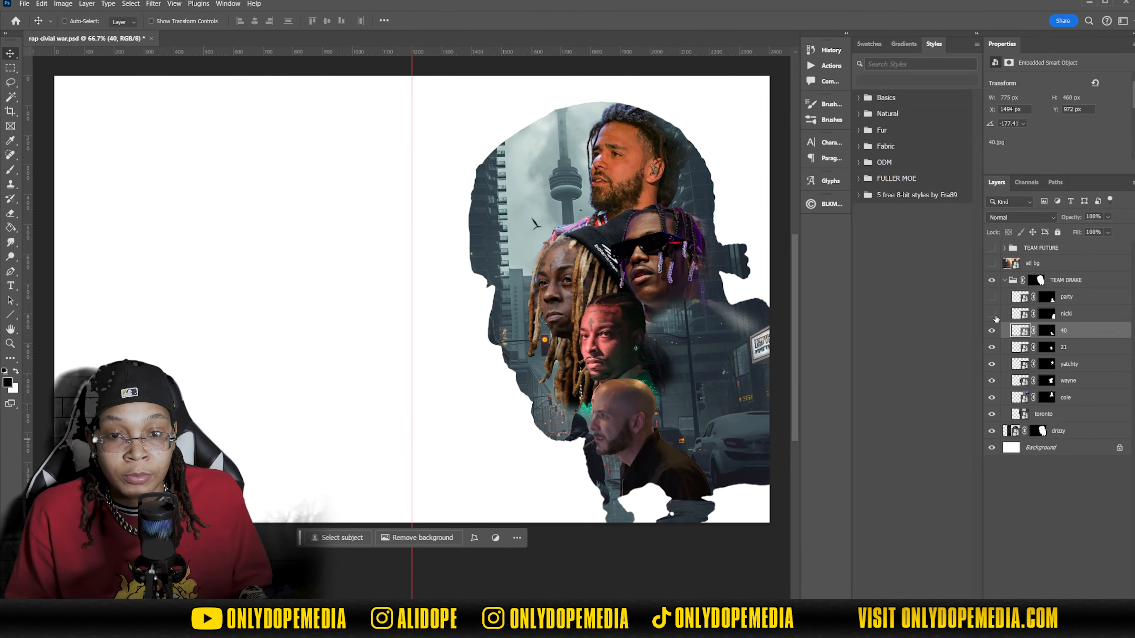
Show the nicki layer and fit her portrait below yatchty on the back side of the head silhouette.
{"action": "left_click", "coordinate": [992, 314]}
{"action": "left_click", "coordinate": [1066, 314]}
{"action": "left_click_drag", "start_coordinate": [727, 352], "coordinate": [621, 368]}
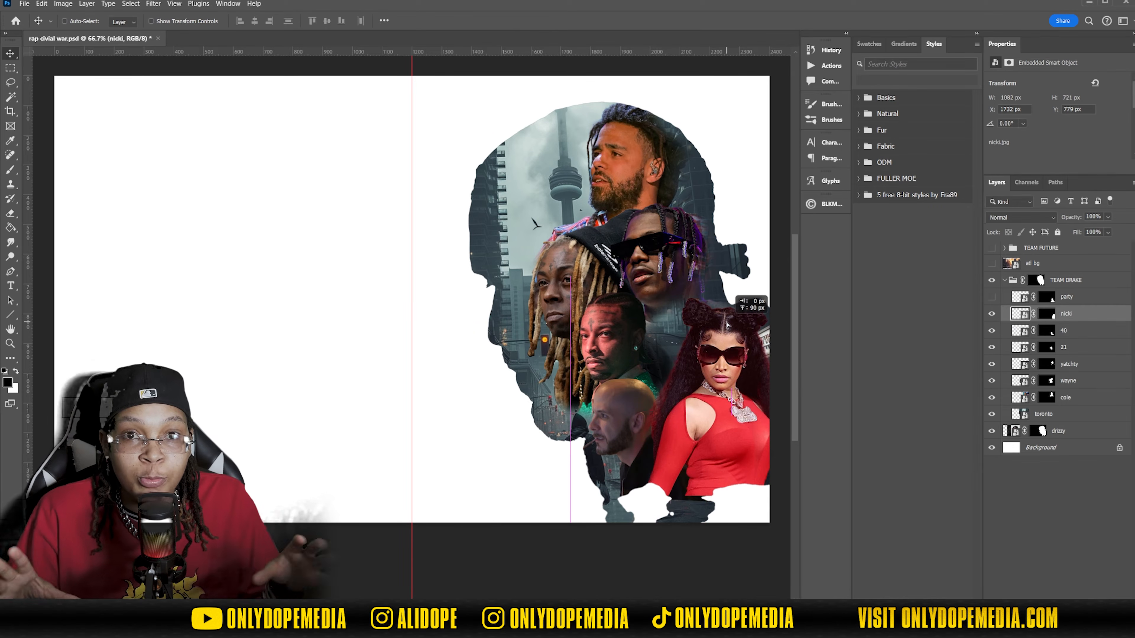
Show the party layer, scale and place it at the base of the silhouette, and ready its mask for brushing.
{"action": "left_click", "coordinate": [991, 297]}
{"action": "left_click", "coordinate": [1066, 297]}
{"action": "key", "text": "ctrl+t"}
{"action": "left_click_drag", "start_coordinate": [622, 539], "coordinate": [622, 592]}
{"action": "scroll", "coordinate": [630, 536], "scroll_direction": "up", "scroll_amount": 1}
{"action": "left_click_drag", "start_coordinate": [642, 490], "coordinate": [640, 479]}
{"action": "key", "text": "Return"}
{"action": "key", "text": "b"}
{"action": "key", "text": "ctrl+backslash"}
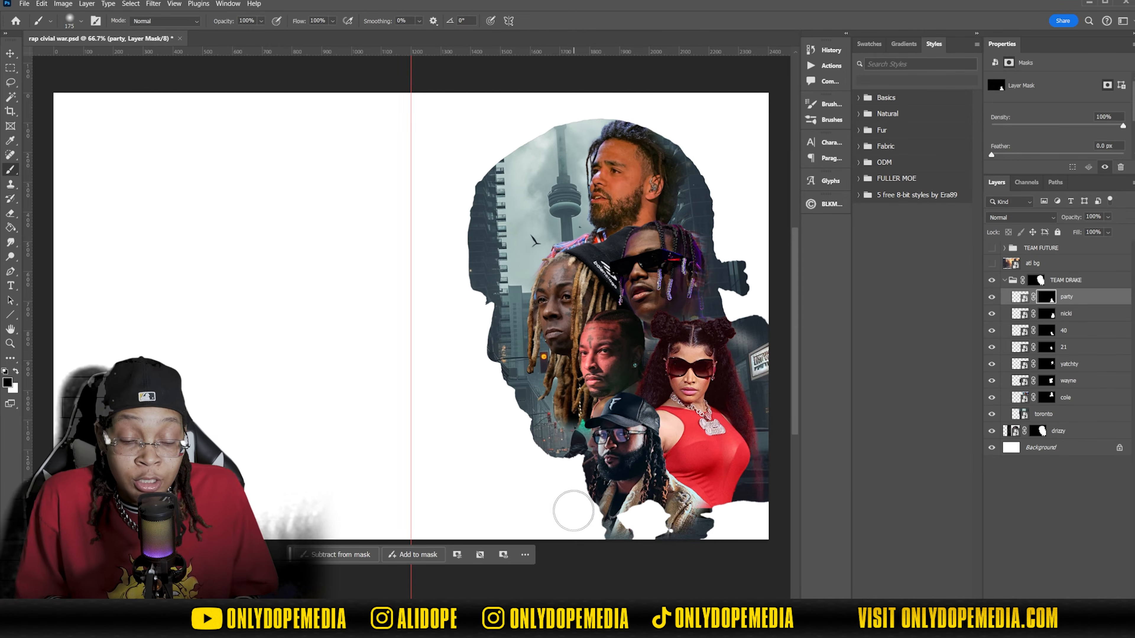
Rearrange the lowest portraits so party sits at the lower right below nicki and 40 shows in front beneath 21.
{"action": "key", "text": "v"}
{"action": "left_click", "coordinate": [1065, 330]}
{"action": "left_click_drag", "start_coordinate": [660, 436], "coordinate": [759, 413]}
{"action": "left_click_drag", "start_coordinate": [1074, 330], "coordinate": [1073, 290]}
{"action": "left_click_drag", "start_coordinate": [771, 422], "coordinate": [767, 442]}
{"action": "left_click_drag", "start_coordinate": [766, 443], "coordinate": [766, 442]}
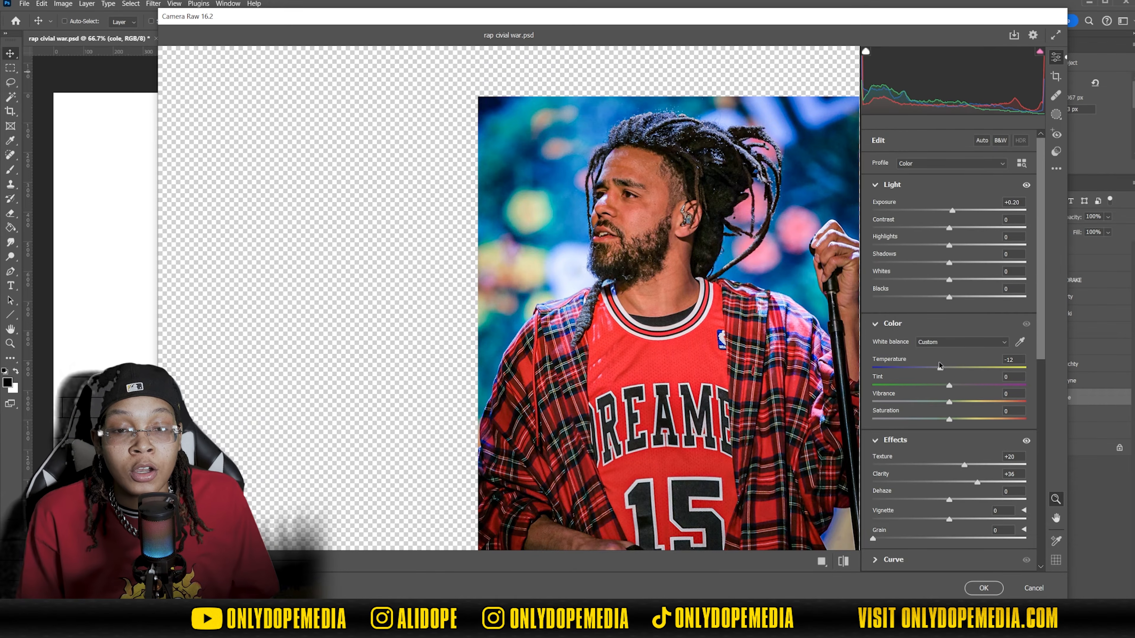
Review the remaining Camera Raw adjustments for the cole layer and apply the filter.
{"action": "scroll", "coordinate": [874, 471], "scroll_direction": "down", "scroll_amount": 10}
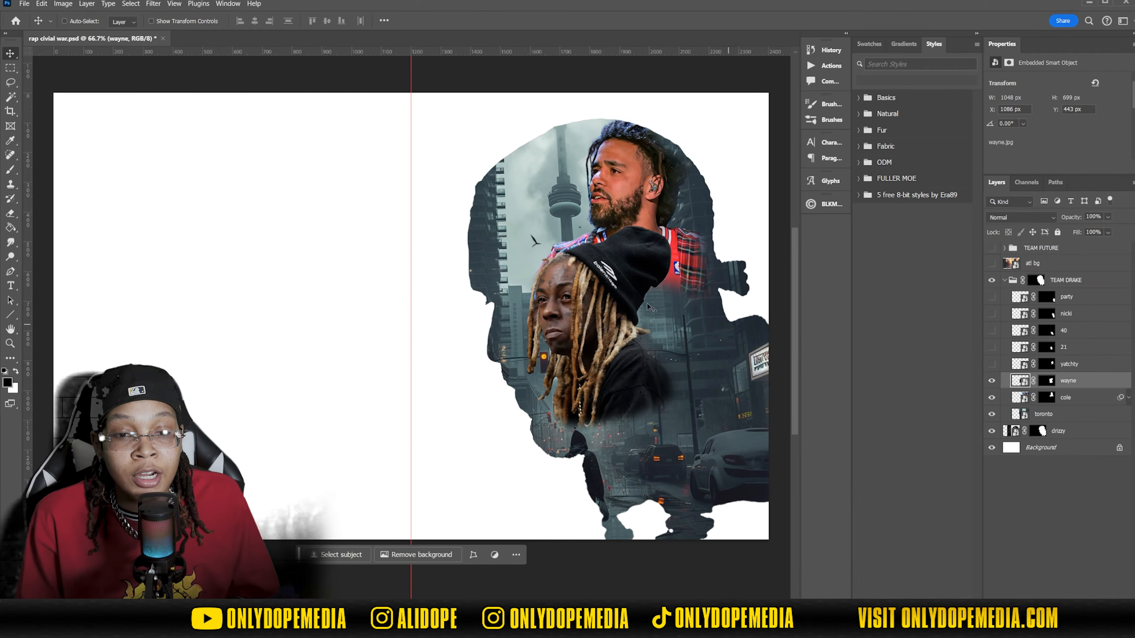
Open the Camera Raw filter on the wayne layer and set exposure +0.45, contrast +20, texture +38 and clarity +25.
{"action": "left_click", "coordinate": [154, 4]}
{"action": "left_click", "coordinate": [157, 14]}
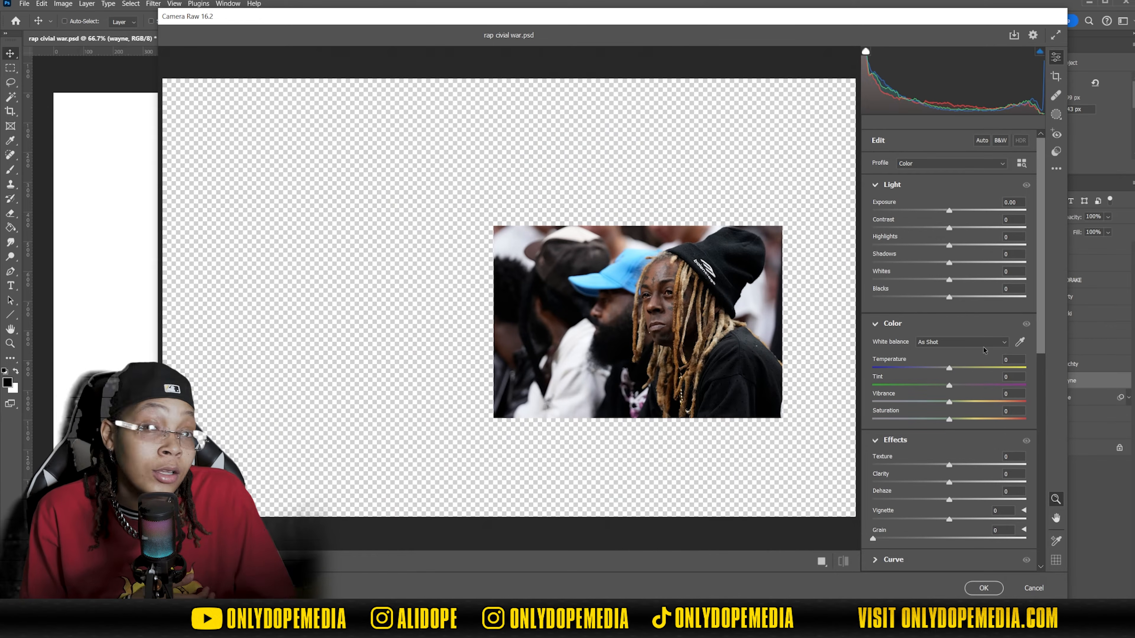
{"action": "left_click", "coordinate": [955, 210]}
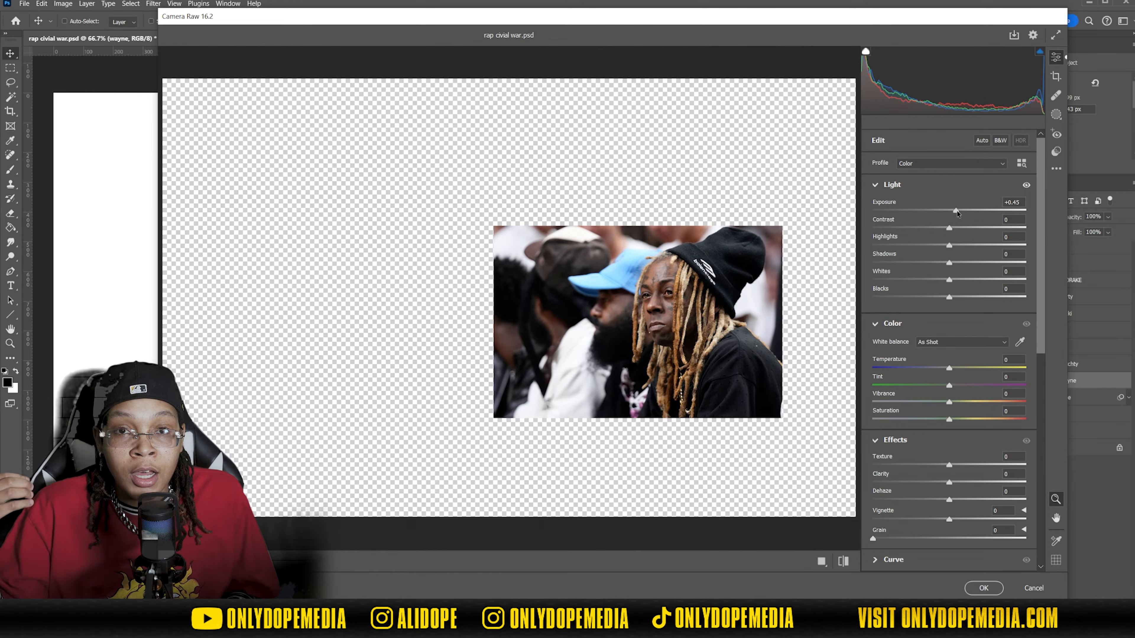
{"action": "left_click_drag", "start_coordinate": [949, 228], "coordinate": [967, 229]}
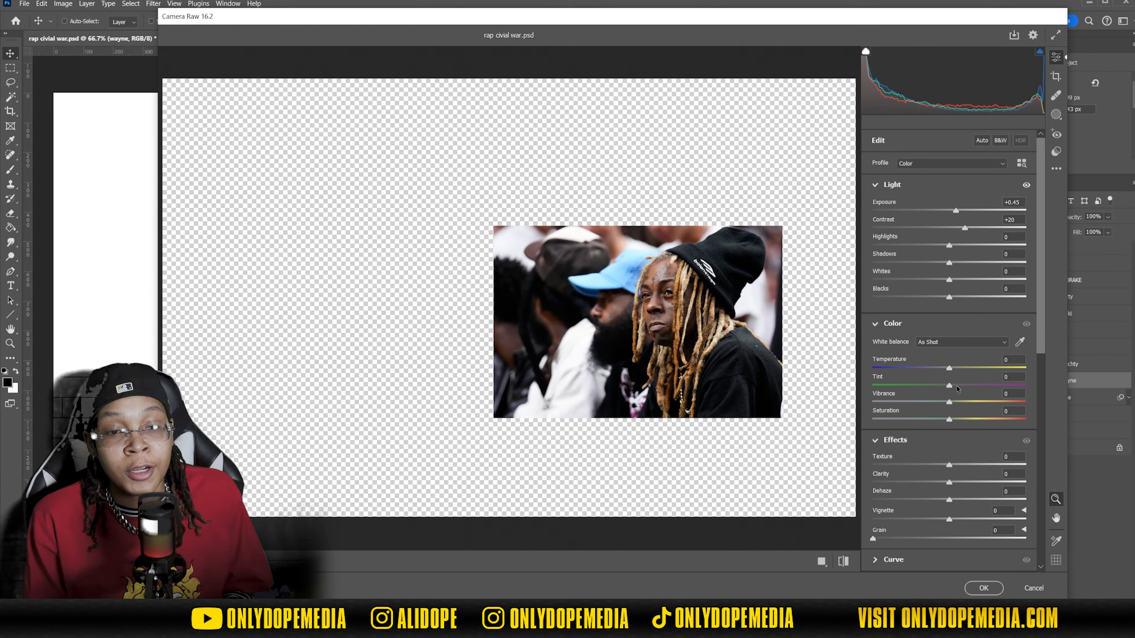
{"action": "left_click_drag", "start_coordinate": [949, 465], "coordinate": [969, 482]}
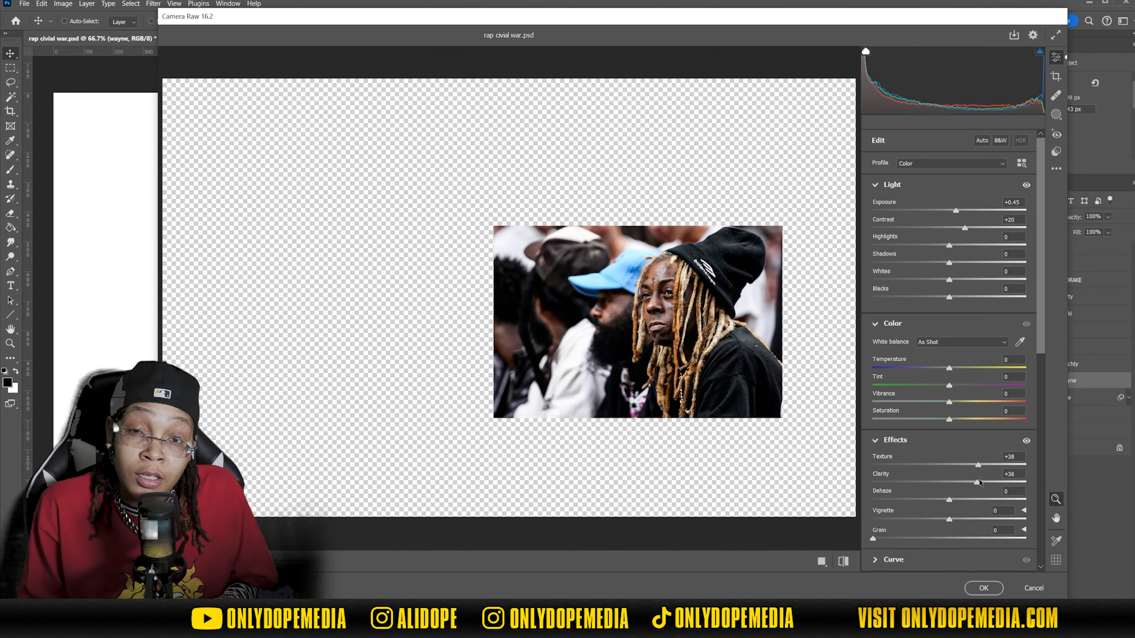
Set wayne's sharpening to 39 and noise reduction to 19, apply the Camera Raw filter and collapse its smart filter entry.
{"action": "scroll", "coordinate": [910, 464], "scroll_direction": "down", "scroll_amount": 8}
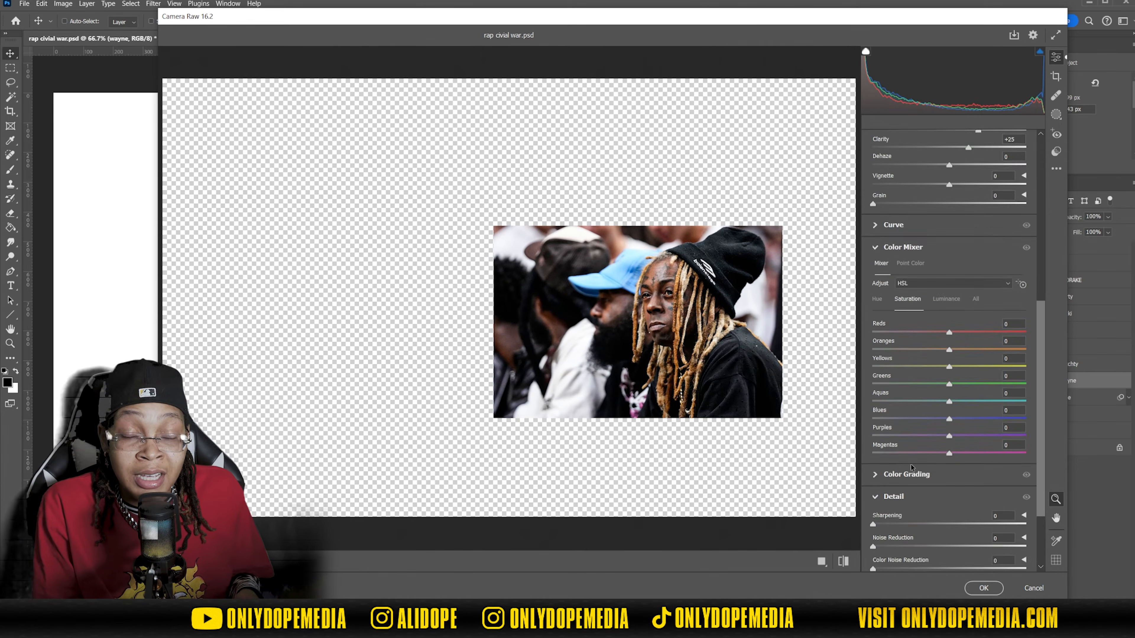
{"action": "scroll", "coordinate": [880, 241], "scroll_direction": "up", "scroll_amount": 1}
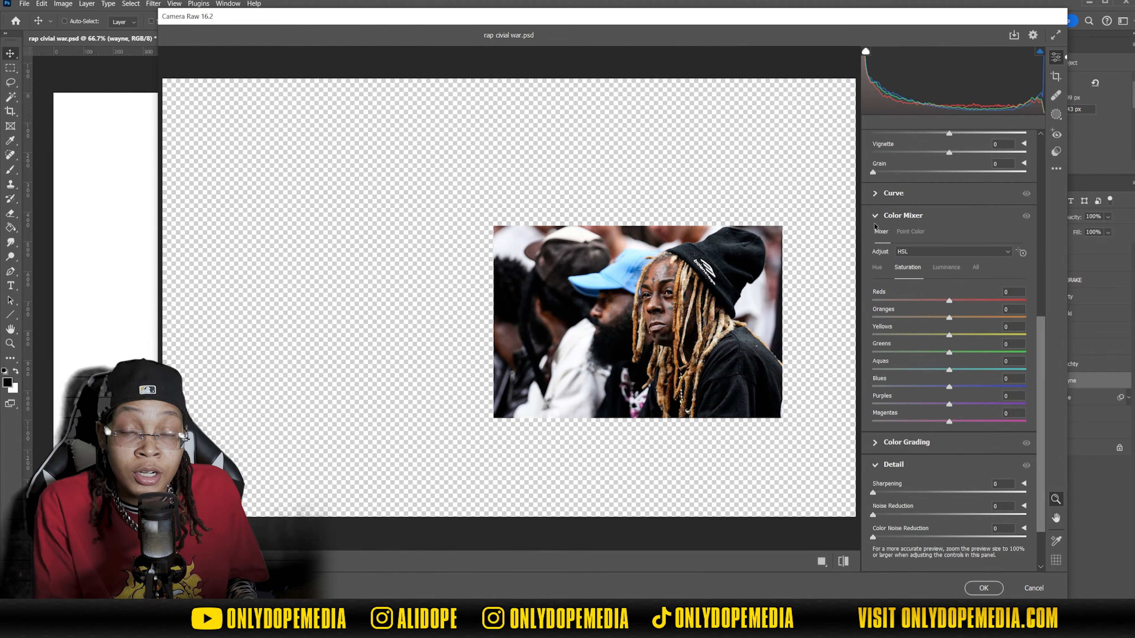
{"action": "left_click", "coordinate": [876, 216]}
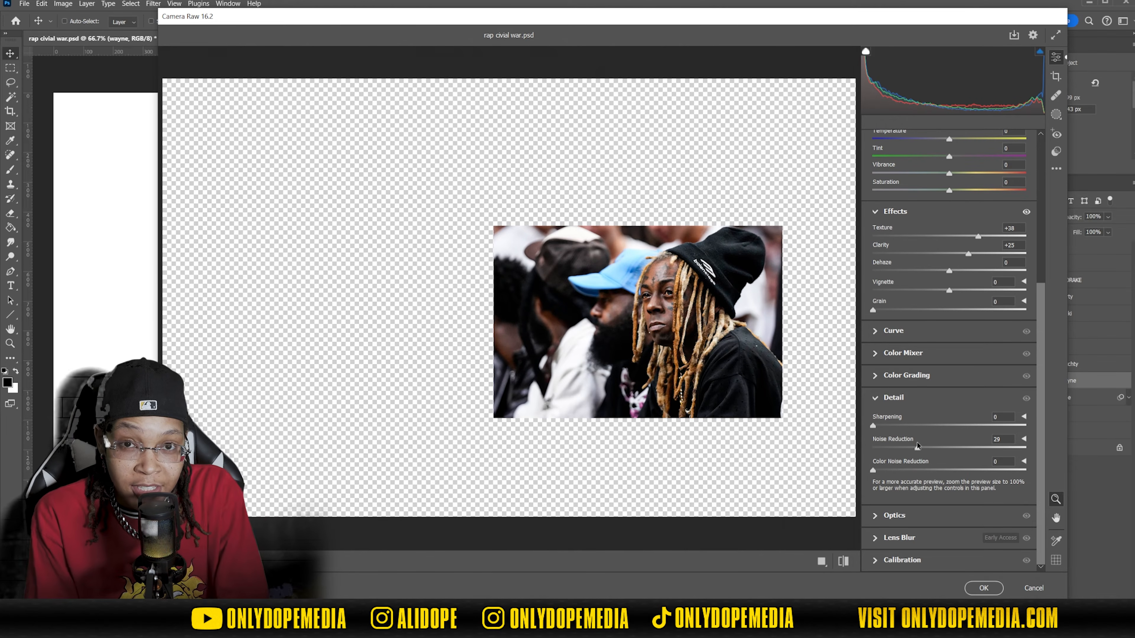
{"action": "left_click_drag", "start_coordinate": [911, 448], "coordinate": [894, 427]}
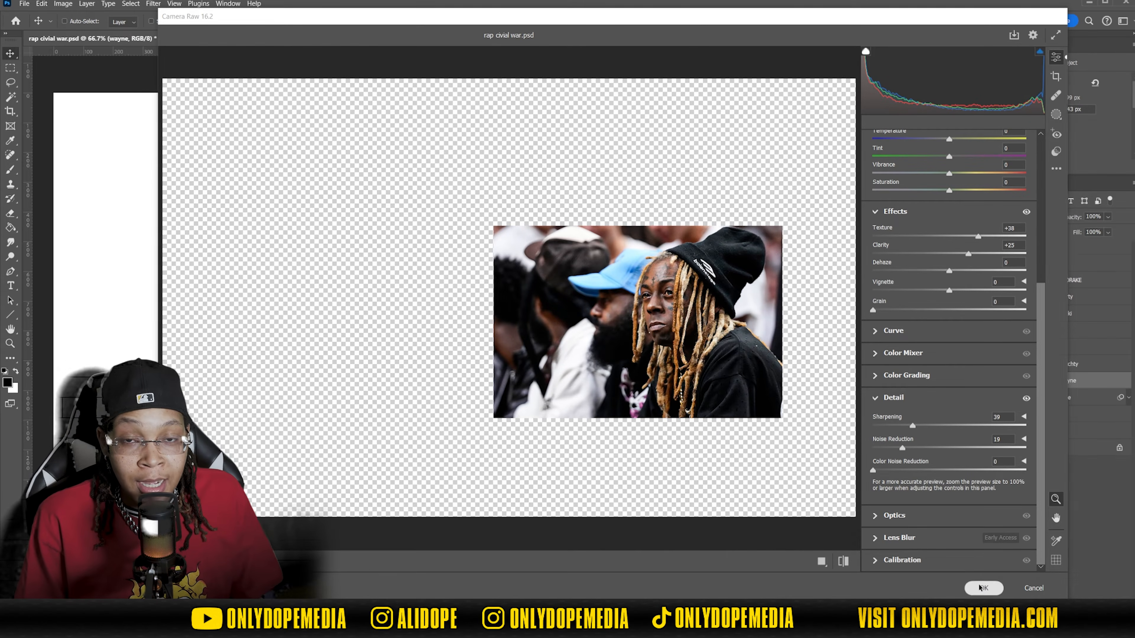
{"action": "left_click", "coordinate": [983, 588]}
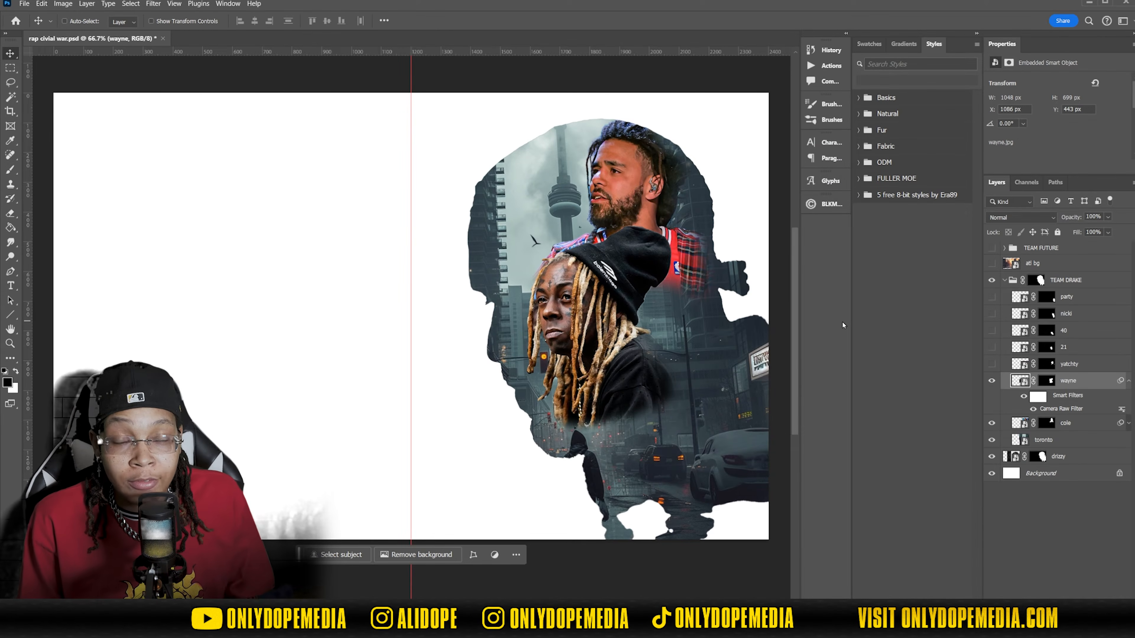
{"action": "left_click", "coordinate": [1129, 381]}
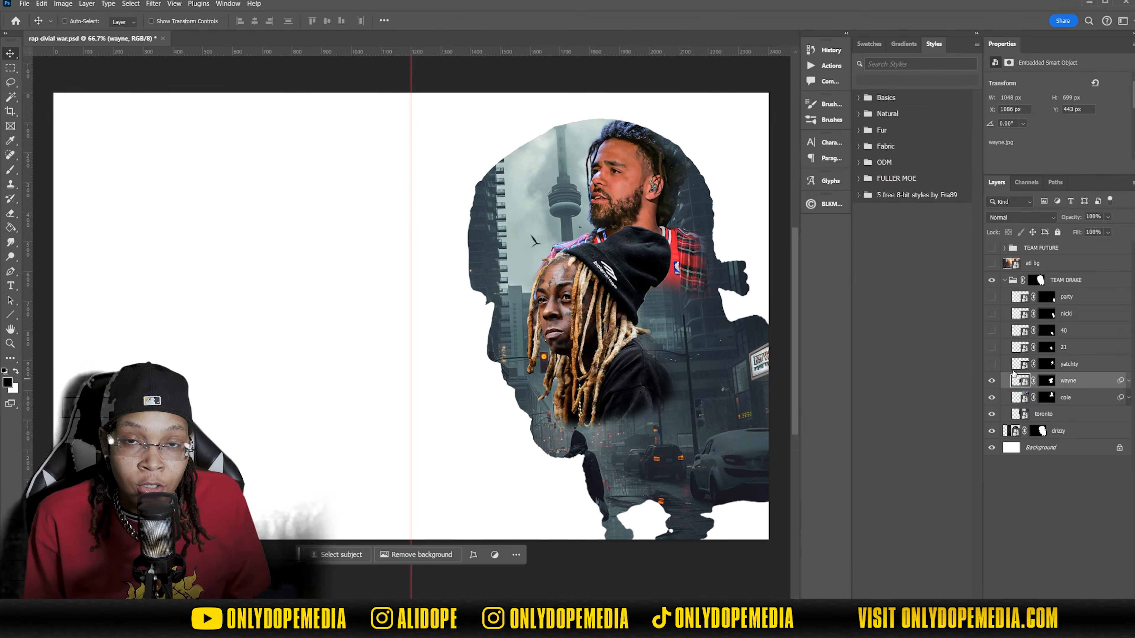
Show the yatchty layer and adjust it in Camera Raw with texture +23, clarity +33, exposure +0.35 and temperature -7.
{"action": "left_click", "coordinate": [991, 365]}
{"action": "left_click", "coordinate": [1090, 366]}
{"action": "left_click", "coordinate": [153, 4]}
{"action": "left_click", "coordinate": [187, 16]}
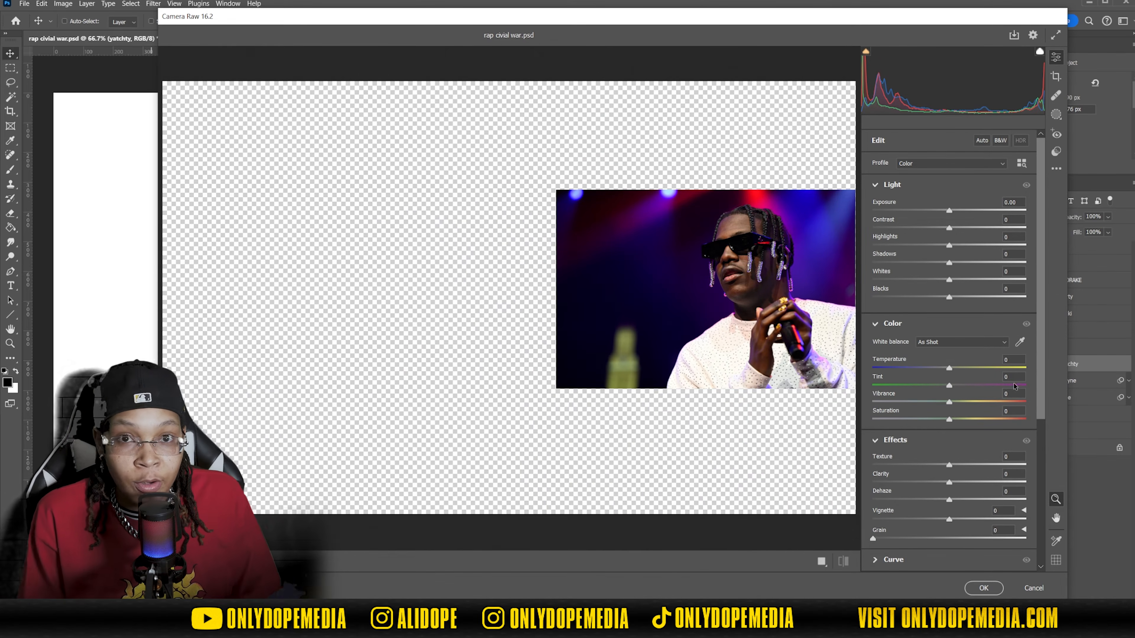
{"action": "left_click_drag", "start_coordinate": [953, 484], "coordinate": [967, 459]}
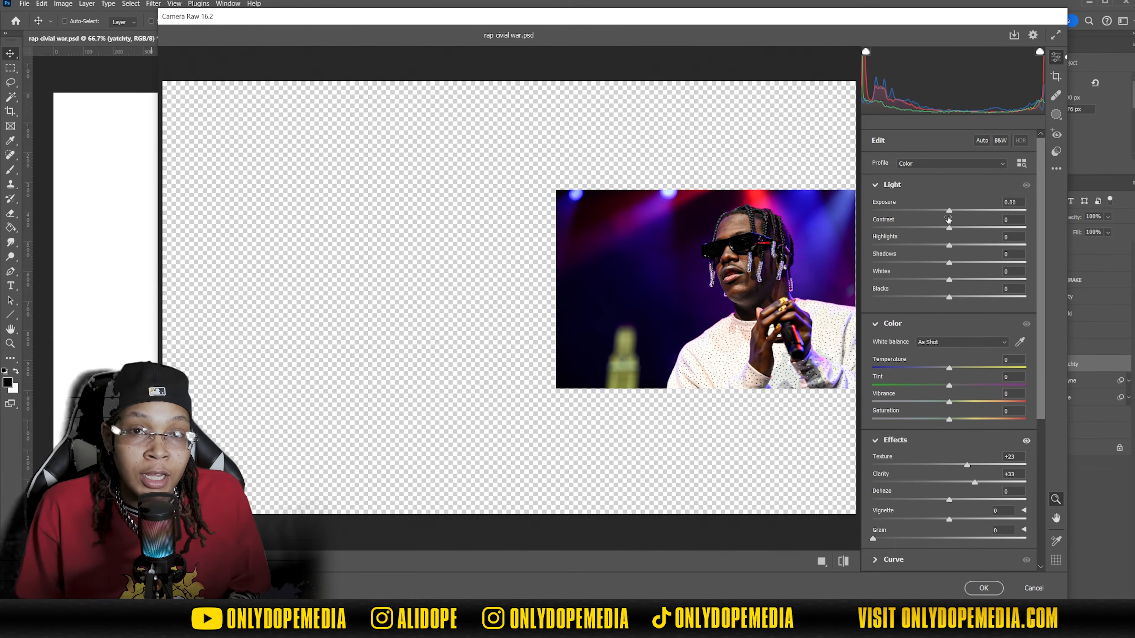
{"action": "left_click_drag", "start_coordinate": [949, 212], "coordinate": [960, 210]}
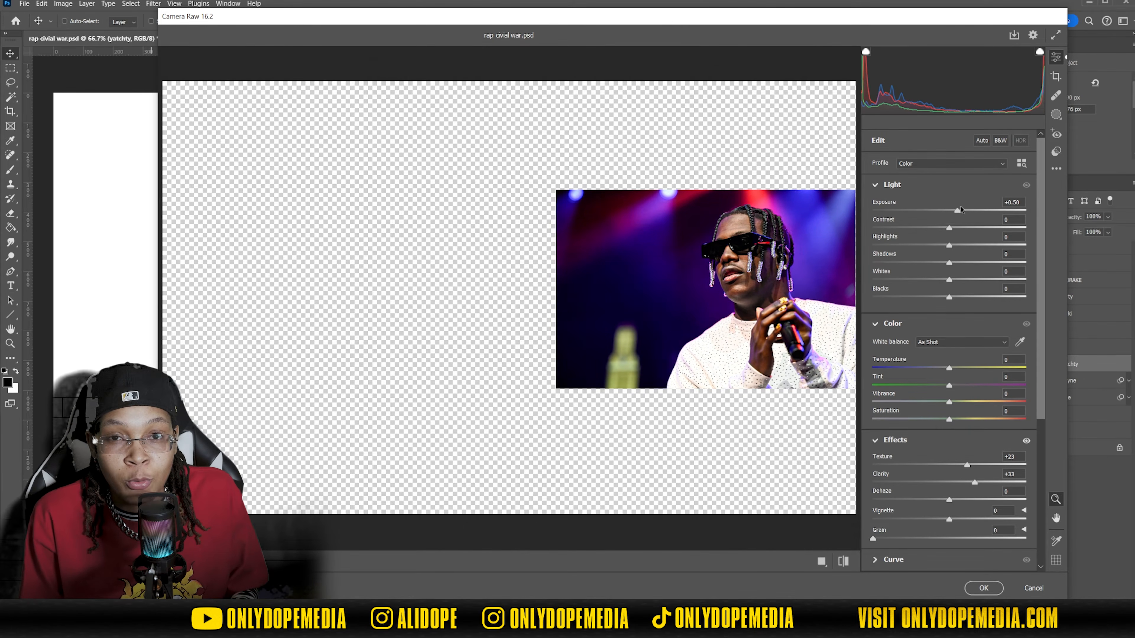
{"action": "left_click_drag", "start_coordinate": [953, 375], "coordinate": [937, 369]}
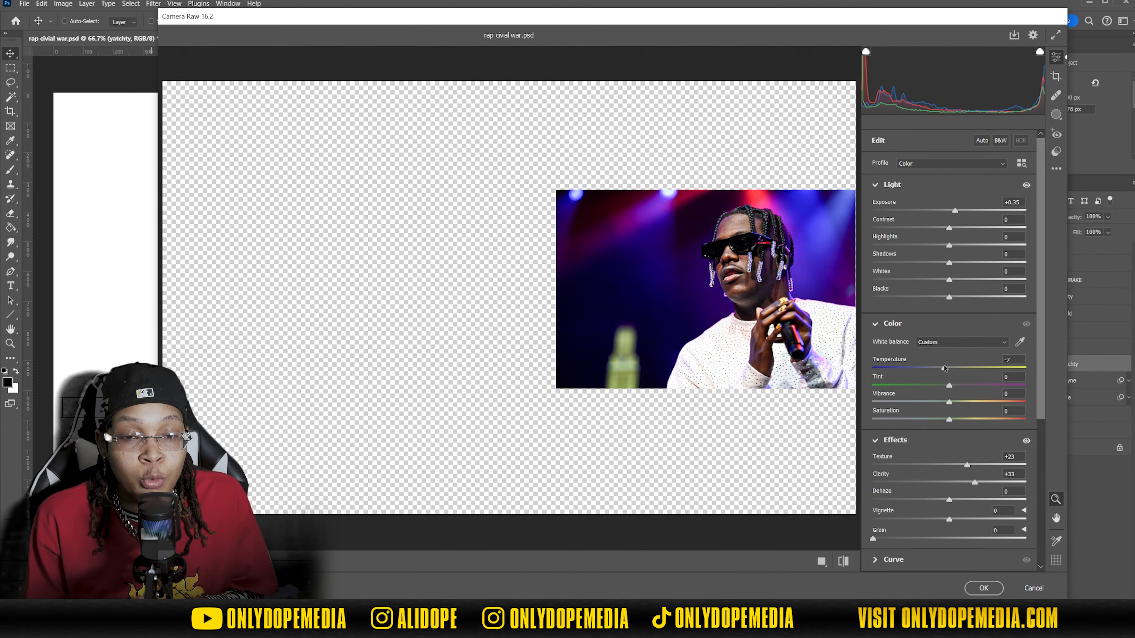
{"action": "scroll", "coordinate": [914, 407], "scroll_direction": "down", "scroll_amount": 5}
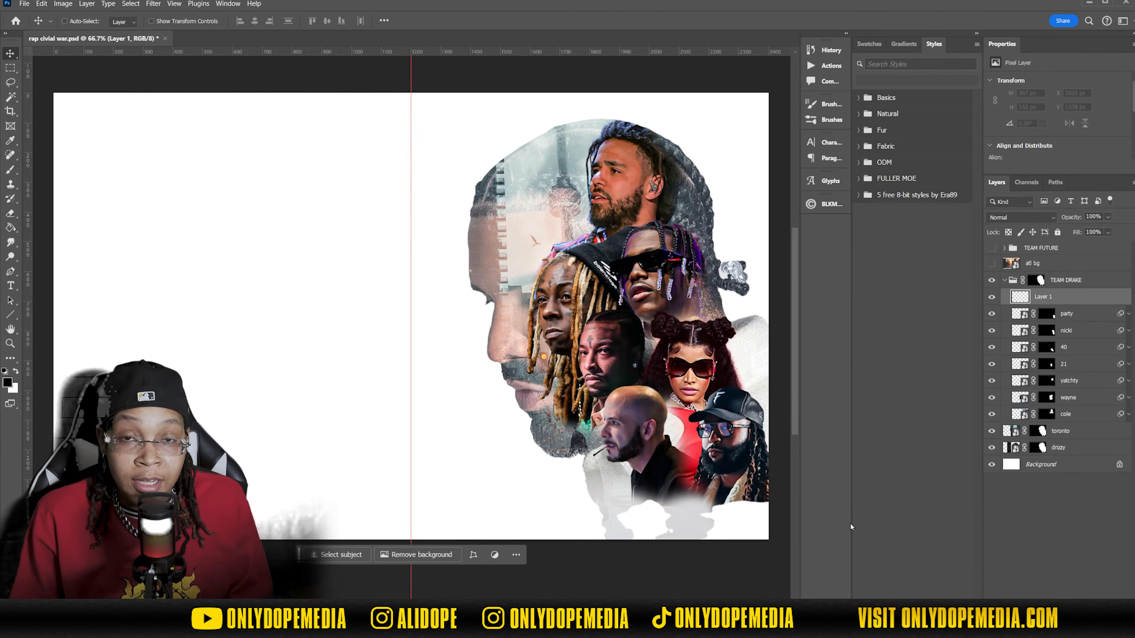
Fill the empty Layer 1 above the portraits with neutral gray and set its blend mode to Overlay.
{"action": "key", "text": "shift+F5"}
{"action": "key", "text": "Return"}
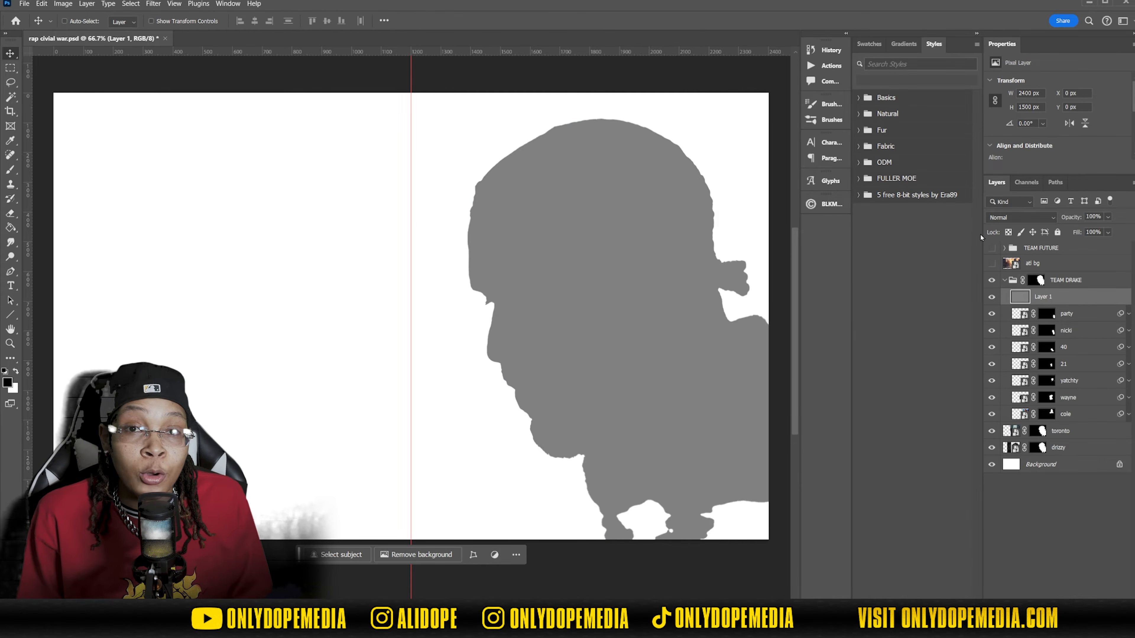
{"action": "left_click", "coordinate": [1027, 222]}
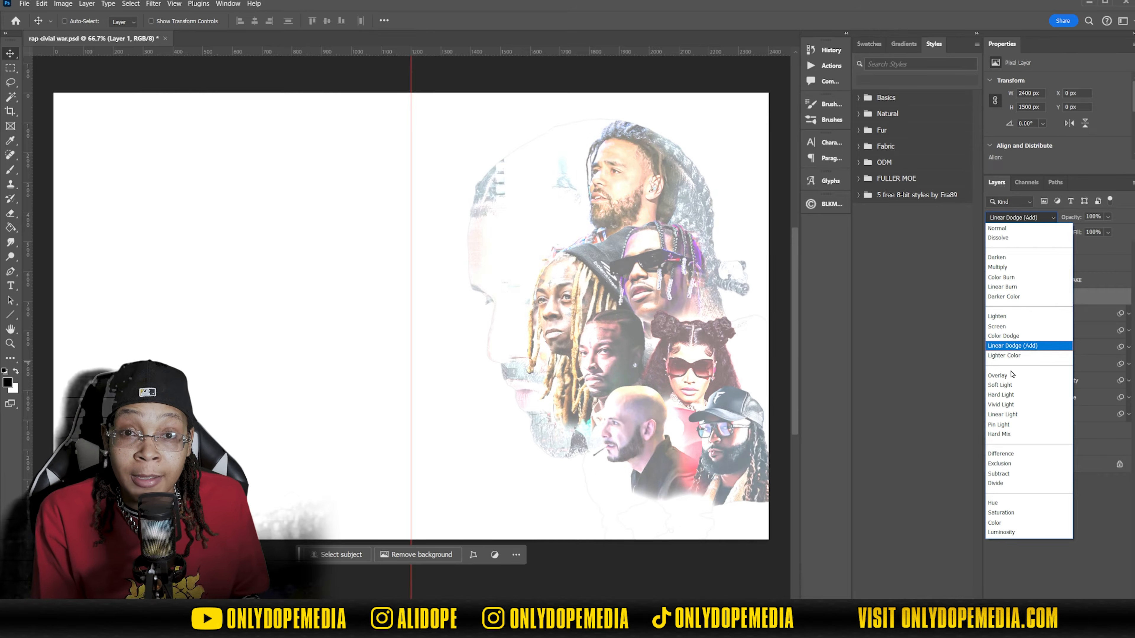
{"action": "left_click", "coordinate": [1010, 376]}
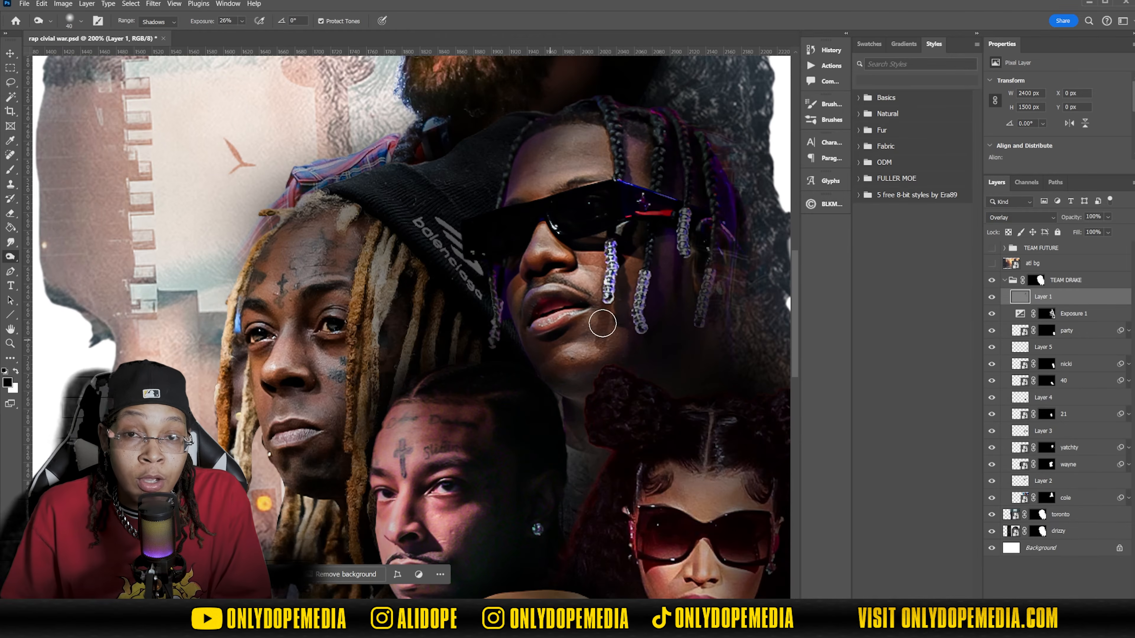
Burn the shadows around the portraits on Layer 1 with the Shadows range at 26% exposure, and save the document.
{"action": "scroll", "coordinate": [536, 340], "scroll_direction": "down", "scroll_amount": 2}
{"action": "left_click_drag", "start_coordinate": [256, 383], "coordinate": [256, 322]}
{"action": "mouse_move", "coordinate": [307, 349]}
{"action": "left_mouse_down"}
{"action": "mouse_move", "coordinate": [288, 313]}
{"action": "mouse_move", "coordinate": [304, 266]}
{"action": "mouse_move", "coordinate": [259, 311]}
{"action": "left_mouse_up"}
{"action": "left_click_drag", "start_coordinate": [420, 389], "coordinate": [393, 269]}
{"action": "left_click_drag", "start_coordinate": [378, 310], "coordinate": [343, 313]}
{"action": "left_click_drag", "start_coordinate": [383, 423], "coordinate": [407, 469]}
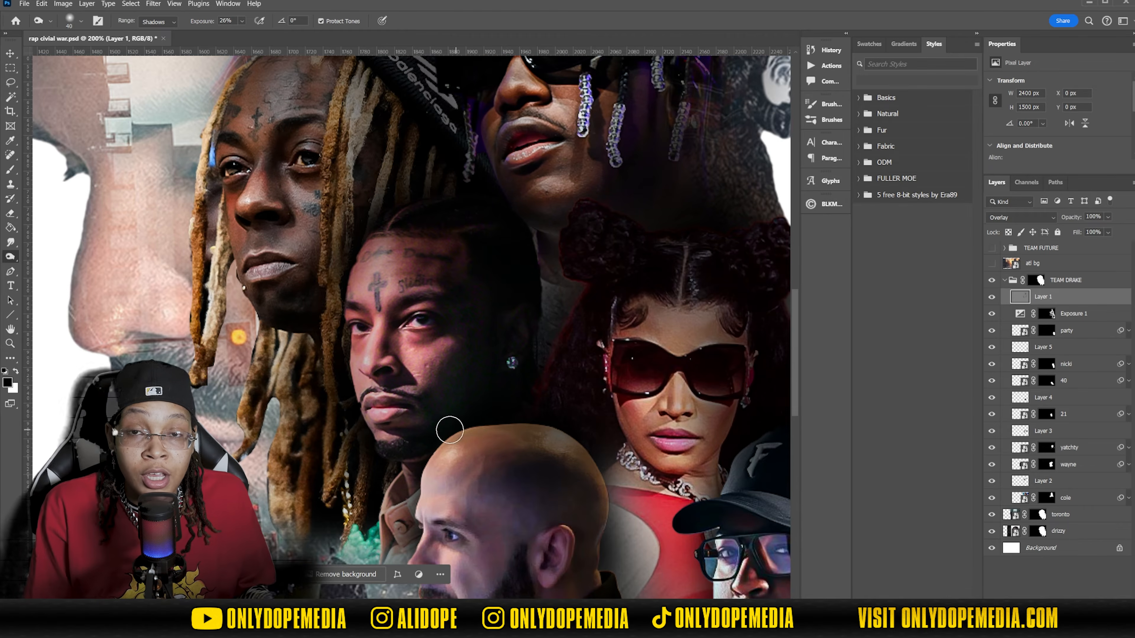
{"action": "left_click_drag", "start_coordinate": [448, 428], "coordinate": [391, 299]}
{"action": "left_click_drag", "start_coordinate": [487, 543], "coordinate": [487, 513]}
{"action": "left_click_drag", "start_coordinate": [356, 454], "coordinate": [426, 375]}
{"action": "left_click_drag", "start_coordinate": [683, 271], "coordinate": [603, 304]}
{"action": "left_click_drag", "start_coordinate": [573, 345], "coordinate": [565, 380]}
{"action": "left_click_drag", "start_coordinate": [529, 313], "coordinate": [489, 343]}
{"action": "left_click_drag", "start_coordinate": [655, 489], "coordinate": [633, 357]}
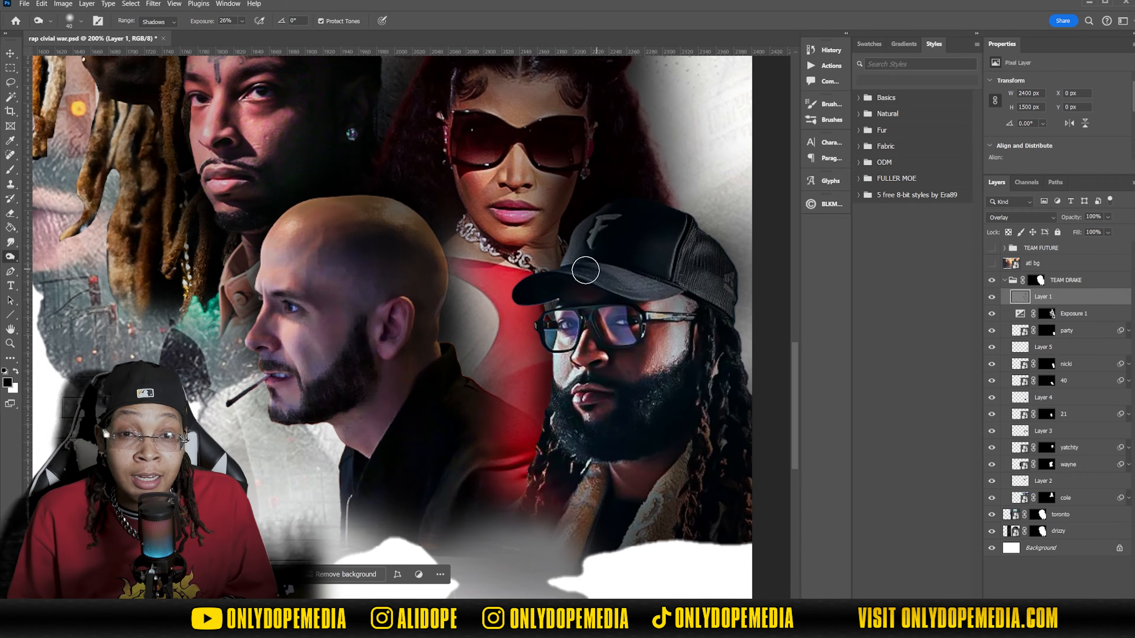
{"action": "key", "text": "ctrl+s"}
Dodge the highlights on the faces and clothing of party and 40 on Layer 1, using the Highlights range at 19% exposure.
{"action": "key", "text": "v"}
{"action": "left_click", "coordinate": [10, 256]}
{"action": "left_click", "coordinate": [49, 241]}
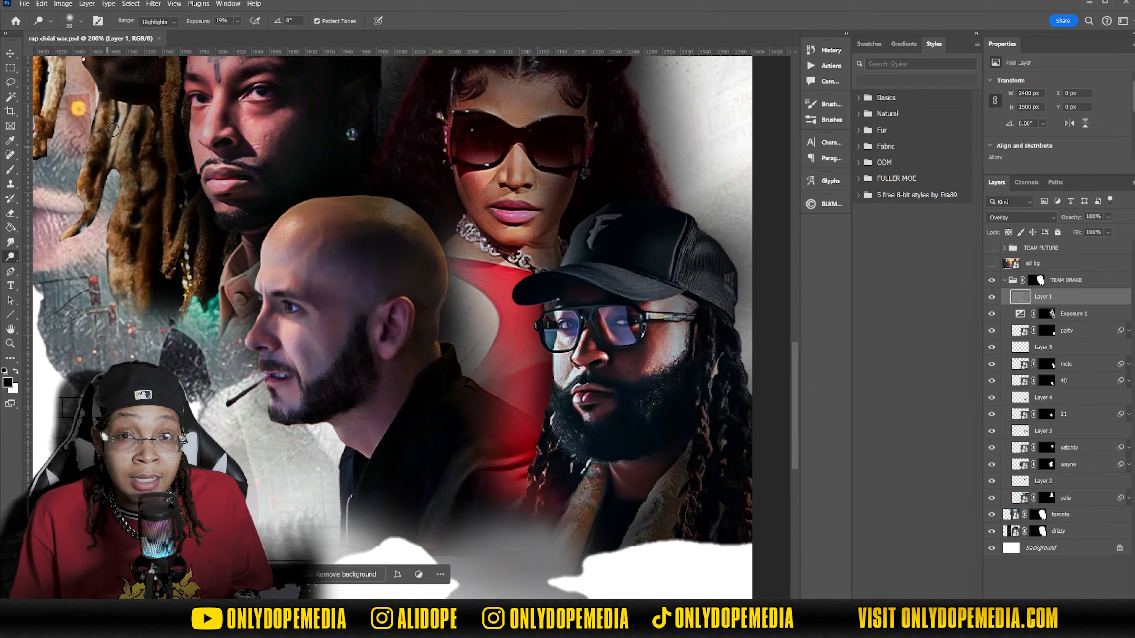
{"action": "left_click_drag", "start_coordinate": [674, 309], "coordinate": [666, 353]}
{"action": "left_click_drag", "start_coordinate": [580, 335], "coordinate": [574, 399]}
{"action": "mouse_move", "coordinate": [340, 340]}
{"action": "left_mouse_down"}
{"action": "mouse_move", "coordinate": [406, 375]}
{"action": "mouse_move", "coordinate": [379, 388]}
{"action": "left_mouse_up"}
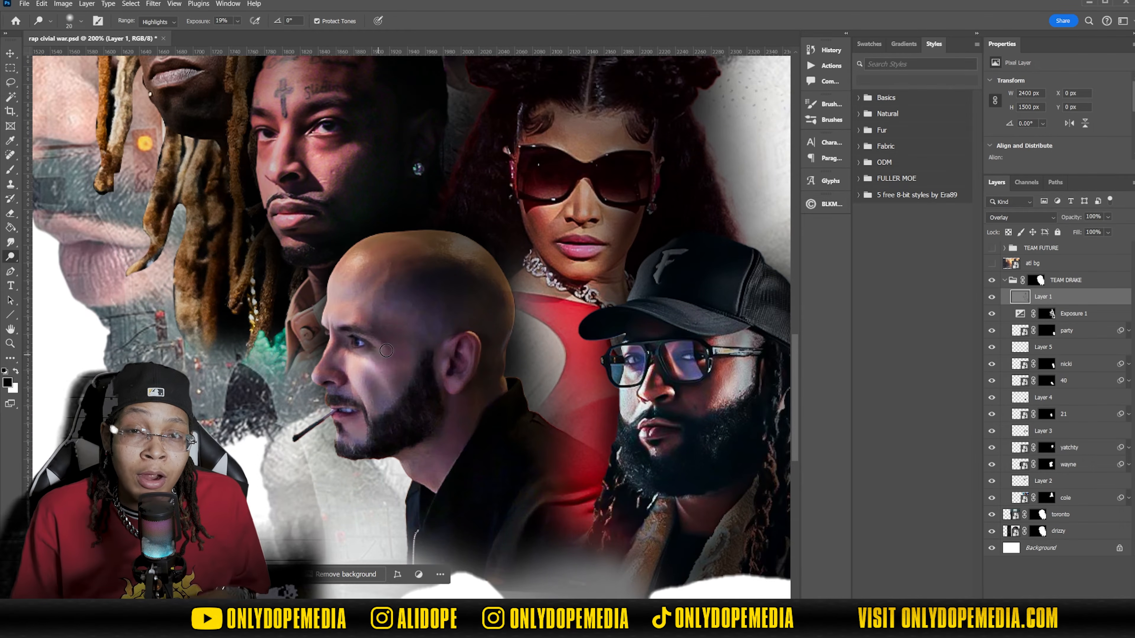
{"action": "left_click_drag", "start_coordinate": [361, 313], "coordinate": [343, 277]}
{"action": "mouse_move", "coordinate": [402, 250]}
{"action": "left_mouse_down"}
{"action": "mouse_move", "coordinate": [353, 288]}
{"action": "mouse_move", "coordinate": [408, 310]}
{"action": "left_mouse_up"}
{"action": "left_click_drag", "start_coordinate": [393, 456], "coordinate": [446, 491]}
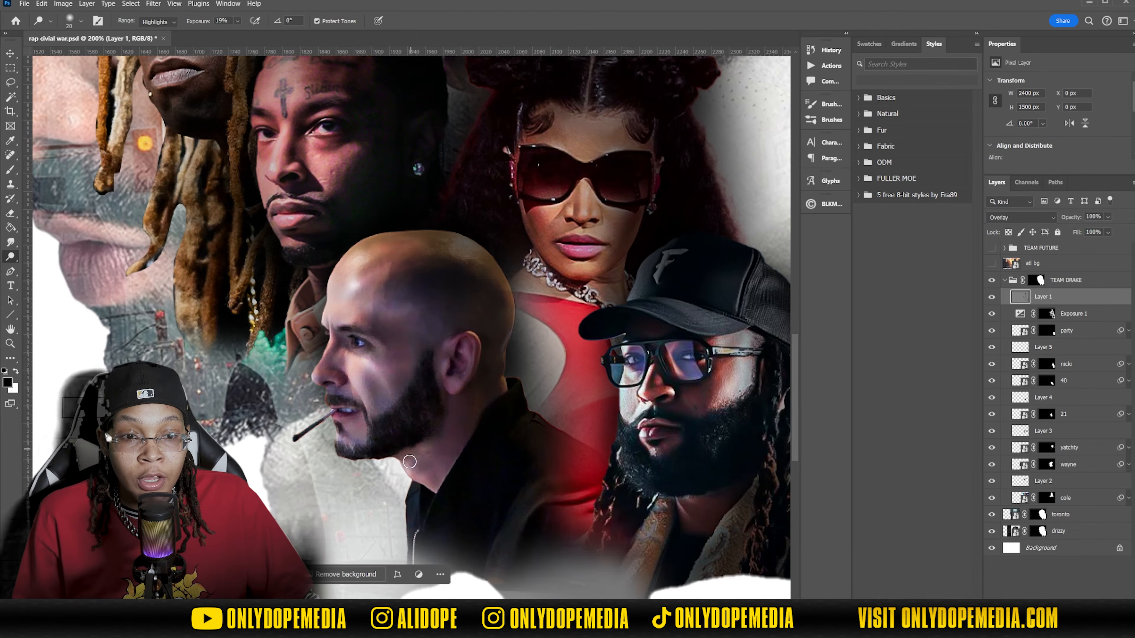
{"action": "mouse_move", "coordinate": [454, 326]}
{"action": "left_mouse_down"}
{"action": "mouse_move", "coordinate": [504, 446]}
{"action": "mouse_move", "coordinate": [501, 507]}
{"action": "left_mouse_up"}
{"action": "left_click_drag", "start_coordinate": [503, 446], "coordinate": [521, 491]}
{"action": "mouse_move", "coordinate": [329, 341]}
{"action": "left_mouse_down"}
{"action": "mouse_move", "coordinate": [338, 407]}
{"action": "mouse_move", "coordinate": [328, 297]}
{"action": "mouse_move", "coordinate": [350, 237]}
{"action": "left_mouse_up"}
{"action": "left_click_drag", "start_coordinate": [605, 431], "coordinate": [628, 387]}
Set the exposure of the Exposure adjustment layer beneath Layer 1 to -4.41.
{"action": "left_click_drag", "start_coordinate": [1073, 313], "coordinate": [1104, 477]}
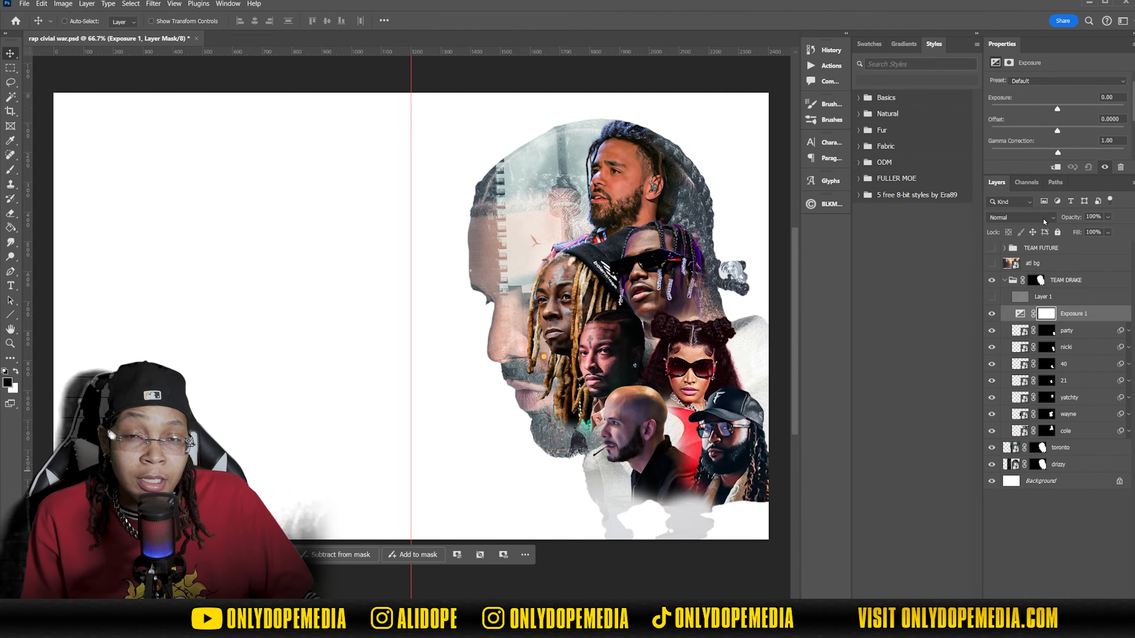
{"action": "left_click_drag", "start_coordinate": [1057, 109], "coordinate": [1025, 114]}
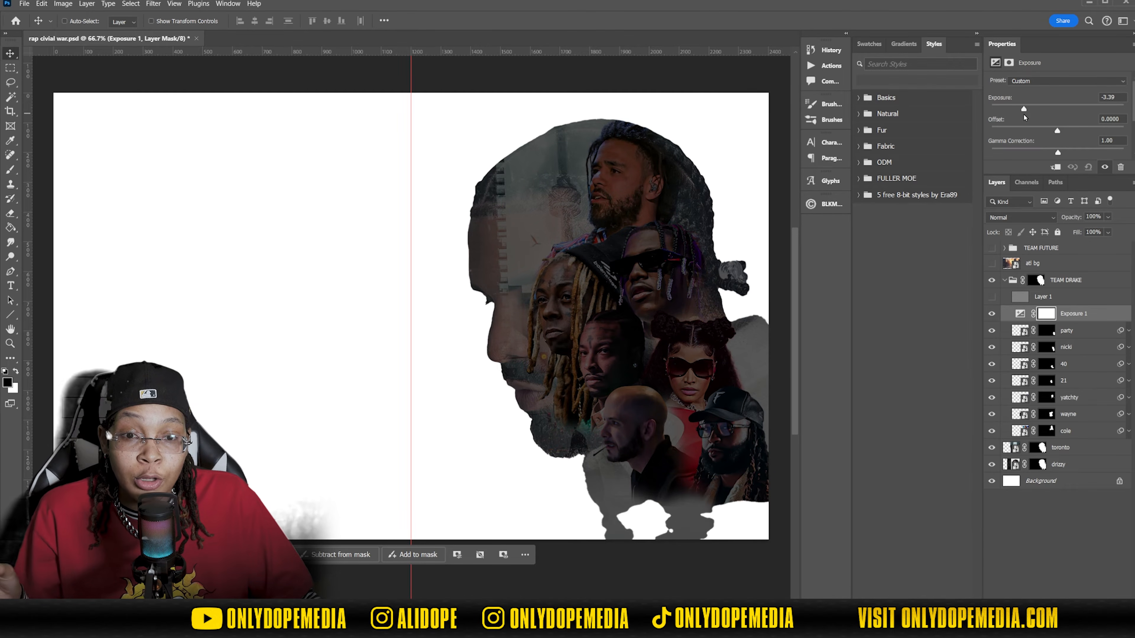
{"action": "left_click_drag", "start_coordinate": [1021, 114], "coordinate": [1016, 116]}
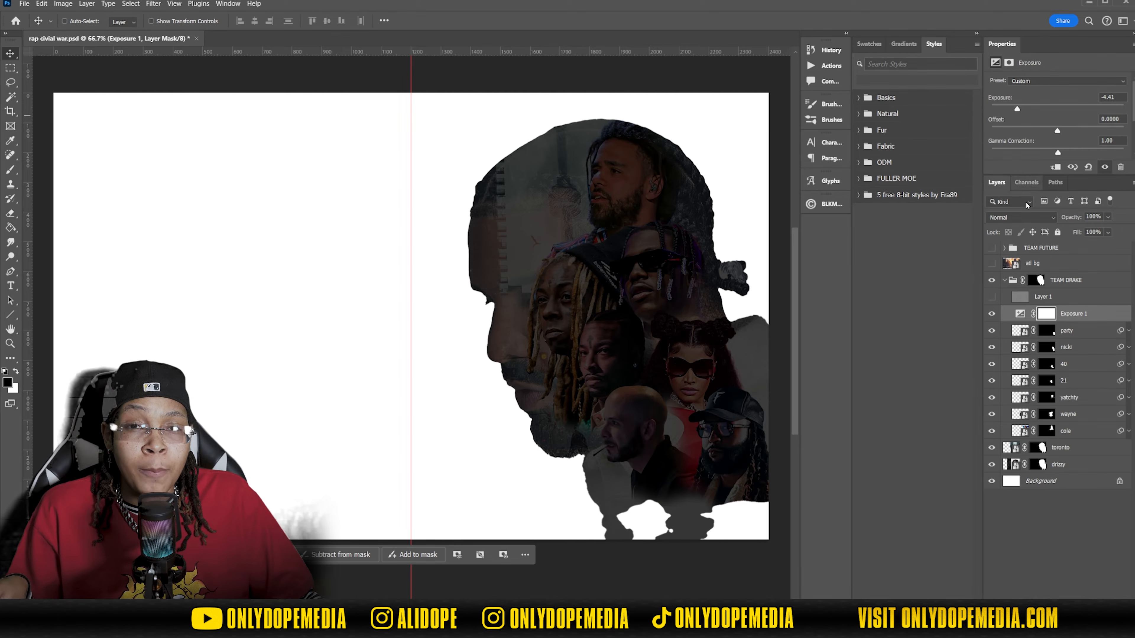
Invert the layer mask of the Exposure 1 adjustment so its darkening is hidden, with the Brush tool ready.
{"action": "left_click", "coordinate": [1047, 314]}
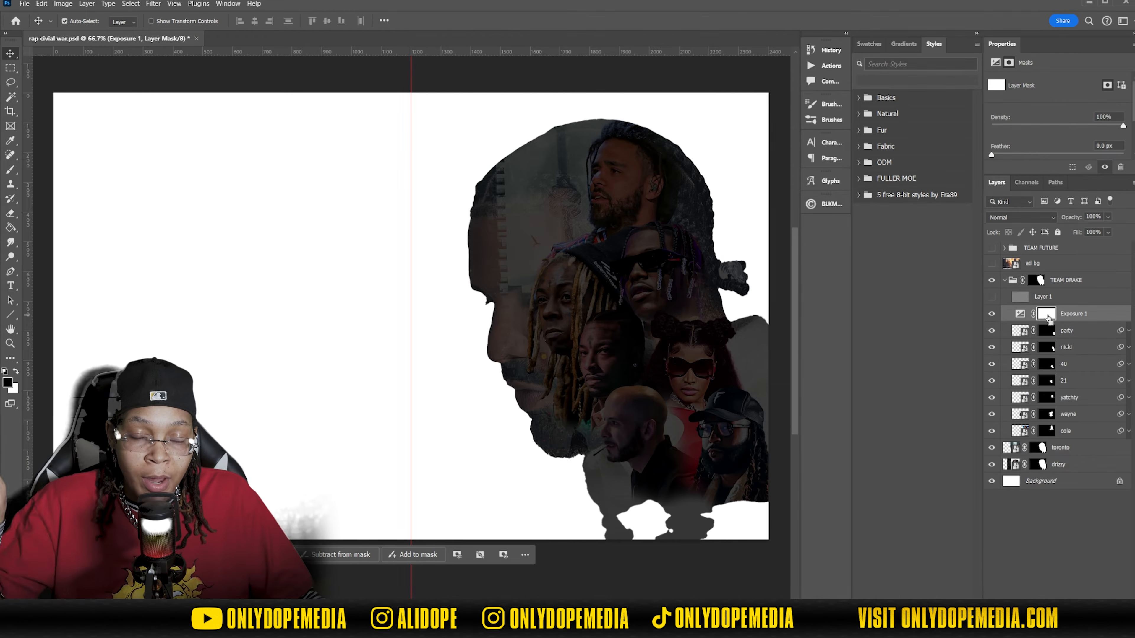
{"action": "key", "text": "ctrl+i"}
{"action": "key", "text": "b"}
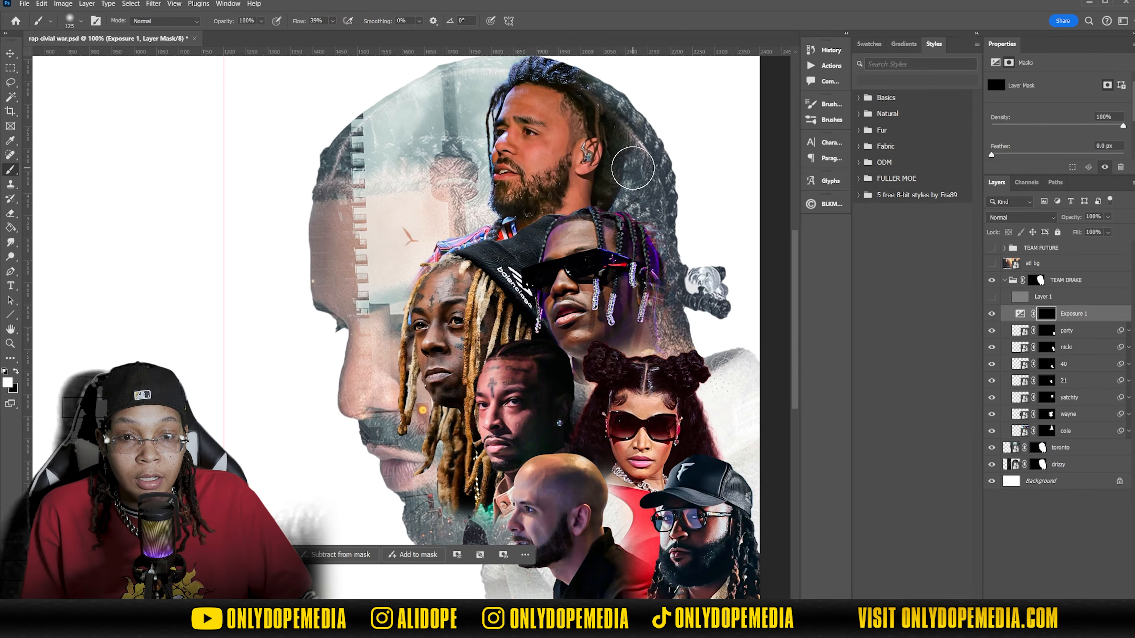
Paint white on the Exposure 1 mask at 39% flow to darken the areas around the portraits, and save the document.
{"action": "mouse_move", "coordinate": [540, 215]}
{"action": "left_mouse_down"}
{"action": "mouse_move", "coordinate": [597, 159]}
{"action": "mouse_move", "coordinate": [587, 84]}
{"action": "left_mouse_up"}
{"action": "key", "text": "bracketright"}
{"action": "key", "text": "bracketright"}
{"action": "key", "text": "bracketright"}
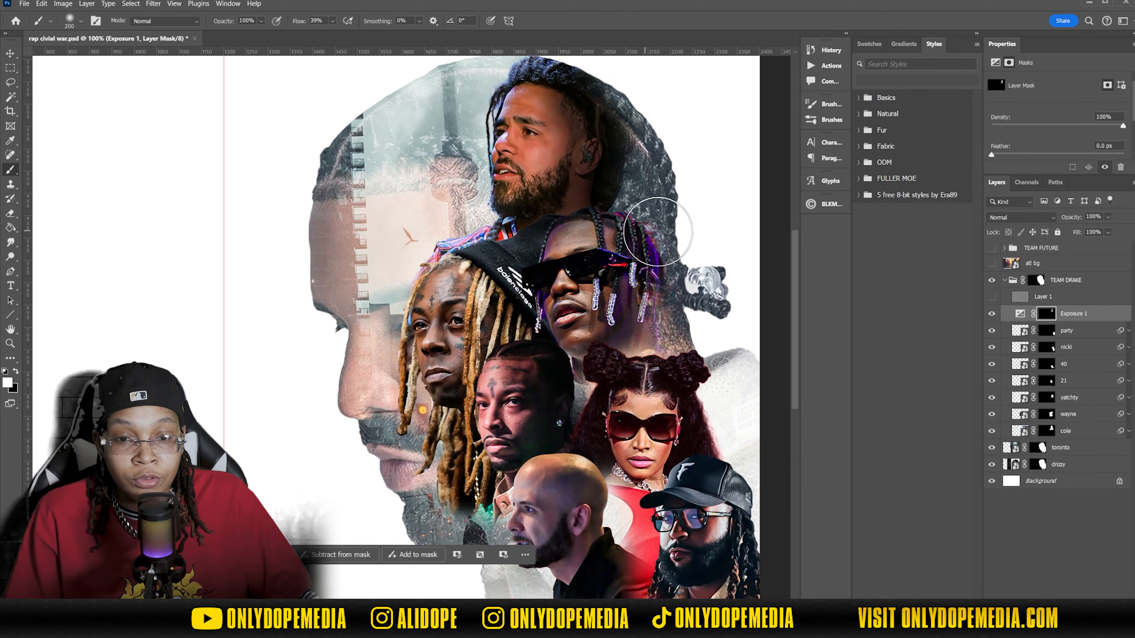
{"action": "mouse_move", "coordinate": [624, 216]}
{"action": "left_mouse_down"}
{"action": "mouse_move", "coordinate": [646, 304]}
{"action": "mouse_move", "coordinate": [626, 371]}
{"action": "mouse_move", "coordinate": [670, 371]}
{"action": "mouse_move", "coordinate": [685, 406]}
{"action": "mouse_move", "coordinate": [670, 473]}
{"action": "mouse_move", "coordinate": [683, 384]}
{"action": "mouse_move", "coordinate": [749, 411]}
{"action": "mouse_move", "coordinate": [760, 481]}
{"action": "mouse_move", "coordinate": [736, 532]}
{"action": "mouse_move", "coordinate": [578, 527]}
{"action": "mouse_move", "coordinate": [607, 438]}
{"action": "mouse_move", "coordinate": [577, 393]}
{"action": "mouse_move", "coordinate": [585, 469]}
{"action": "mouse_move", "coordinate": [578, 362]}
{"action": "mouse_move", "coordinate": [547, 265]}
{"action": "mouse_move", "coordinate": [522, 266]}
{"action": "mouse_move", "coordinate": [500, 190]}
{"action": "mouse_move", "coordinate": [543, 150]}
{"action": "mouse_move", "coordinate": [516, 194]}
{"action": "mouse_move", "coordinate": [475, 188]}
{"action": "mouse_move", "coordinate": [475, 402]}
{"action": "left_mouse_up"}
{"action": "key", "text": "v"}
{"action": "key", "text": "ctrl+s"}
{"action": "left_click_drag", "start_coordinate": [622, 283], "coordinate": [616, 353]}
{"action": "key", "text": "ctrl+minus"}
{"action": "left_click", "coordinate": [1076, 430]}
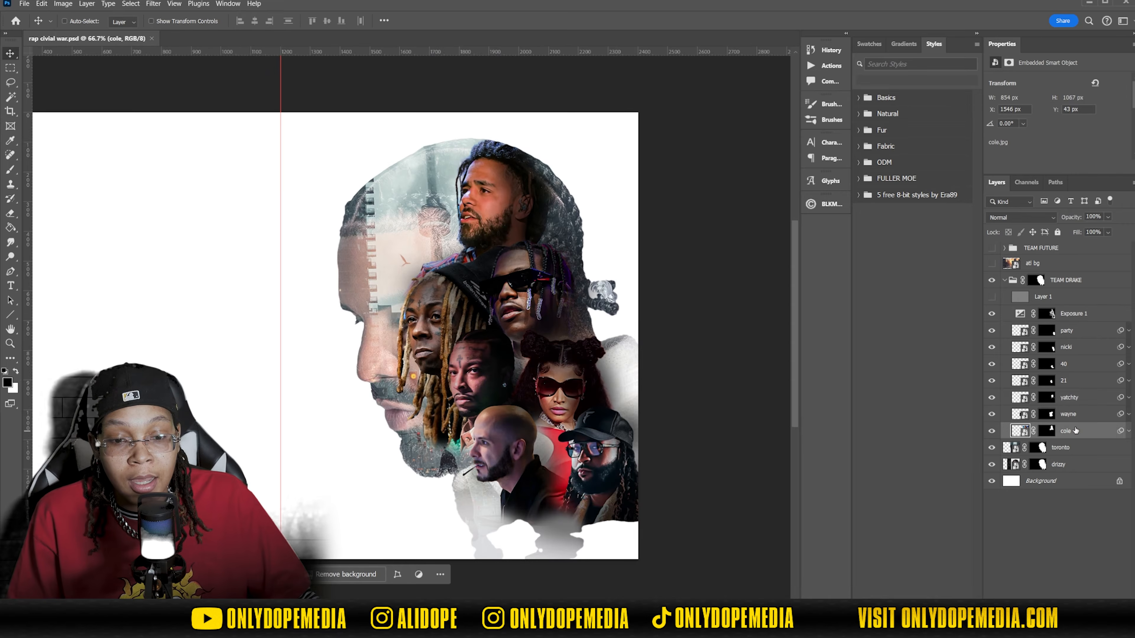
{"action": "left_click", "coordinate": [1083, 417]}
{"action": "left_click", "coordinate": [1084, 398]}
{"action": "left_click", "coordinate": [1095, 609]}
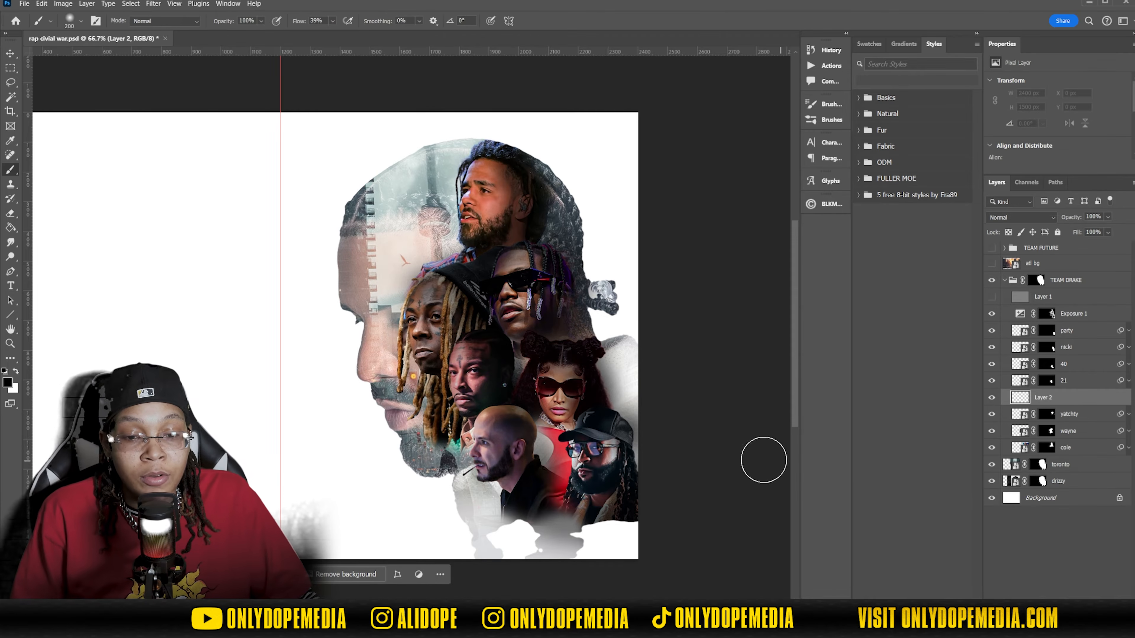
{"action": "key", "text": "b"}
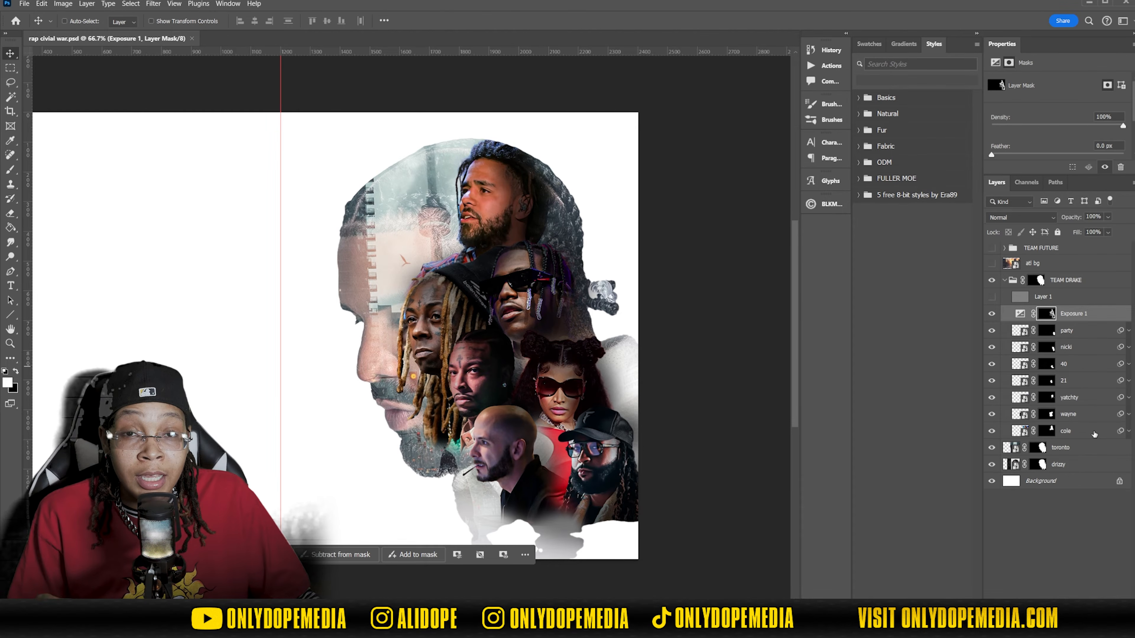
Add an empty layer above yatchty and paint a soft black shadow over wayne's hat at 39% flow.
{"action": "left_click", "coordinate": [1094, 431]}
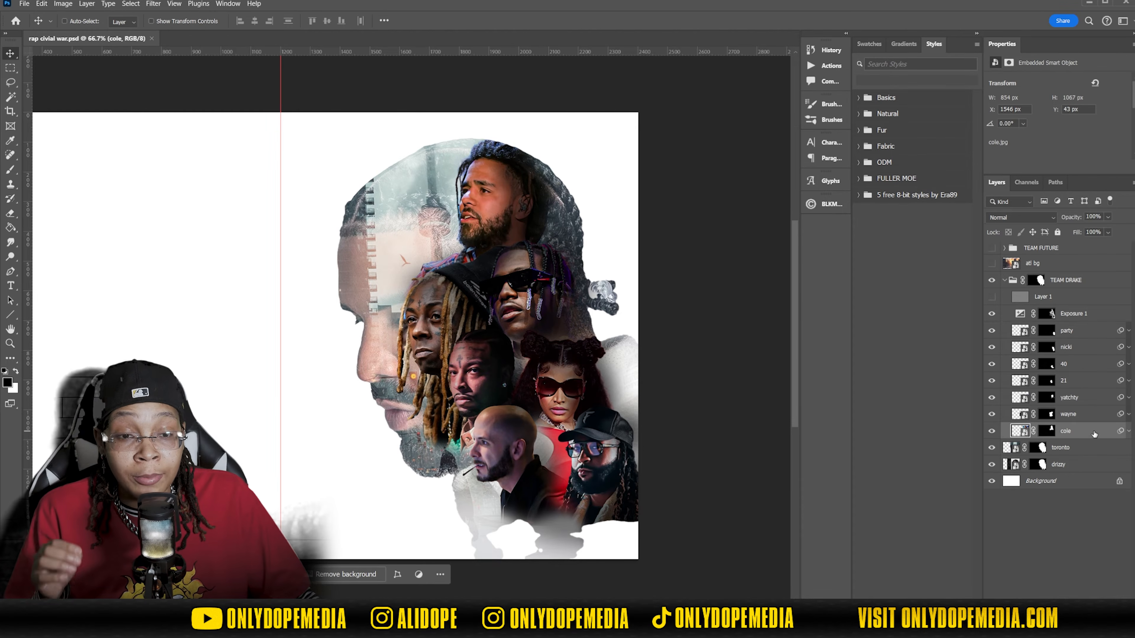
{"action": "left_click", "coordinate": [1085, 416]}
{"action": "left_click", "coordinate": [1092, 402]}
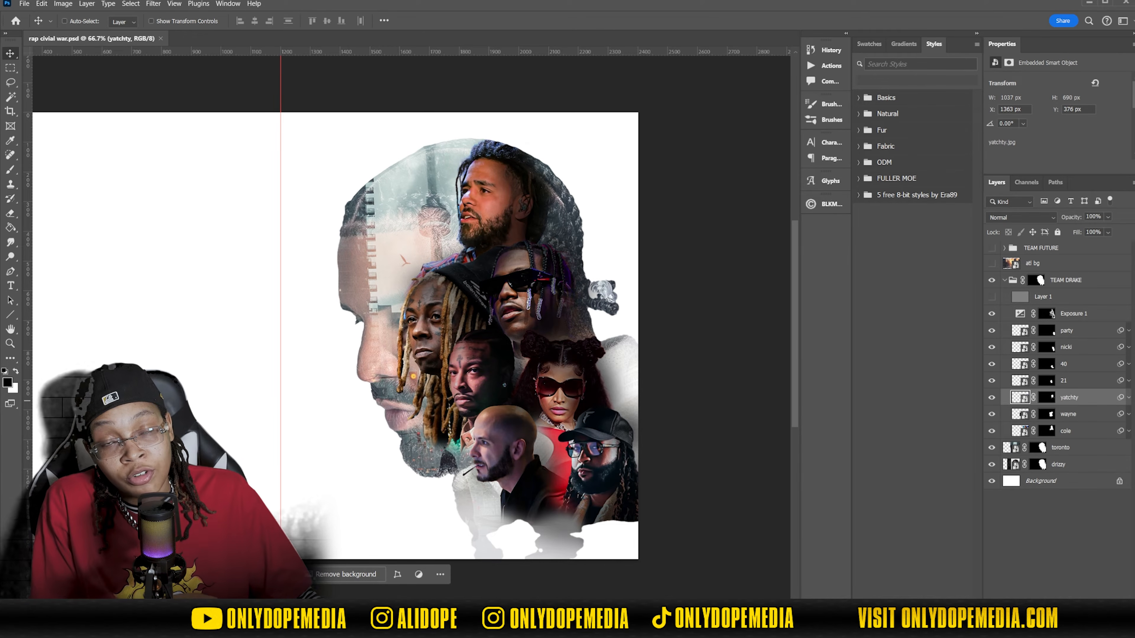
{"action": "key", "text": "ctrl+shift+alt+n"}
{"action": "key", "text": "b"}
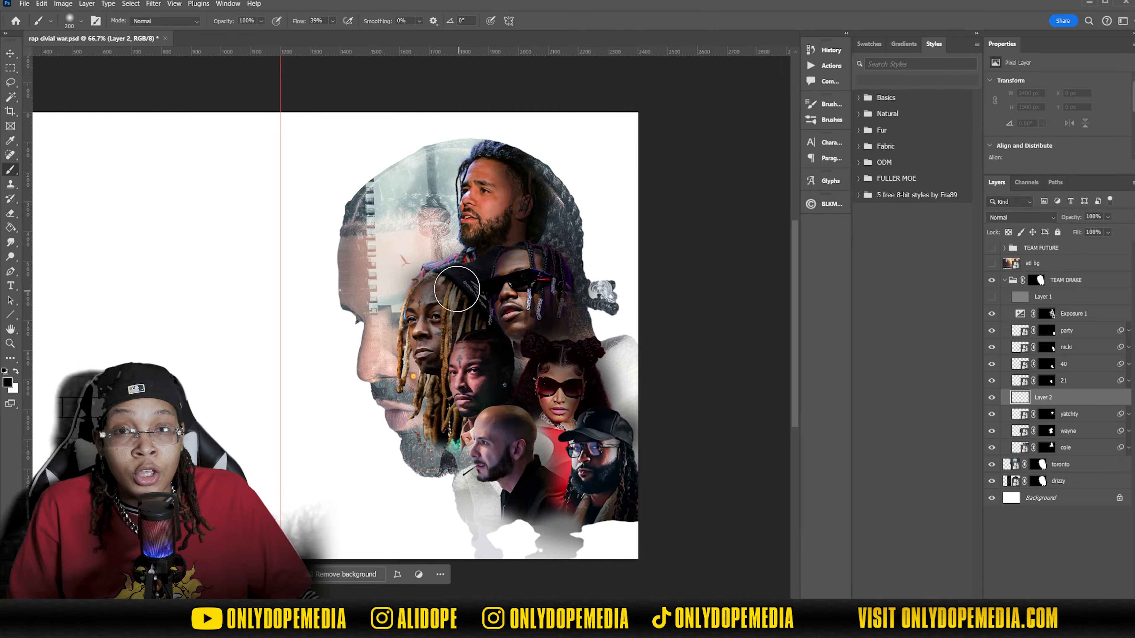
{"action": "left_click", "coordinate": [456, 291]}
{"action": "left_click", "coordinate": [443, 286]}
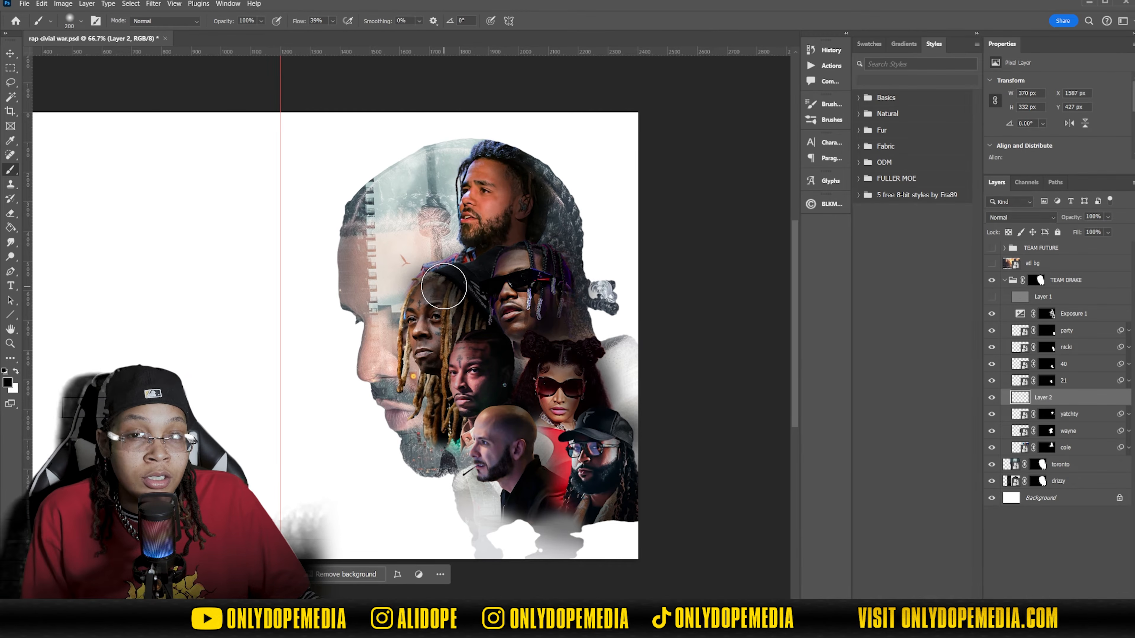
Move Layer 2 between wayne and cole, and paint a soft black shadow behind wayne and yatchty.
{"action": "left_click_drag", "start_coordinate": [1081, 403], "coordinate": [1068, 438]}
{"action": "mouse_move", "coordinate": [458, 292]}
{"action": "left_mouse_down"}
{"action": "mouse_move", "coordinate": [467, 279]}
{"action": "mouse_move", "coordinate": [445, 291]}
{"action": "left_mouse_up"}
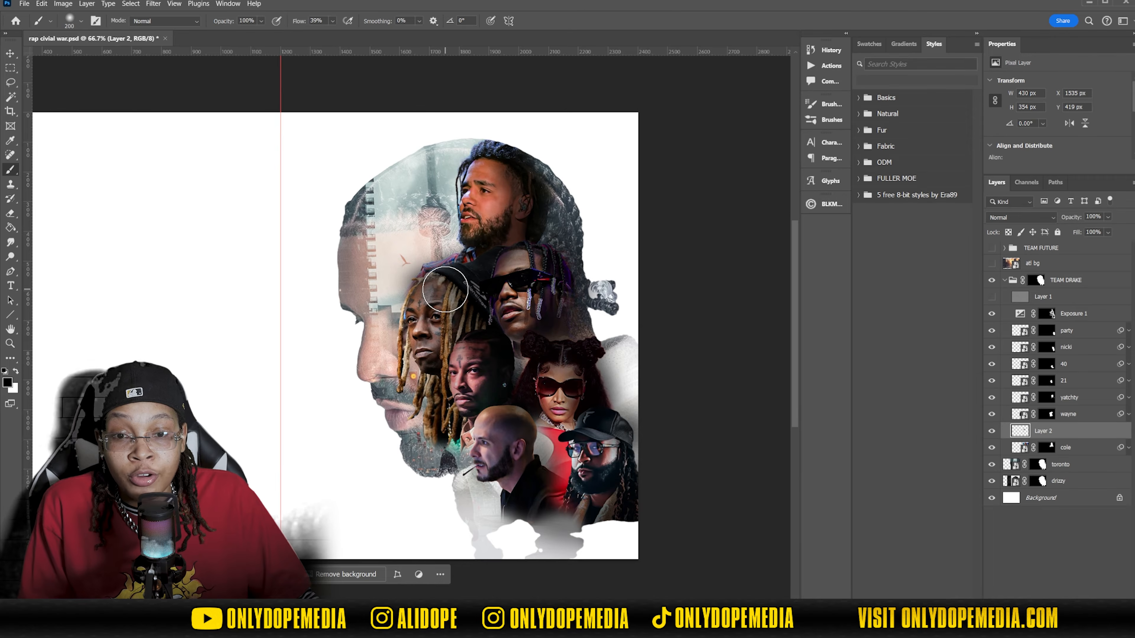
{"action": "key", "text": "ctrl+z"}
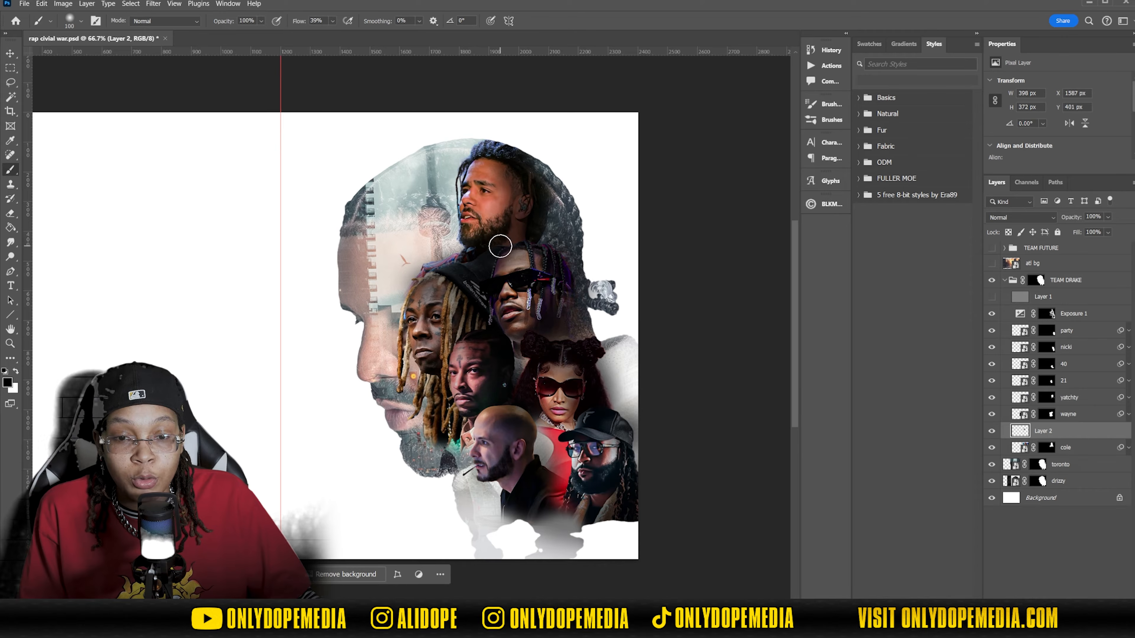
{"action": "mouse_move", "coordinate": [554, 206]}
{"action": "left_mouse_down"}
{"action": "mouse_move", "coordinate": [512, 268]}
{"action": "mouse_move", "coordinate": [534, 248]}
{"action": "mouse_move", "coordinate": [564, 266]}
{"action": "mouse_move", "coordinate": [531, 240]}
{"action": "left_mouse_up"}
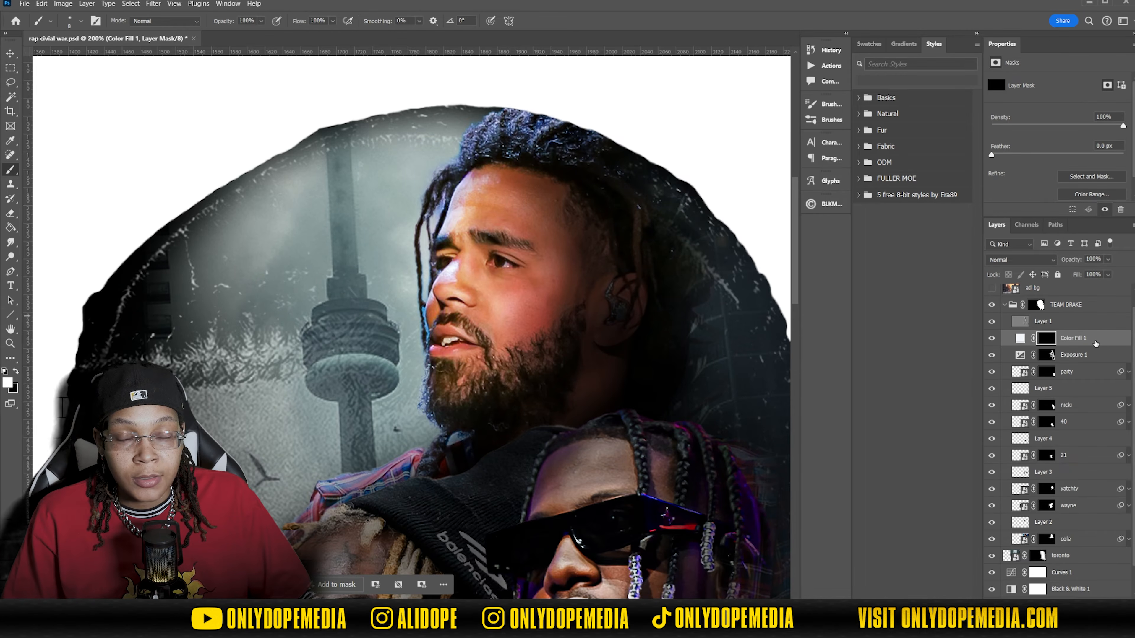
Move the Color Fill 1 layer directly above cole and clip it to that layer.
{"action": "left_click_drag", "start_coordinate": [1095, 344], "coordinate": [1095, 532]}
{"action": "right_click", "coordinate": [1097, 528]}
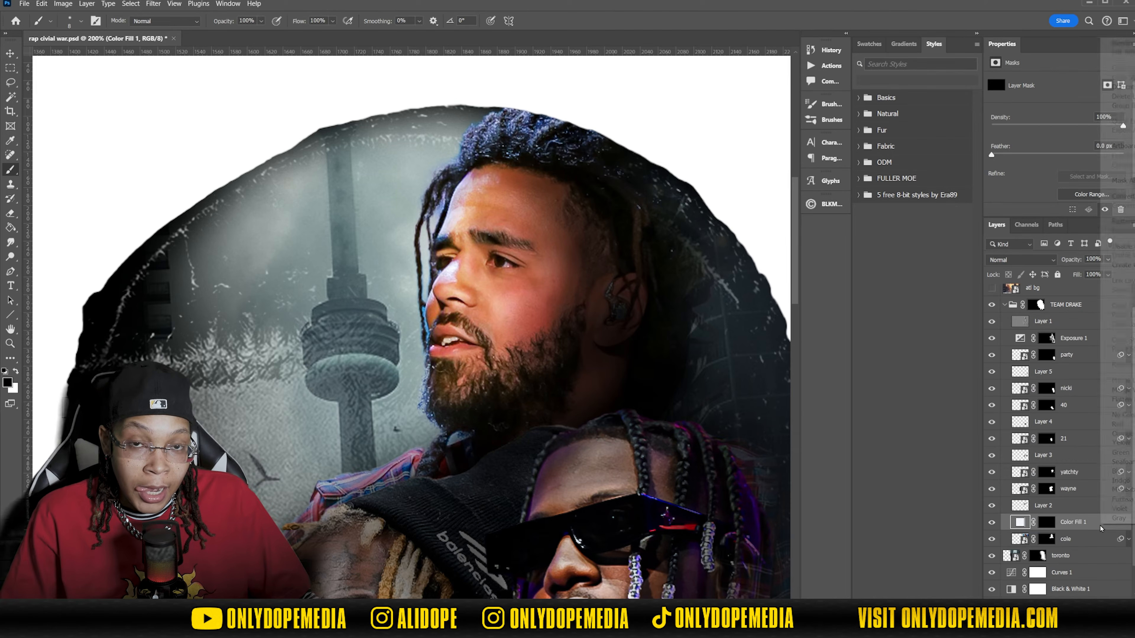
{"action": "left_click", "coordinate": [1123, 265]}
Try painting a short black stroke beside cole's hair on a new empty layer, and undo it.
{"action": "key", "text": "ctrl+shift+alt+n"}
{"action": "left_click_drag", "start_coordinate": [429, 174], "coordinate": [418, 184]}
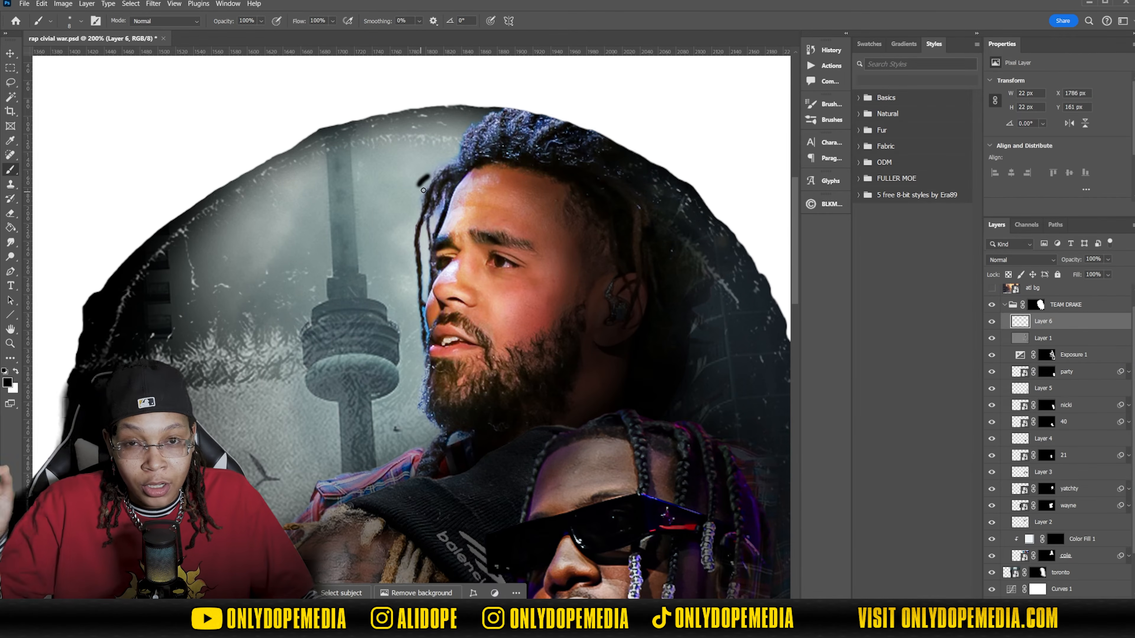
{"action": "key", "text": "ctrl+z"}
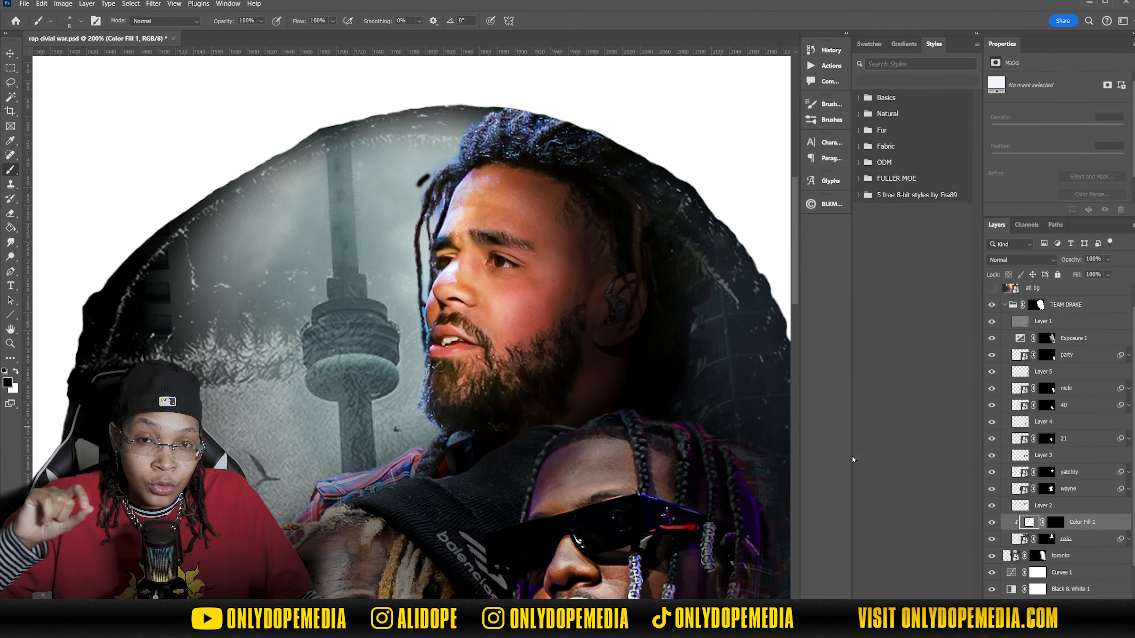
Paint thin white highlights on the Color Fill 1 mask along cole's hair strands, nose and face edge.
{"action": "left_click", "coordinate": [1062, 528]}
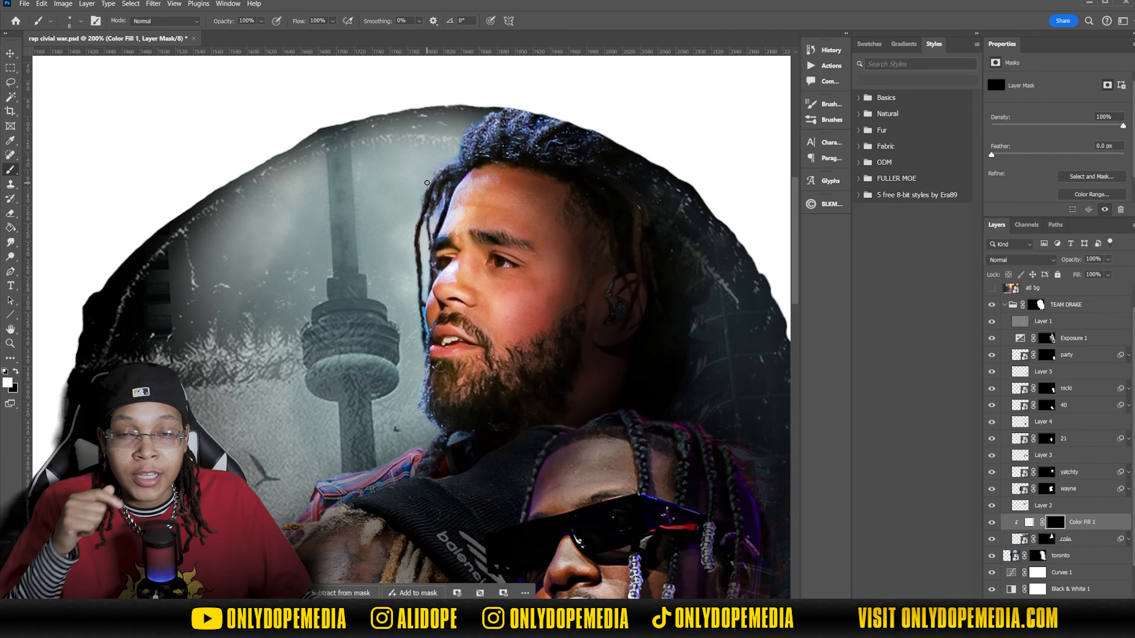
{"action": "left_click_drag", "start_coordinate": [413, 257], "coordinate": [416, 305]}
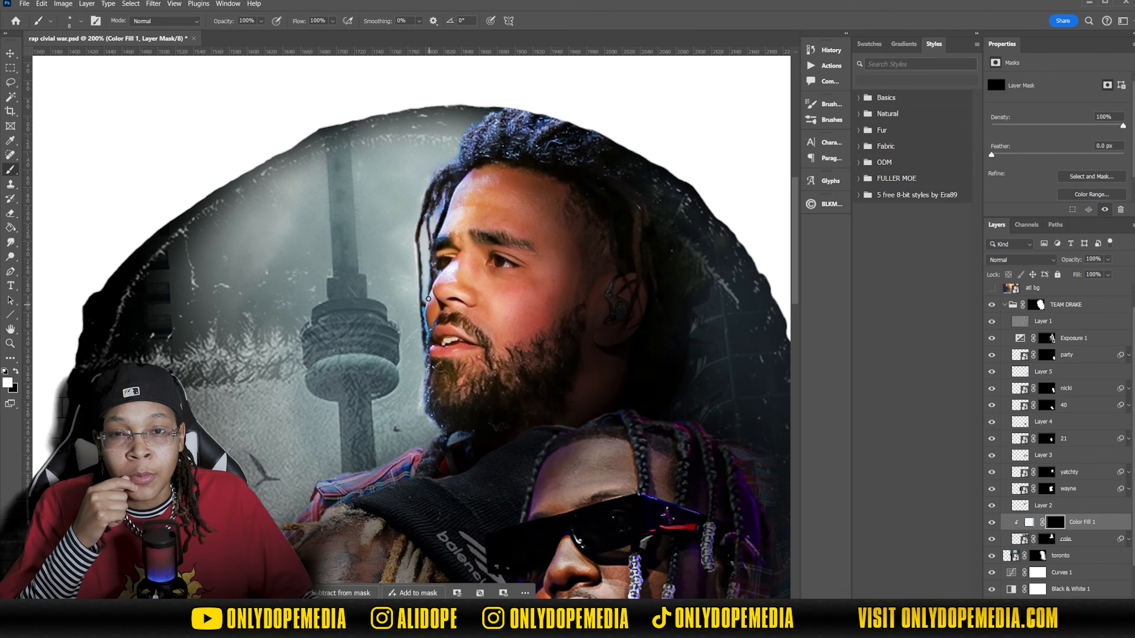
{"action": "scroll", "coordinate": [436, 291], "scroll_direction": "up", "scroll_amount": 3}
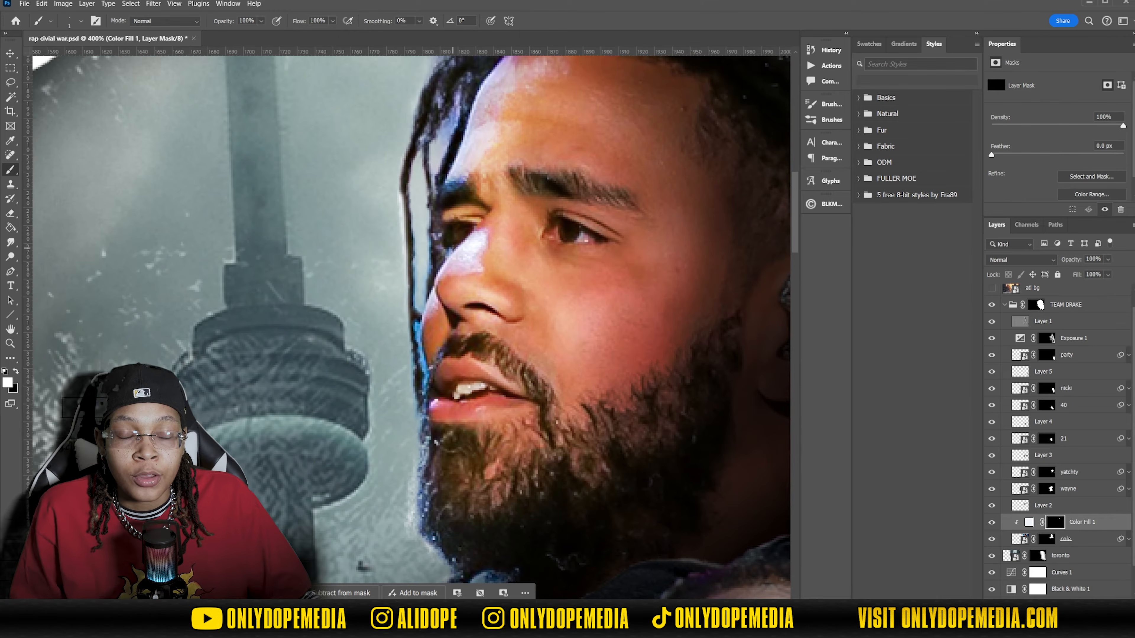
{"action": "left_click_drag", "start_coordinate": [448, 257], "coordinate": [465, 320]}
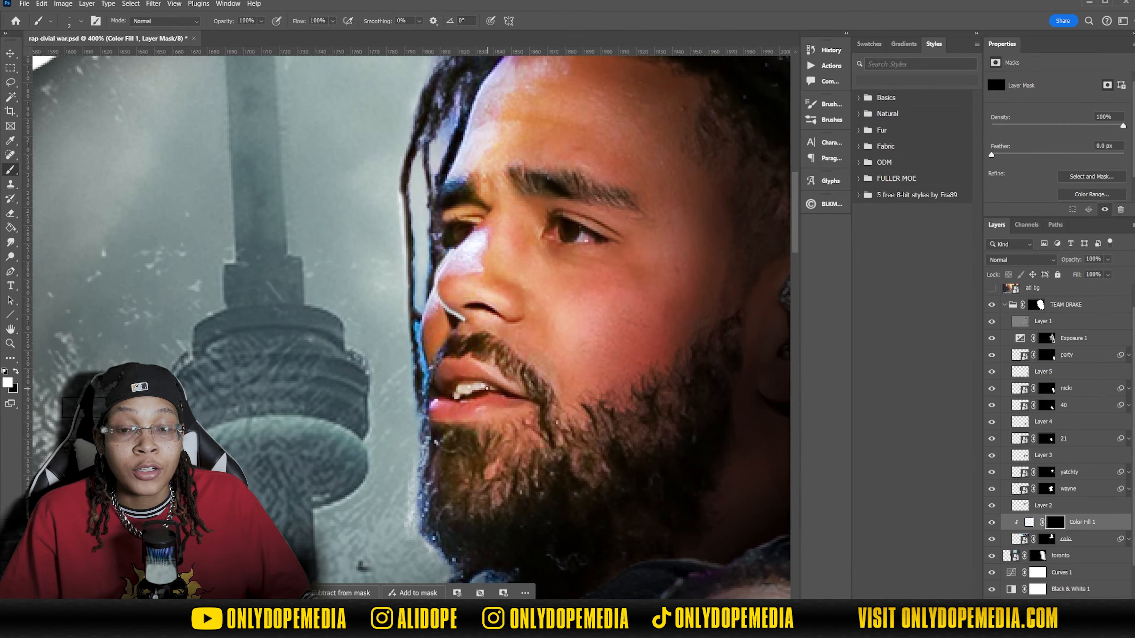
{"action": "left_click_drag", "start_coordinate": [494, 215], "coordinate": [494, 303]}
{"action": "left_click_drag", "start_coordinate": [491, 160], "coordinate": [443, 276]}
{"action": "left_click_drag", "start_coordinate": [487, 164], "coordinate": [524, 129]}
{"action": "left_click_drag", "start_coordinate": [616, 255], "coordinate": [562, 178]}
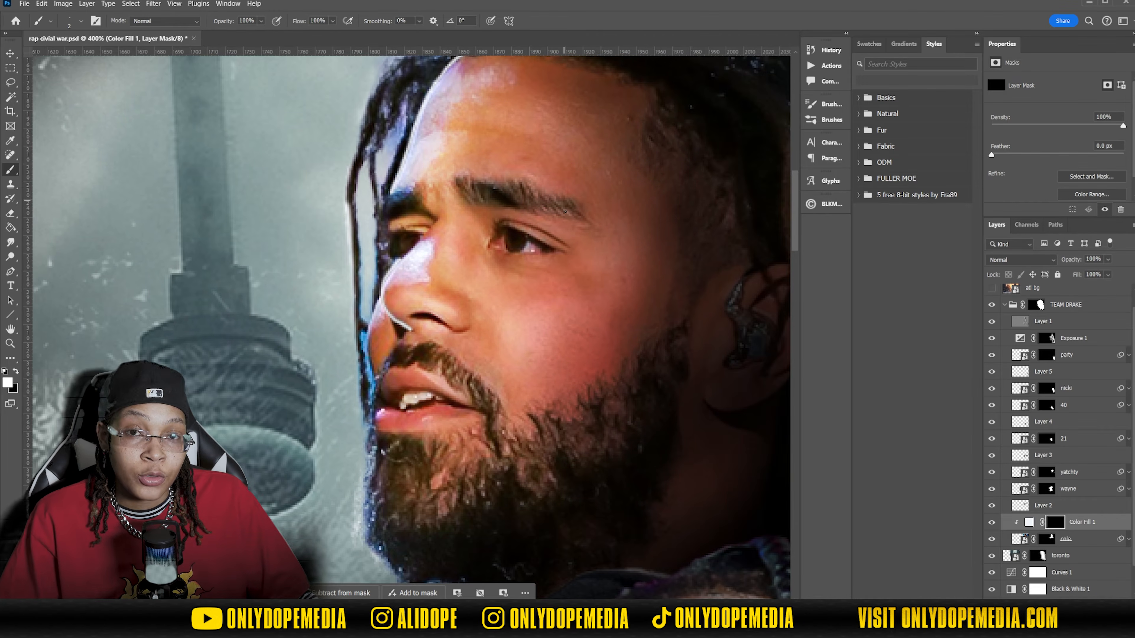
{"action": "left_click_drag", "start_coordinate": [374, 301], "coordinate": [409, 98]}
{"action": "mouse_move", "coordinate": [395, 382]}
{"action": "left_mouse_down"}
{"action": "mouse_move", "coordinate": [410, 341]}
{"action": "mouse_move", "coordinate": [449, 301]}
{"action": "left_mouse_up"}
Open the Gaussian Blur filter for the Color Fill 1 mask.
{"action": "scroll", "coordinate": [411, 343], "scroll_direction": "down", "scroll_amount": 3}
{"action": "left_click", "coordinate": [153, 4]}
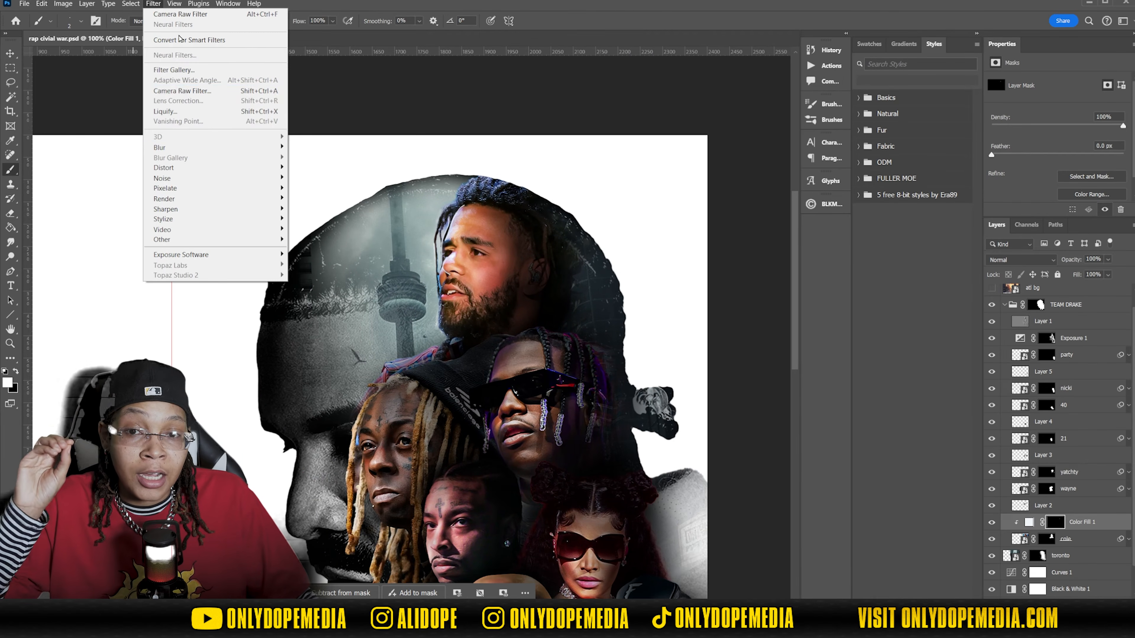
{"action": "mouse_move", "coordinate": [179, 148]}
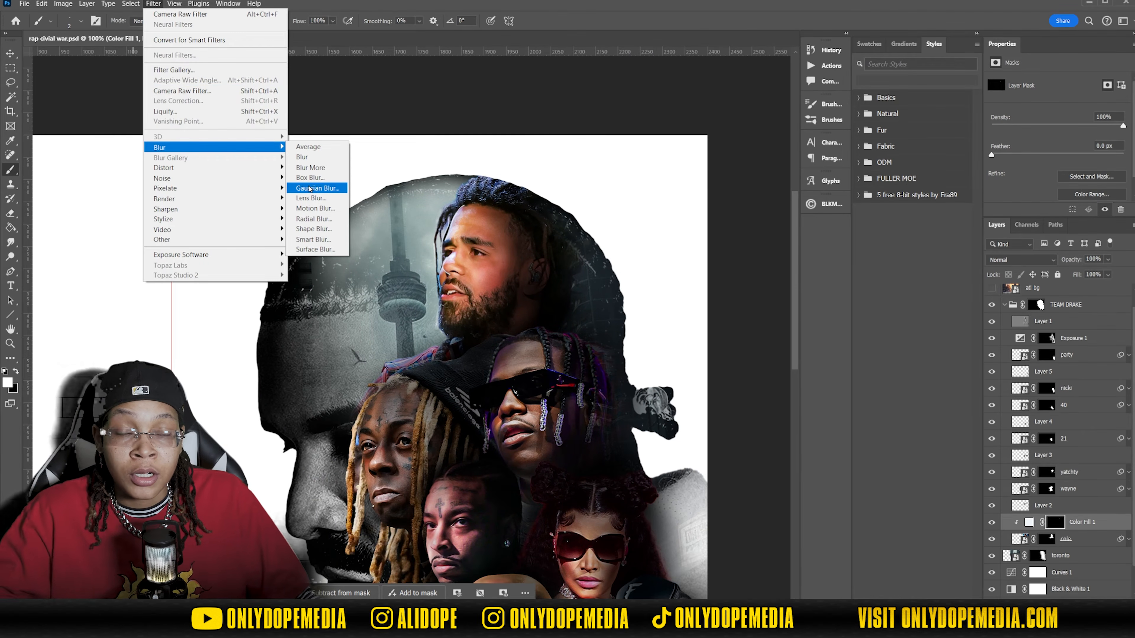
{"action": "left_click", "coordinate": [308, 188]}
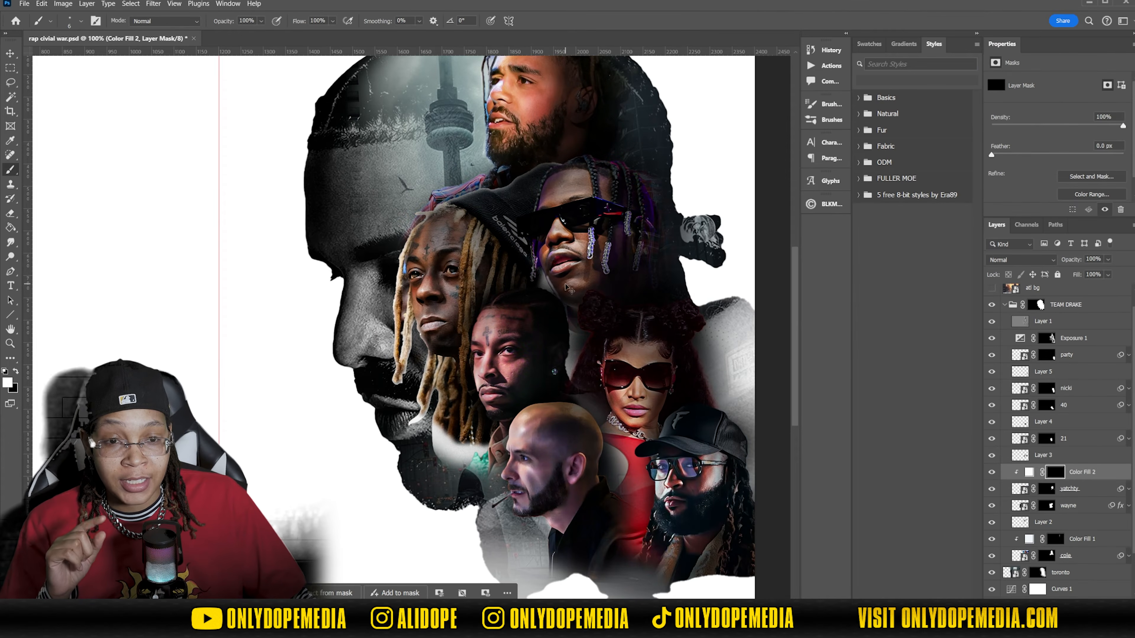
Paint highlights on the Color Fill 2 mask along yatchty's braids and sunglasses, adjusting the brush's size and softness.
{"action": "scroll", "coordinate": [549, 289], "scroll_direction": "up", "scroll_amount": 2}
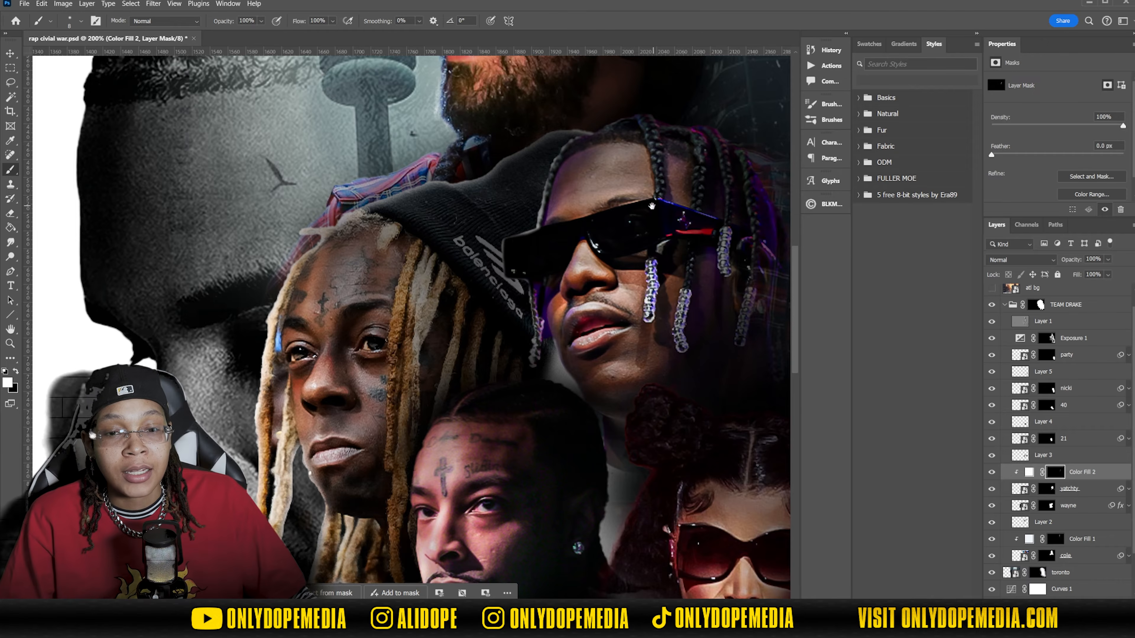
{"action": "left_click_drag", "start_coordinate": [652, 206], "coordinate": [648, 226]}
{"action": "key", "text": "bracketright"}
{"action": "key", "text": "bracketright"}
{"action": "left_click", "coordinate": [81, 21]}
{"action": "left_click", "coordinate": [99, 82]}
{"action": "left_click", "coordinate": [543, 109]}
{"action": "left_click_drag", "start_coordinate": [627, 132], "coordinate": [717, 143]}
{"action": "key", "text": "bracketleft"}
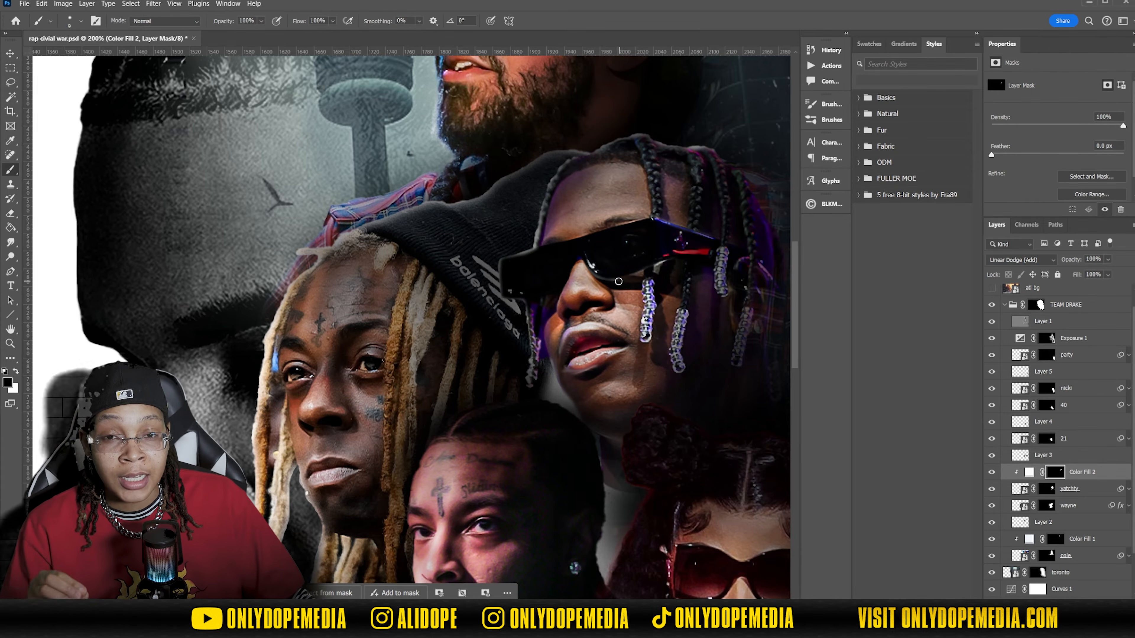
Paint rim highlights on the clipped color fill masks along the faces of 21, 40 and nicki, adjusting the brush flow.
{"action": "left_click_drag", "start_coordinate": [437, 433], "coordinate": [401, 362]}
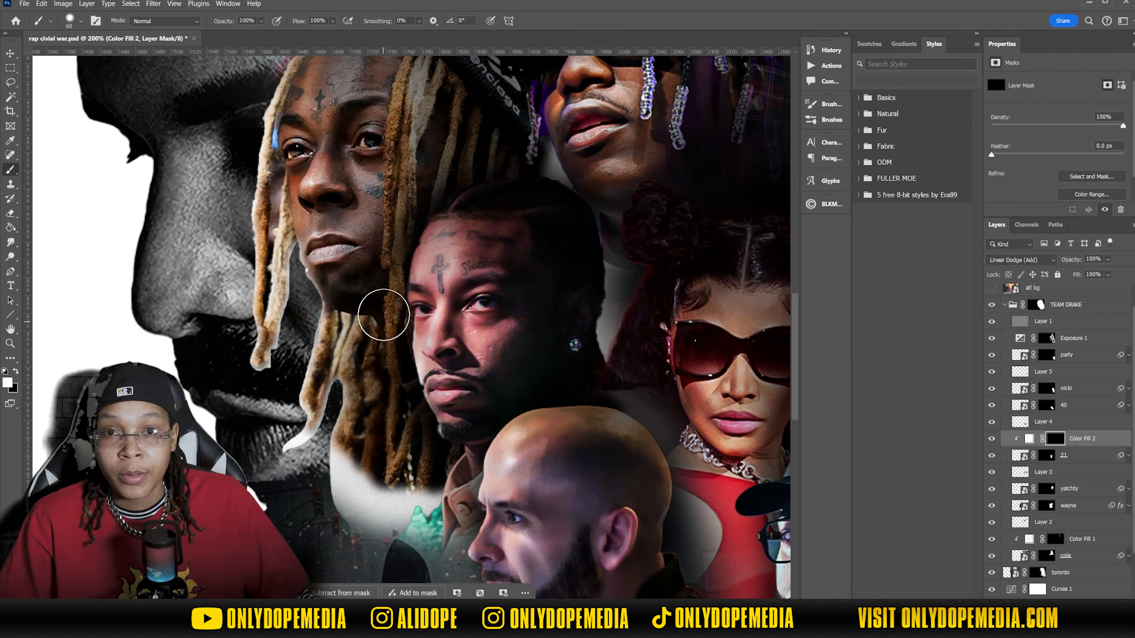
{"action": "mouse_move", "coordinate": [399, 286]}
{"action": "left_mouse_down"}
{"action": "mouse_move", "coordinate": [484, 165]}
{"action": "mouse_move", "coordinate": [538, 170]}
{"action": "left_mouse_up"}
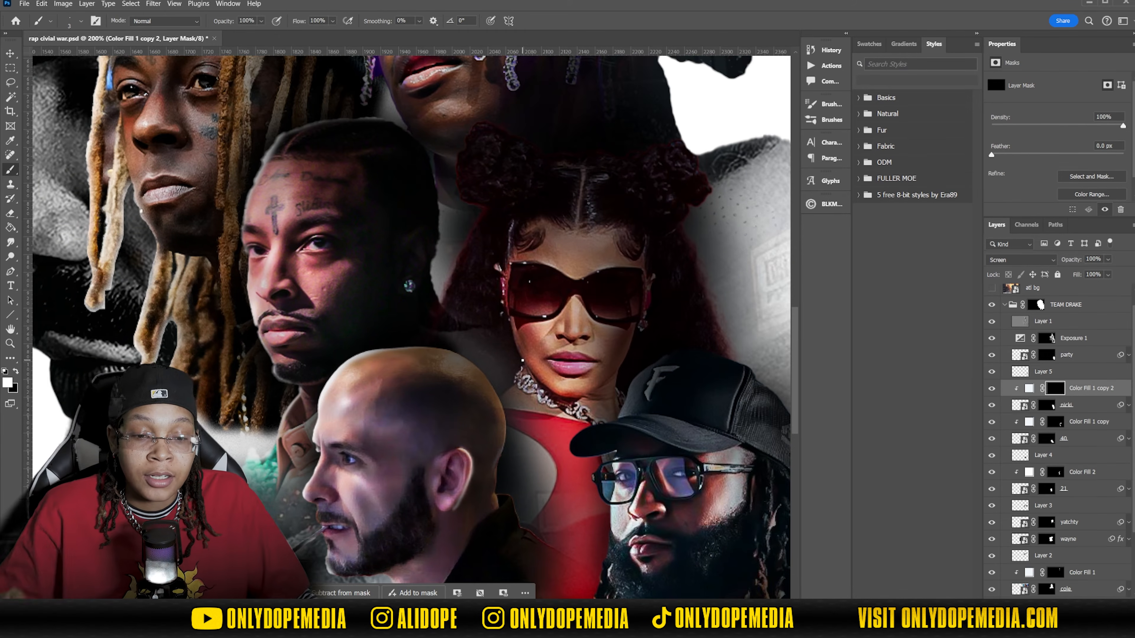
{"action": "mouse_move", "coordinate": [513, 358]}
{"action": "left_mouse_down"}
{"action": "mouse_move", "coordinate": [549, 268]}
{"action": "mouse_move", "coordinate": [590, 371]}
{"action": "left_mouse_up"}
{"action": "left_click_drag", "start_coordinate": [465, 196], "coordinate": [479, 156]}
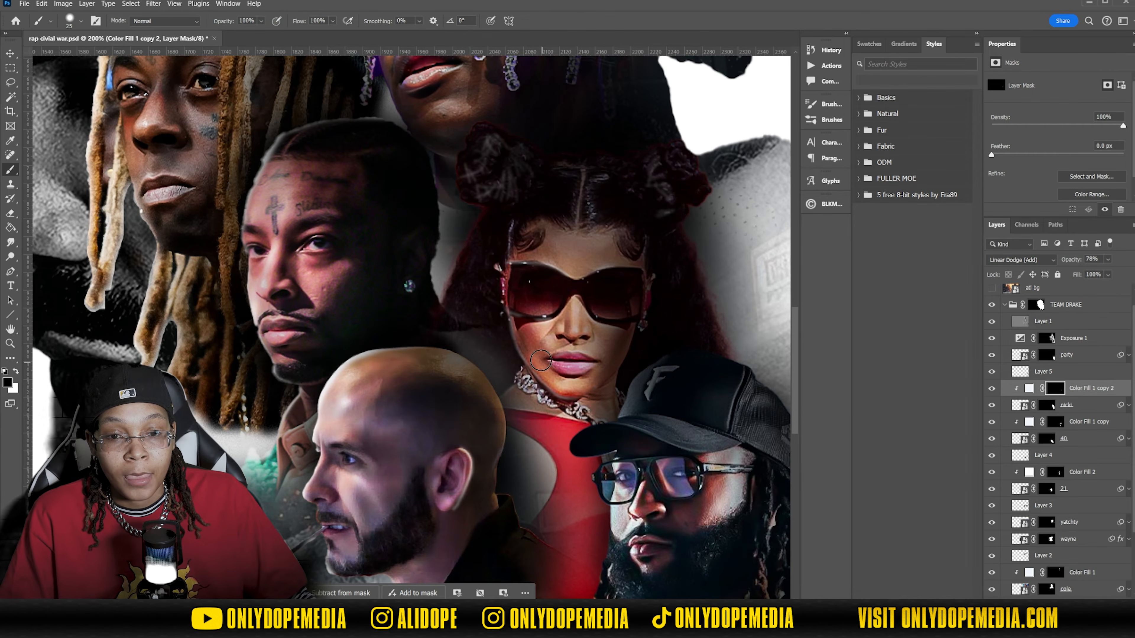
{"action": "left_click", "coordinate": [316, 21]}
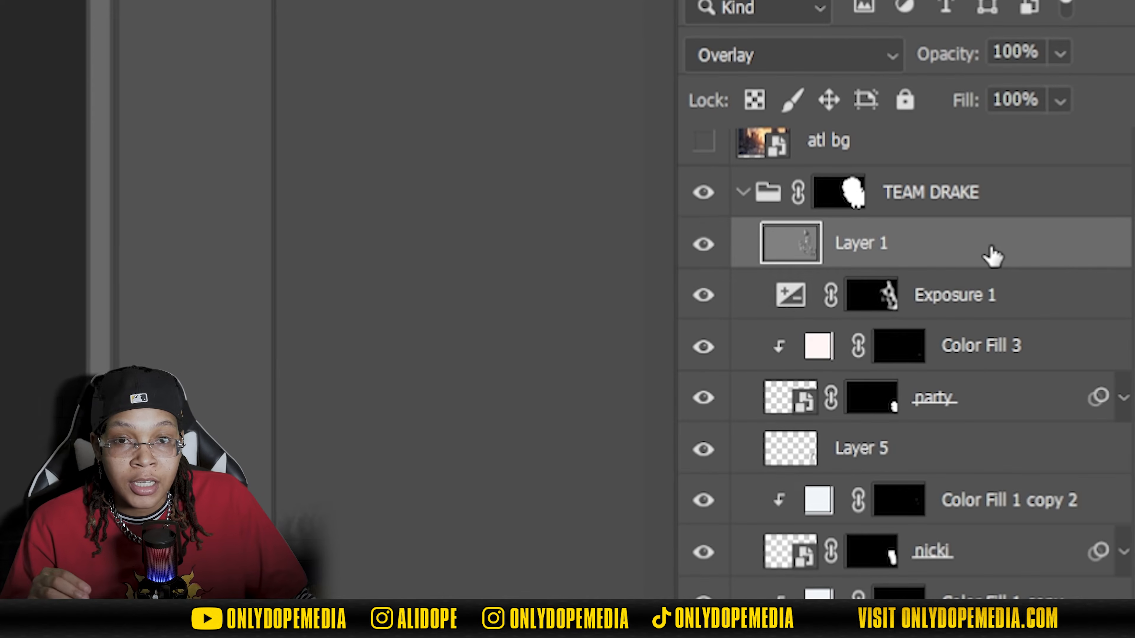
Collapse the TEAM DRAKE group and group it with the layers down to drizzy in a new group named team drake.
{"action": "left_click", "coordinate": [740, 193]}
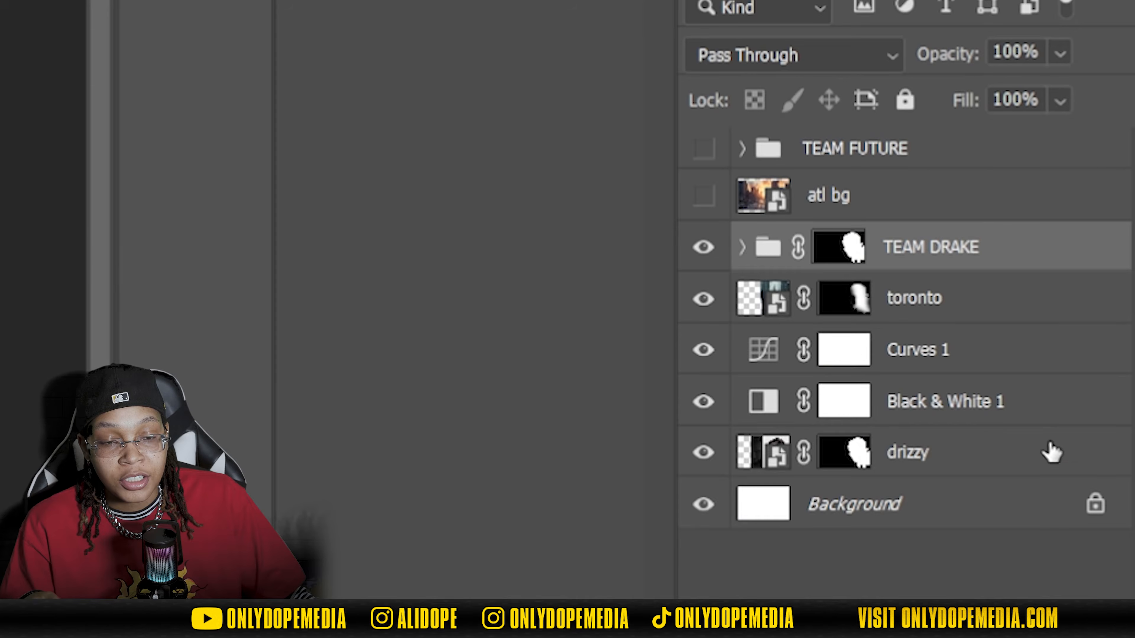
{"action": "left_click", "coordinate": [1041, 460], "text": "shift"}
Move Layer 1 out of the inner TEAM DRAKE group to just above it, and clip it to that group.
{"action": "left_click_drag", "start_coordinate": [938, 340], "coordinate": [942, 281]}
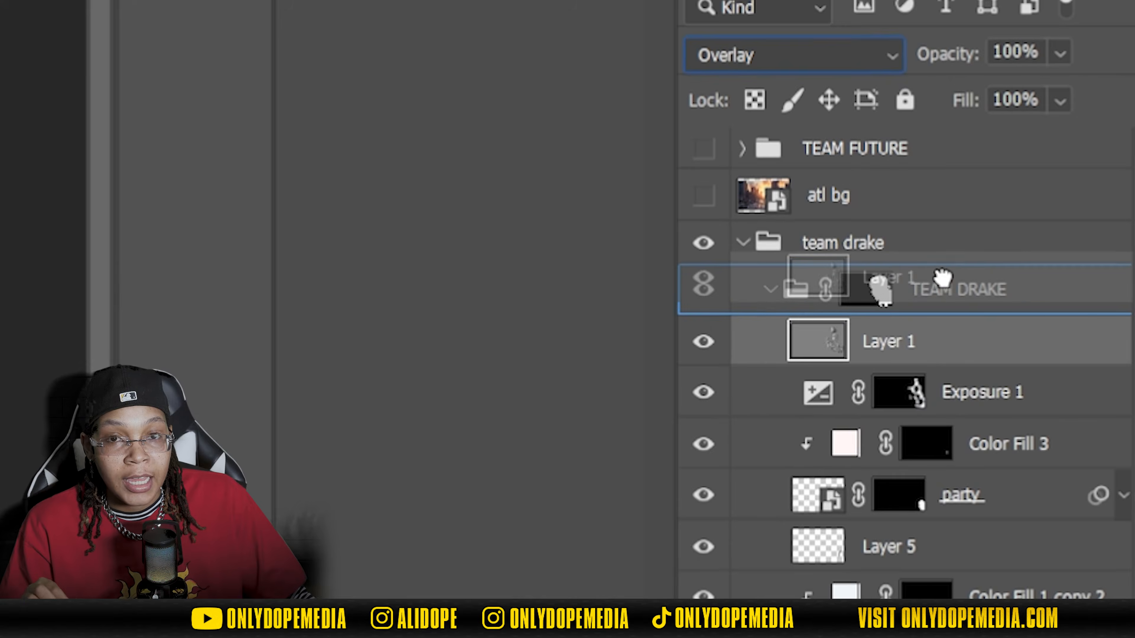
{"action": "right_click", "coordinate": [998, 300]}
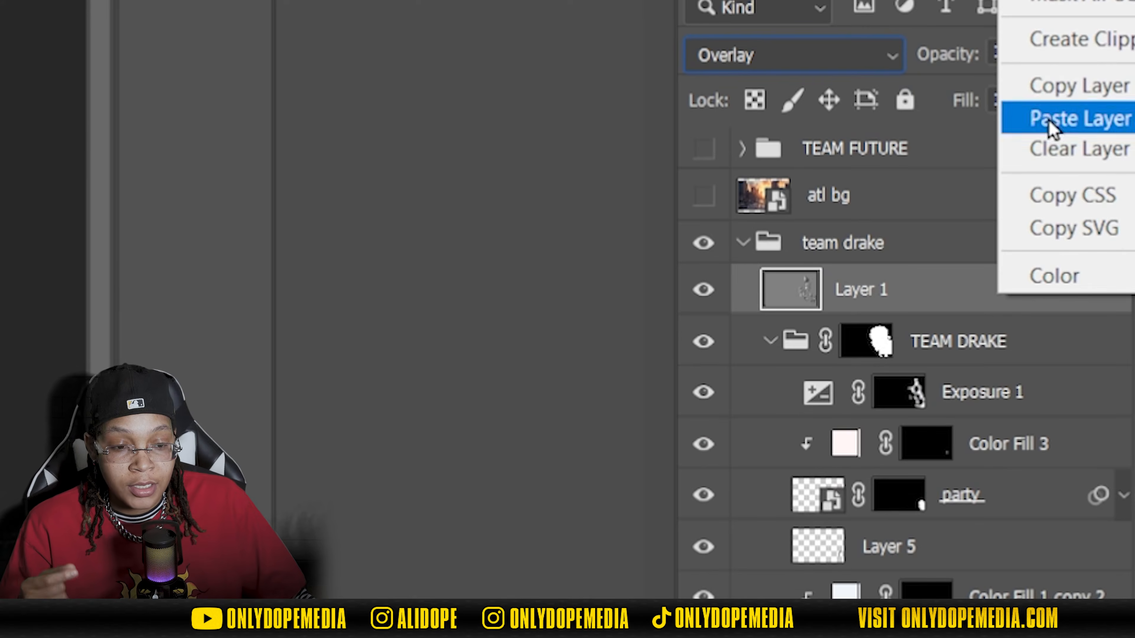
{"action": "left_click", "coordinate": [1096, 52]}
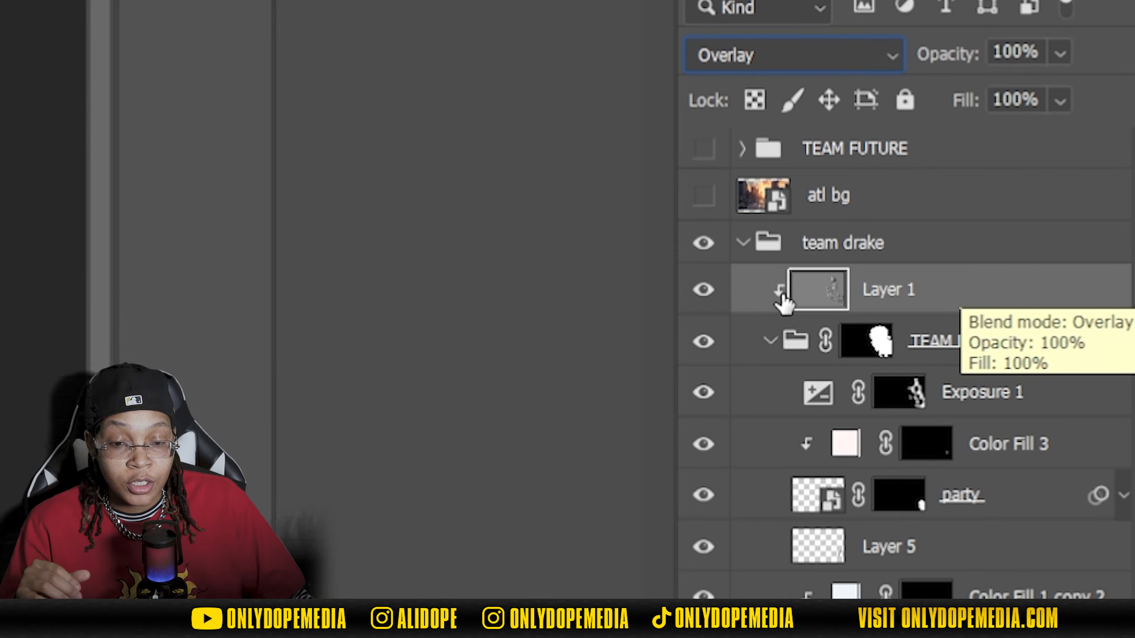
{"action": "left_click", "coordinate": [767, 344]}
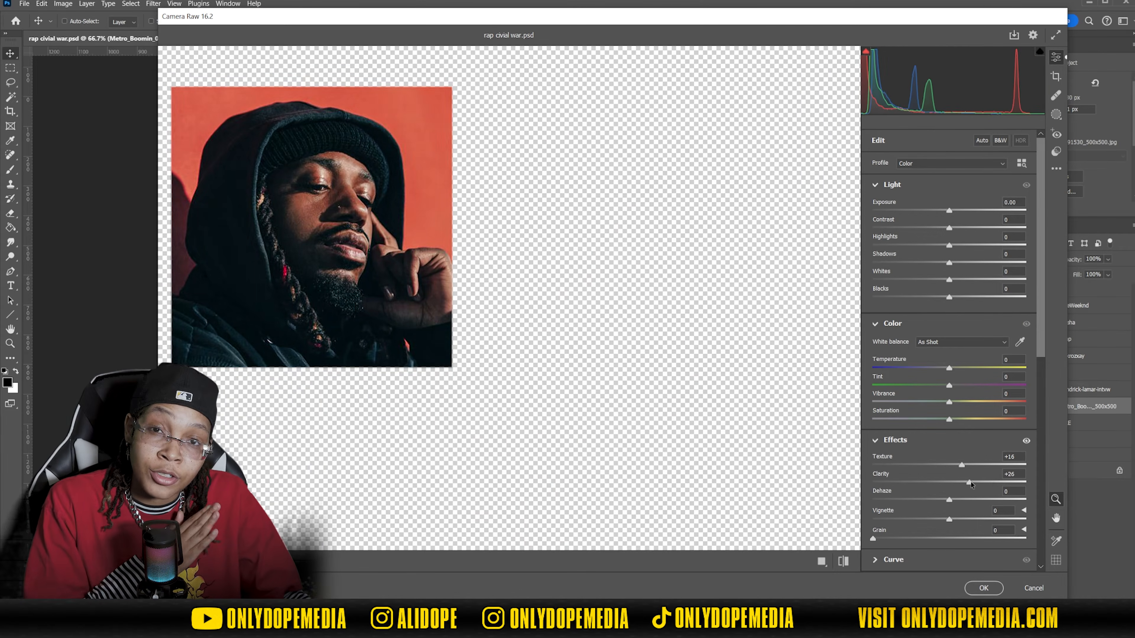
Adjust the metro portrait's color temperature in Camera Raw, mask out its hard edges with a soft black brush at 41% flow, and save.
{"action": "left_click_drag", "start_coordinate": [969, 371], "coordinate": [981, 370]}
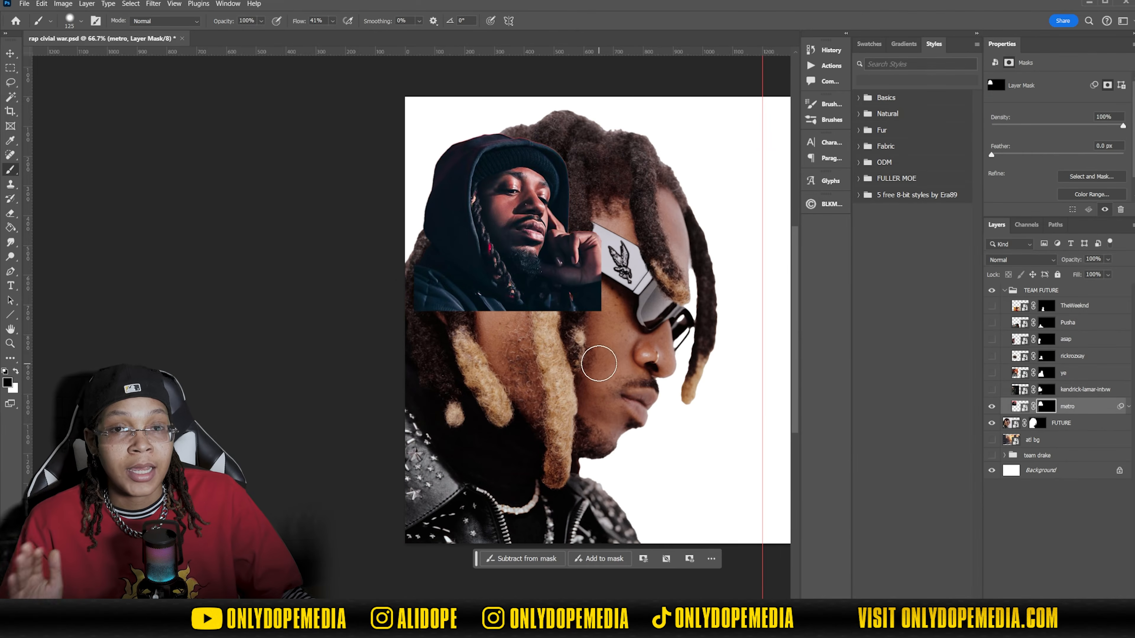
{"action": "mouse_move", "coordinate": [646, 210]}
{"action": "left_mouse_down"}
{"action": "mouse_move", "coordinate": [554, 342]}
{"action": "mouse_move", "coordinate": [509, 335]}
{"action": "left_mouse_up"}
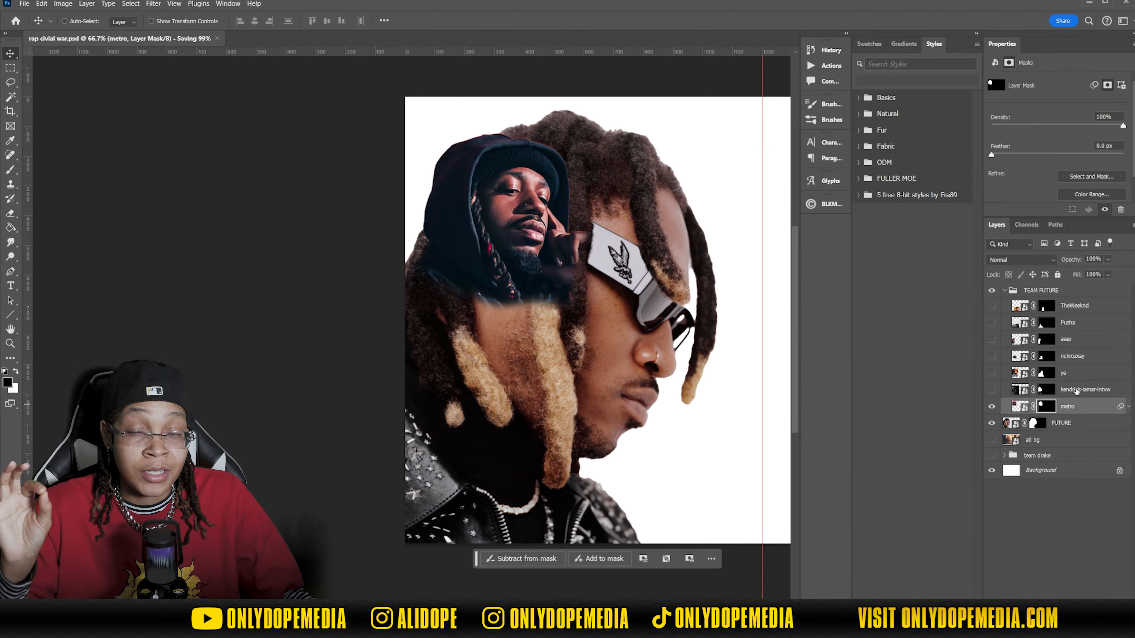
Adjust the light settings of the kendrick-lamar portrait in Camera Raw, starting with its exposure and contrast.
{"action": "left_click", "coordinate": [153, 4]}
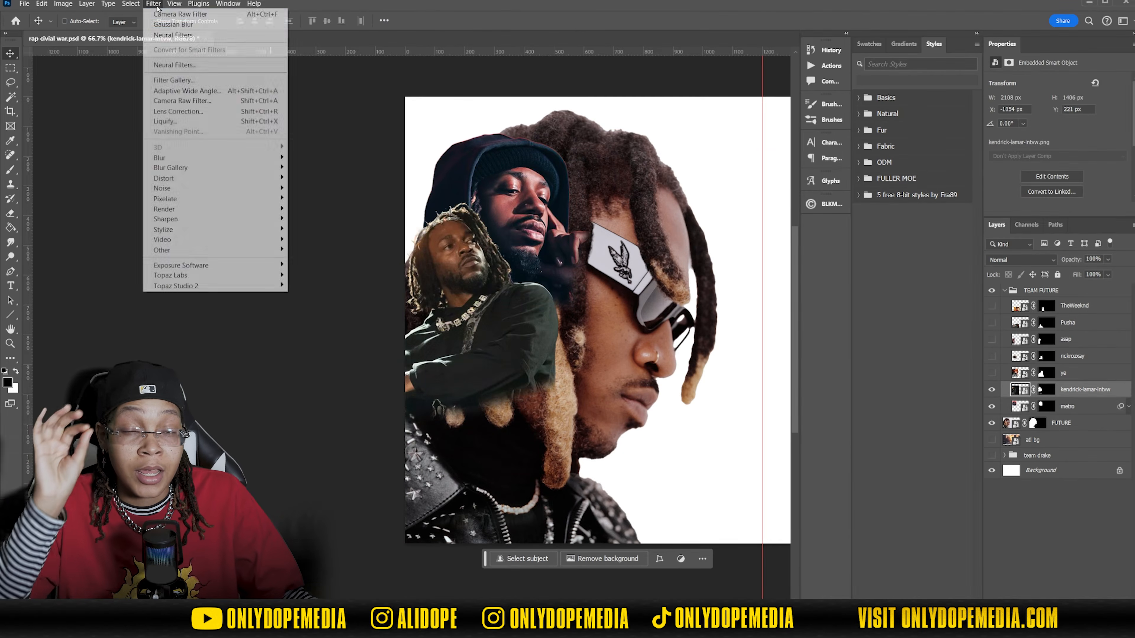
{"action": "left_click", "coordinate": [181, 101]}
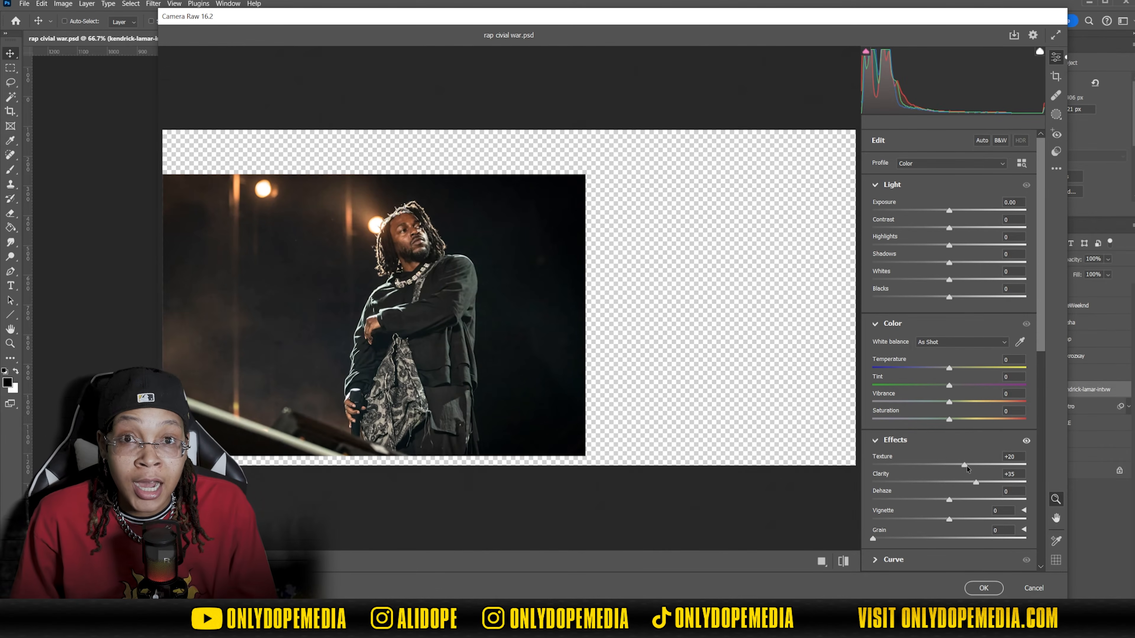
{"action": "left_click_drag", "start_coordinate": [955, 210], "coordinate": [952, 229]}
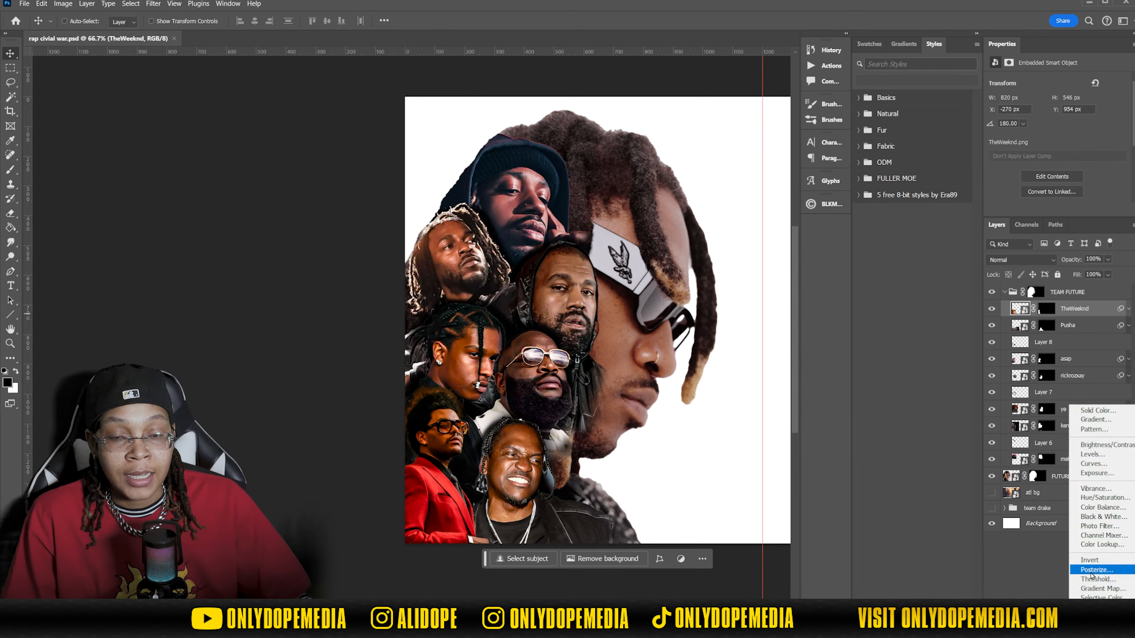
Add an Exposure adjustment above TheWeeknd with exposure lowered to -4.41, and invert its mask to black.
{"action": "left_click", "coordinate": [1097, 473]}
{"action": "left_click_drag", "start_coordinate": [1057, 109], "coordinate": [1015, 110]}
{"action": "left_click", "coordinate": [1046, 309]}
{"action": "key", "text": "ctrl+i"}
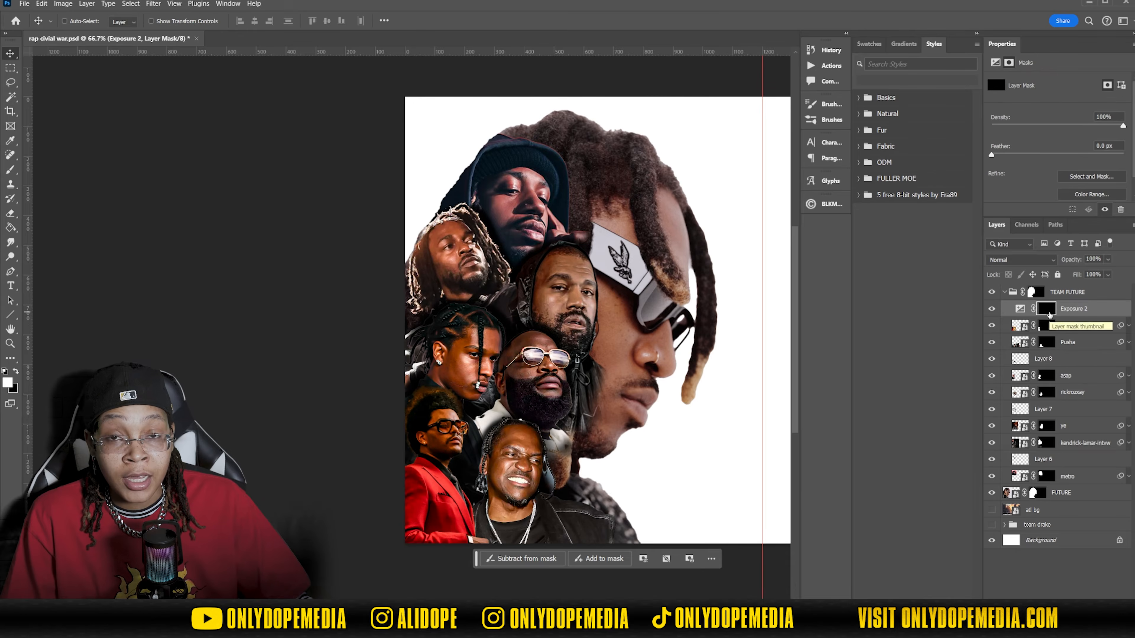
Brush white at 41% flow on the Exposure mask to shade the outer edges and gaps between the Team Future portraits, and save.
{"action": "key", "text": "b"}
{"action": "left_click_drag", "start_coordinate": [436, 177], "coordinate": [467, 171]}
{"action": "mouse_move", "coordinate": [407, 316]}
{"action": "left_mouse_down"}
{"action": "mouse_move", "coordinate": [395, 391]}
{"action": "mouse_move", "coordinate": [406, 502]}
{"action": "mouse_move", "coordinate": [471, 550]}
{"action": "mouse_move", "coordinate": [512, 554]}
{"action": "left_mouse_up"}
{"action": "left_click_drag", "start_coordinate": [577, 570], "coordinate": [614, 559]}
{"action": "key", "text": "bracketleft"}
{"action": "key", "text": "bracketleft"}
{"action": "key", "text": "bracketleft"}
{"action": "key", "text": "bracketleft"}
{"action": "key", "text": "bracketleft"}
{"action": "mouse_move", "coordinate": [500, 414]}
{"action": "left_mouse_down"}
{"action": "mouse_move", "coordinate": [483, 451]}
{"action": "mouse_move", "coordinate": [524, 299]}
{"action": "mouse_move", "coordinate": [469, 186]}
{"action": "left_mouse_up"}
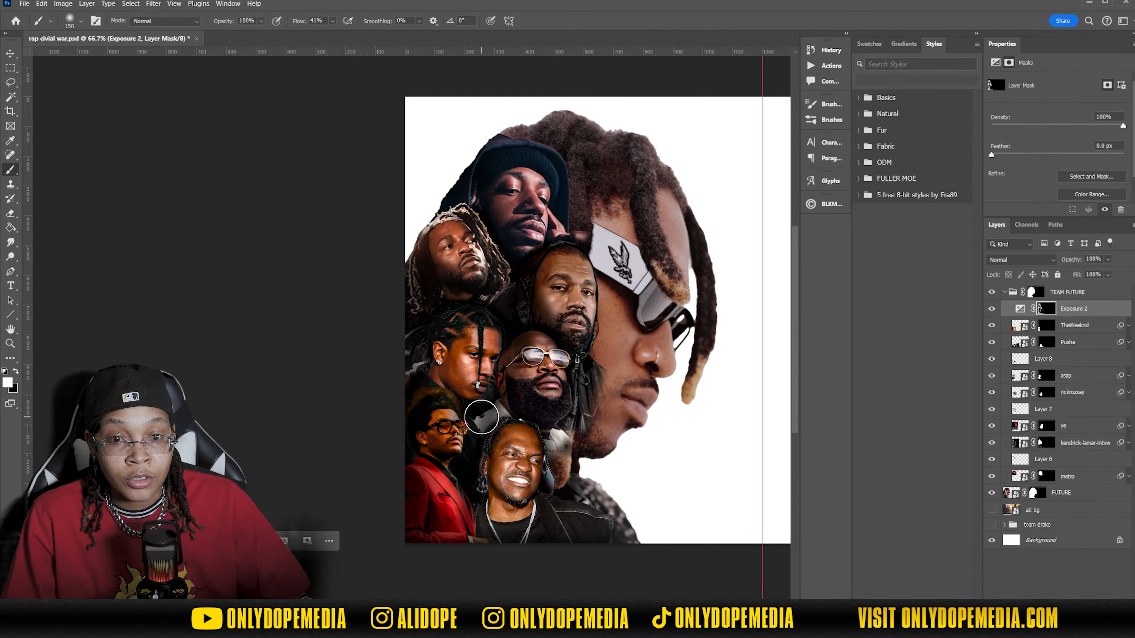
{"action": "key", "text": "v"}
{"action": "key", "text": "ctrl+s"}
Create a new layer above the Exposure adjustment, fill it with 50% gray and set it to Overlay.
{"action": "key", "text": "ctrl+shift+alt+n"}
{"action": "key", "text": "x"}
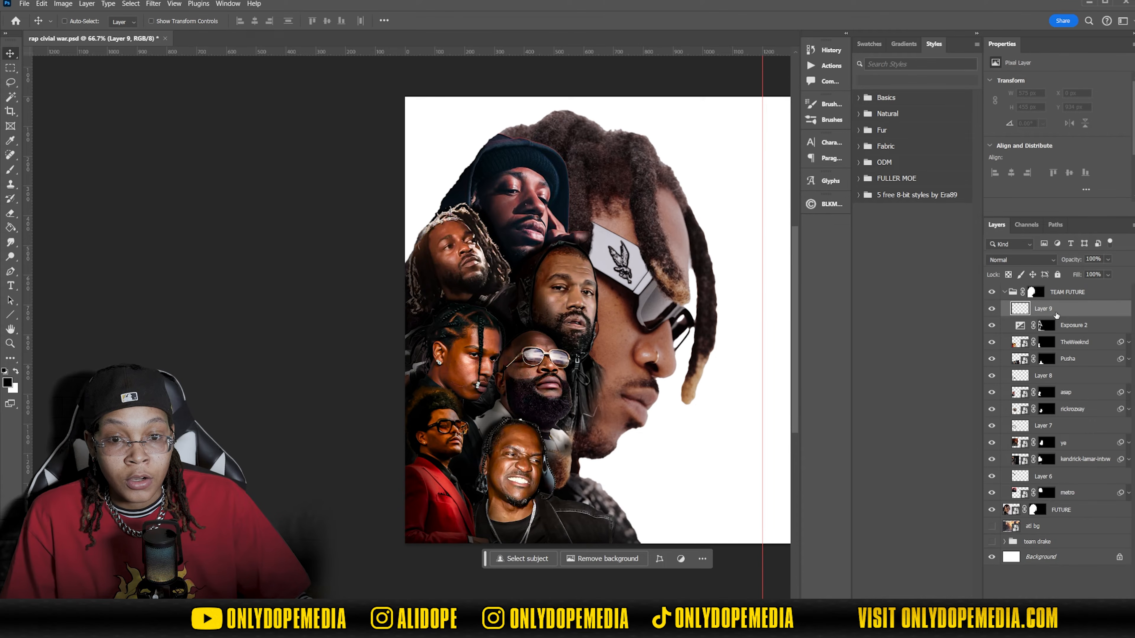
{"action": "key", "text": "shift+F5"}
{"action": "key", "text": "Return"}
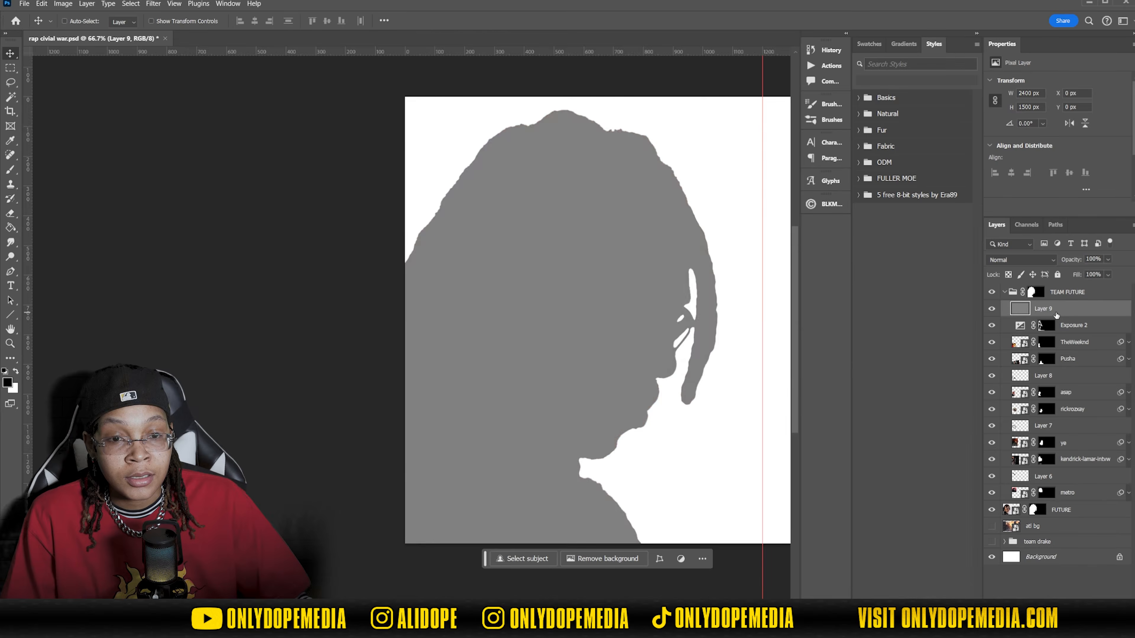
{"action": "key", "text": "shift+alt+o"}
Dodge and burn highlights and shadows over the Team Future portraits on the gray Overlay layer.
{"action": "key", "text": "o"}
{"action": "key", "text": "ctrl+plus"}
{"action": "mouse_move", "coordinate": [450, 316]}
{"action": "left_mouse_down"}
{"action": "mouse_move", "coordinate": [467, 323]}
{"action": "mouse_move", "coordinate": [460, 232]}
{"action": "left_mouse_up"}
{"action": "mouse_move", "coordinate": [438, 448]}
{"action": "left_mouse_down"}
{"action": "mouse_move", "coordinate": [465, 466]}
{"action": "mouse_move", "coordinate": [499, 324]}
{"action": "left_mouse_up"}
{"action": "left_click_drag", "start_coordinate": [465, 357], "coordinate": [474, 474]}
{"action": "left_click_drag", "start_coordinate": [364, 357], "coordinate": [367, 389]}
{"action": "key", "text": "shift+o"}
{"action": "key", "text": "shift+o"}
{"action": "left_click_drag", "start_coordinate": [559, 417], "coordinate": [567, 313]}
{"action": "scroll", "coordinate": [559, 313], "scroll_direction": "up", "scroll_amount": 3}
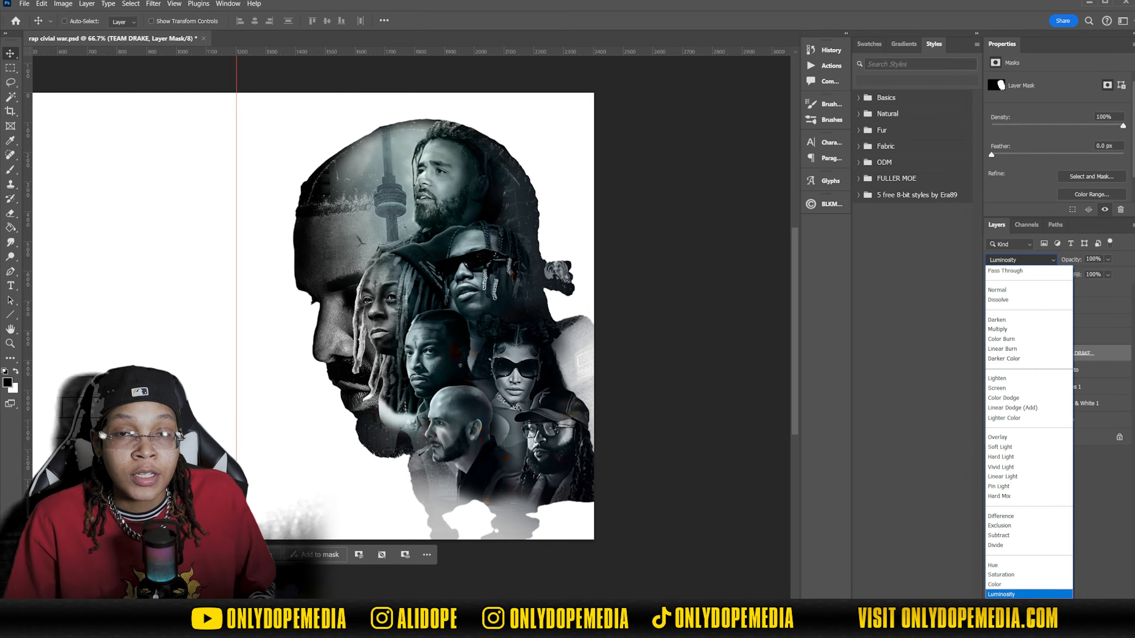
Set the inner TEAM DRAKE group to Pass Through and add a Gradient Map adjustment clipped above Layer 1.
{"action": "left_click", "coordinate": [1012, 271]}
{"action": "left_click", "coordinate": [1107, 354]}
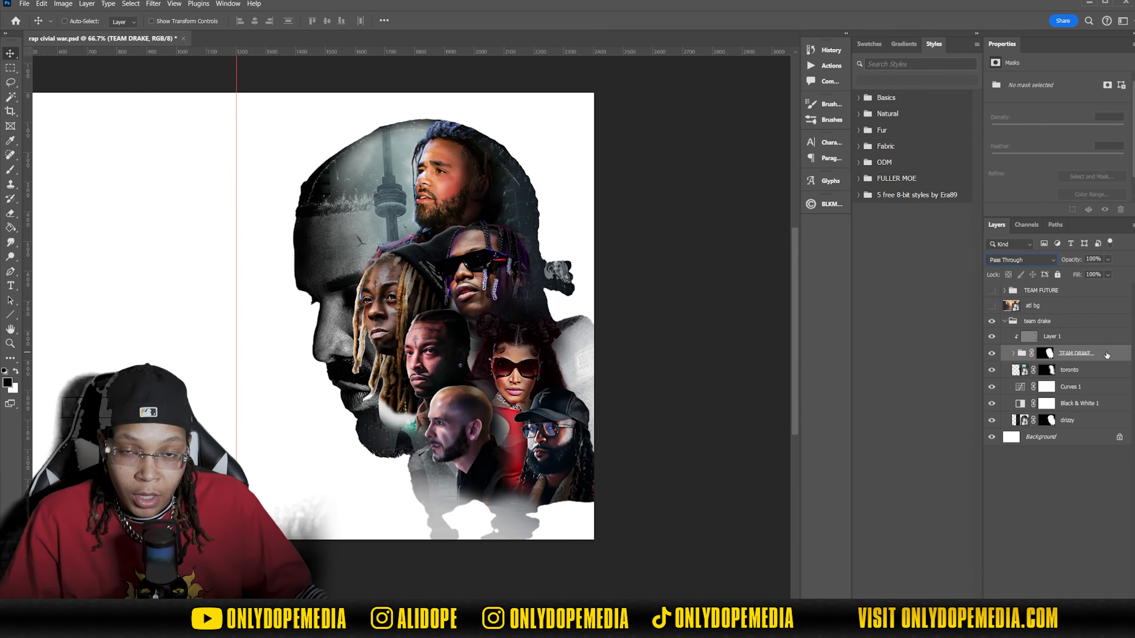
{"action": "left_click", "coordinate": [1106, 341]}
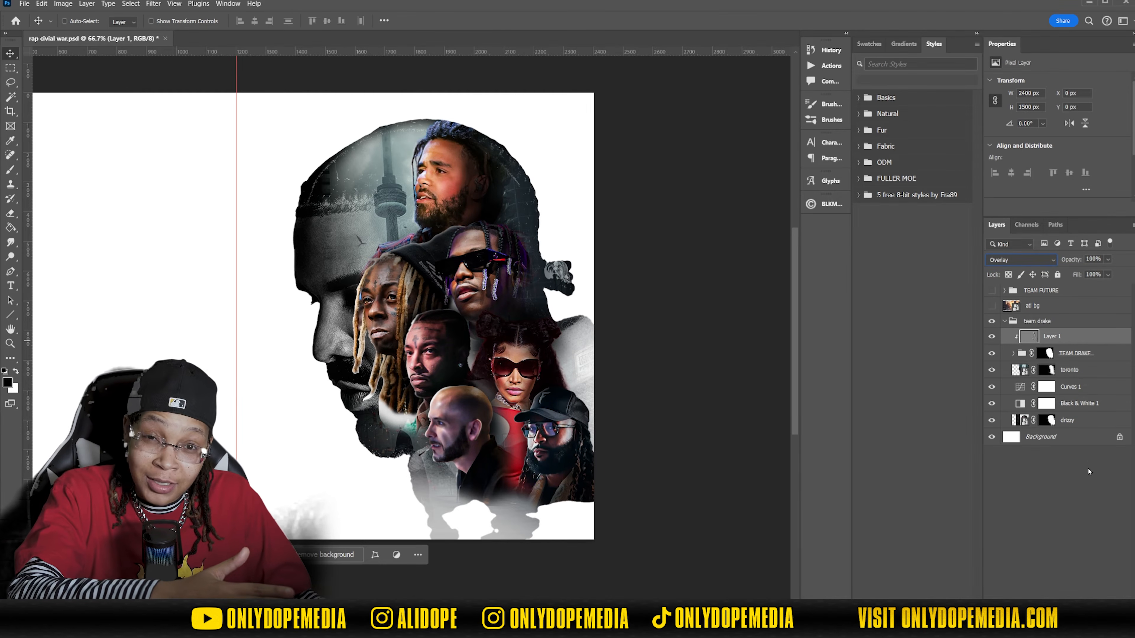
{"action": "left_click", "coordinate": [1072, 612]}
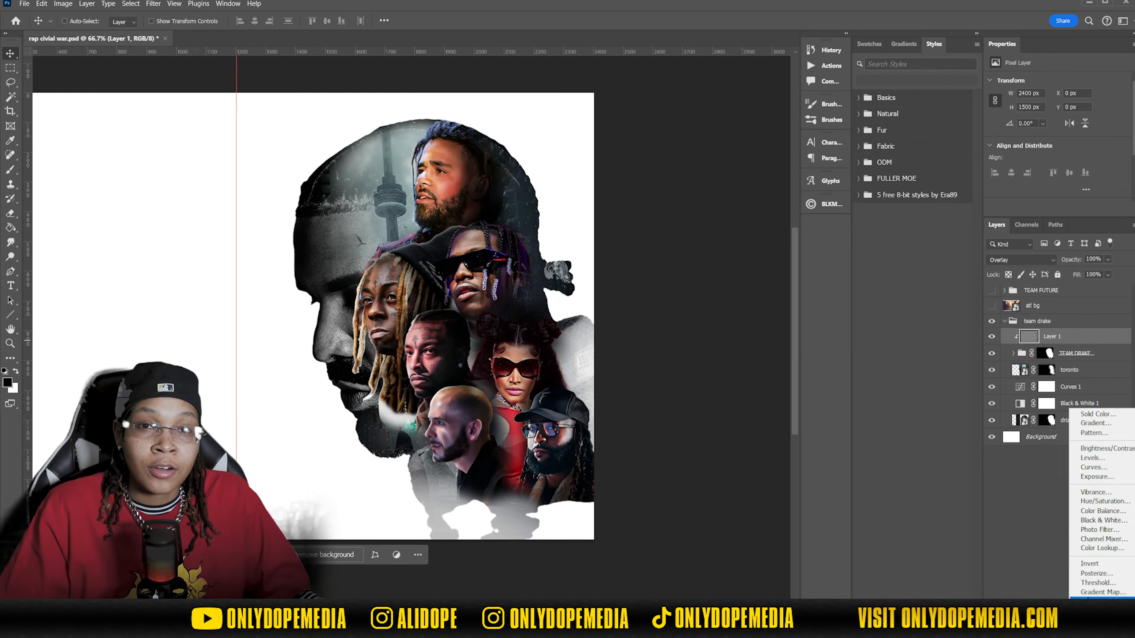
{"action": "left_click", "coordinate": [1103, 592]}
{"action": "right_click", "coordinate": [1107, 354]}
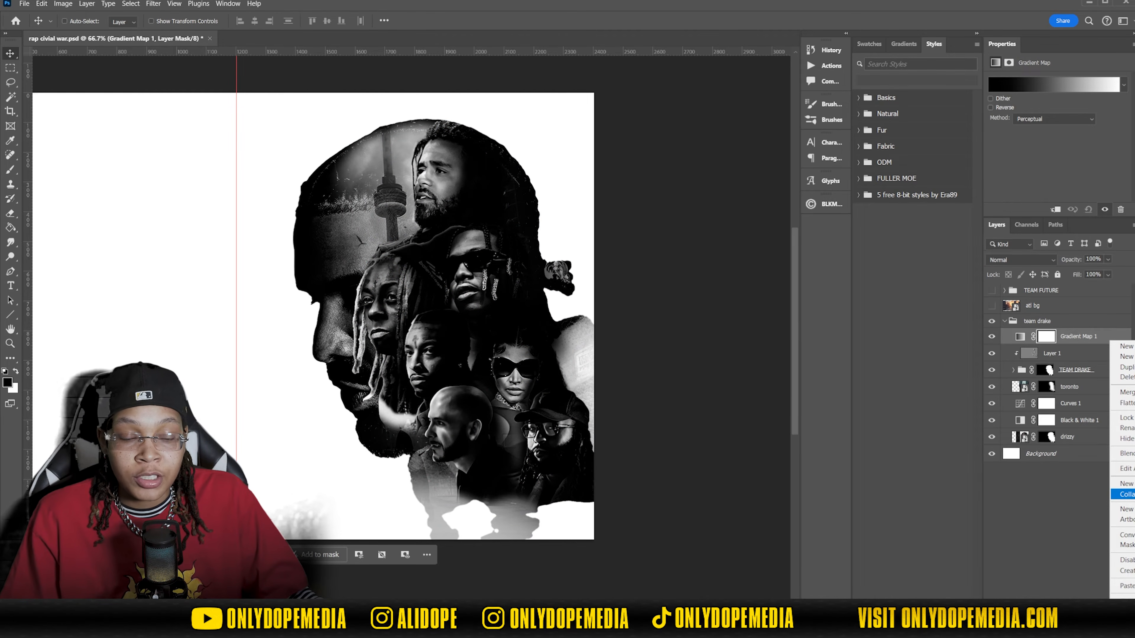
{"action": "left_click", "coordinate": [1126, 570]}
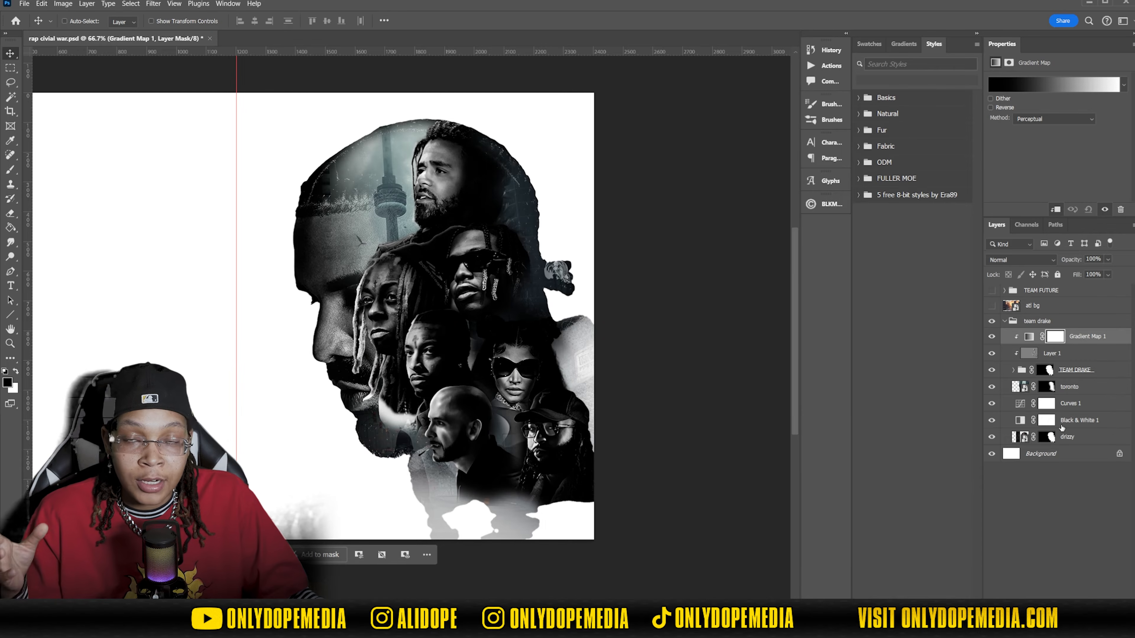
Compare blend modes on the clipped gradient map, choose Darker Color and lower its opacity to 63%.
{"action": "scroll", "coordinate": [1019, 266], "scroll_direction": "down", "scroll_amount": 13}
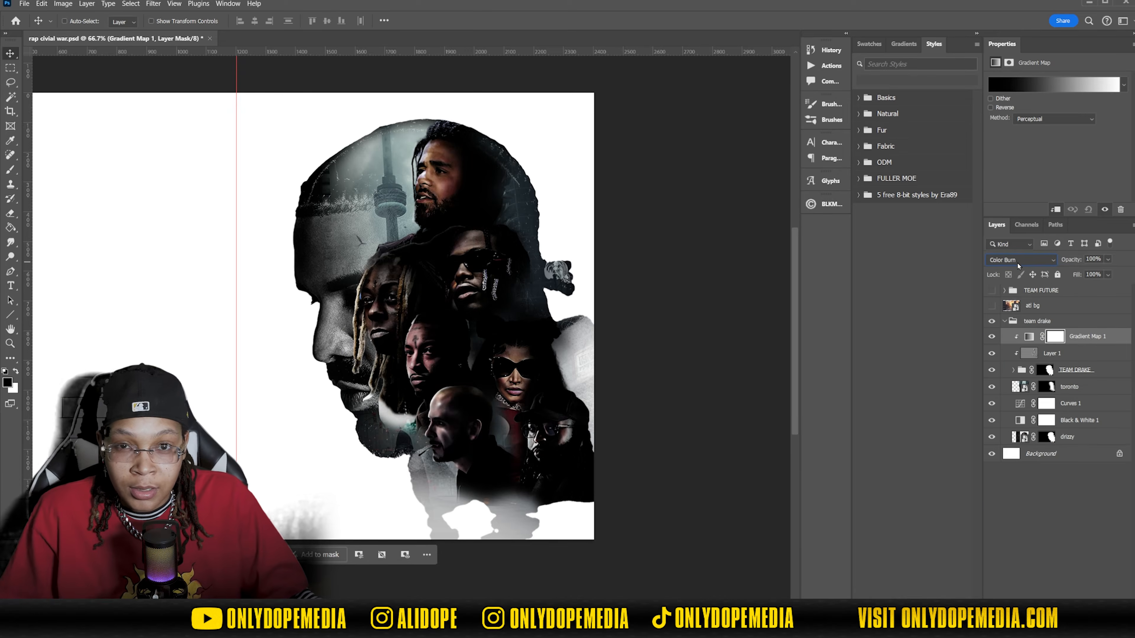
{"action": "scroll", "coordinate": [1019, 266], "scroll_direction": "up", "scroll_amount": 13}
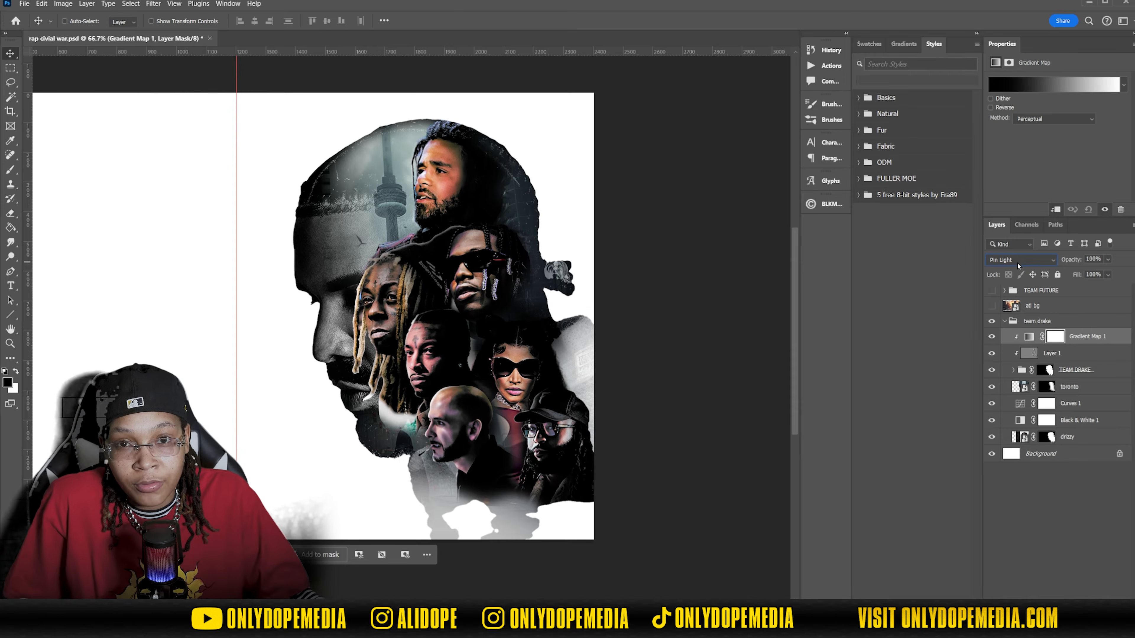
{"action": "left_click", "coordinate": [1018, 262]}
{"action": "left_click", "coordinate": [1018, 259]}
{"action": "scroll", "coordinate": [1018, 259], "scroll_direction": "down", "scroll_amount": 5}
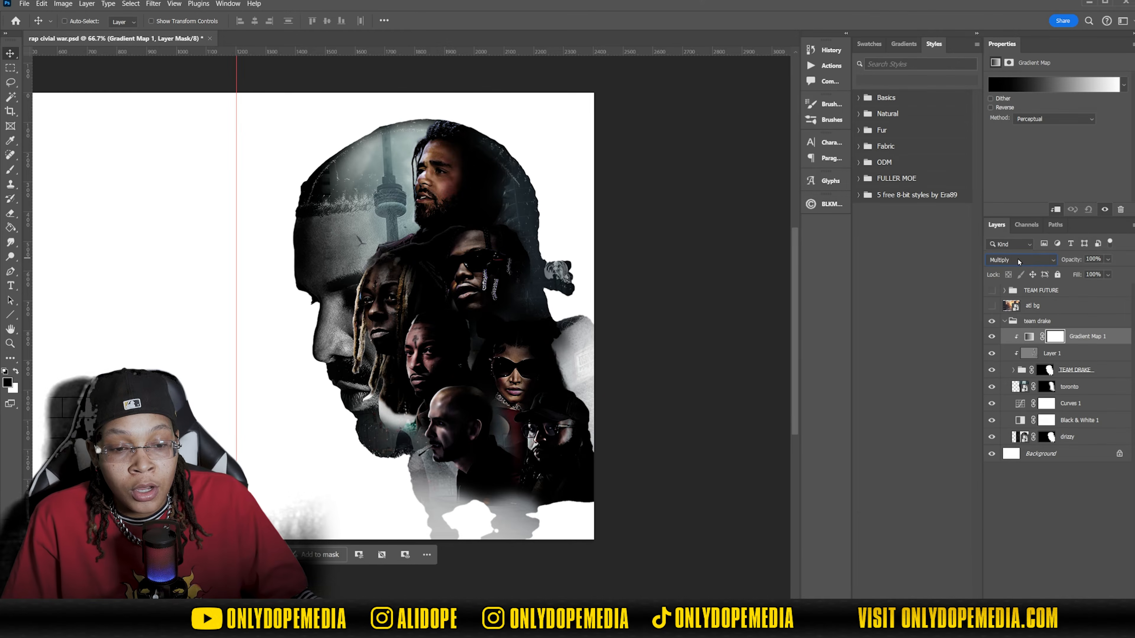
{"action": "scroll", "coordinate": [1019, 261], "scroll_direction": "down", "scroll_amount": 1}
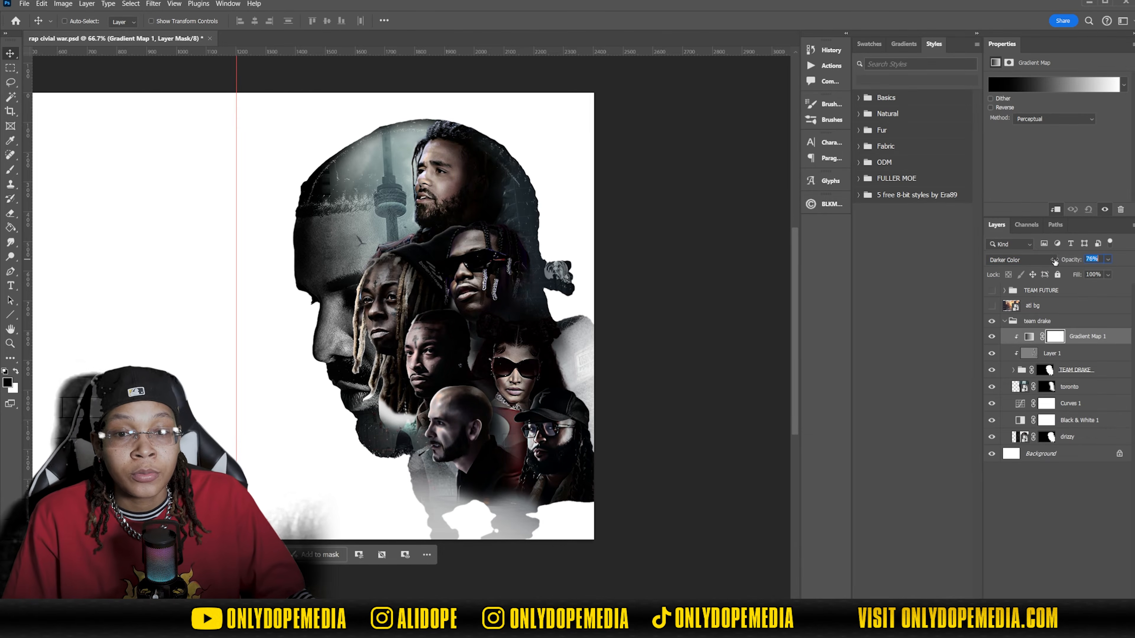
Add a Color Balance adjustment in the team drake group with midtones at -34 cyan-red, +4 magenta-green and +24 yellow-blue.
{"action": "left_click", "coordinate": [1068, 603]}
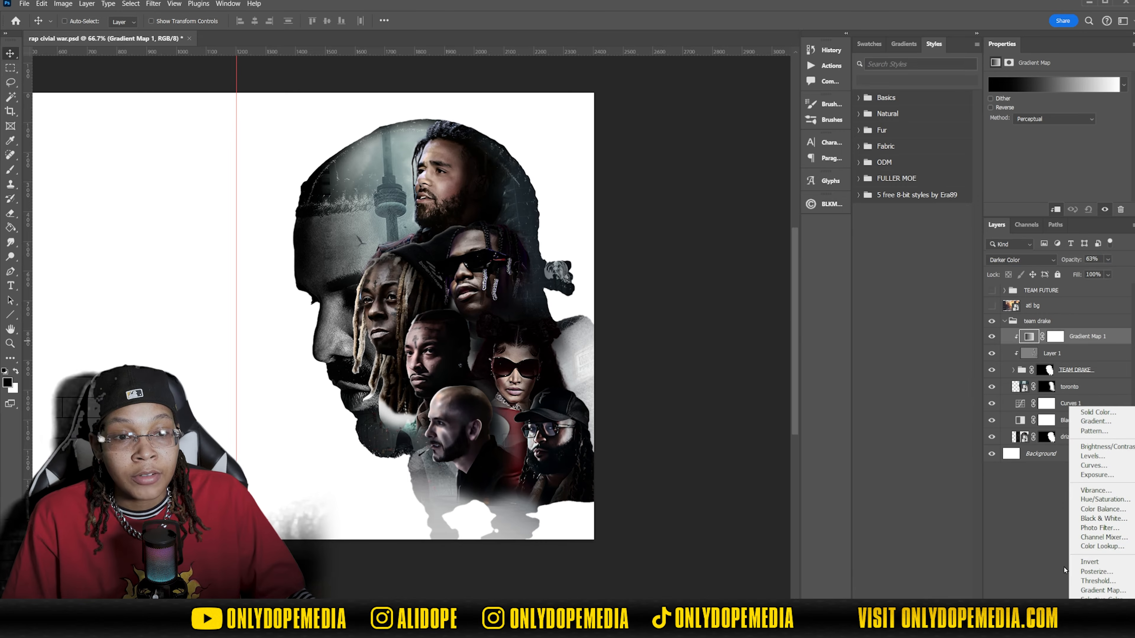
{"action": "left_click", "coordinate": [1102, 509]}
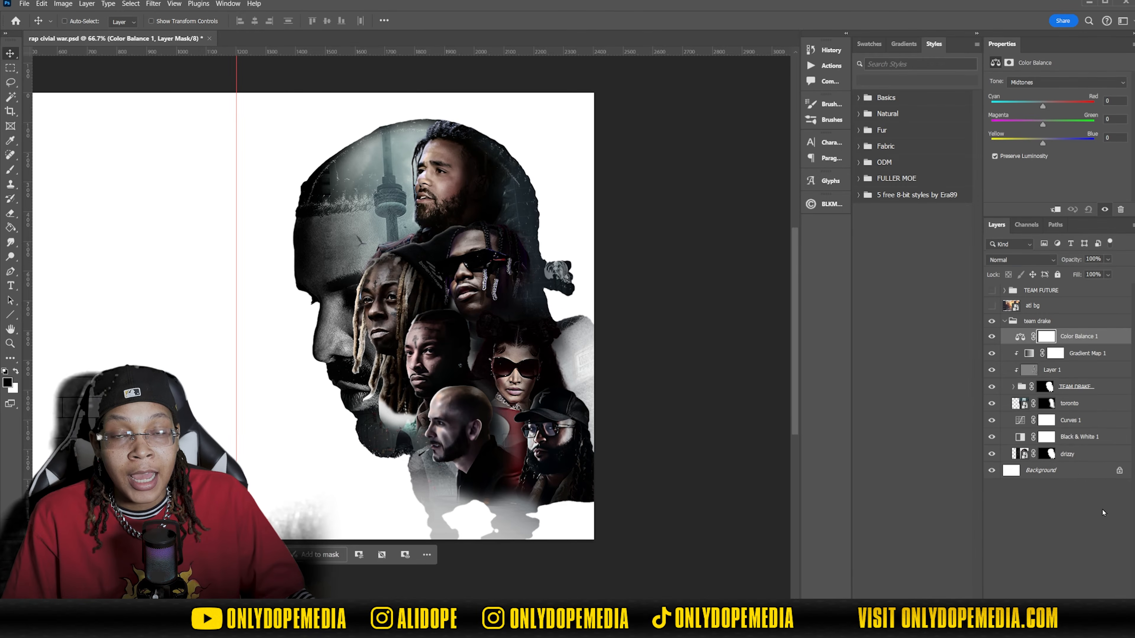
{"action": "left_click_drag", "start_coordinate": [1022, 107], "coordinate": [1048, 123]}
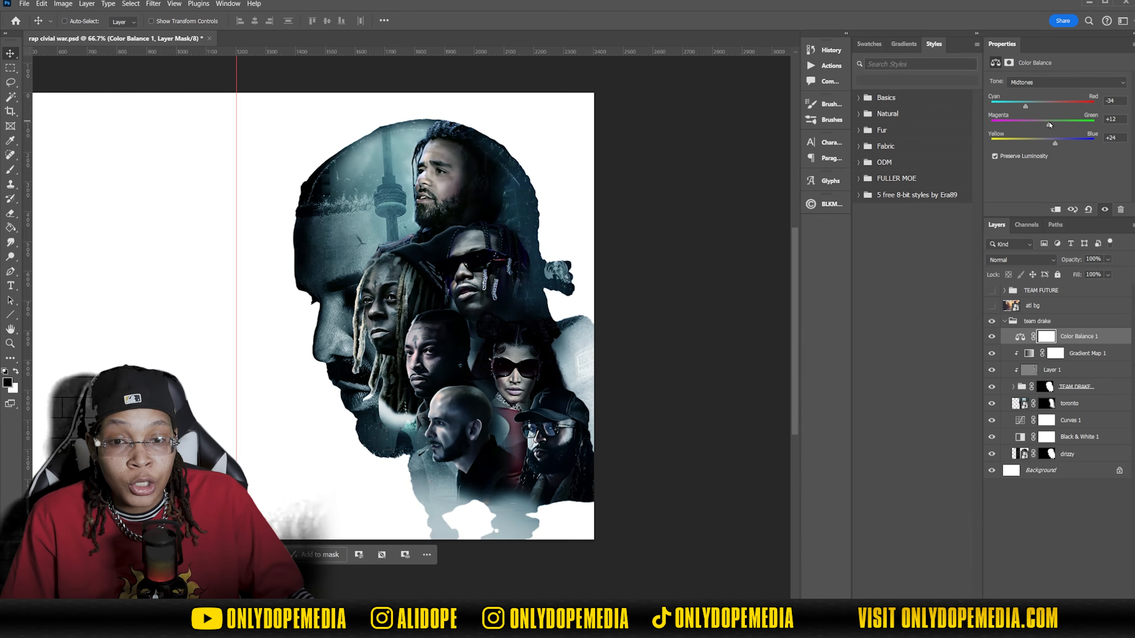
{"action": "left_click", "coordinate": [1109, 341]}
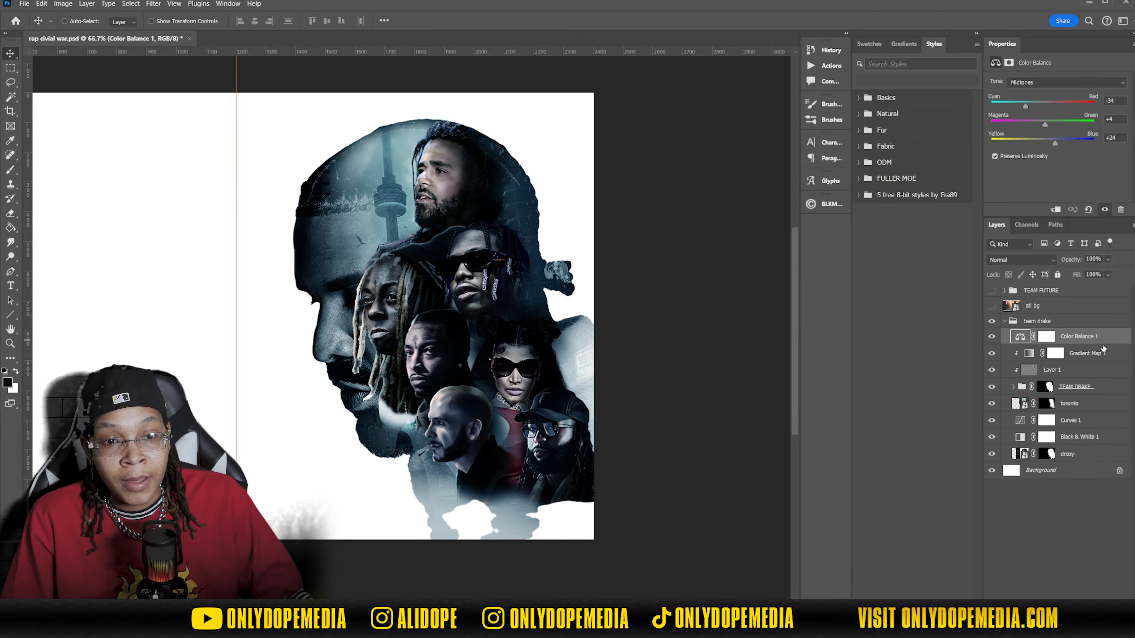
{"action": "left_click", "coordinate": [1109, 354]}
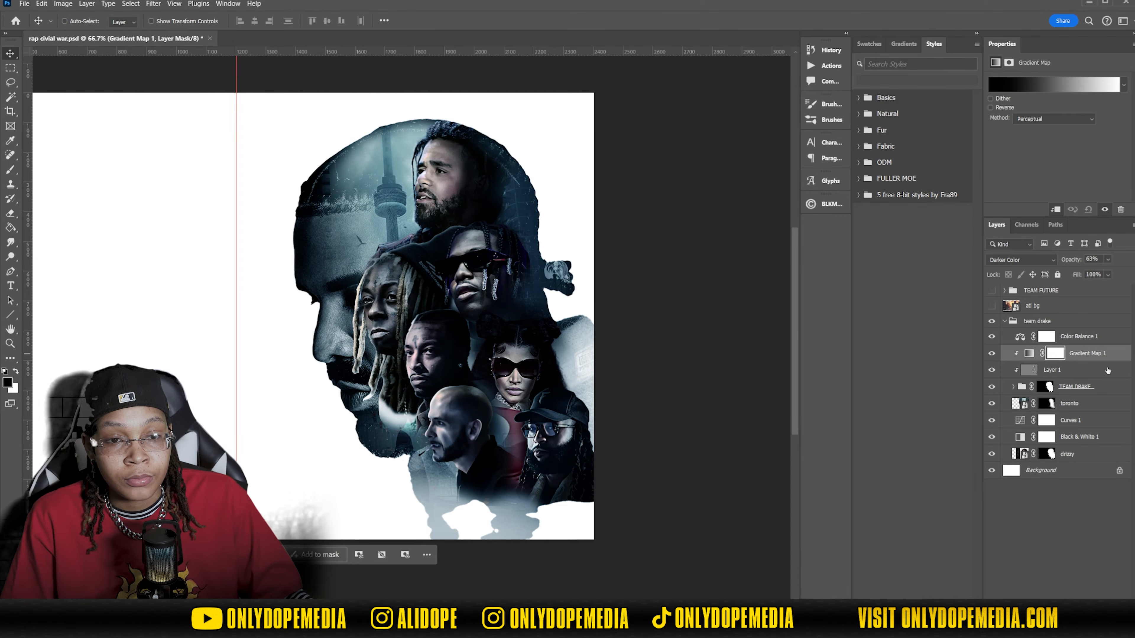
Add a second Gradient Map above the Color Balance layer and apply a blue preset from the legacy Photographic Toning gradients.
{"action": "left_click", "coordinate": [1107, 336]}
{"action": "left_click", "coordinate": [1074, 606]}
{"action": "left_click", "coordinate": [1090, 593]}
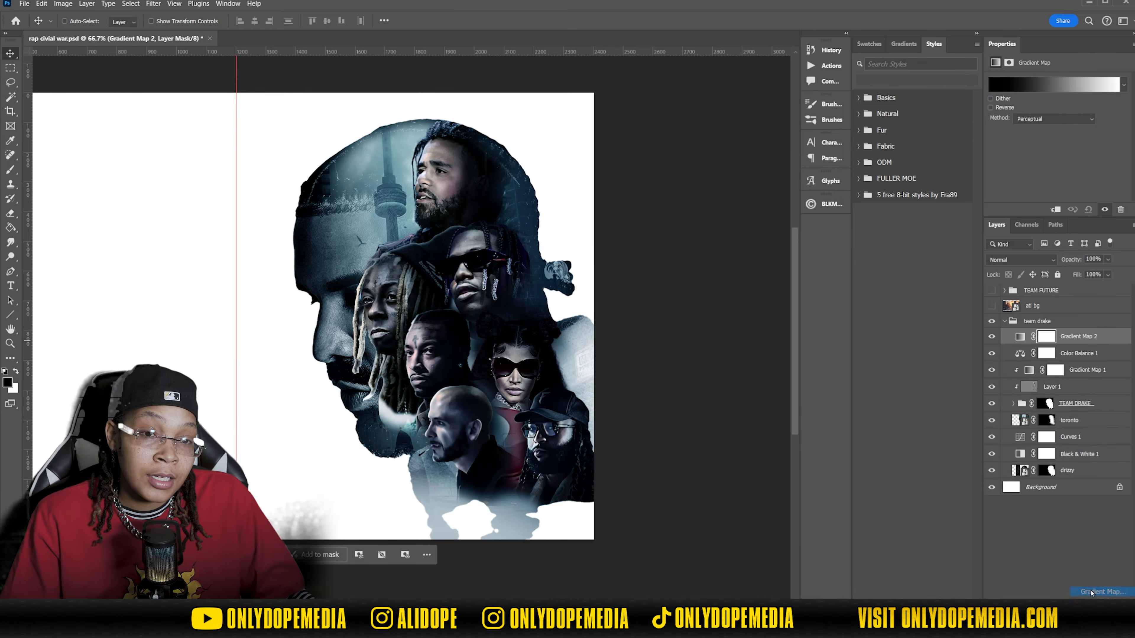
{"action": "left_click", "coordinate": [1039, 88]}
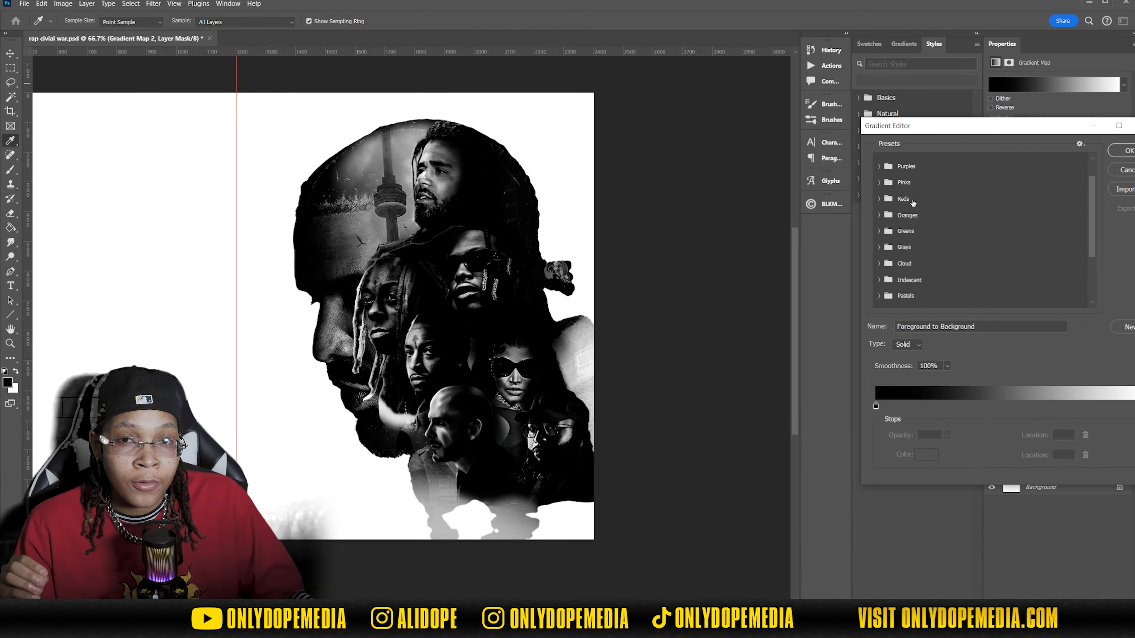
{"action": "scroll", "coordinate": [893, 277], "scroll_direction": "down", "scroll_amount": 4}
{"action": "left_click", "coordinate": [879, 267]}
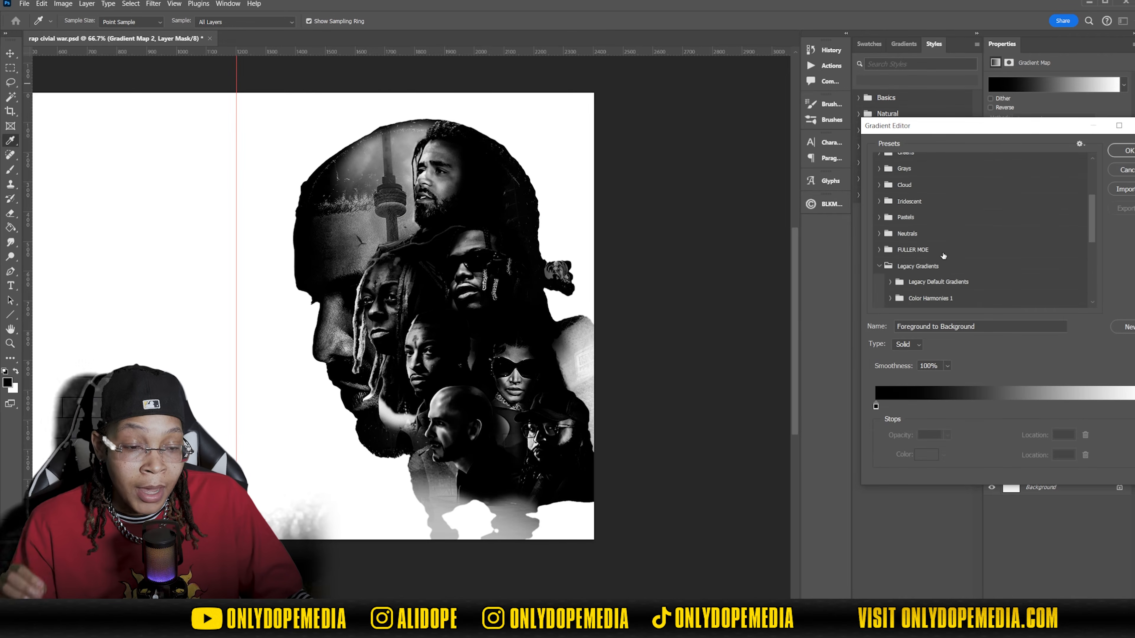
{"action": "scroll", "coordinate": [934, 259], "scroll_direction": "down", "scroll_amount": 3}
{"action": "left_click", "coordinate": [890, 279]}
{"action": "scroll", "coordinate": [937, 214], "scroll_direction": "down", "scroll_amount": 3}
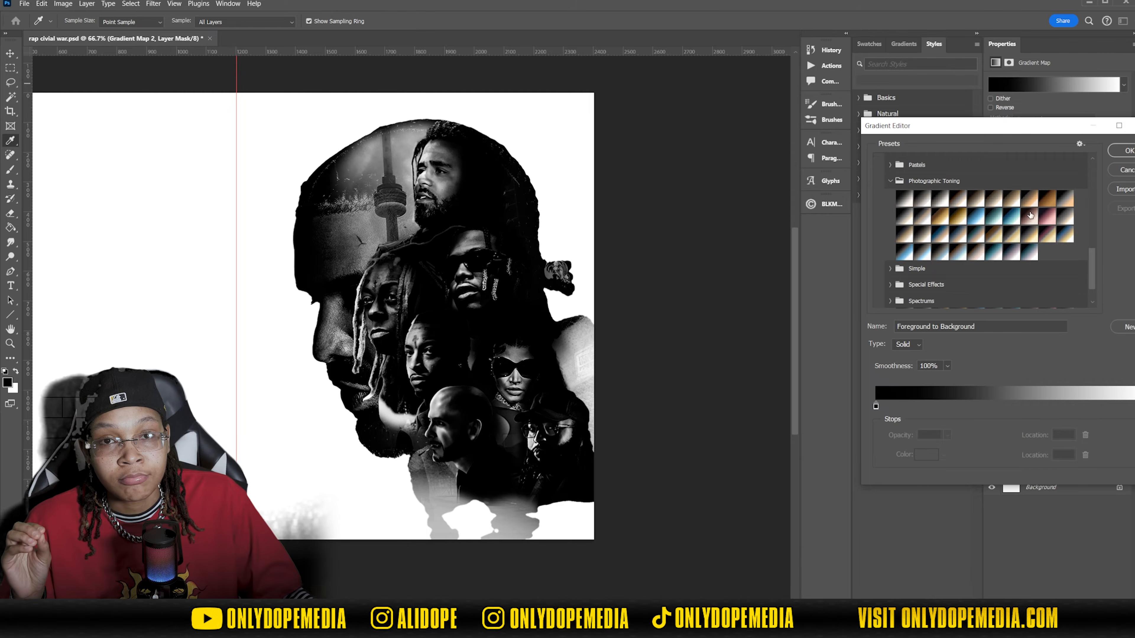
{"action": "left_click", "coordinate": [1011, 216]}
{"action": "left_click", "coordinate": [994, 222]}
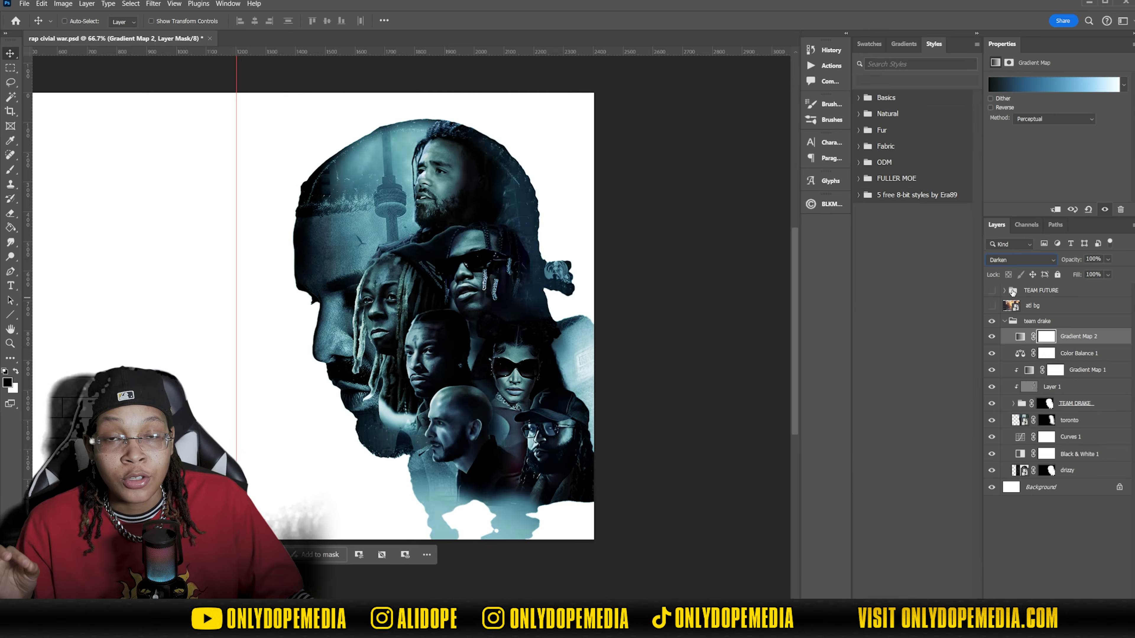
Set the blue gradient map to Overlay at 35% opacity, and shift the TEAM DRAKE group with Layer 1 about 53 px right.
{"action": "scroll", "coordinate": [1014, 261], "scroll_direction": "down", "scroll_amount": 1}
{"action": "scroll", "coordinate": [1014, 261], "scroll_direction": "down", "scroll_amount": 6}
{"action": "scroll", "coordinate": [1014, 260], "scroll_direction": "down", "scroll_amount": 3}
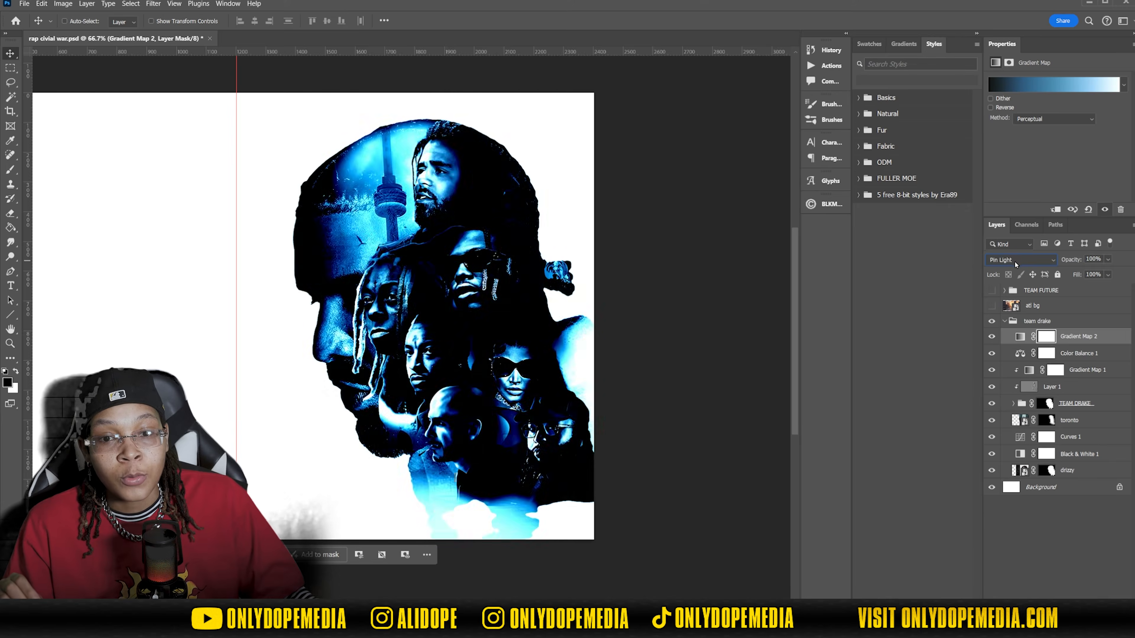
{"action": "mouse_move", "coordinate": [1070, 259]}
{"action": "left_mouse_down"}
{"action": "mouse_move", "coordinate": [1053, 260]}
{"action": "mouse_move", "coordinate": [1129, 259]}
{"action": "left_mouse_up"}
{"action": "left_click", "coordinate": [1072, 420]}
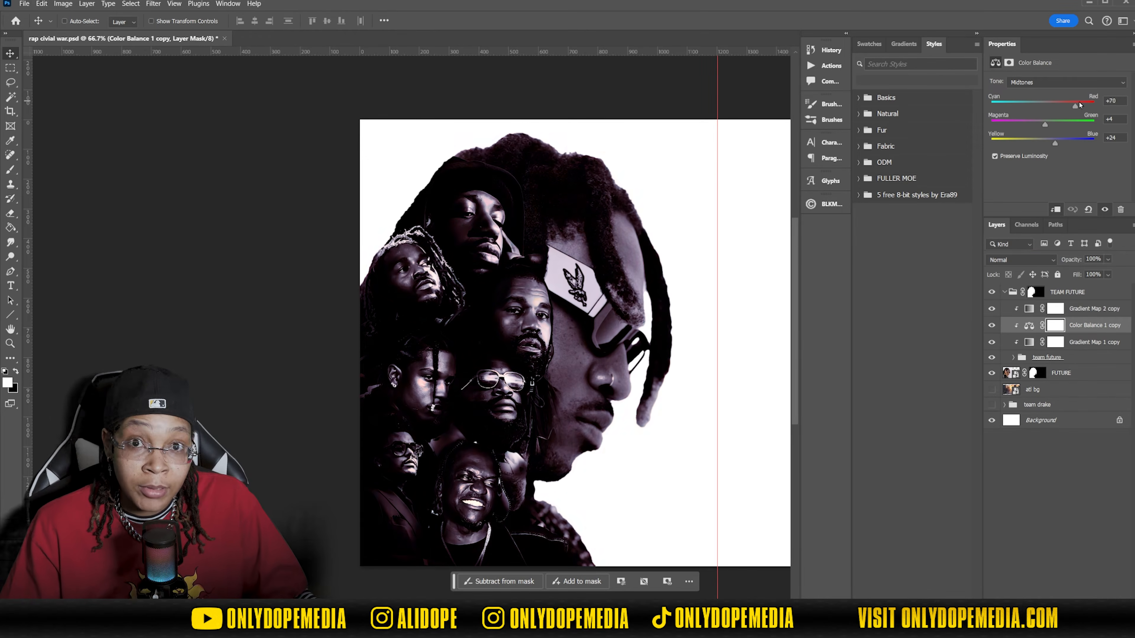
Set the copied Color Balance layer's midtones for TEAM FUTURE to +72 cyan-red, -62 magenta-green and -11 yellow-blue.
{"action": "left_click_drag", "start_coordinate": [1080, 105], "coordinate": [1085, 106]}
{"action": "mouse_move", "coordinate": [1055, 144]}
{"action": "left_mouse_down"}
{"action": "mouse_move", "coordinate": [1021, 145]}
{"action": "mouse_move", "coordinate": [1037, 145]}
{"action": "left_mouse_up"}
{"action": "left_click_drag", "start_coordinate": [1045, 125], "coordinate": [1012, 128]}
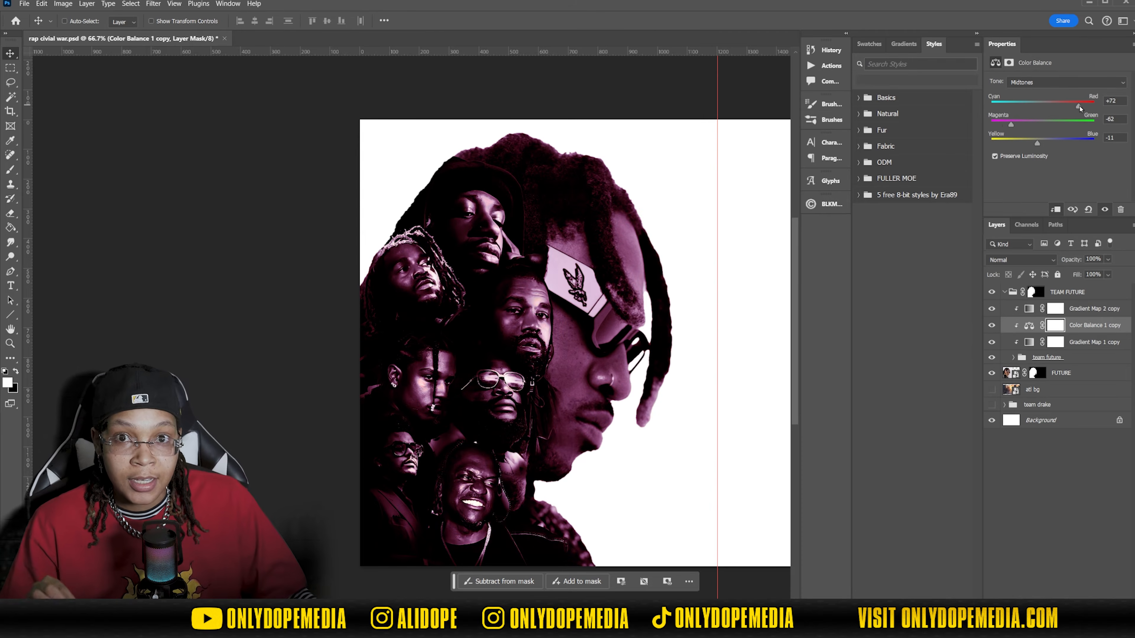
Set the copied Color Balance layer's shadows to +40, +20 and -34, with Preserve Luminosity turned off.
{"action": "left_click", "coordinate": [1065, 82]}
{"action": "left_click", "coordinate": [1027, 84]}
{"action": "left_click_drag", "start_coordinate": [1049, 127], "coordinate": [1053, 125]}
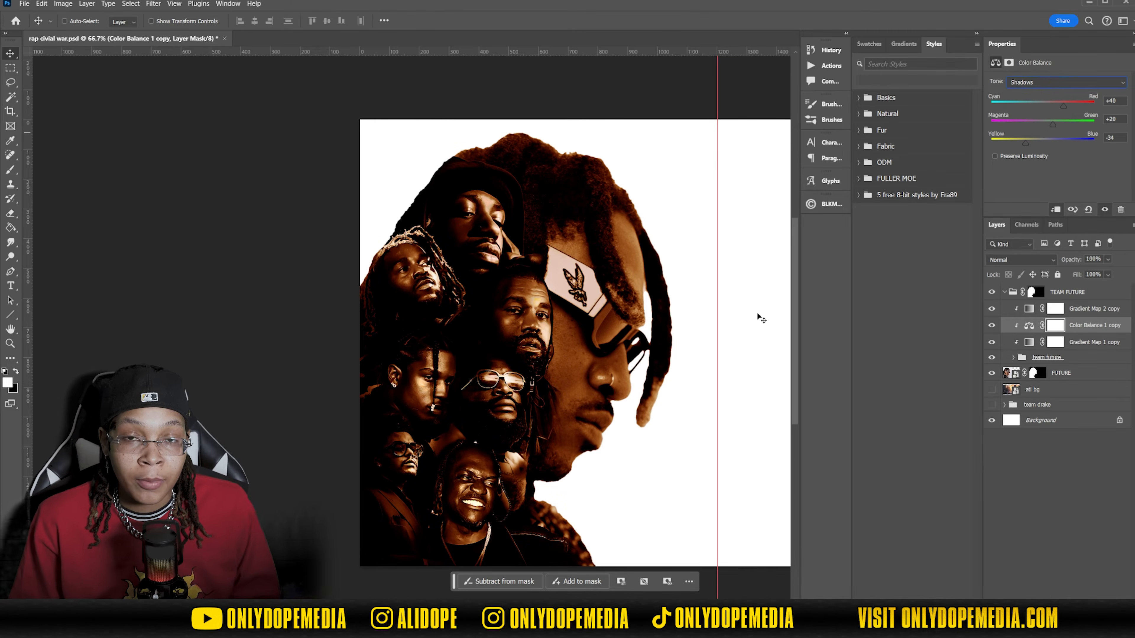
Change the gradient of Gradient Map 2 copy to a dark-to-pink preset.
{"action": "left_click", "coordinate": [1094, 308]}
{"action": "left_click", "coordinate": [1054, 83]}
{"action": "left_click", "coordinate": [988, 265]}
{"action": "scroll", "coordinate": [988, 265], "scroll_direction": "down", "scroll_amount": 5}
{"action": "left_click", "coordinate": [1047, 224]}
{"action": "left_click", "coordinate": [1049, 246]}
{"action": "left_click", "coordinate": [1047, 227]}
{"action": "left_click", "coordinate": [1127, 150]}
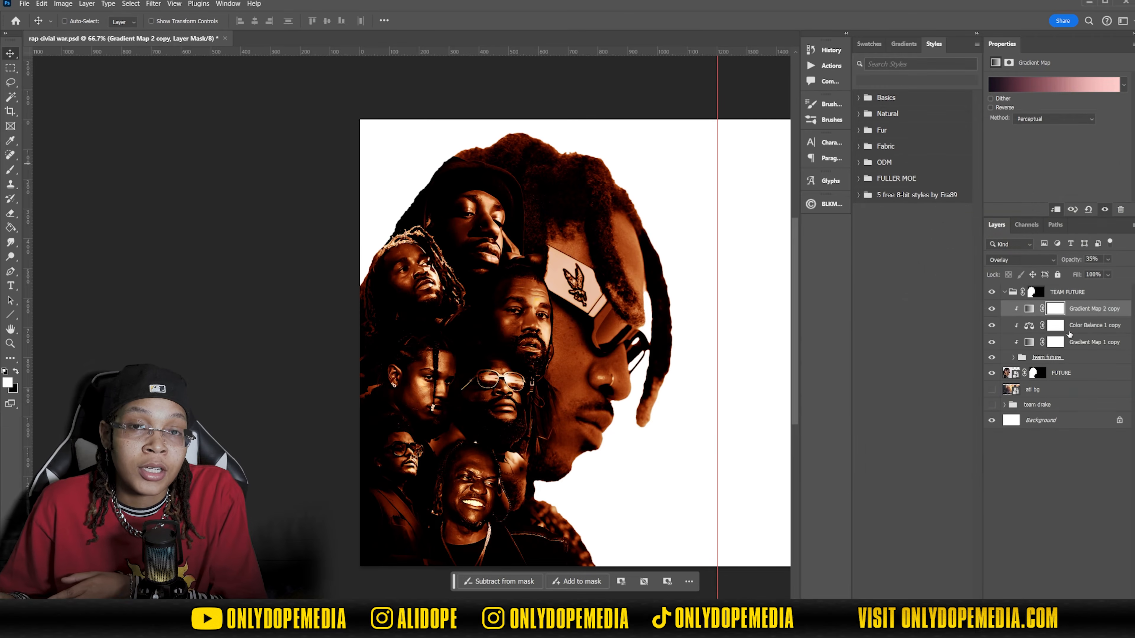
Lower the opacity of Gradient Map 1 copy and of the Exposure 2 layer inside the team future group, and save.
{"action": "left_click", "coordinate": [1093, 326]}
{"action": "left_click", "coordinate": [1091, 344]}
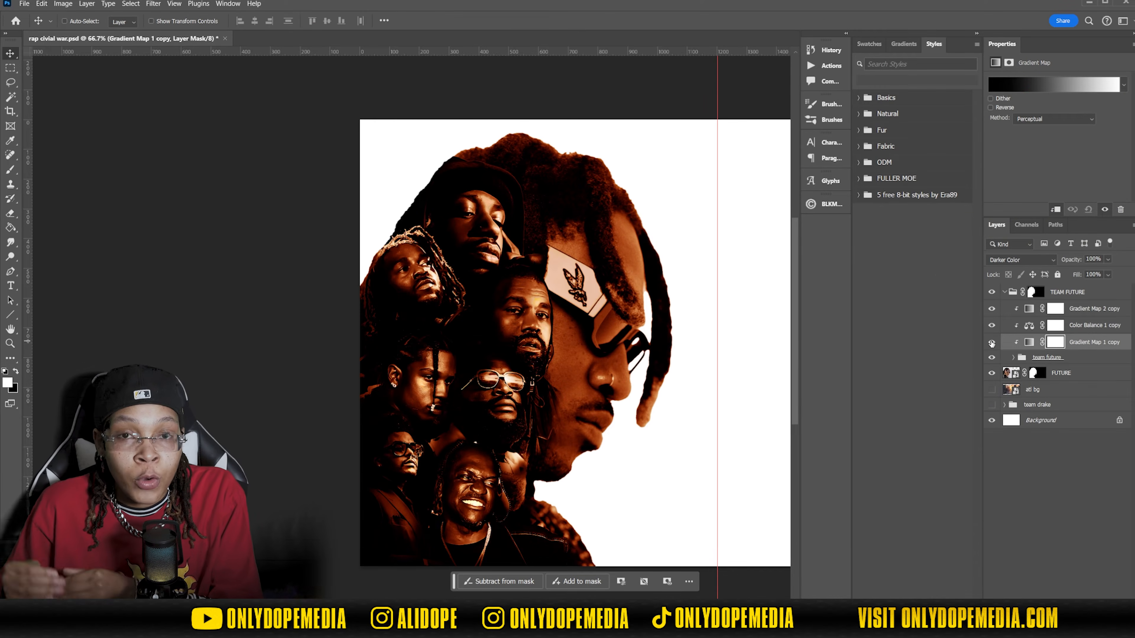
{"action": "left_click_drag", "start_coordinate": [1061, 262], "coordinate": [1055, 264]}
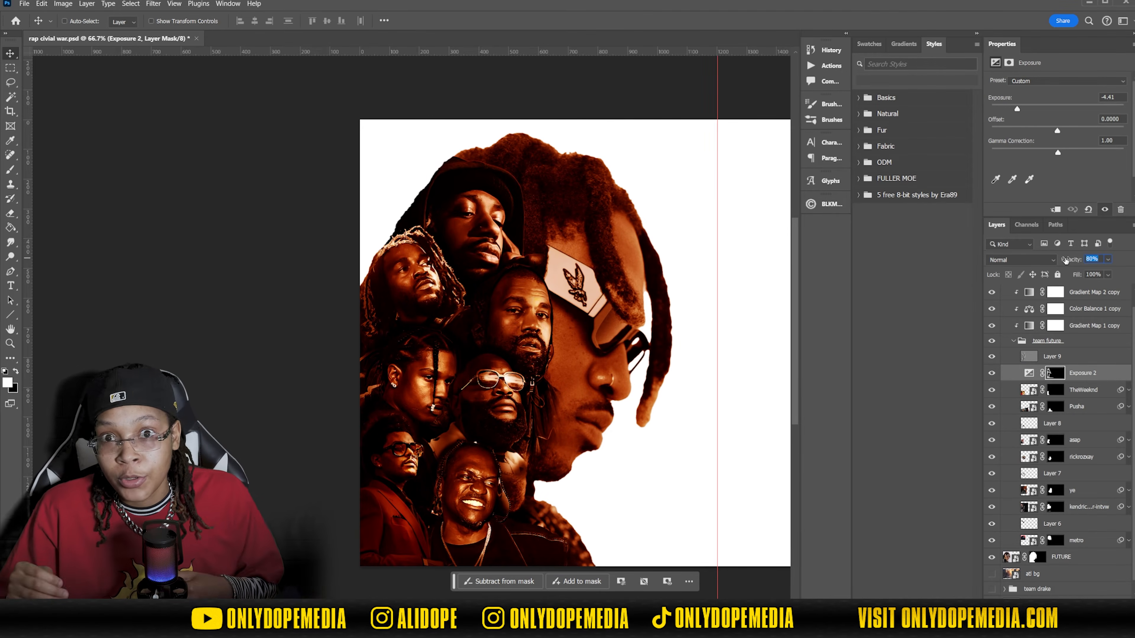
{"action": "left_click_drag", "start_coordinate": [1068, 264], "coordinate": [1057, 268]}
{"action": "key", "text": "ctrl+s"}
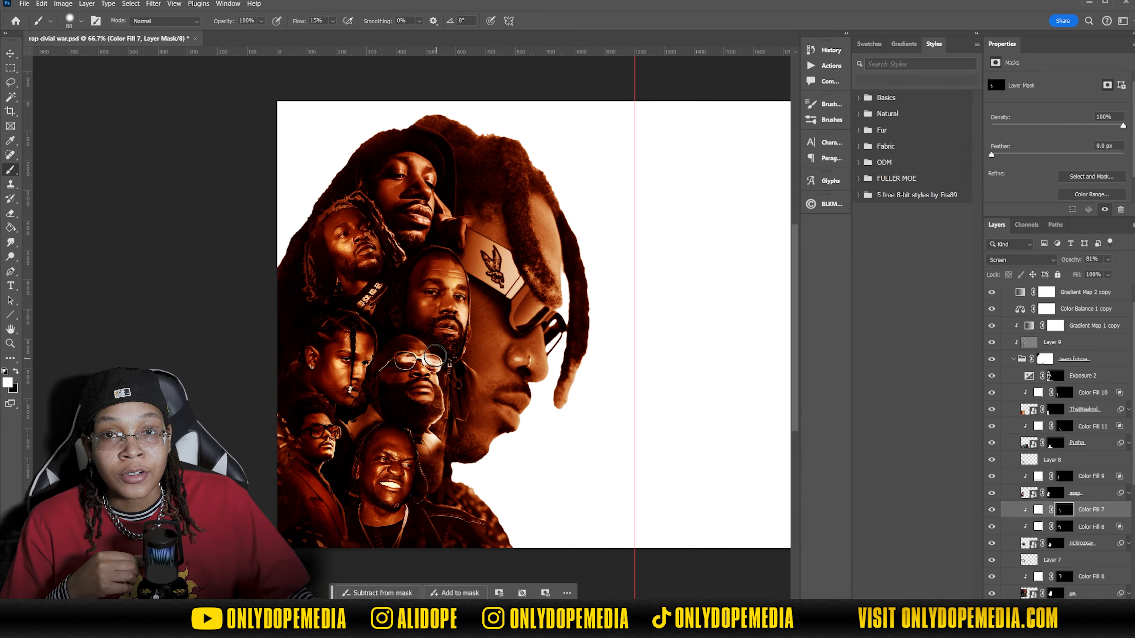
Step through the Color Fill 6 and Color Fill 5 highlight masks in the team future group.
{"action": "scroll", "coordinate": [1076, 496], "scroll_direction": "down", "scroll_amount": 1}
{"action": "left_click", "coordinate": [1064, 559]}
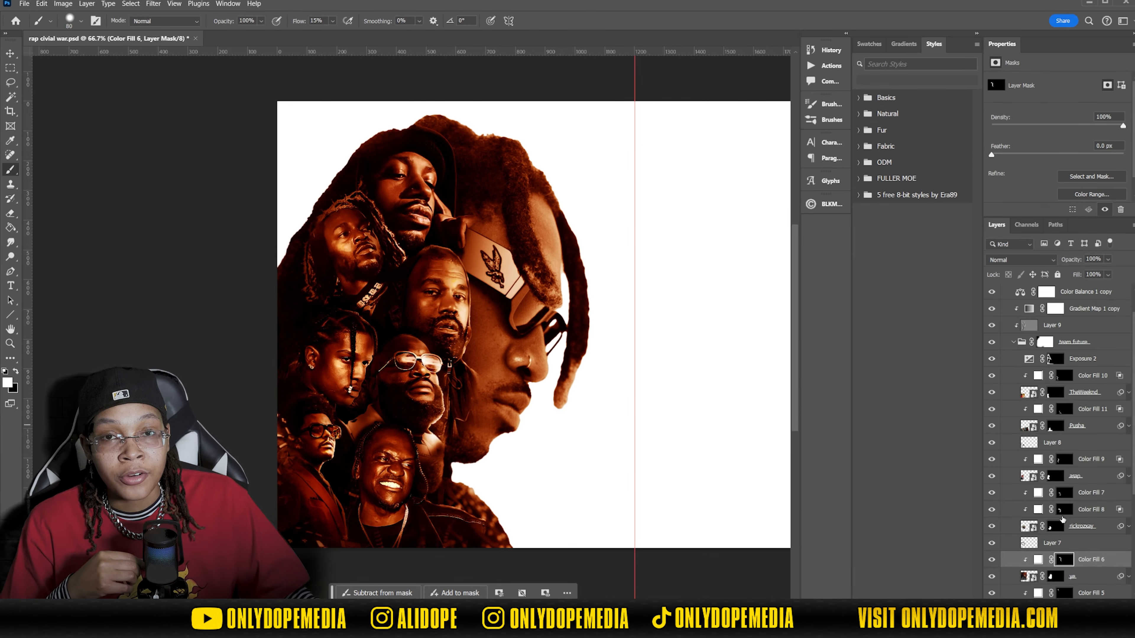
{"action": "scroll", "coordinate": [1062, 519], "scroll_direction": "down", "scroll_amount": 2}
{"action": "left_click", "coordinate": [1063, 559]}
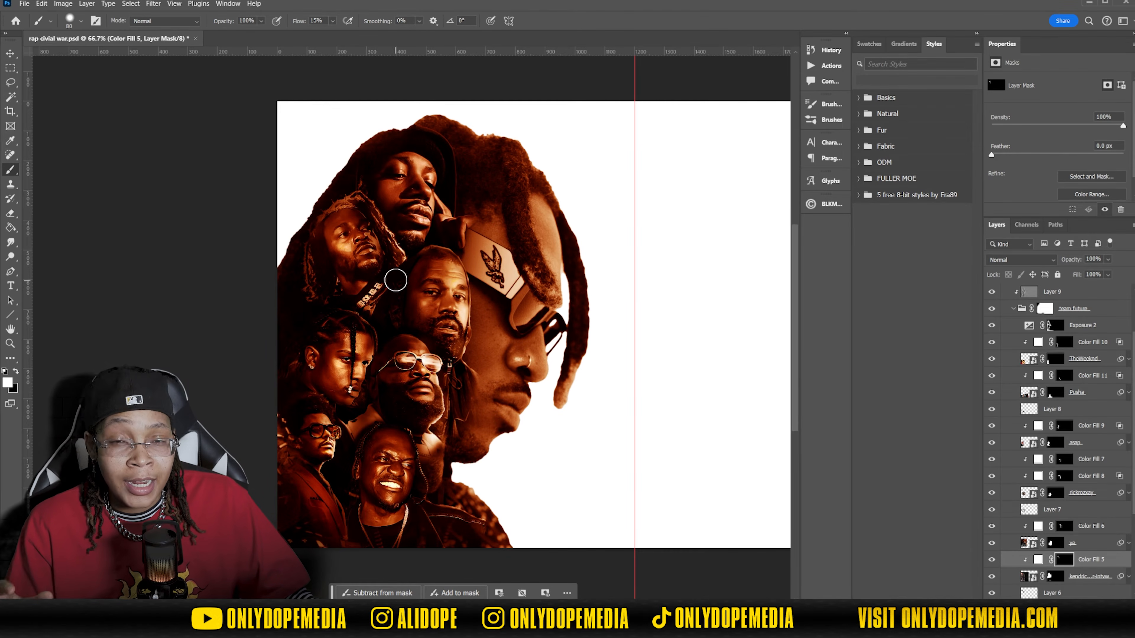
Step through the Color Fill 11, Color Fill 10 and Color Fill 9 highlight masks in the team future group.
{"action": "left_click", "coordinate": [1064, 375]}
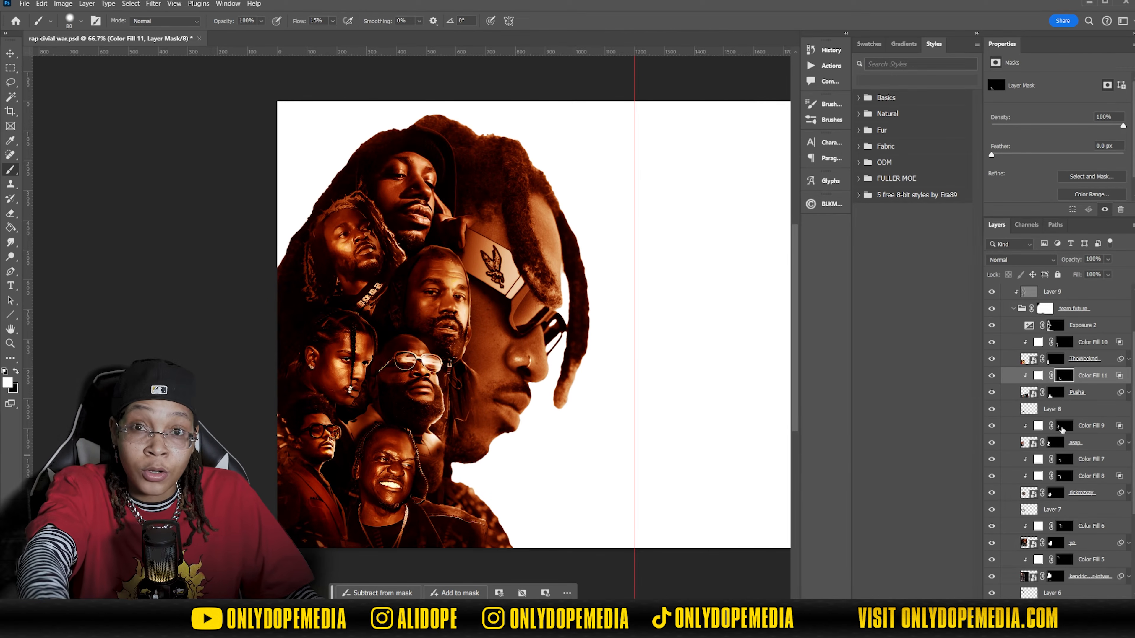
{"action": "left_click", "coordinate": [1064, 342]}
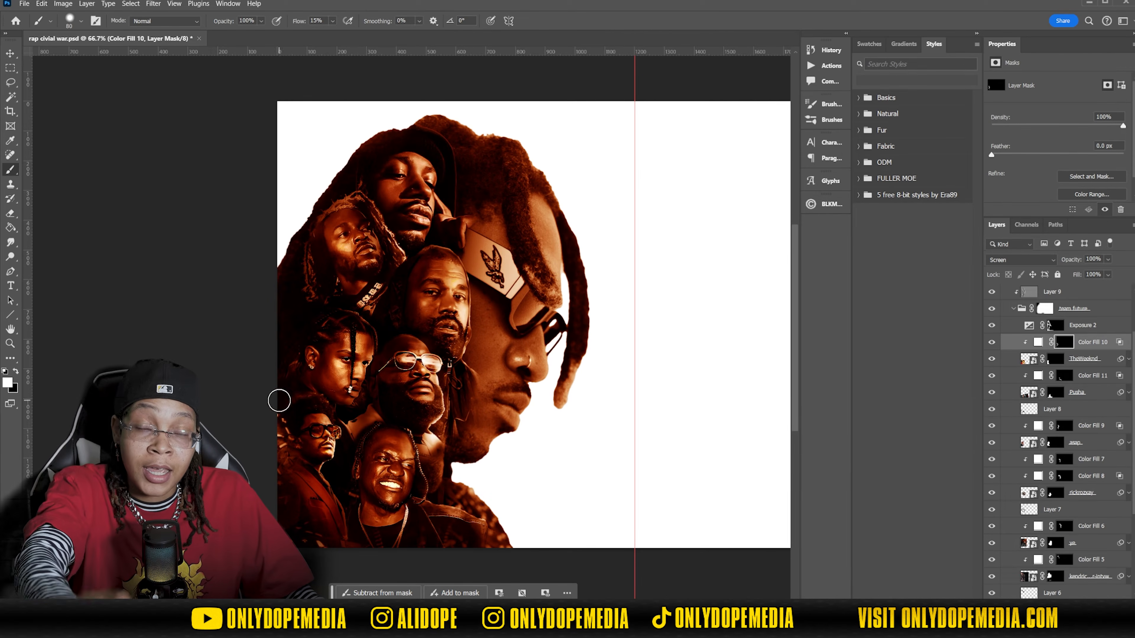
{"action": "left_click", "coordinate": [1063, 426]}
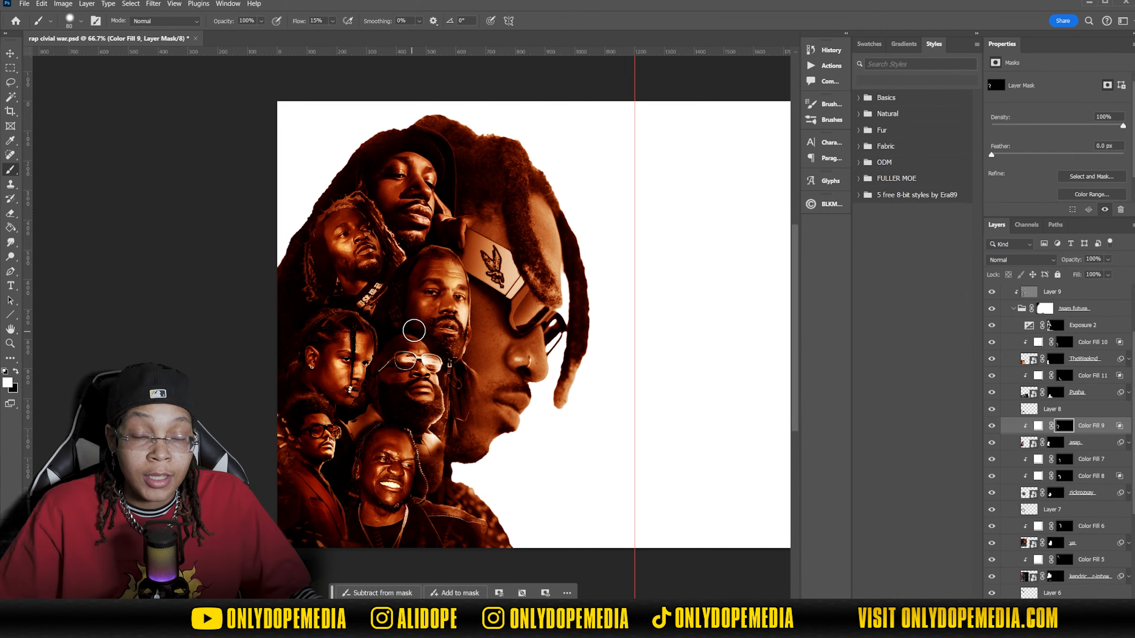
{"action": "left_click", "coordinate": [1013, 309]}
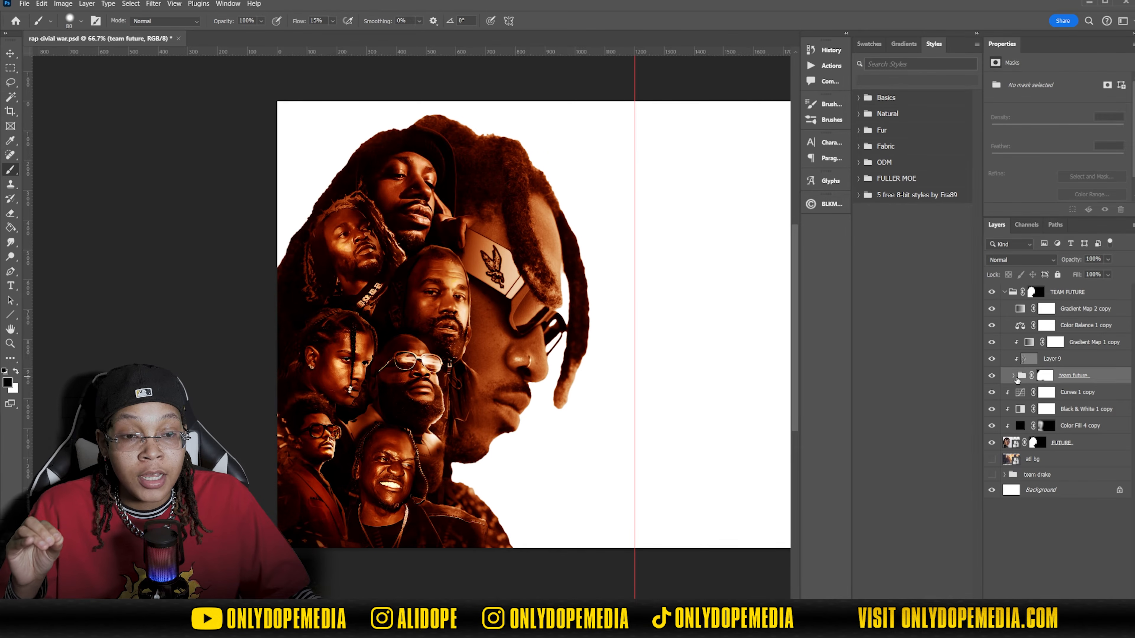
Touch up the Exposure 2 mask around the dreadlocked portrait, undo the last two changes, and save the file.
{"action": "left_click", "coordinate": [1013, 376]}
{"action": "left_click", "coordinate": [1055, 392]}
{"action": "key", "text": "x"}
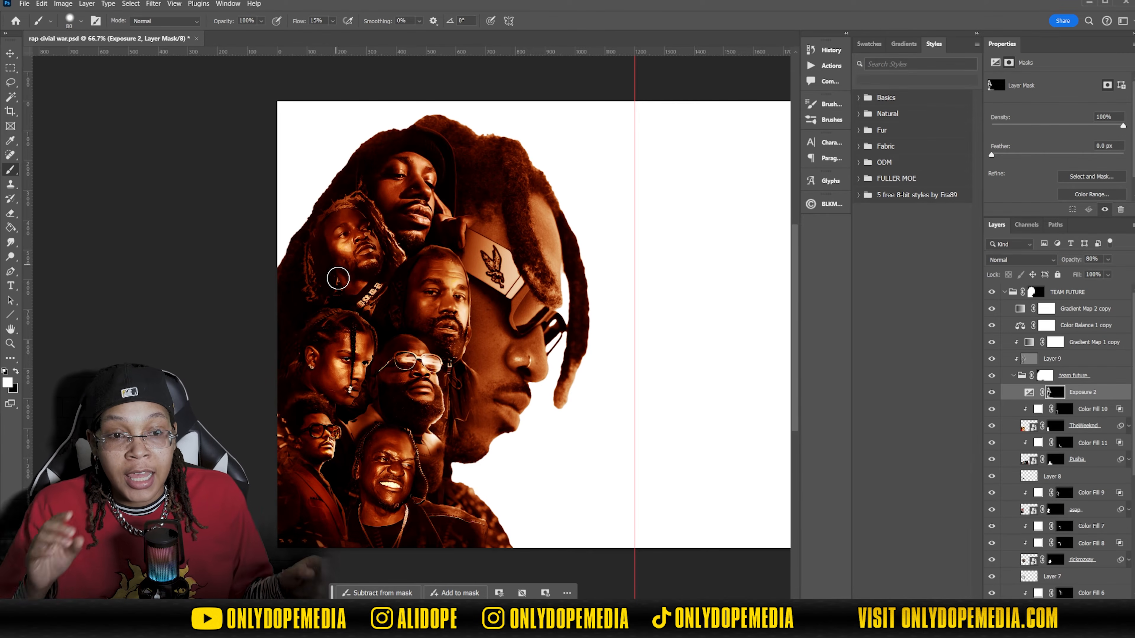
{"action": "key", "text": "ctrl+z"}
{"action": "key", "text": "ctrl+z"}
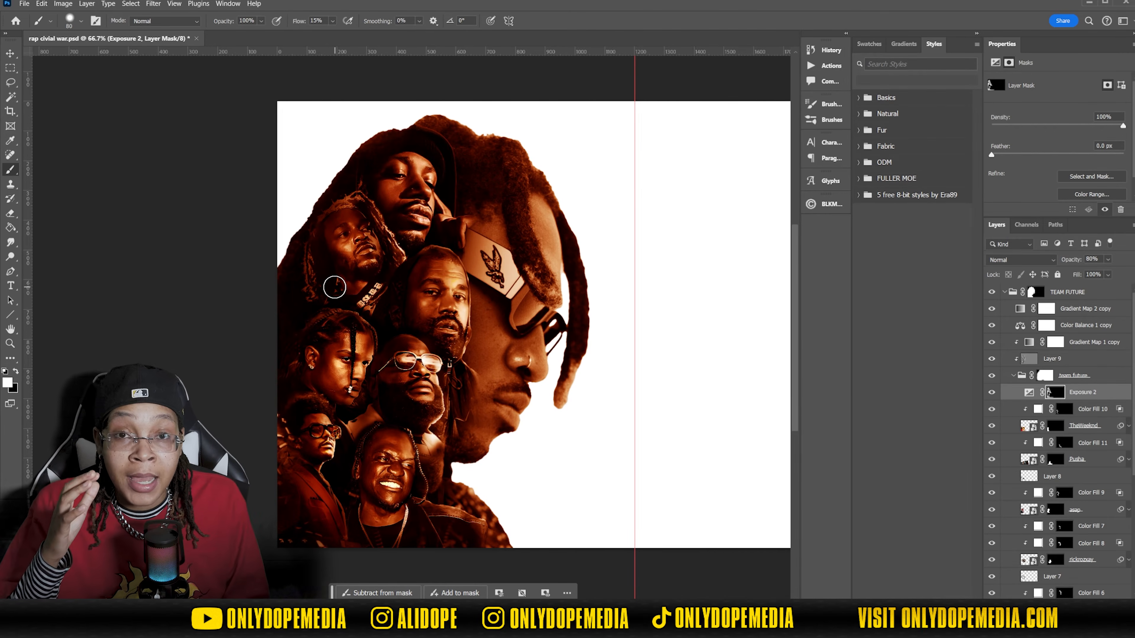
{"action": "key", "text": "x"}
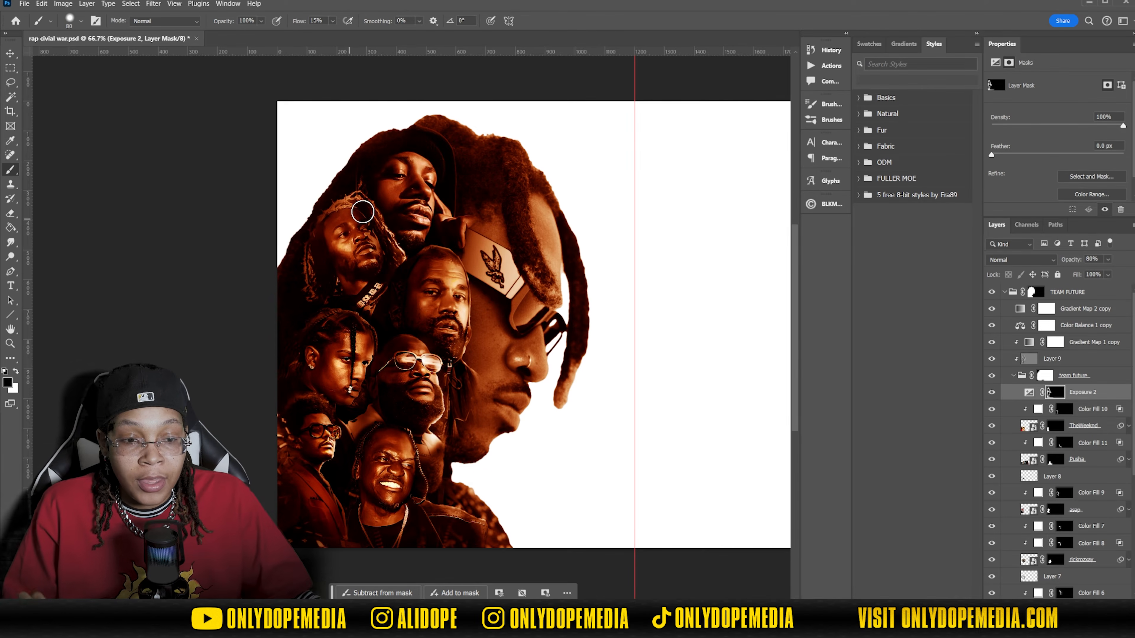
{"action": "key", "text": "v"}
{"action": "key", "text": "ctrl+s"}
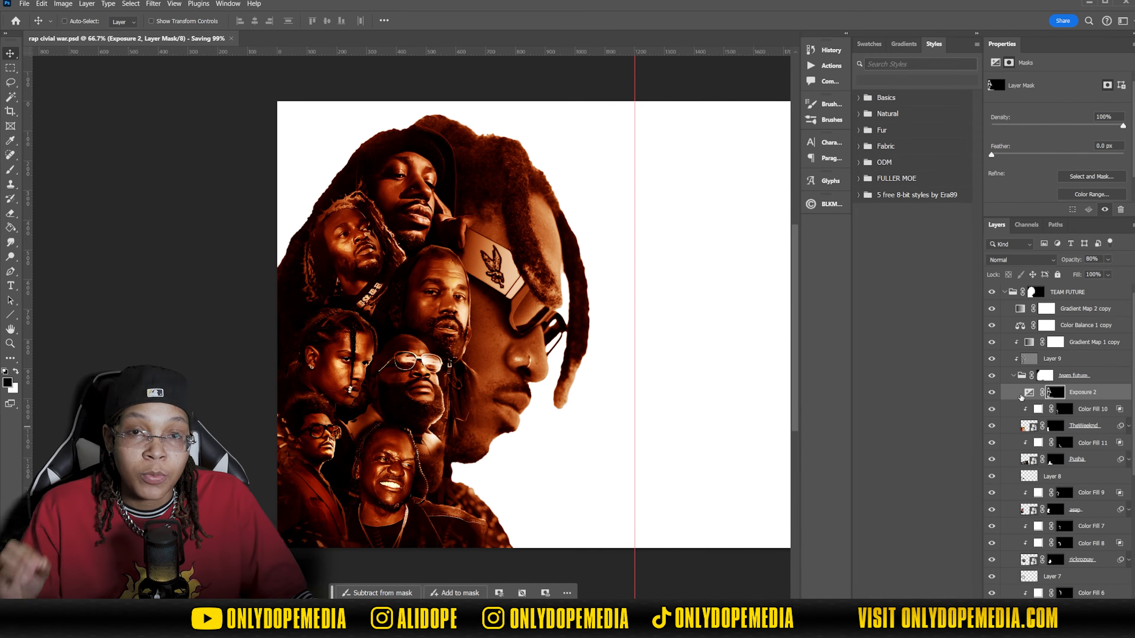
Show the atl bg layer and scale it to about 2883 × 1815 px so it covers the canvas.
{"action": "left_click", "coordinate": [1013, 376]}
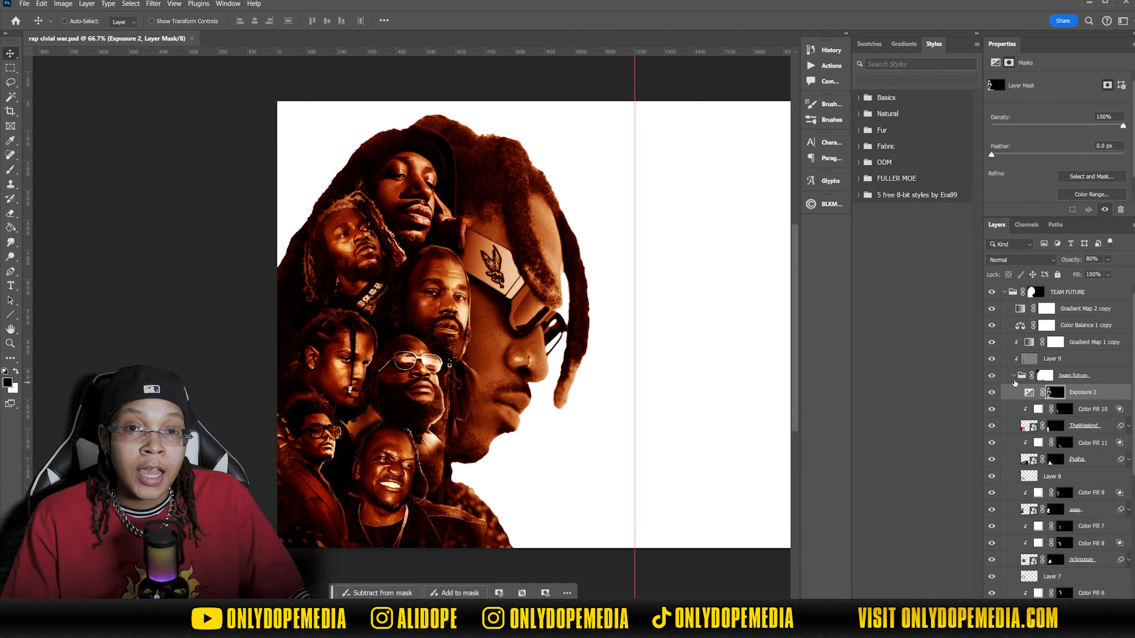
{"action": "left_click", "coordinate": [1013, 376]}
{"action": "left_click", "coordinate": [1041, 459]}
{"action": "left_click", "coordinate": [991, 459]}
{"action": "left_click_drag", "start_coordinate": [711, 339], "coordinate": [681, 339]}
{"action": "key", "text": "ctrl+t"}
{"action": "left_click_drag", "start_coordinate": [615, 124], "coordinate": [616, 101]}
{"action": "left_click_drag", "start_coordinate": [618, 525], "coordinate": [619, 558]}
{"action": "left_click_drag", "start_coordinate": [197, 341], "coordinate": [155, 340]}
{"action": "key", "text": "Return"}
Move the atl bg layer below the team drake group and make that group visible.
{"action": "mouse_move", "coordinate": [492, 313]}
{"action": "left_mouse_down"}
{"action": "mouse_move", "coordinate": [289, 336]}
{"action": "mouse_move", "coordinate": [293, 326]}
{"action": "left_mouse_up"}
{"action": "left_click", "coordinate": [1005, 293]}
{"action": "left_click_drag", "start_coordinate": [991, 393], "coordinate": [1006, 379]}
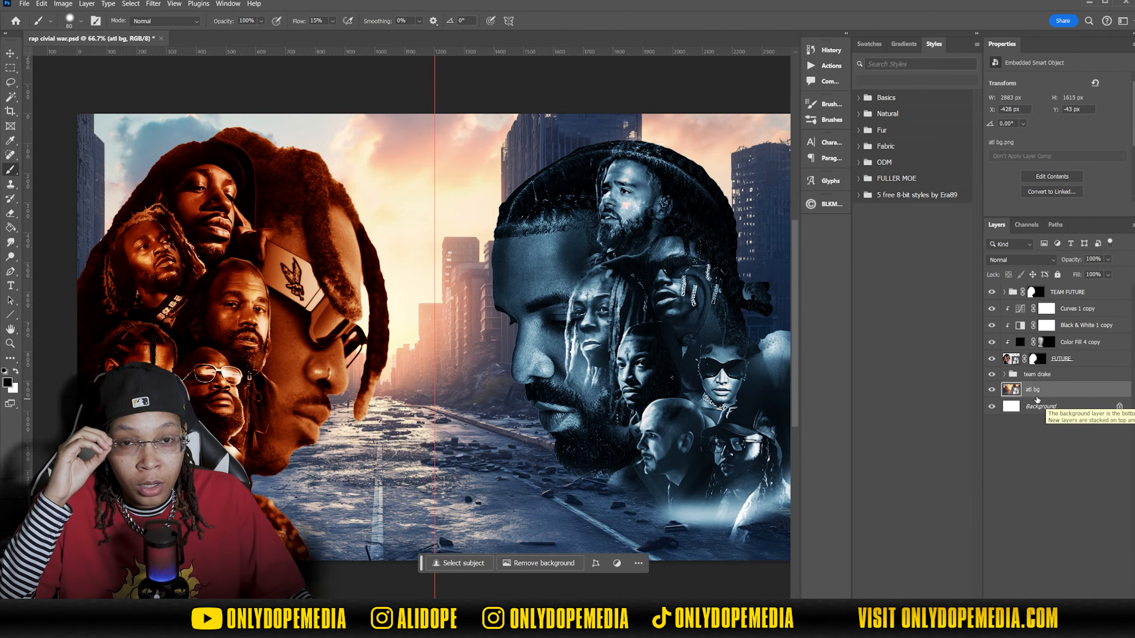
{"action": "left_click_drag", "start_coordinate": [653, 315], "coordinate": [584, 296]}
{"action": "left_click_drag", "start_coordinate": [596, 338], "coordinate": [642, 343]}
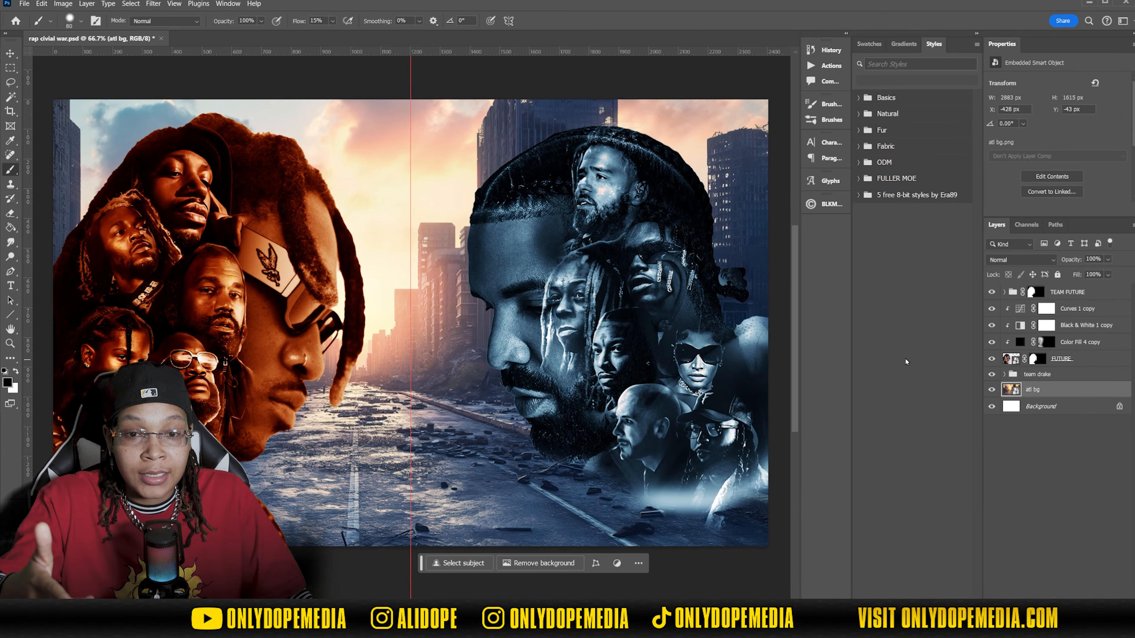
Add a layer mask to atl bg that hides everything right of the centre guide, save, and deselect.
{"action": "left_click", "coordinate": [1056, 603]}
{"action": "key", "text": "m"}
{"action": "mouse_move", "coordinate": [411, 98]}
{"action": "left_mouse_down"}
{"action": "mouse_move", "coordinate": [776, 553]}
{"action": "mouse_move", "coordinate": [595, 508]}
{"action": "mouse_move", "coordinate": [664, 232]}
{"action": "left_mouse_up"}
{"action": "key", "text": "b"}
{"action": "key", "text": "shift+0"}
{"action": "key", "text": "bracketright"}
{"action": "key", "text": "bracketright"}
{"action": "key", "text": "bracketright"}
{"action": "key", "text": "bracketright"}
{"action": "key", "text": "bracketright"}
{"action": "key", "text": "bracketright"}
{"action": "key", "text": "bracketright"}
{"action": "key", "text": "bracketright"}
{"action": "key", "text": "bracketright"}
{"action": "key", "text": "bracketright"}
{"action": "key", "text": "bracketright"}
{"action": "key", "text": "ctrl+s"}
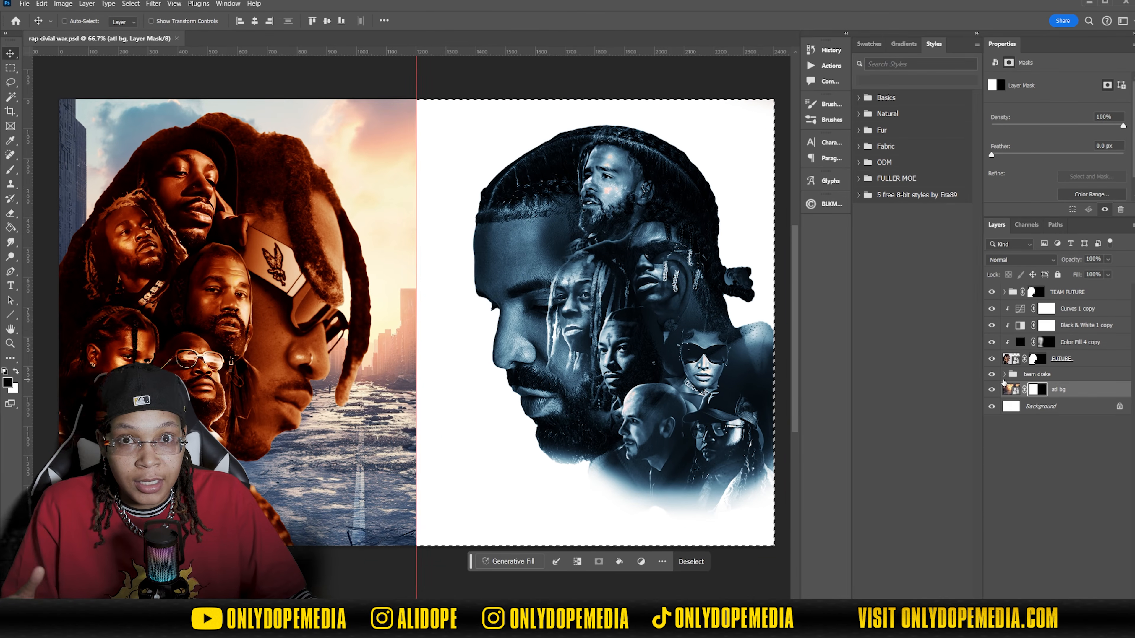
{"action": "key", "text": "ctrl+d"}
Group the TEAM FUTURE folder together with the FUTURE head and its clipped adjustments, naming the group TEAM FUTURE.
{"action": "left_click", "coordinate": [1003, 375]}
{"action": "left_click", "coordinate": [1005, 375]}
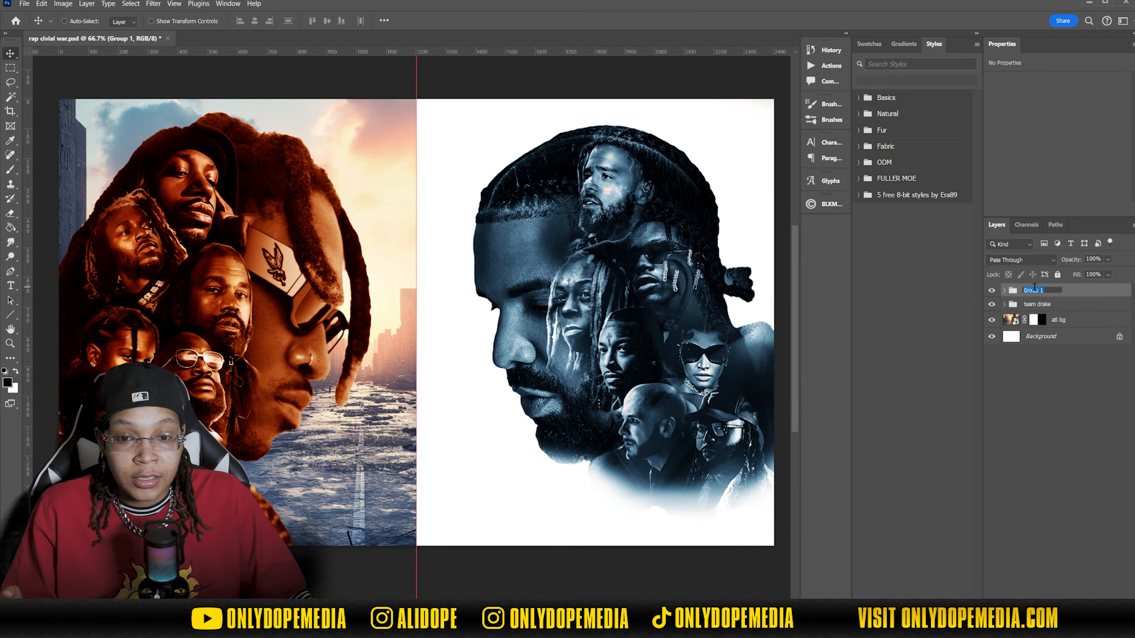
{"action": "left_click", "coordinate": [1035, 290]}
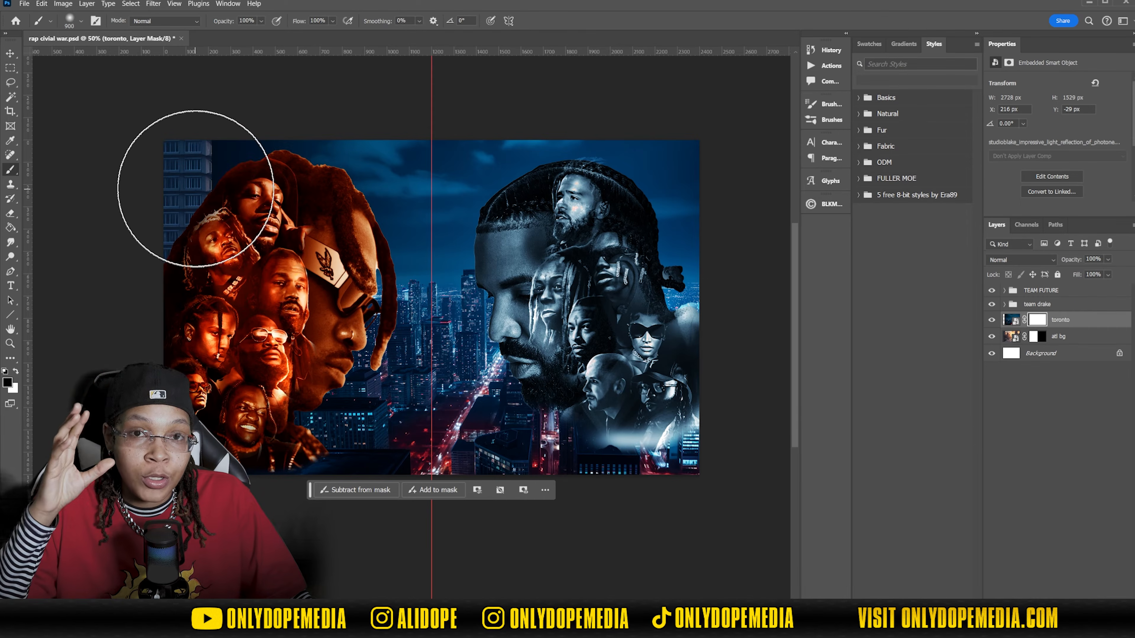
Mask the toronto skyline so it is hidden on the Future side, left of the centre guide.
{"action": "mouse_move", "coordinate": [196, 188]}
{"action": "left_mouse_down"}
{"action": "mouse_move", "coordinate": [164, 182]}
{"action": "mouse_move", "coordinate": [259, 159]}
{"action": "mouse_move", "coordinate": [331, 167]}
{"action": "mouse_move", "coordinate": [298, 183]}
{"action": "mouse_move", "coordinate": [334, 172]}
{"action": "mouse_move", "coordinate": [292, 223]}
{"action": "mouse_move", "coordinate": [293, 255]}
{"action": "mouse_move", "coordinate": [353, 299]}
{"action": "mouse_move", "coordinate": [292, 329]}
{"action": "mouse_move", "coordinate": [253, 410]}
{"action": "mouse_move", "coordinate": [167, 459]}
{"action": "mouse_move", "coordinate": [332, 456]}
{"action": "mouse_move", "coordinate": [309, 467]}
{"action": "mouse_move", "coordinate": [331, 424]}
{"action": "mouse_move", "coordinate": [308, 376]}
{"action": "mouse_move", "coordinate": [321, 326]}
{"action": "mouse_move", "coordinate": [301, 309]}
{"action": "mouse_move", "coordinate": [366, 179]}
{"action": "mouse_move", "coordinate": [325, 151]}
{"action": "mouse_move", "coordinate": [314, 129]}
{"action": "mouse_move", "coordinate": [329, 119]}
{"action": "left_mouse_up"}
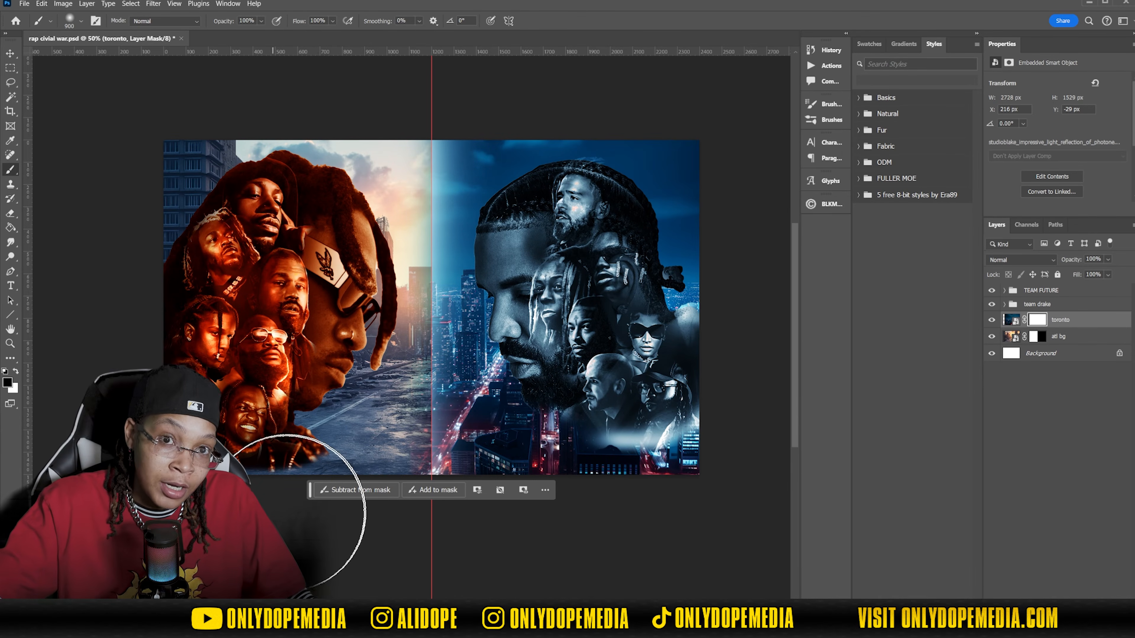
{"action": "key", "text": "bracketleft"}
{"action": "key", "text": "bracketleft"}
{"action": "key", "text": "bracketleft"}
{"action": "key", "text": "bracketleft"}
{"action": "key", "text": "bracketleft"}
{"action": "key", "text": "bracketleft"}
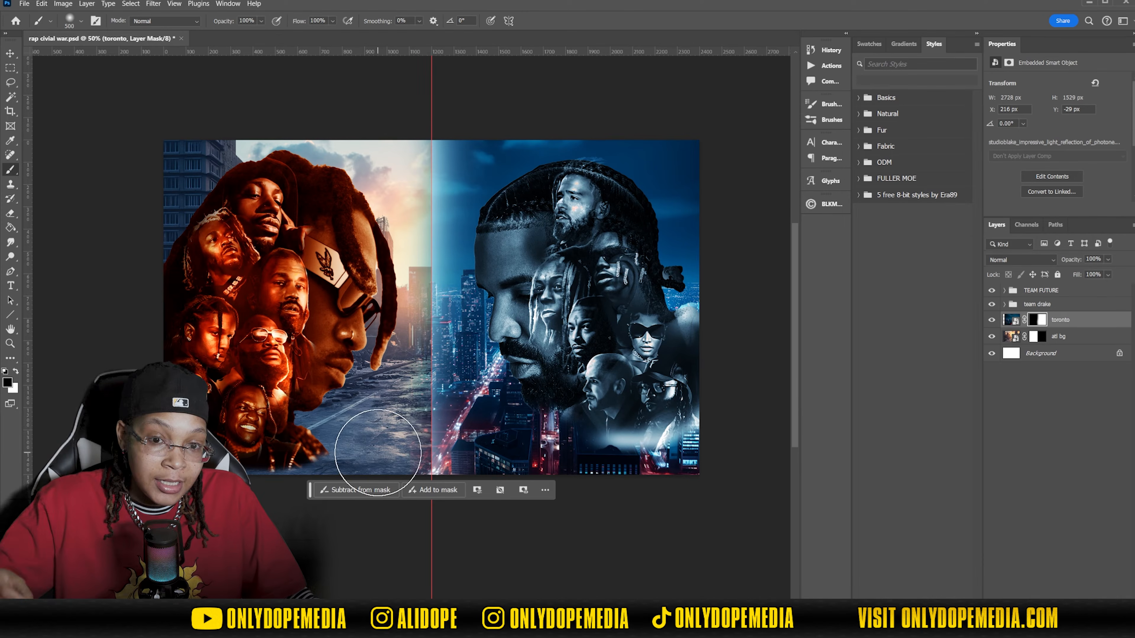
Paint white on the atl bg mask along the centre guide with a 700 px soft brush to blend the two backgrounds, and save.
{"action": "left_click", "coordinate": [1037, 336]}
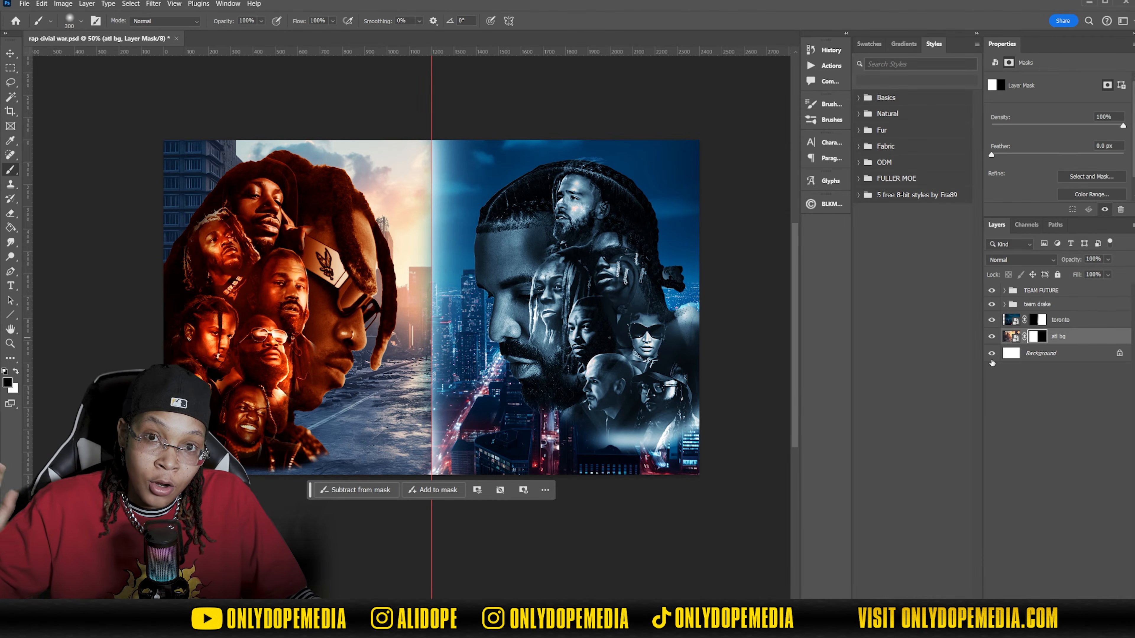
{"action": "key", "text": "bracketright"}
{"action": "key", "text": "bracketright"}
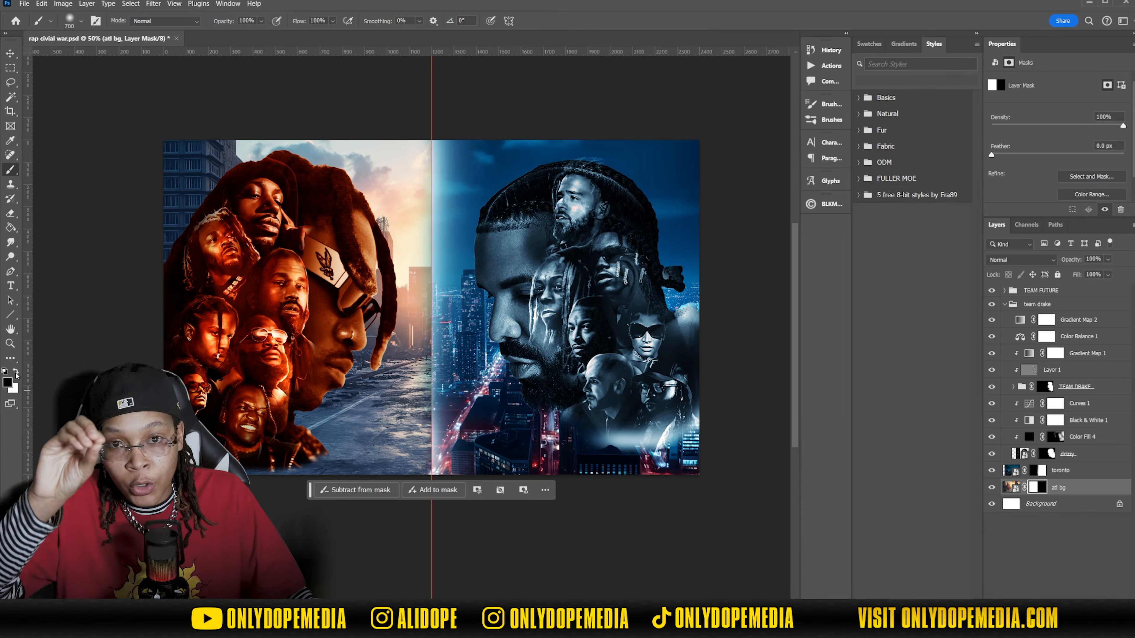
{"action": "key", "text": "x"}
{"action": "mouse_move", "coordinate": [502, 463]}
{"action": "left_mouse_down"}
{"action": "mouse_move", "coordinate": [458, 268]}
{"action": "mouse_move", "coordinate": [378, 156]}
{"action": "left_mouse_up"}
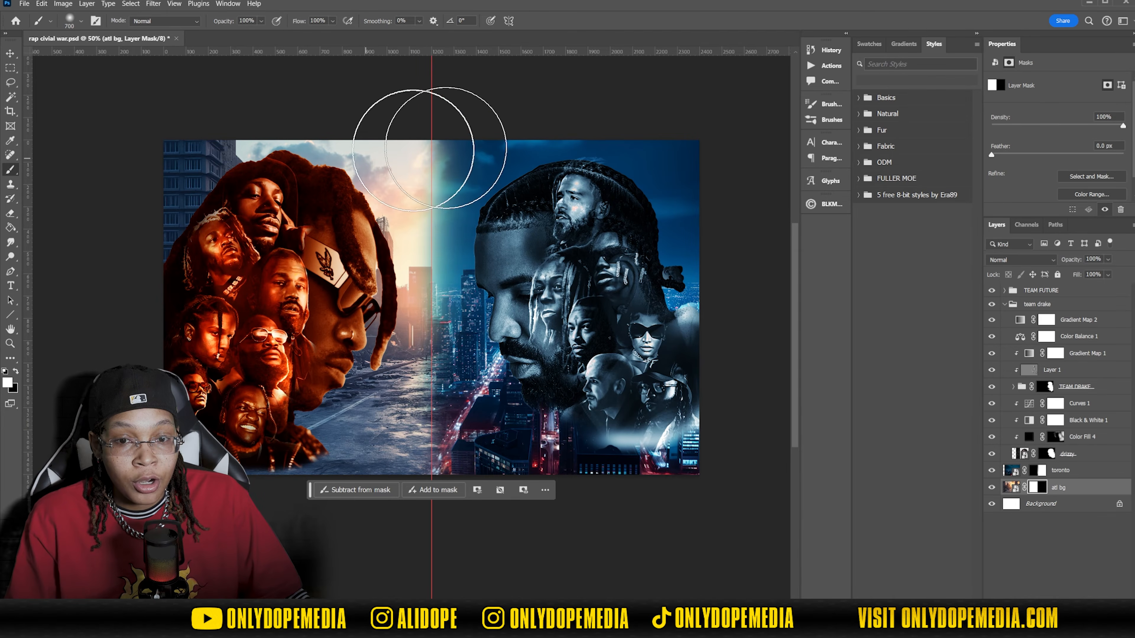
{"action": "key", "text": "ctrl+s"}
{"action": "key", "text": "v"}
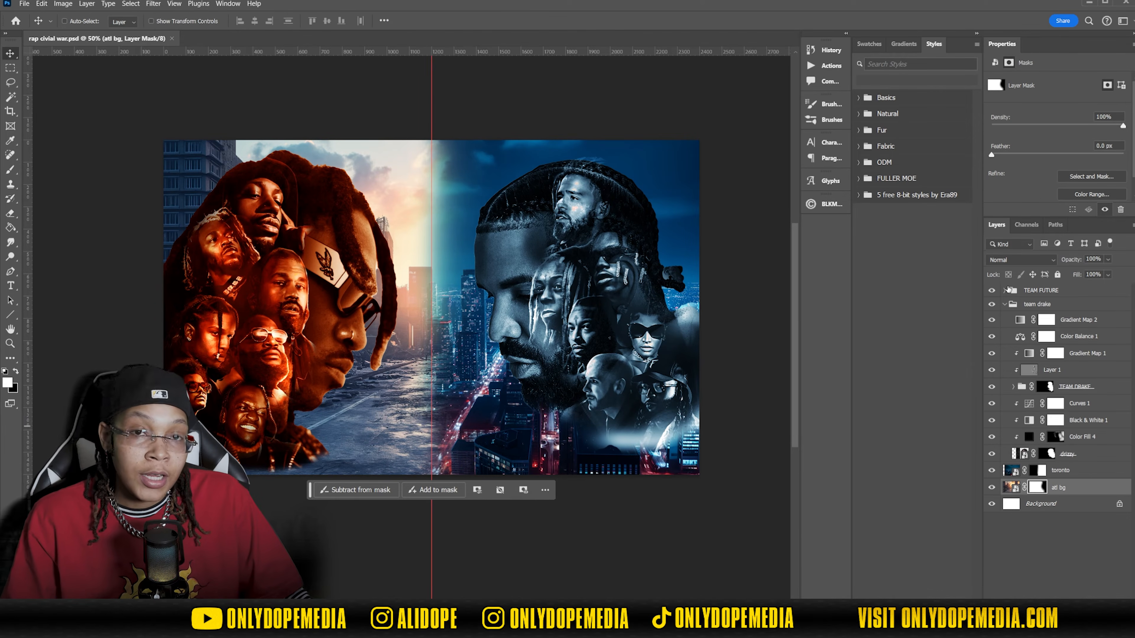
Add a new layer above toronto and dab a large light-blue glow behind the Drake head with a 1400 px soft brush.
{"action": "left_click", "coordinate": [1003, 305]}
{"action": "left_click", "coordinate": [1091, 323]}
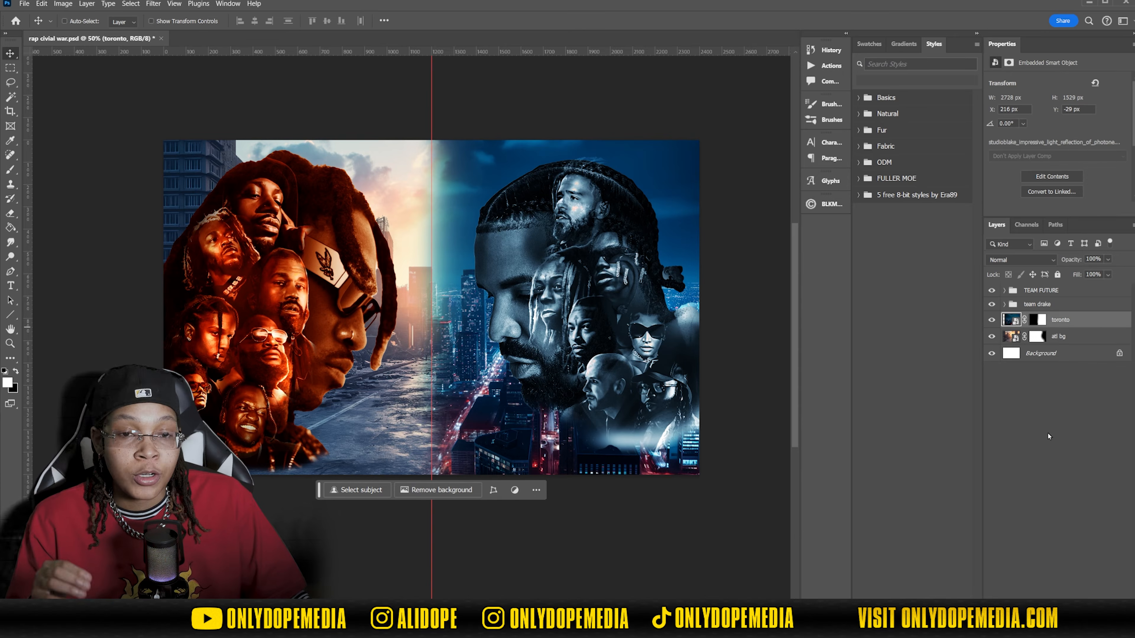
{"action": "key", "text": "ctrl+shift+alt+n"}
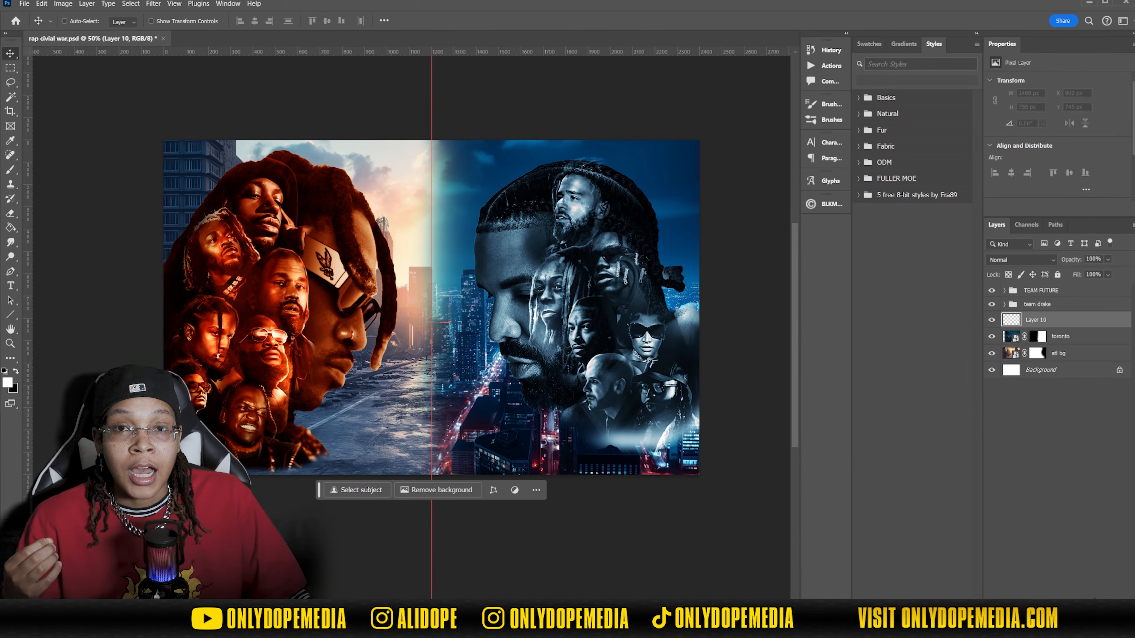
{"action": "key", "text": "b"}
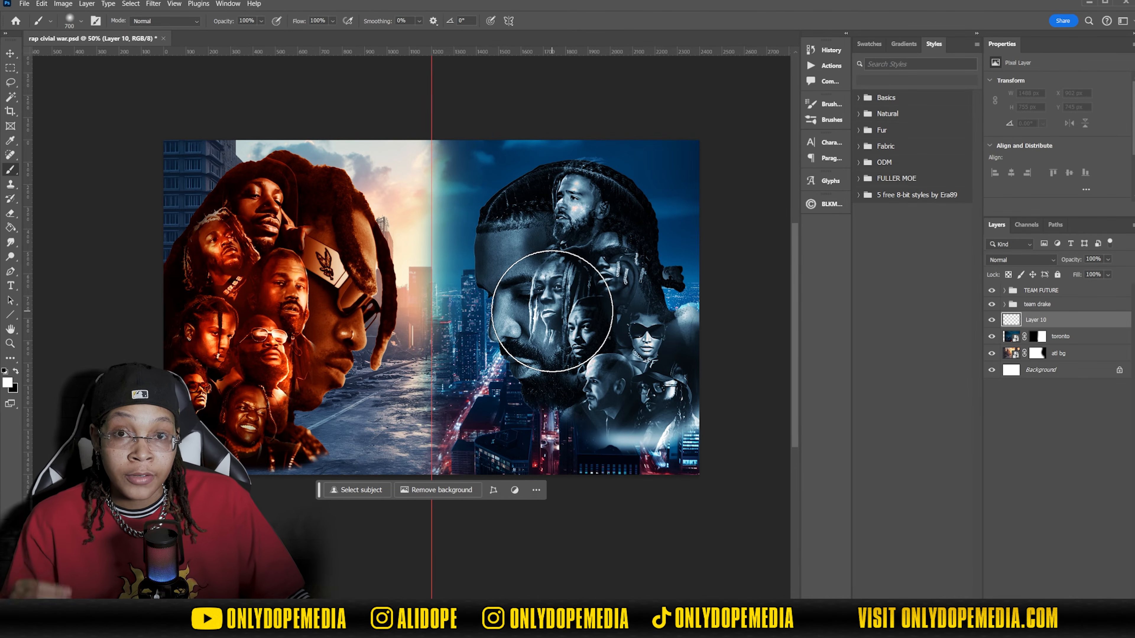
{"action": "key", "text": "bracketright"}
{"action": "key", "text": "bracketright"}
{"action": "key", "text": "bracketright"}
{"action": "key", "text": "bracketright"}
{"action": "key", "text": "bracketright"}
{"action": "key", "text": "bracketright"}
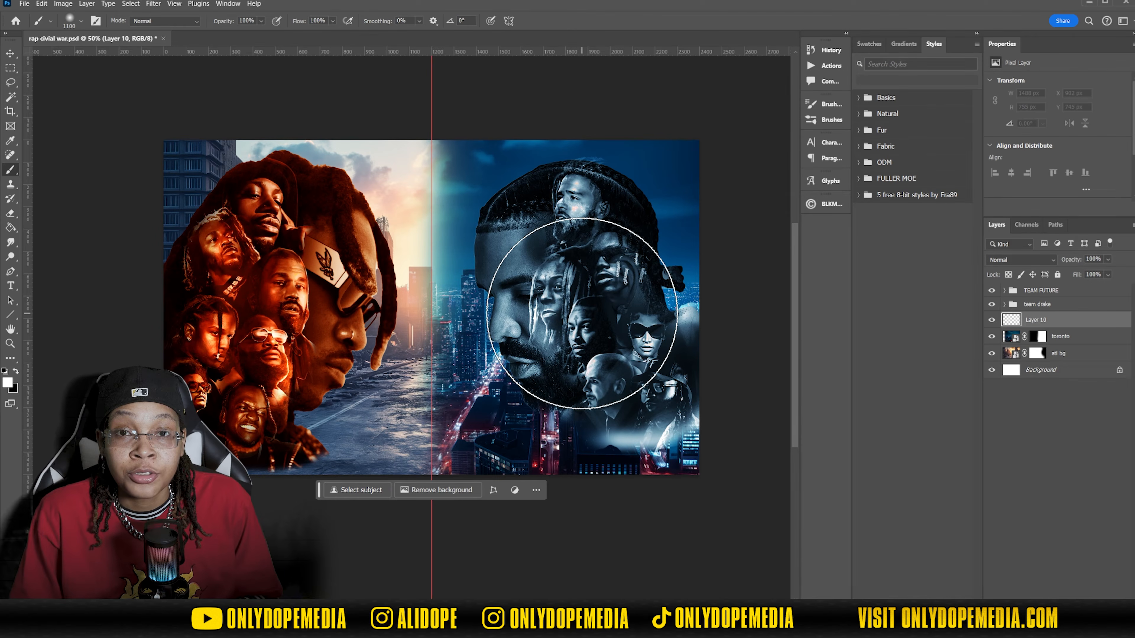
{"action": "left_click", "coordinate": [5, 385]}
{"action": "left_click_drag", "start_coordinate": [1134, 321], "coordinate": [1134, 317]}
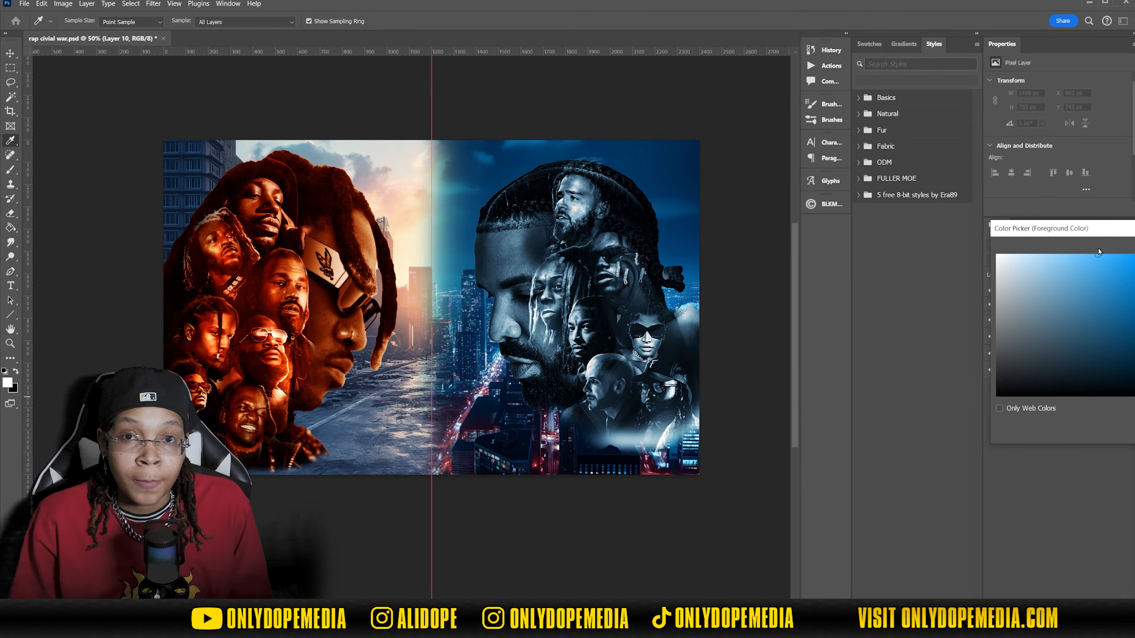
{"action": "key", "text": "Return"}
{"action": "key", "text": "bracketright"}
{"action": "key", "text": "bracketright"}
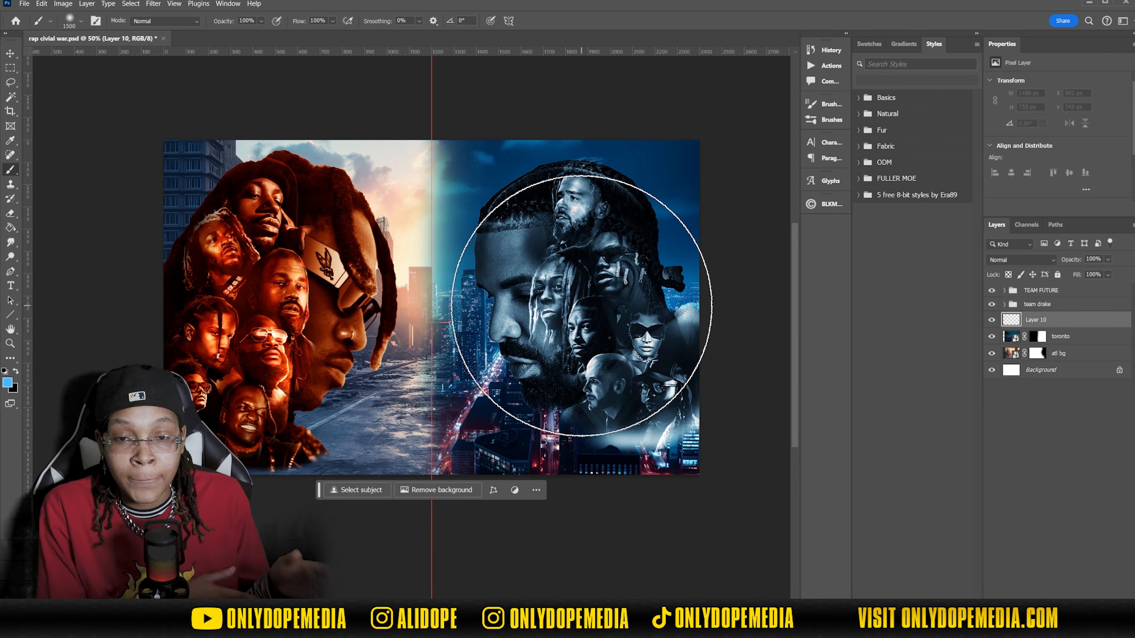
{"action": "key", "text": "bracketleft"}
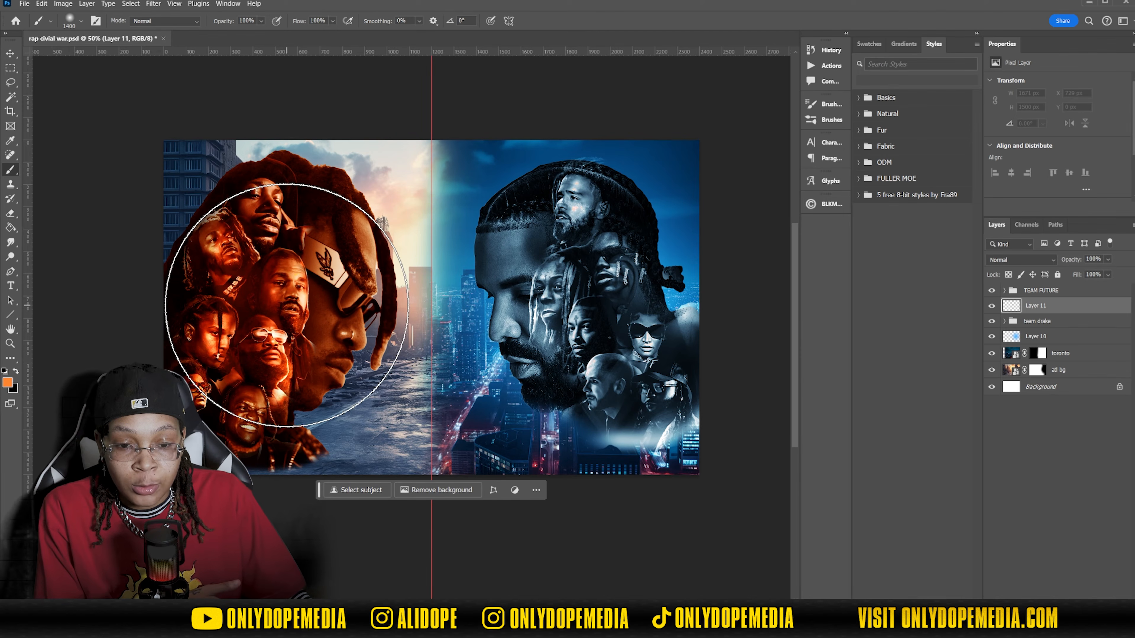
Dab a large orange glow behind the Future head on a new layer directly below the TEAM FUTURE group.
{"action": "left_click", "coordinate": [285, 305]}
{"action": "left_click", "coordinate": [284, 305]}
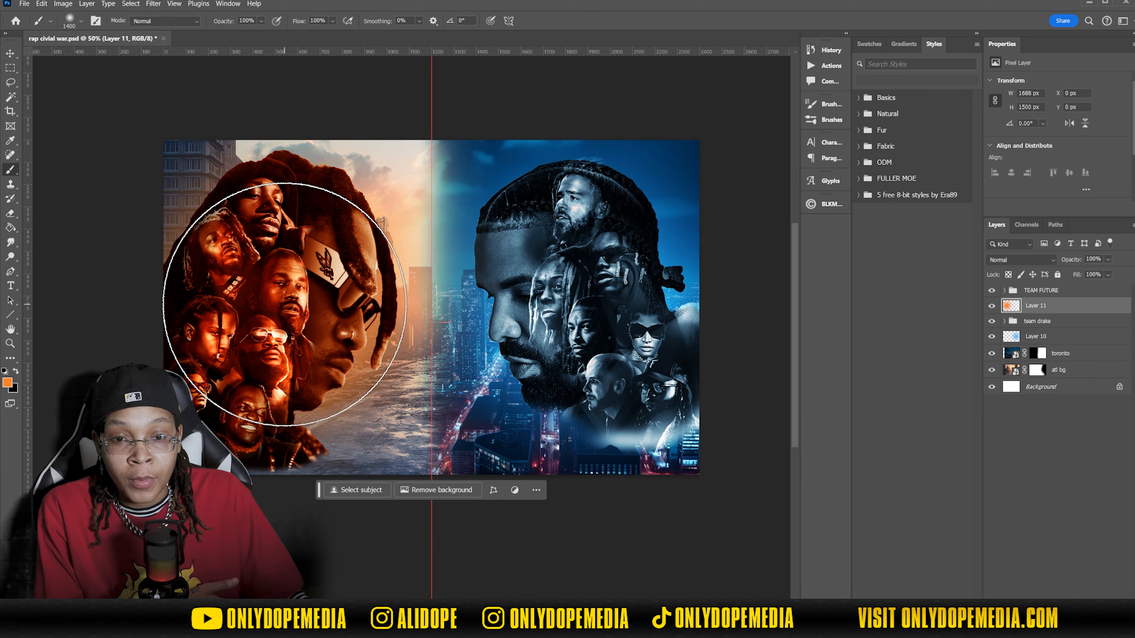
{"action": "key", "text": "v"}
Set the blend mode of the orange and blue glow layers to Linear Dodge (Add).
{"action": "left_click", "coordinate": [1021, 260]}
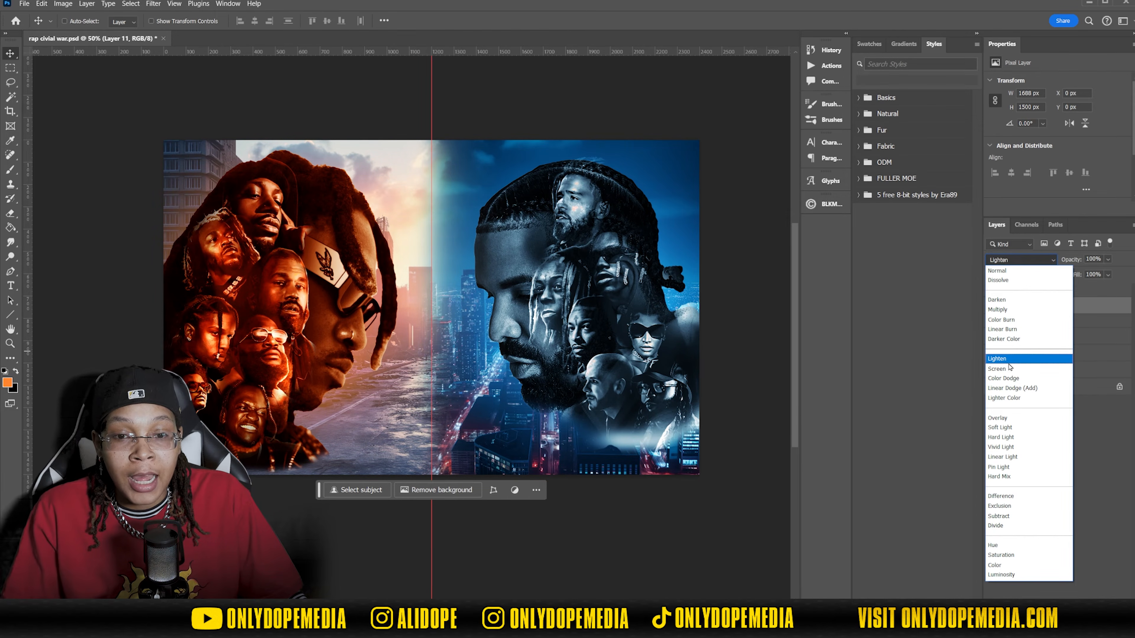
{"action": "left_click", "coordinate": [1006, 389]}
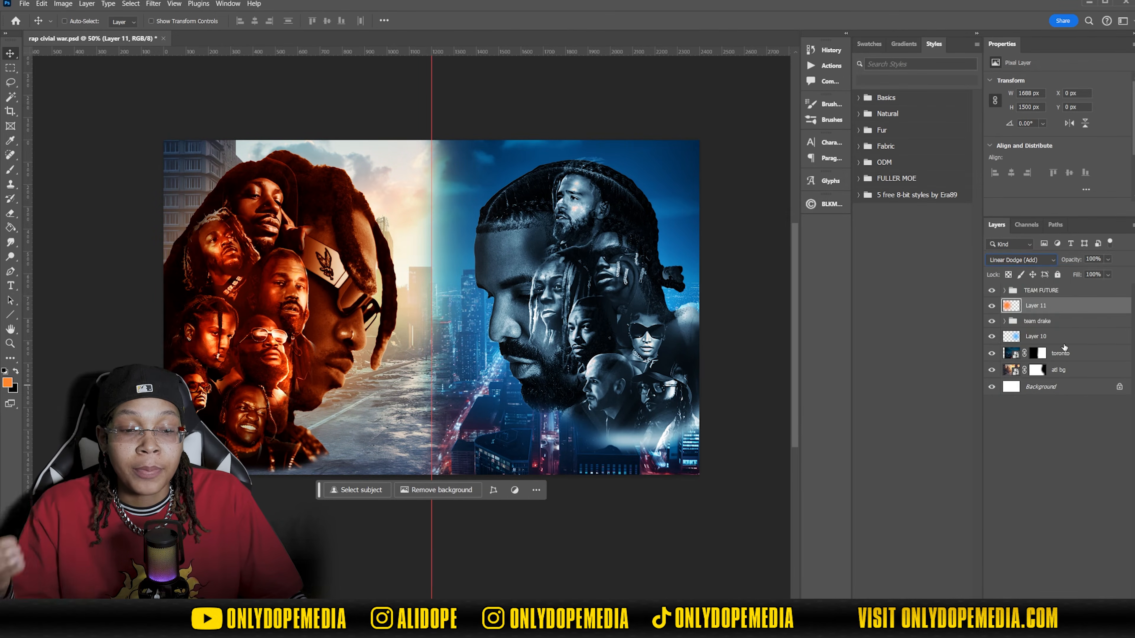
{"action": "left_click", "coordinate": [1041, 336]}
{"action": "left_click", "coordinate": [1020, 260]}
{"action": "left_click", "coordinate": [1003, 388]}
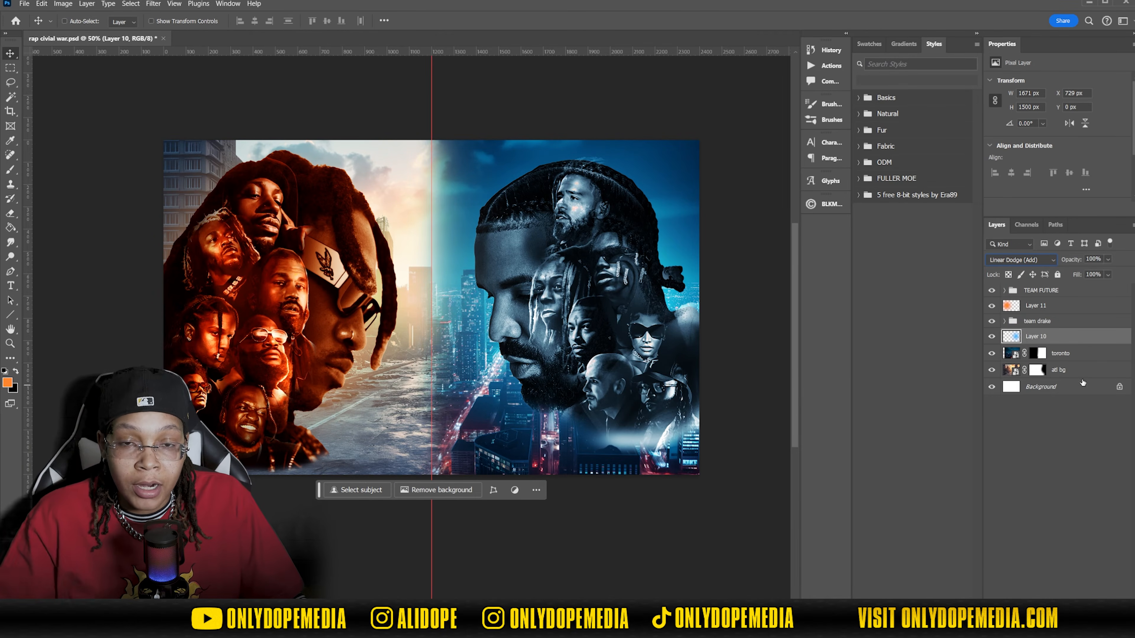
Add a black-to-transparent gradient fill layer directly above the toronto layer.
{"action": "left_click", "coordinate": [1090, 353]}
{"action": "left_click", "coordinate": [1077, 590]}
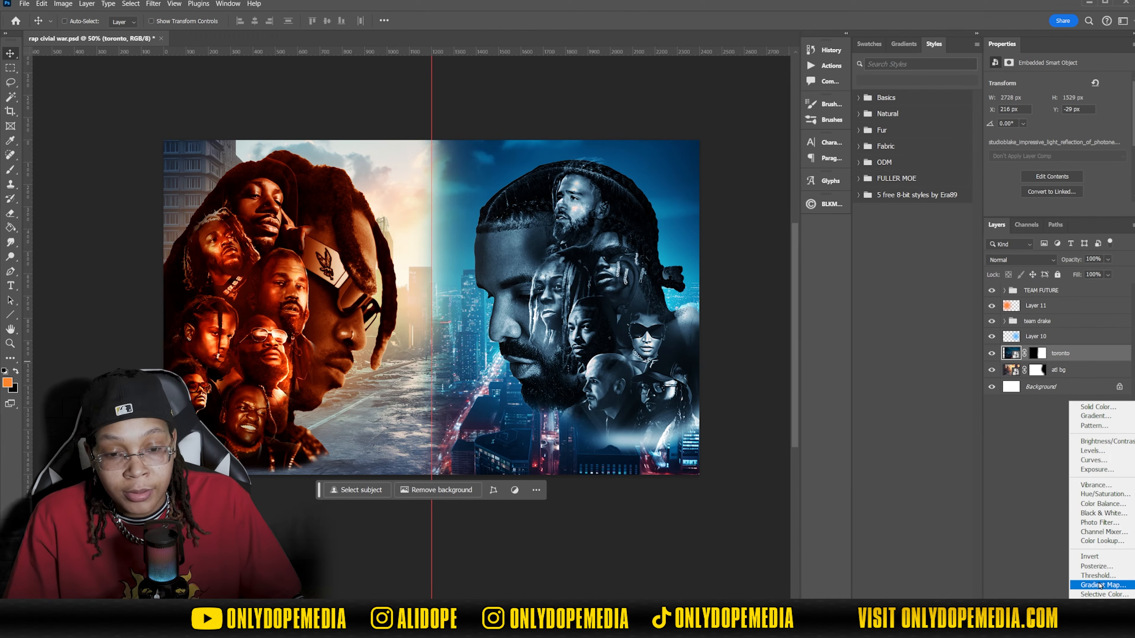
{"action": "left_click", "coordinate": [3, 374]}
{"action": "left_click", "coordinate": [1078, 590]}
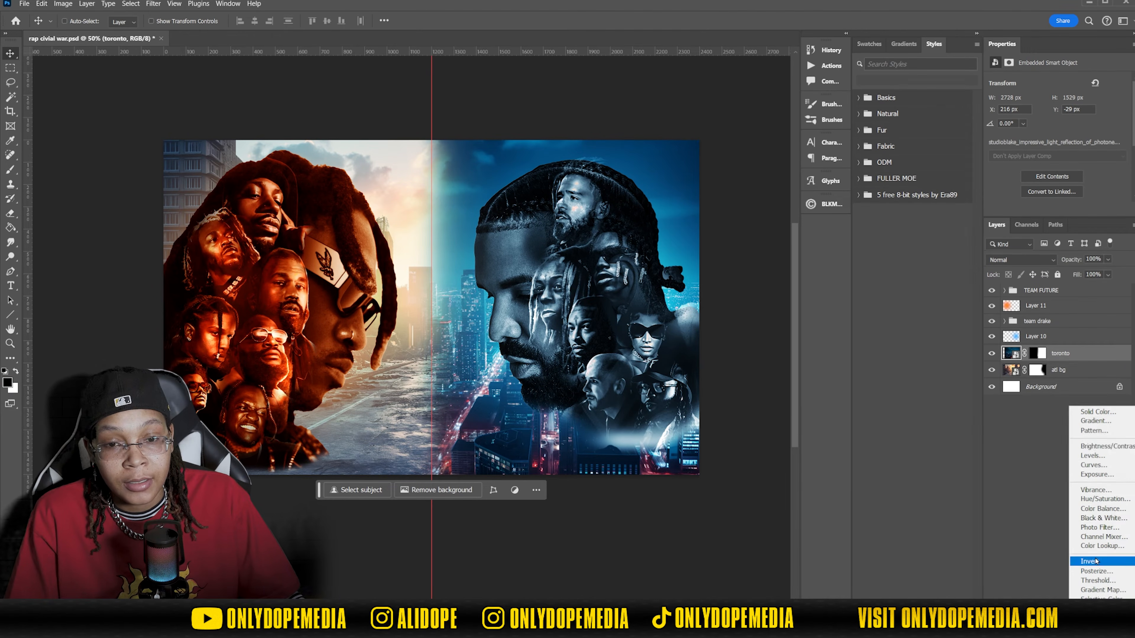
{"action": "left_click", "coordinate": [1102, 425]}
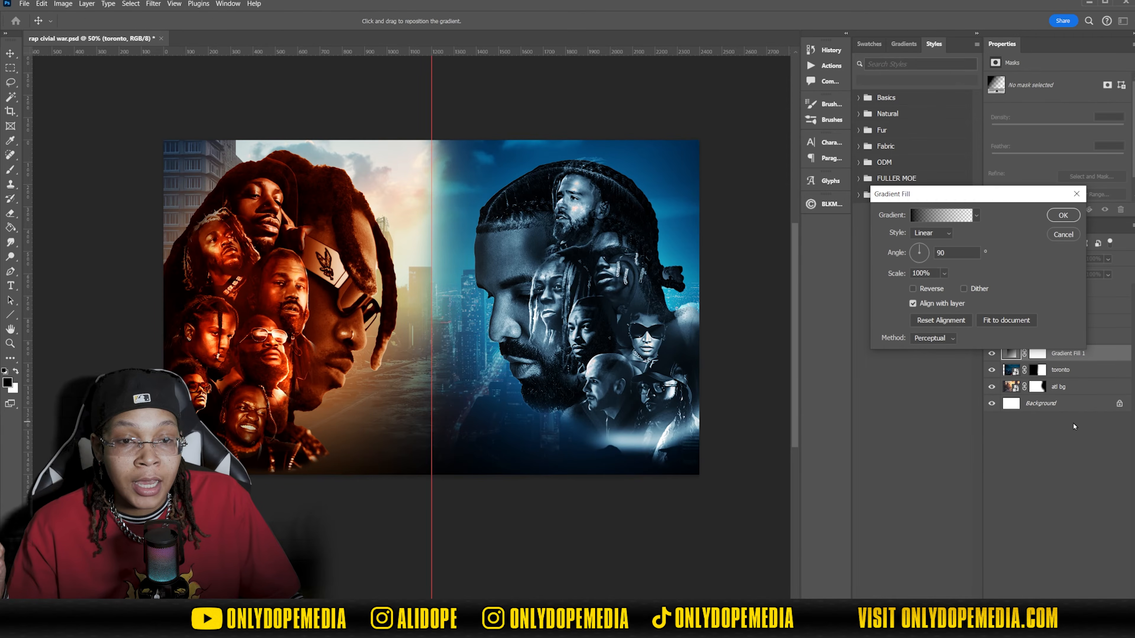
Make the gradient fill a reversed radial vignette at 222% scale and lower the layer's opacity to 72%.
{"action": "left_click", "coordinate": [934, 233]}
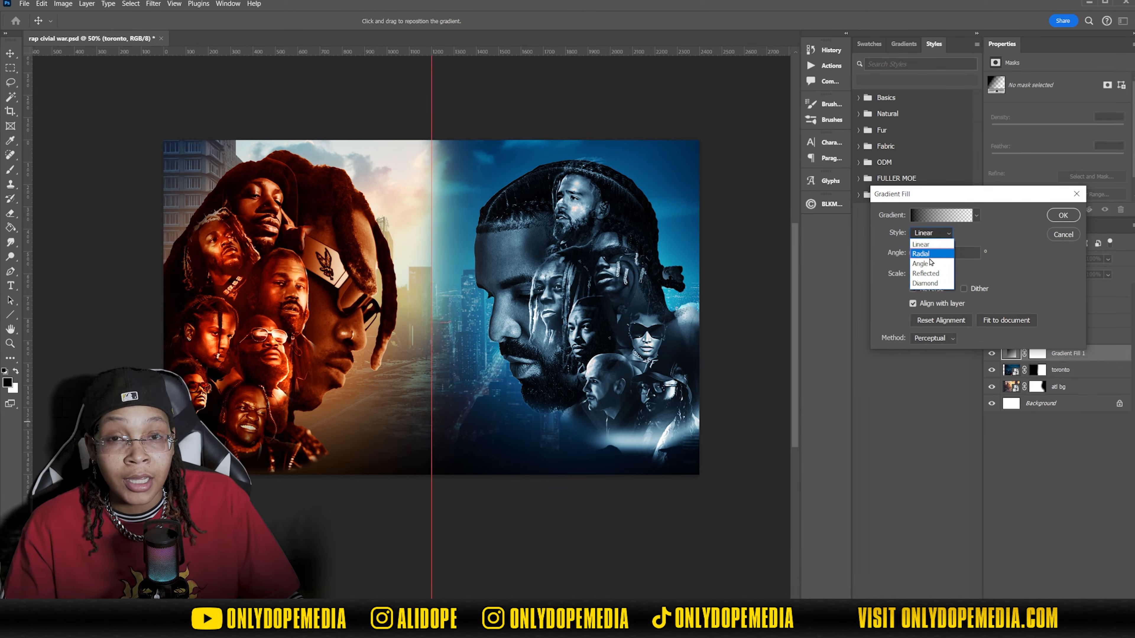
{"action": "left_click", "coordinate": [929, 251]}
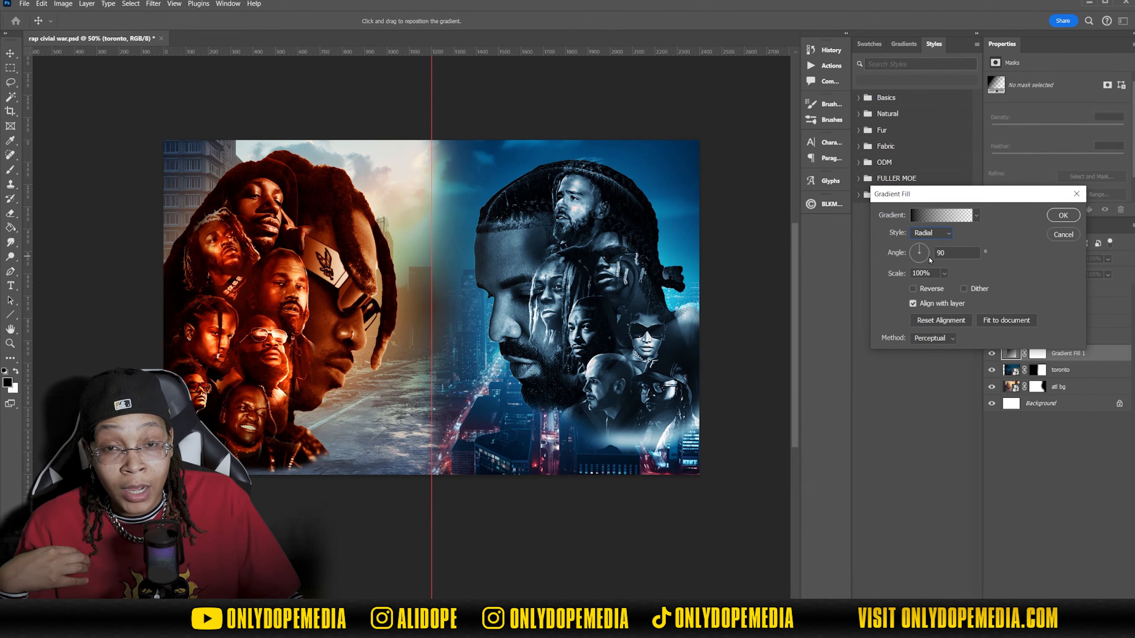
{"action": "left_click", "coordinate": [912, 288]}
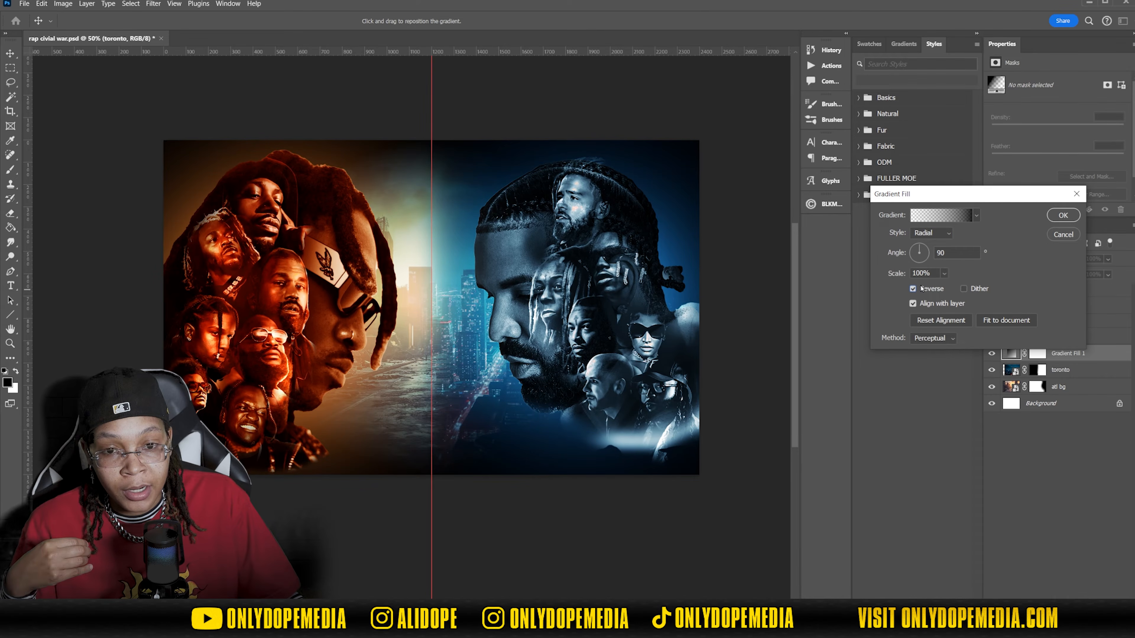
{"action": "left_click_drag", "start_coordinate": [929, 273], "coordinate": [953, 268]}
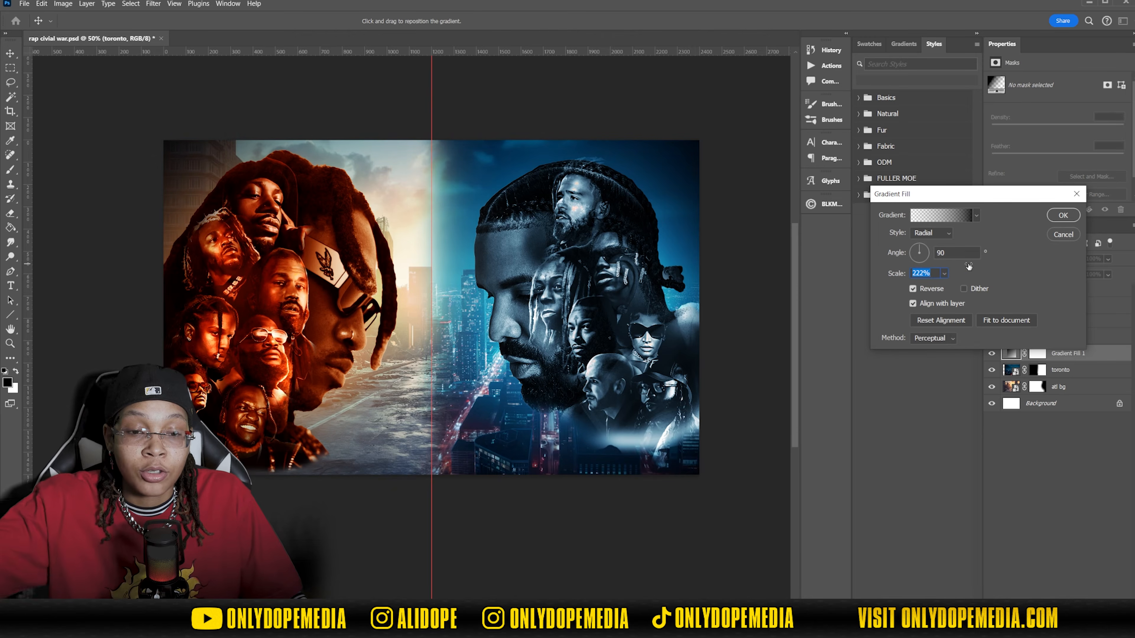
{"action": "key", "text": "Return"}
{"action": "left_click_drag", "start_coordinate": [1063, 262], "coordinate": [1060, 263]}
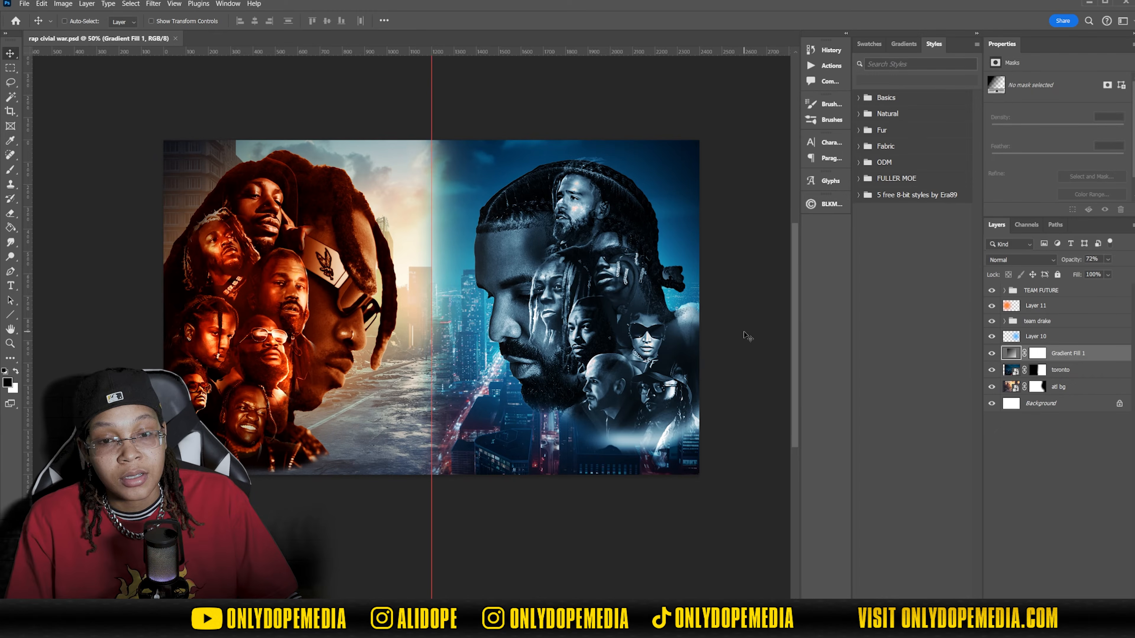
Add the text WHOSE SIDE ARE YOU ON? across the upper part of the artwork and color it white.
{"action": "key", "text": "t"}
{"action": "left_click", "coordinate": [401, 228]}
{"action": "type", "text": "WHOSE SIDE ARE YOU O"}
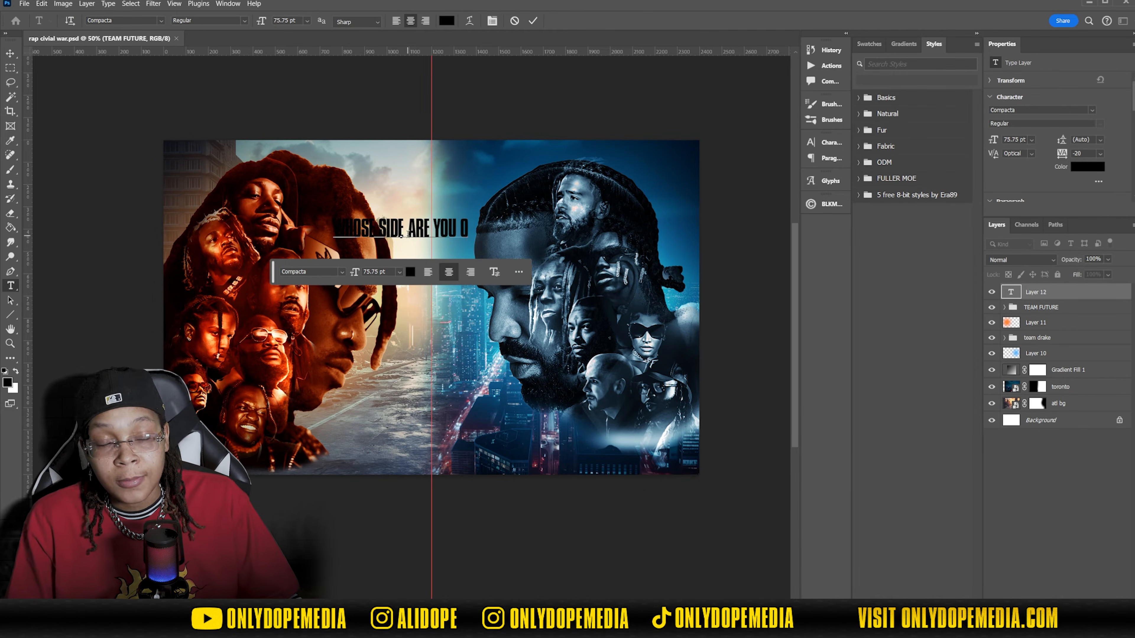
{"action": "type", "text": "N?"}
{"action": "key", "text": "ctrl+a"}
{"action": "left_click", "coordinate": [446, 21]}
{"action": "left_click_drag", "start_coordinate": [1005, 263], "coordinate": [937, 236]}
{"action": "key", "text": "Return"}
Set the tagline's font to Akzidenz-Grotesk BQ Extended Bold, 33 pt, with 460 tracking.
{"action": "left_click", "coordinate": [131, 22]}
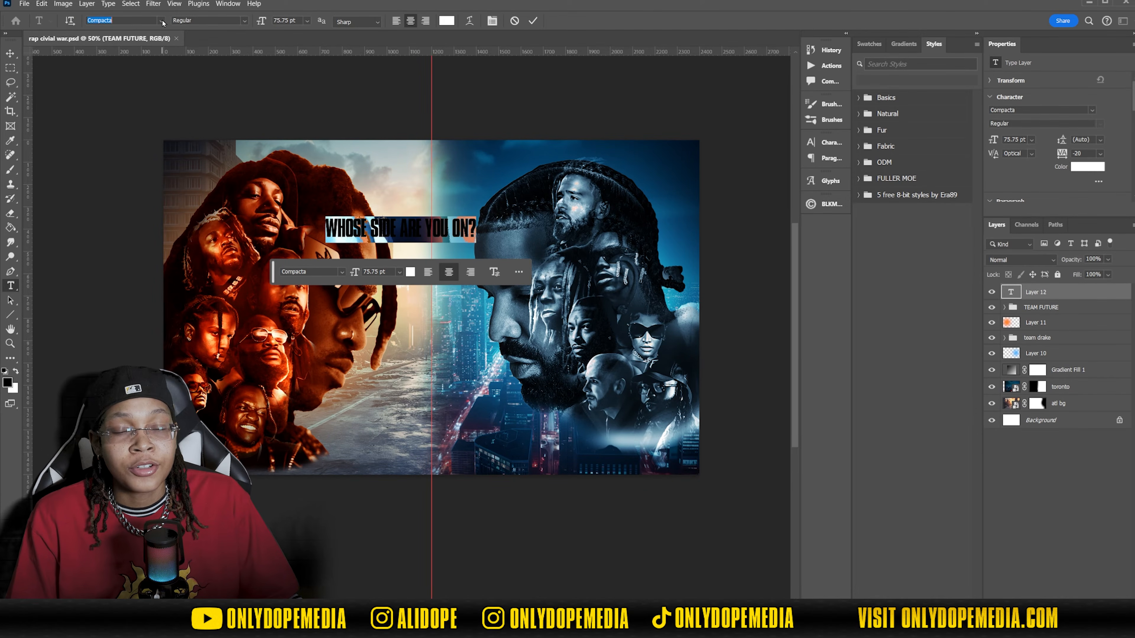
{"action": "left_click", "coordinate": [161, 21]}
{"action": "scroll", "coordinate": [156, 80], "scroll_direction": "down", "scroll_amount": 5}
{"action": "left_click", "coordinate": [156, 77]}
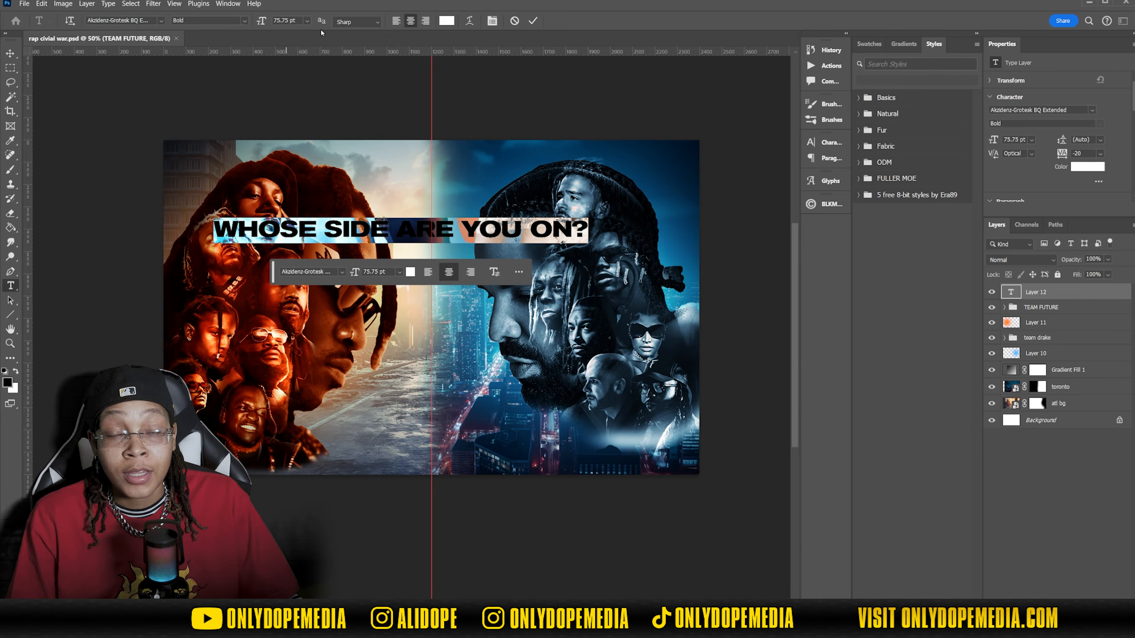
{"action": "left_click", "coordinate": [827, 148]}
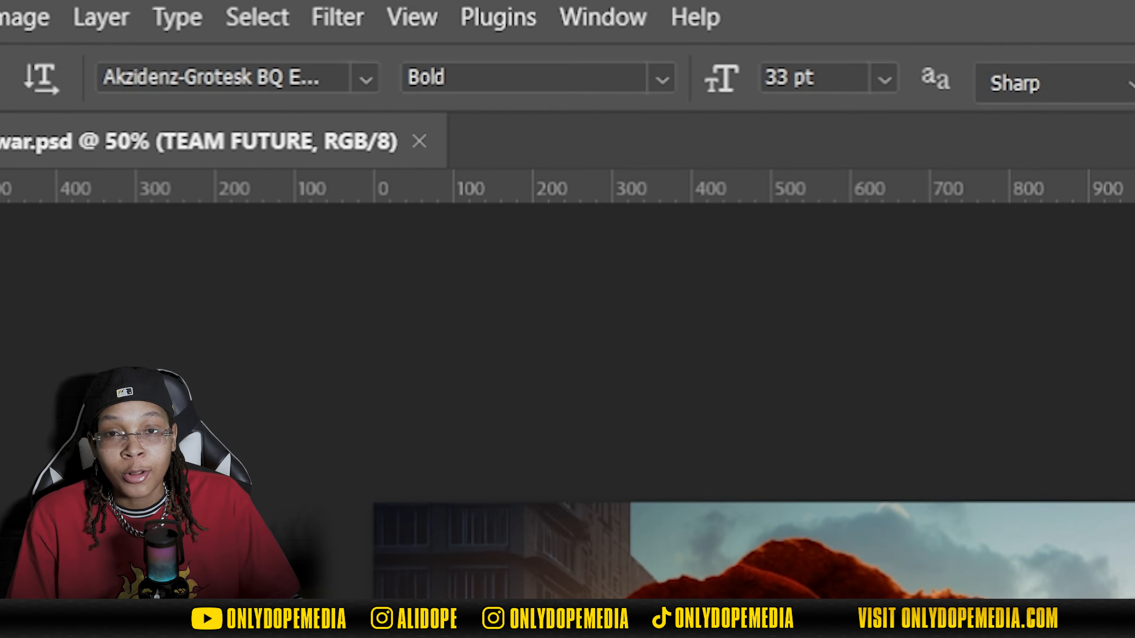
Move the WHOSE SIDE ARE YOU ON? tagline up to the artwork's upper edge and save the document.
{"action": "key", "text": "ctrl+Return"}
{"action": "key", "text": "v"}
{"action": "left_click_drag", "start_coordinate": [1054, 570], "coordinate": [1056, 559]}
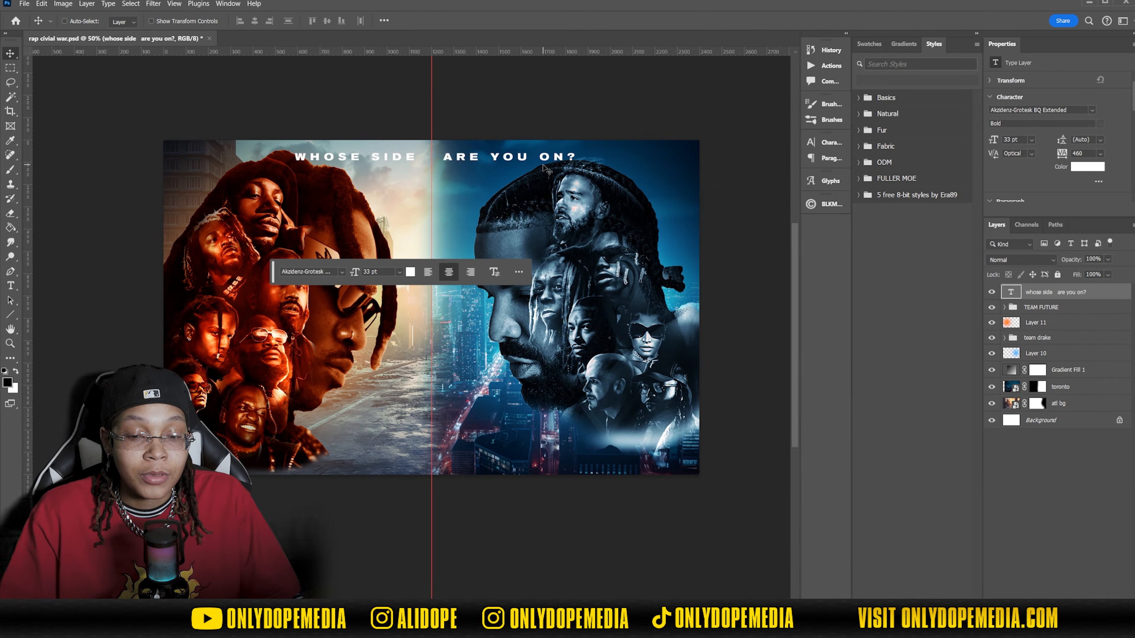
{"action": "key", "text": "ctrl+s"}
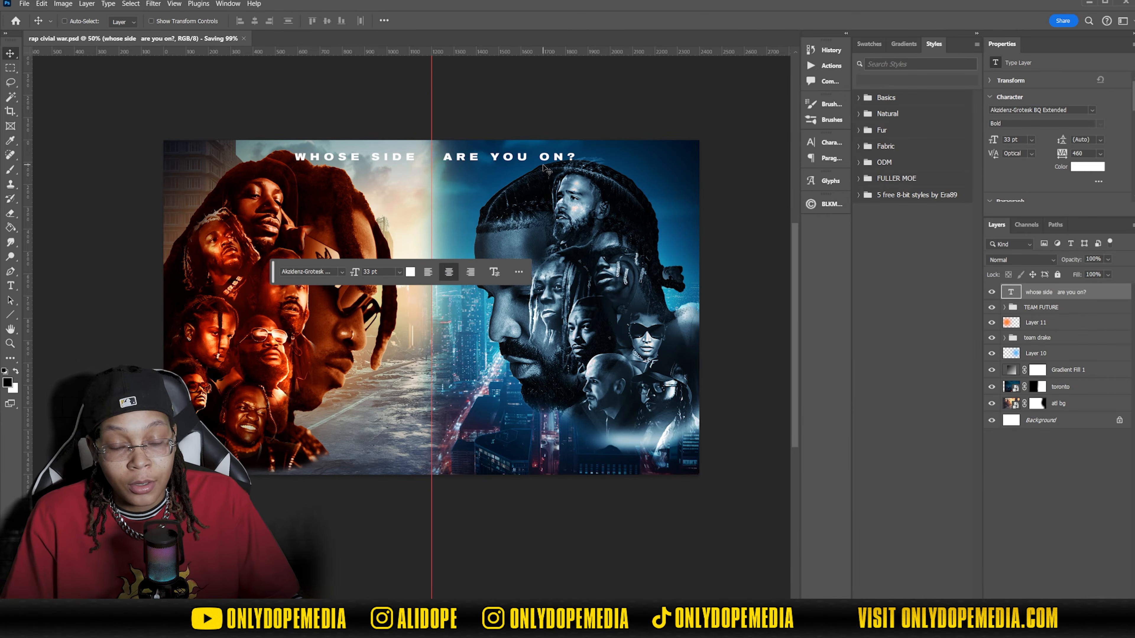
Add a new text layer reading CIVIL WAR near the lower edge of the artwork, around the centre guide.
{"action": "key", "text": "t"}
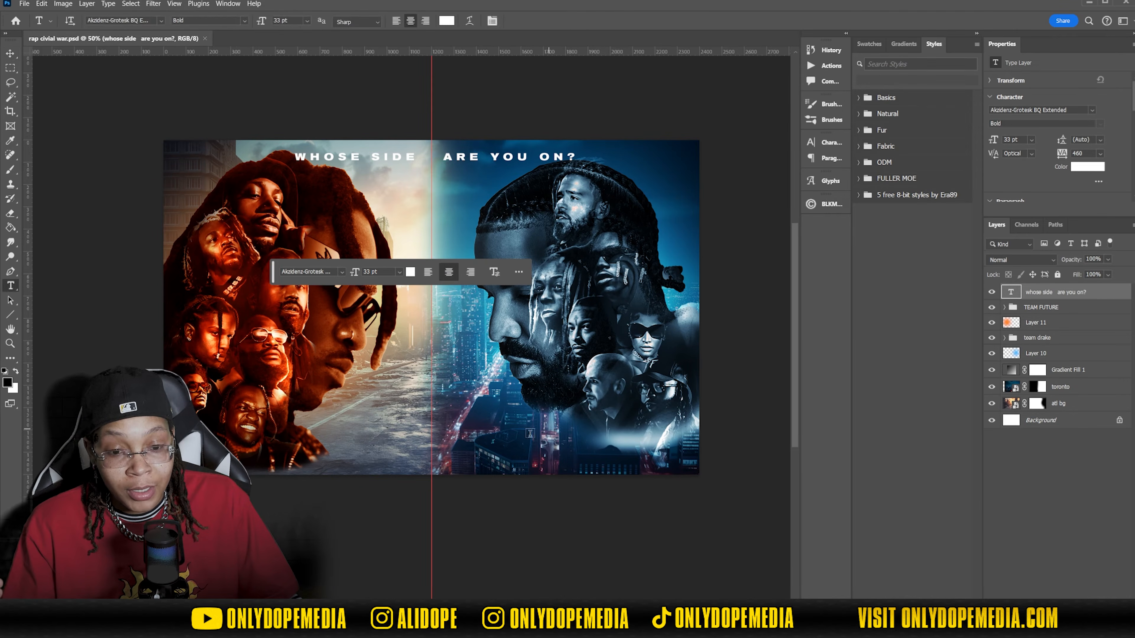
{"action": "left_click", "coordinate": [409, 444]}
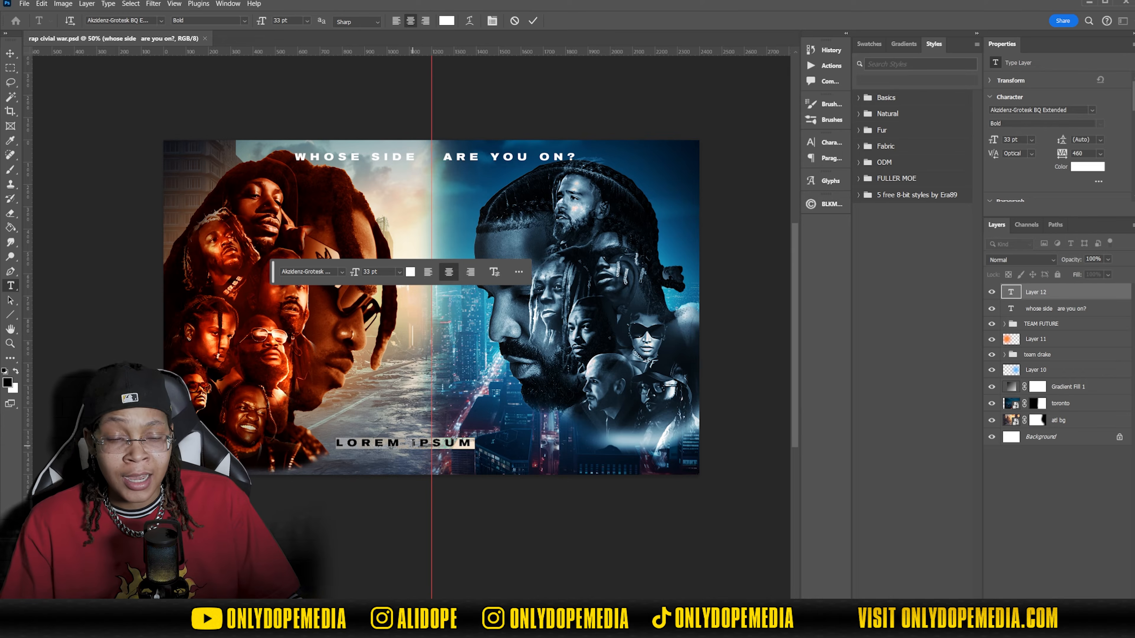
{"action": "type", "text": "CIVIAL WAR"}
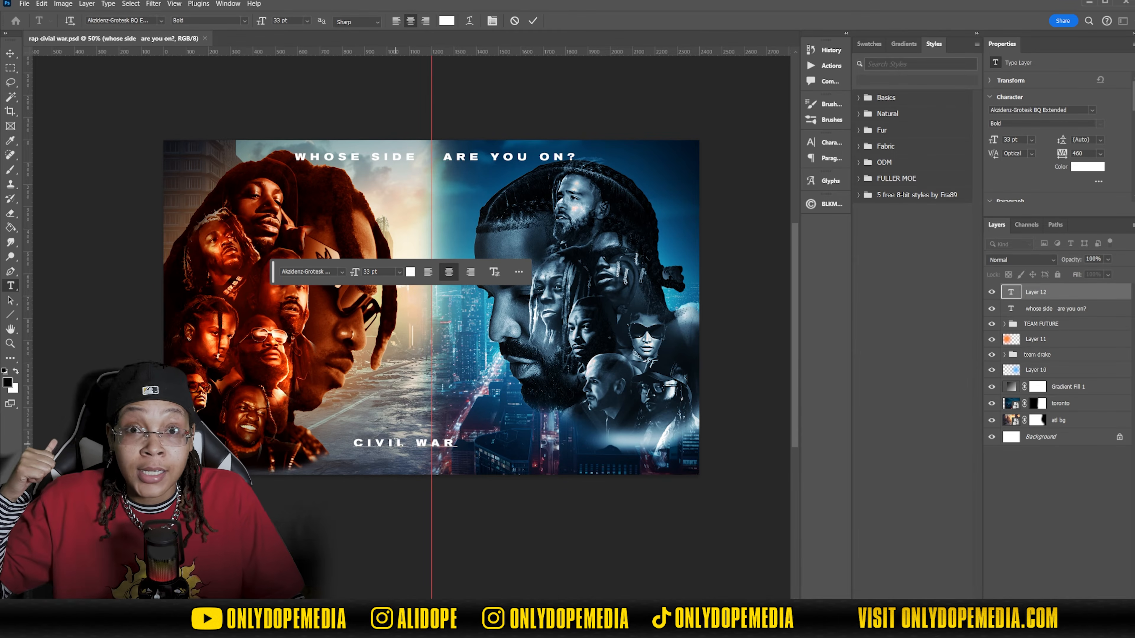
Set the CIVIL WAR text to Compacta Regular with tracking 0.
{"action": "key", "text": "ctrl+a"}
{"action": "left_click", "coordinate": [825, 142]}
{"action": "left_click", "coordinate": [792, 183]}
{"action": "left_click", "coordinate": [777, 255]}
{"action": "left_click", "coordinate": [745, 158]}
{"action": "left_click", "coordinate": [736, 202]}
Try the Avengeance Heroic Avenger font on the CIVIL WAR text.
{"action": "type", "text": "av"}
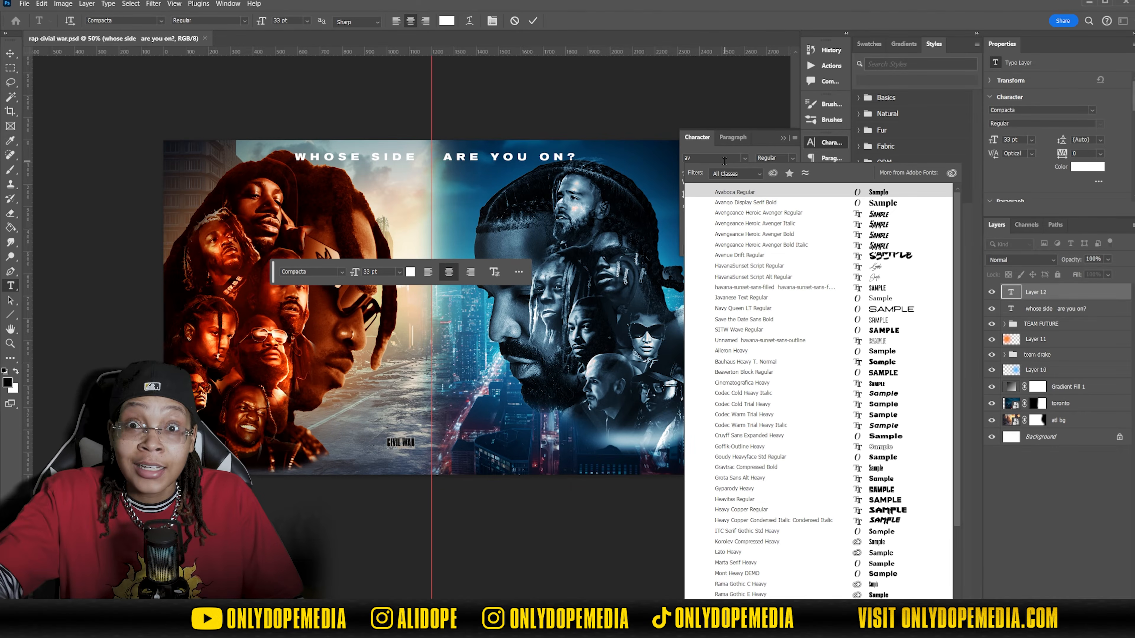
{"action": "type", "text": "engeance Heroi..."}
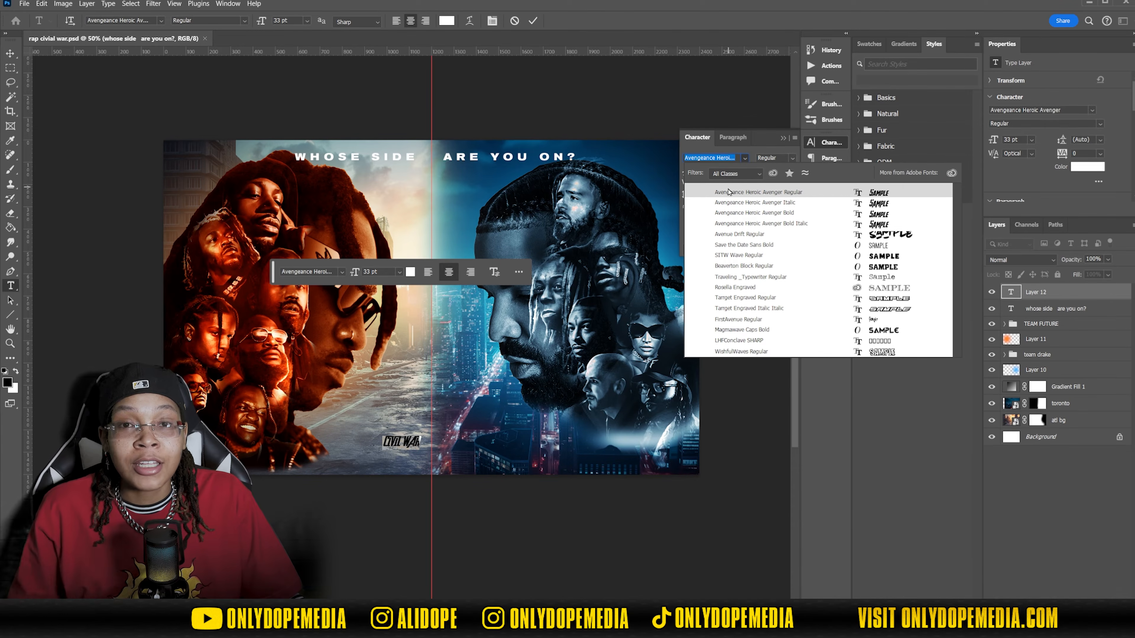
{"action": "left_click", "coordinate": [725, 216]}
Set the CIVIL WAR title back to Compacta at 214 pt and move it onto the centre guide near the lower edge.
{"action": "left_click", "coordinate": [744, 158]}
{"action": "left_click", "coordinate": [737, 192]}
{"action": "left_click_drag", "start_coordinate": [688, 173], "coordinate": [783, 142]}
{"action": "left_click", "coordinate": [783, 139]}
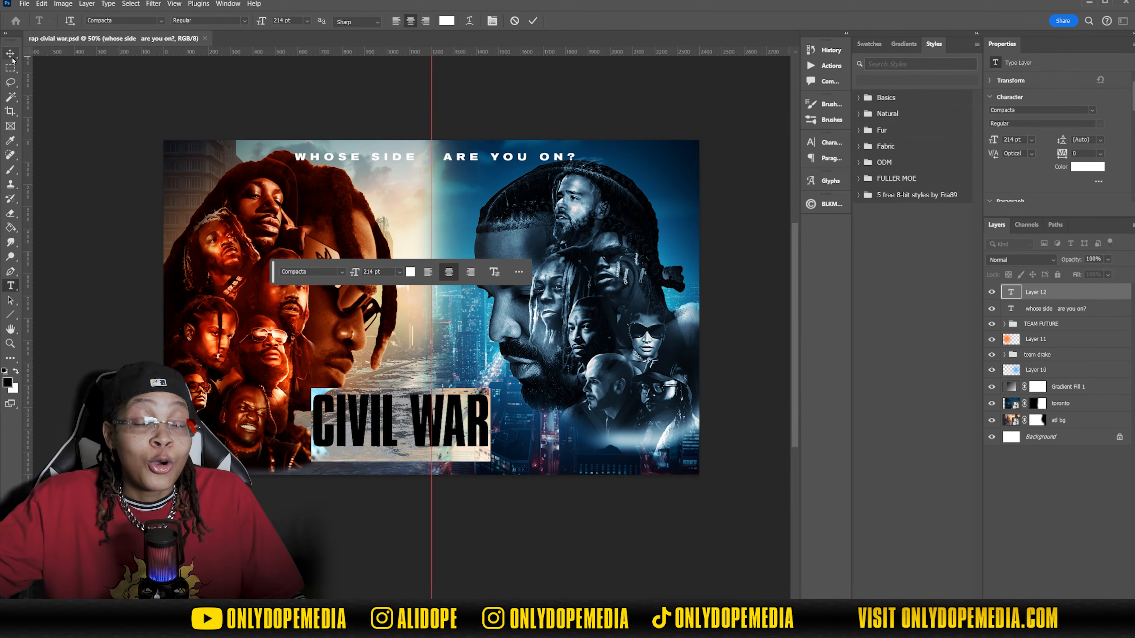
{"action": "left_click", "coordinate": [10, 53]}
{"action": "left_click_drag", "start_coordinate": [439, 416], "coordinate": [474, 426]}
Add the text HIP HOP above the CIVIL WAR title in Akzidenz-Grotesk BQ Extended Bold at 79 pt.
{"action": "key", "text": "t"}
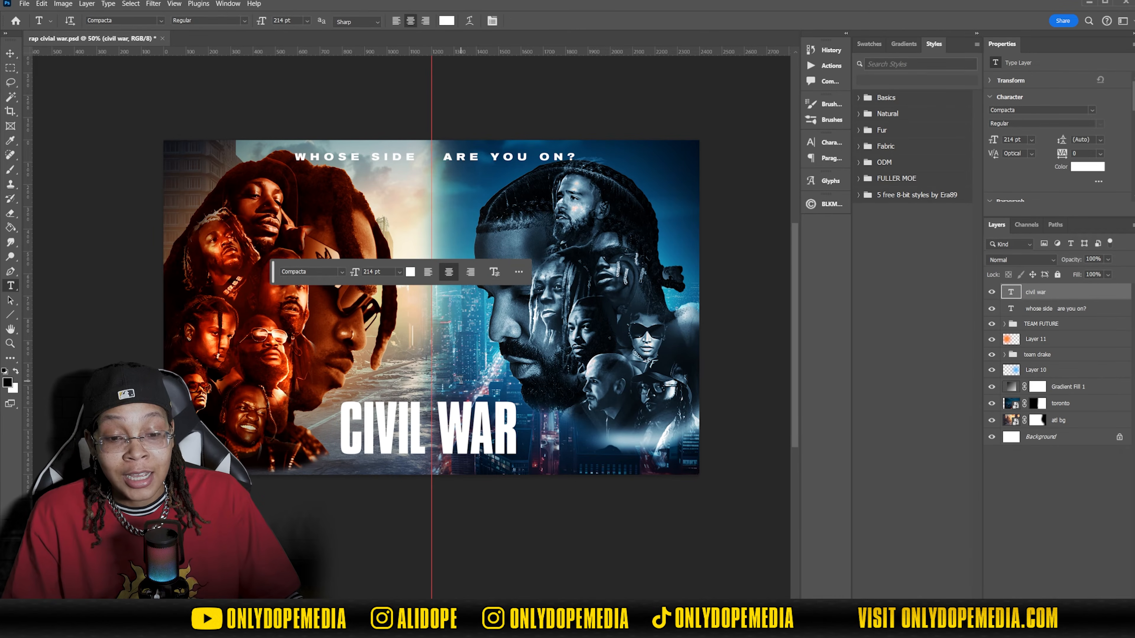
{"action": "left_click", "coordinate": [467, 377]}
{"action": "type", "text": "HIP HOP"}
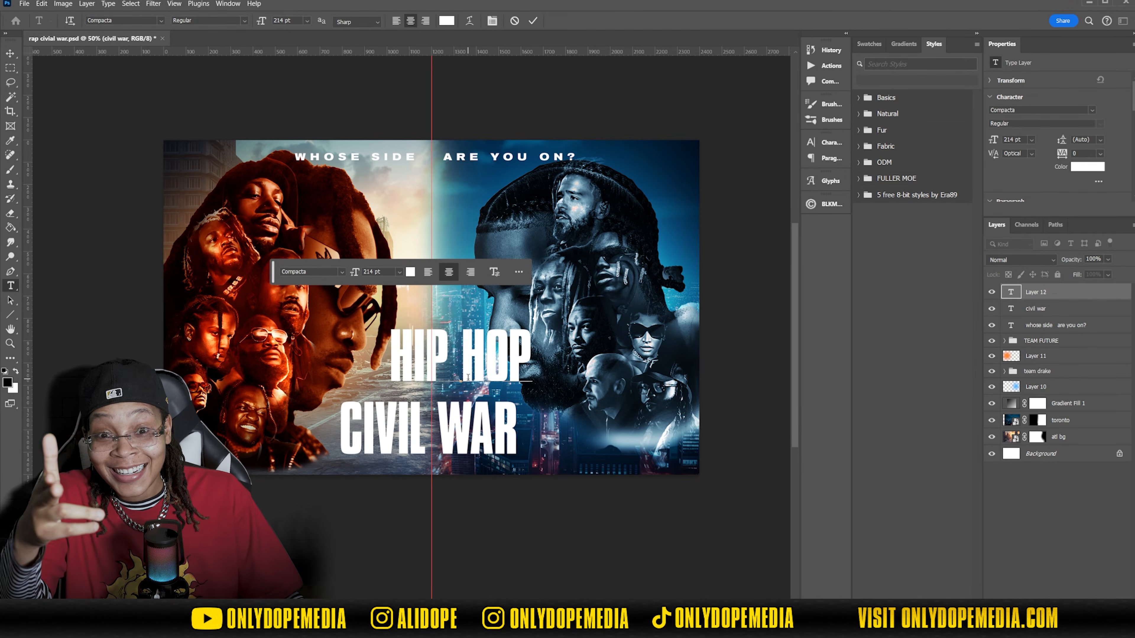
{"action": "key", "text": "ctrl+a"}
{"action": "left_click", "coordinate": [161, 21]}
{"action": "left_click", "coordinate": [150, 66]}
{"action": "left_click_drag", "start_coordinate": [354, 271], "coordinate": [276, 298]}
{"action": "key", "text": "Return"}
{"action": "key", "text": "ctrl+Return"}
{"action": "key", "text": "v"}
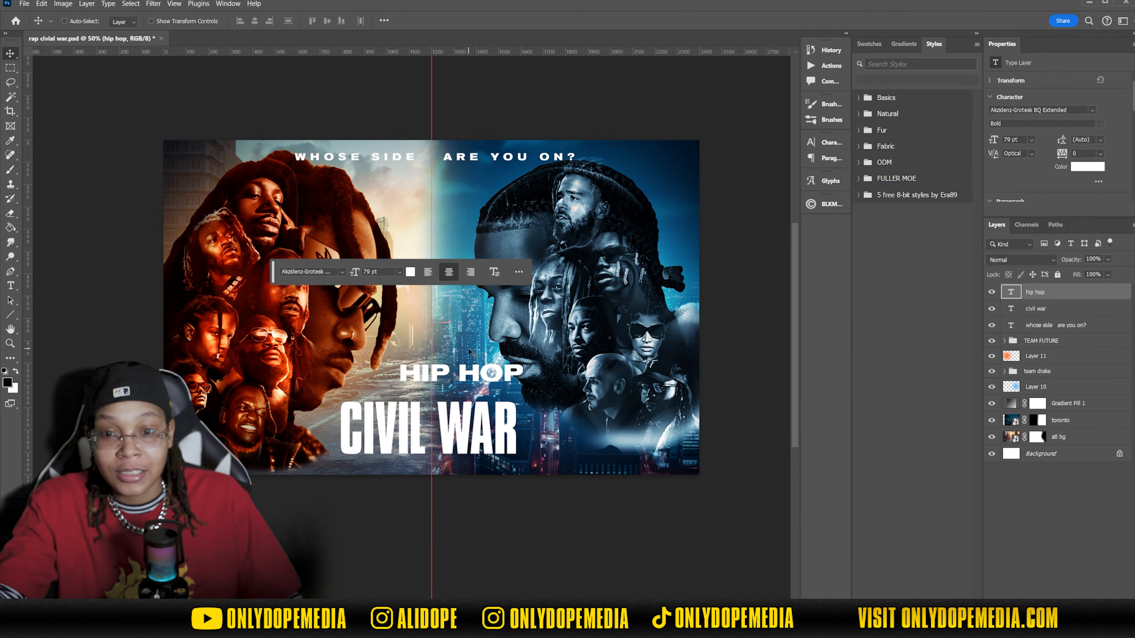
Reset the hip hop layer style's effects list to the default and apply the layer style.
{"action": "double_click", "coordinate": [1067, 291]}
{"action": "left_click", "coordinate": [714, 293]}
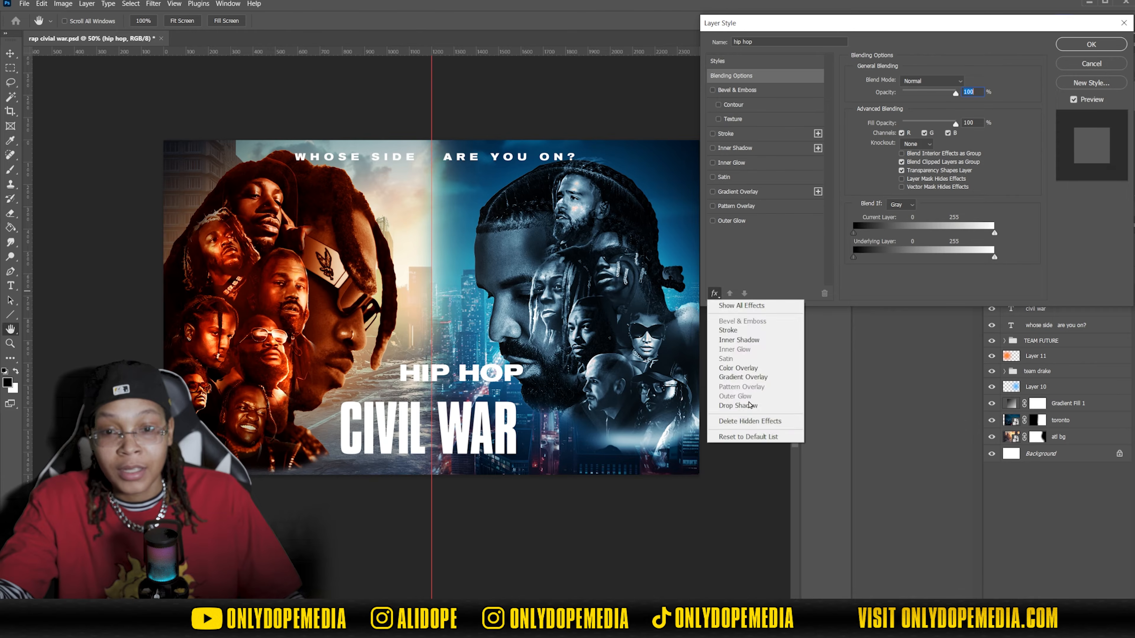
{"action": "left_click", "coordinate": [735, 437]}
{"action": "left_click", "coordinate": [1091, 44]}
Place HIP HOP over the middle of the CIVIL WAR title, enlarge it to 97.2 pt, and save.
{"action": "left_click_drag", "start_coordinate": [460, 373], "coordinate": [502, 429]}
{"action": "key", "text": "ctrl+t"}
{"action": "left_click_drag", "start_coordinate": [363, 428], "coordinate": [352, 429]}
{"action": "key", "text": "Return"}
{"action": "key", "text": "ctrl+s"}
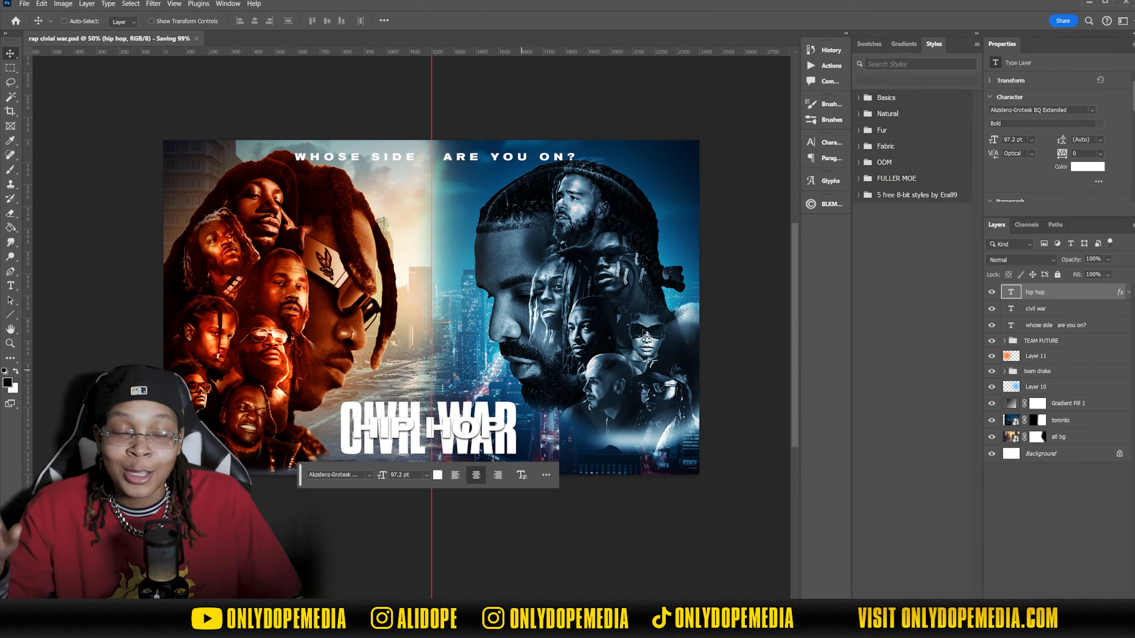
Hide the three text layers and group them in a group named text.
{"action": "left_click_drag", "start_coordinate": [992, 292], "coordinate": [992, 325]}
{"action": "left_click", "coordinate": [1061, 325], "text": "shift"}
{"action": "key", "text": "ctrl+g"}
{"action": "double_click", "coordinate": [1028, 291]}
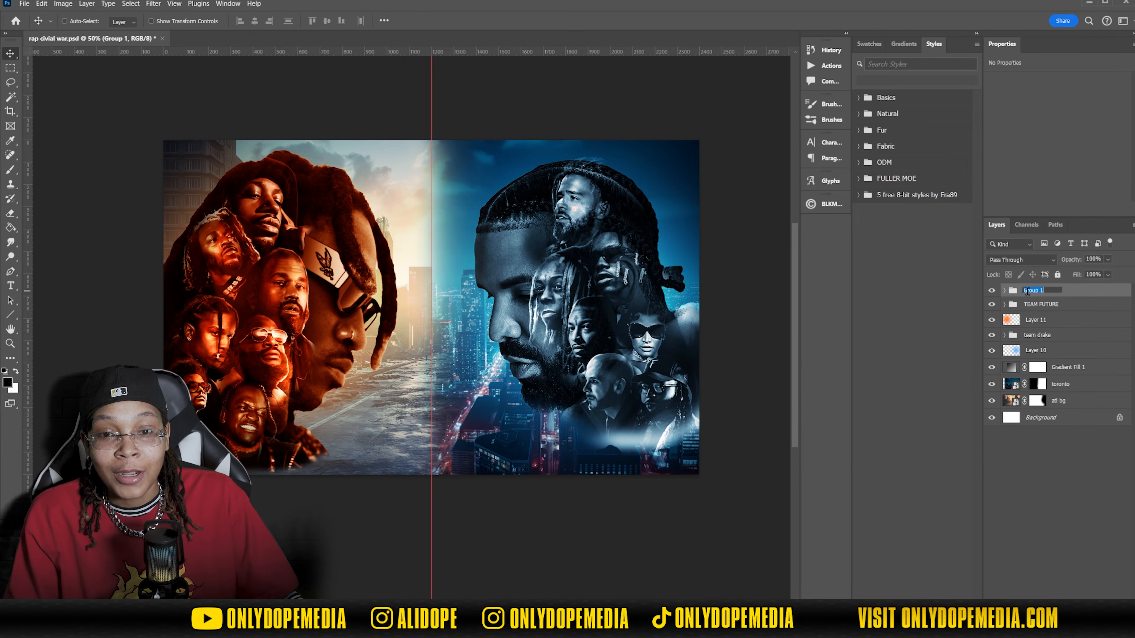
{"action": "type", "text": "text"}
{"action": "key", "text": "Return"}
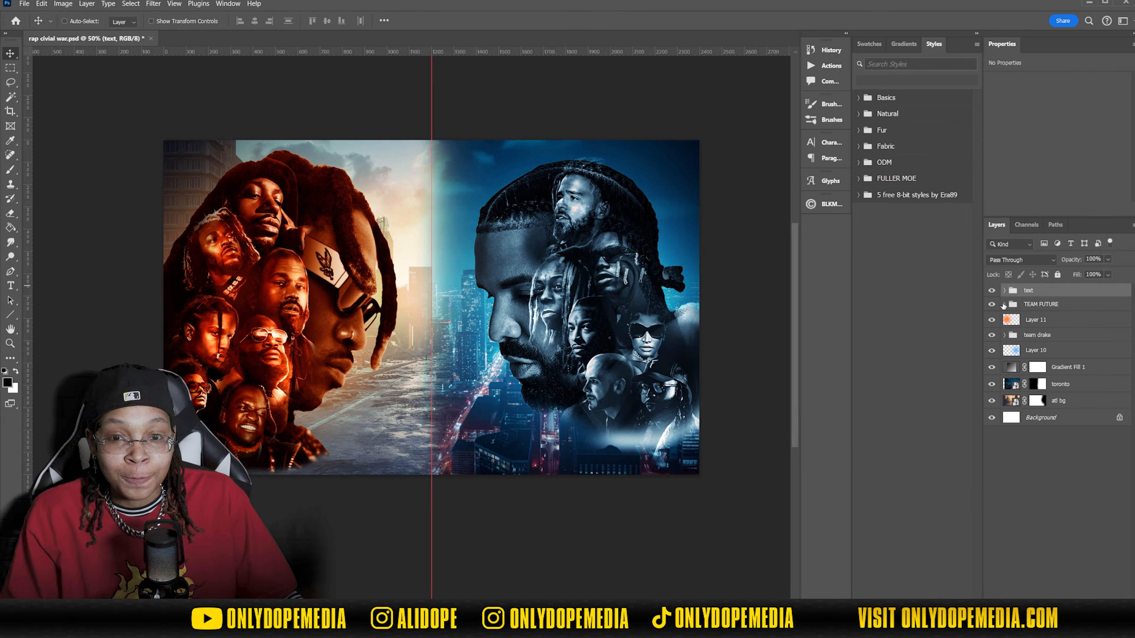
Turn the individual layers inside the text group back on and hide the whole group instead.
{"action": "left_click", "coordinate": [1003, 290]}
{"action": "left_click_drag", "start_coordinate": [991, 307], "coordinate": [991, 337]}
{"action": "left_click", "coordinate": [991, 291]}
{"action": "left_click", "coordinate": [1003, 290]}
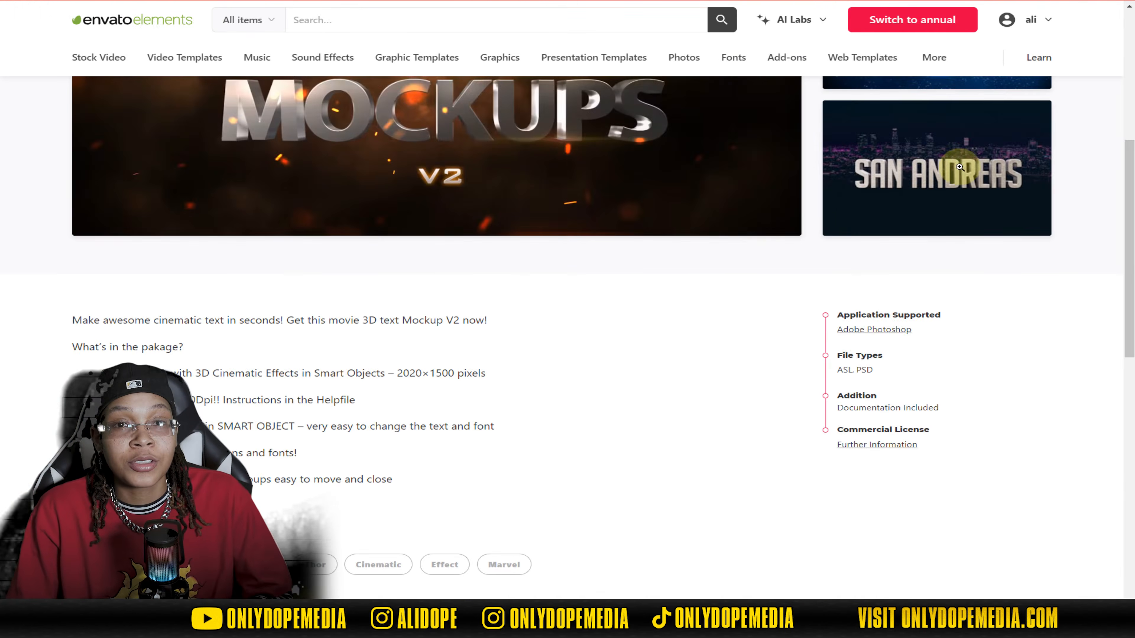
On Envato Elements, examine the cinematic movie text mockup's package details and its San Andreas preview image.
{"action": "scroll", "coordinate": [358, 340], "scroll_direction": "down", "scroll_amount": 3}
{"action": "scroll", "coordinate": [388, 333], "scroll_direction": "down", "scroll_amount": 1}
{"action": "scroll", "coordinate": [420, 327], "scroll_direction": "up", "scroll_amount": 3}
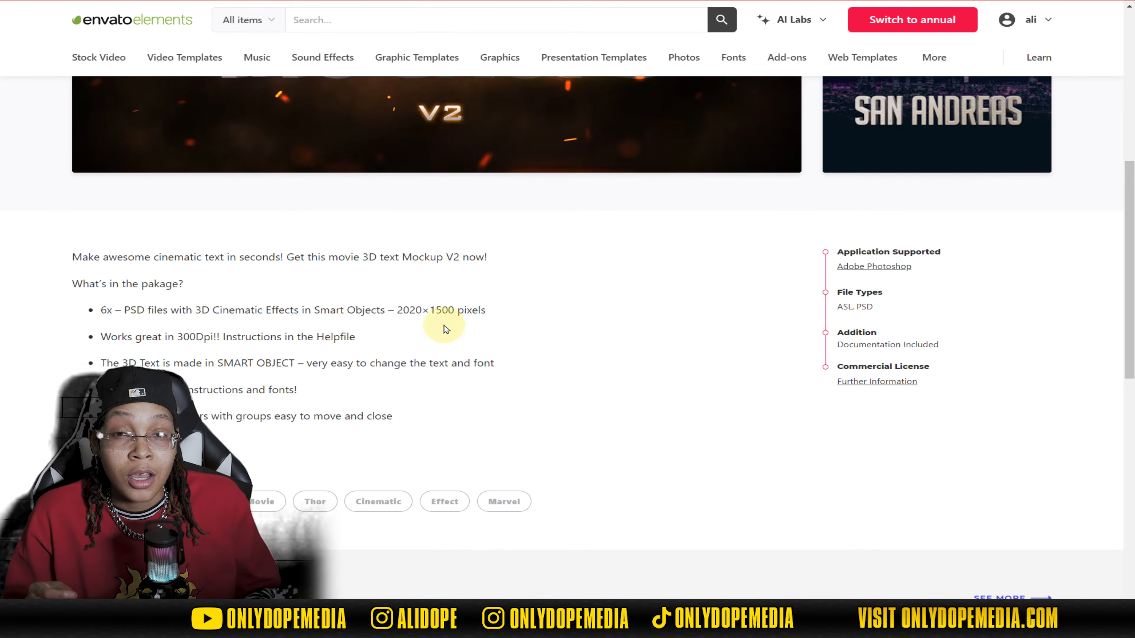
{"action": "scroll", "coordinate": [514, 317], "scroll_direction": "up", "scroll_amount": 1}
{"action": "left_click", "coordinate": [926, 230]}
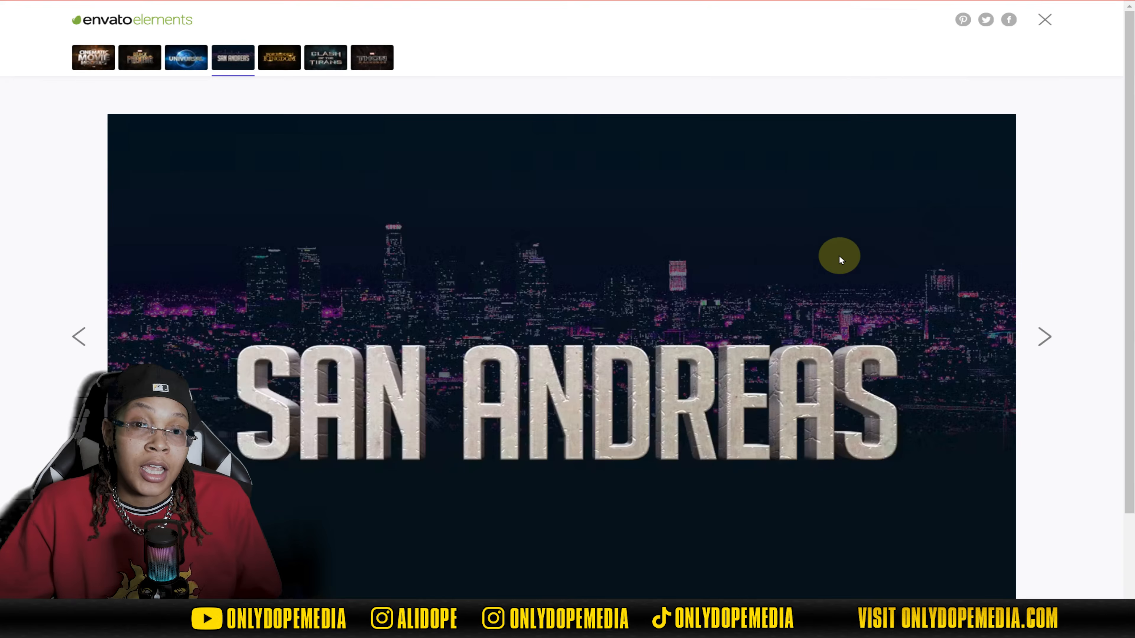
{"action": "scroll", "coordinate": [736, 452], "scroll_direction": "down", "scroll_amount": 1}
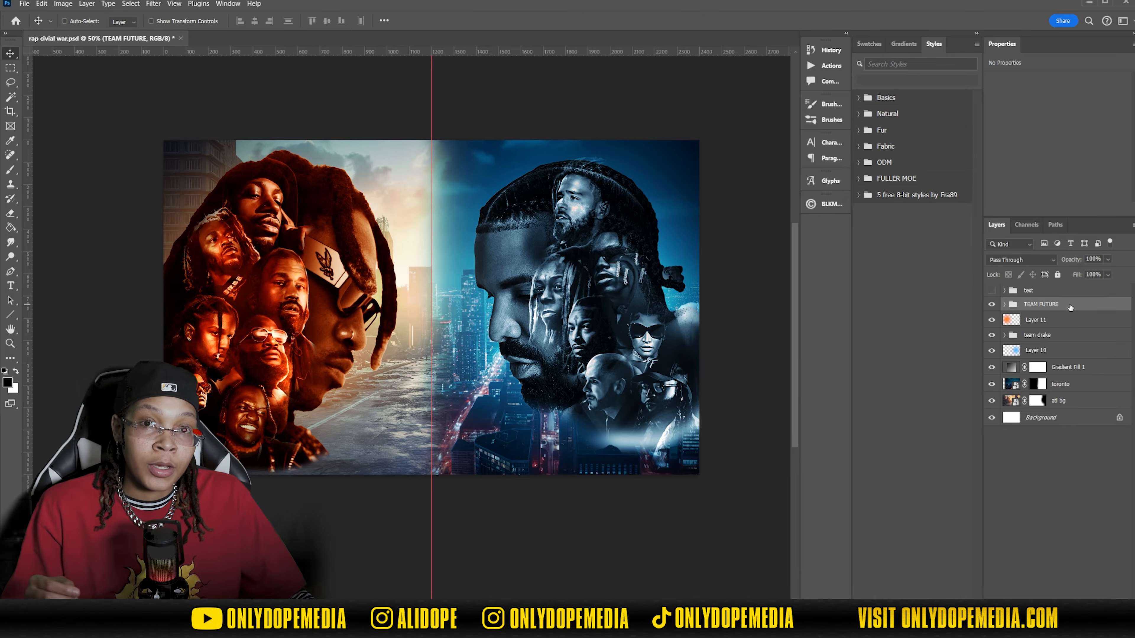
Try a drop shadow on the TEAM FUTURE group with 22% opacity, 11% spread and 57 px size, and switch it off.
{"action": "double_click", "coordinate": [1070, 305]}
{"action": "left_click", "coordinate": [744, 235]}
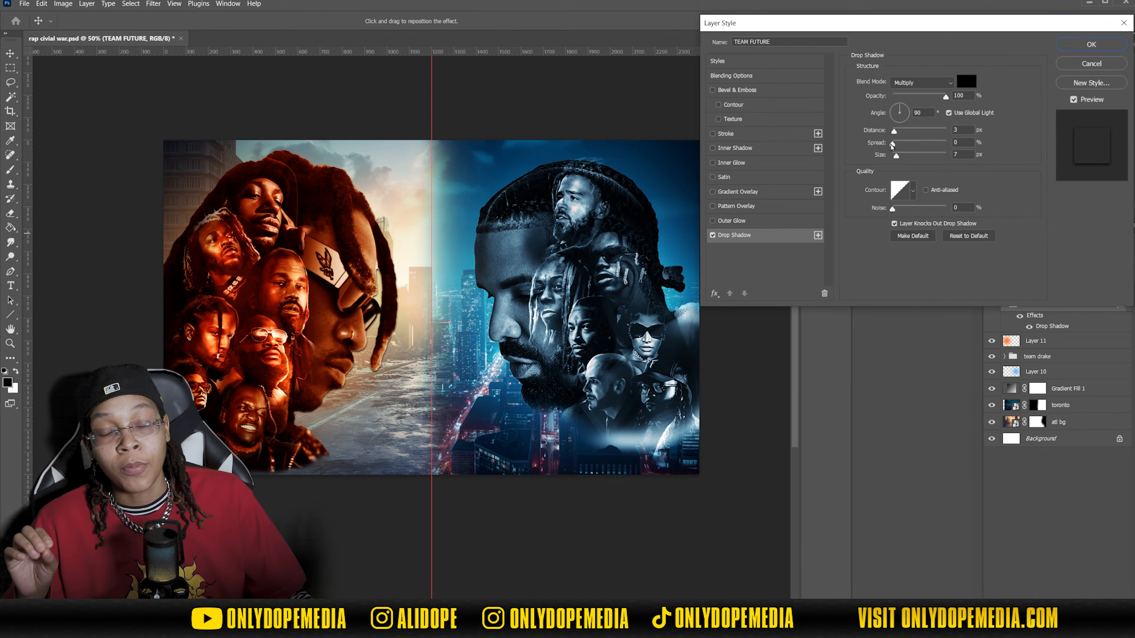
{"action": "left_click_drag", "start_coordinate": [897, 144], "coordinate": [909, 157]}
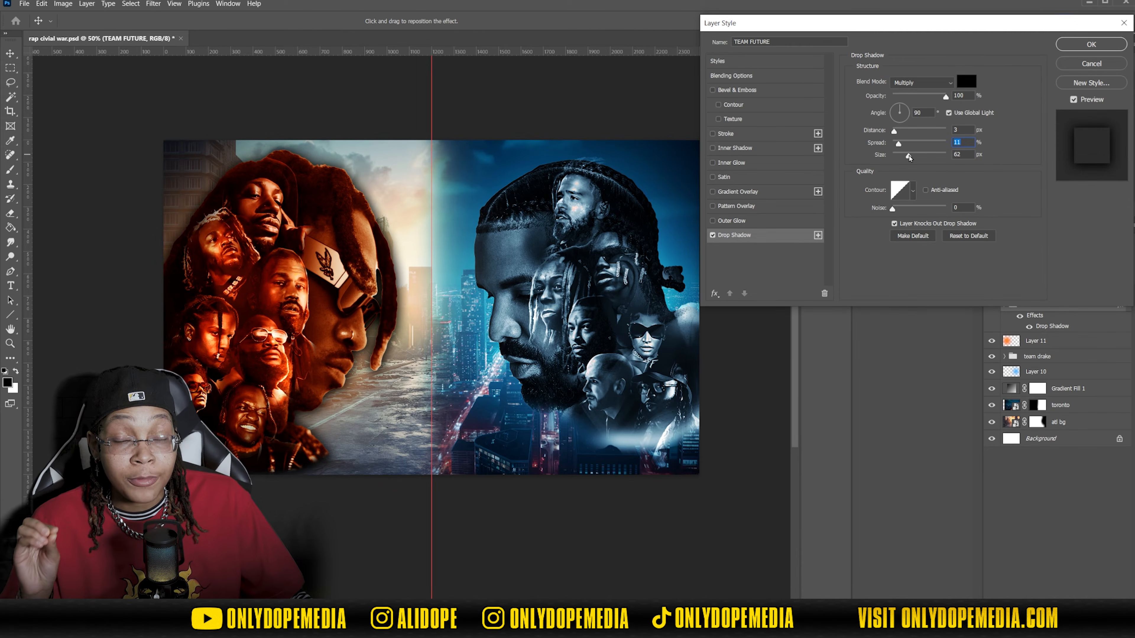
{"action": "left_click_drag", "start_coordinate": [945, 96], "coordinate": [907, 97]}
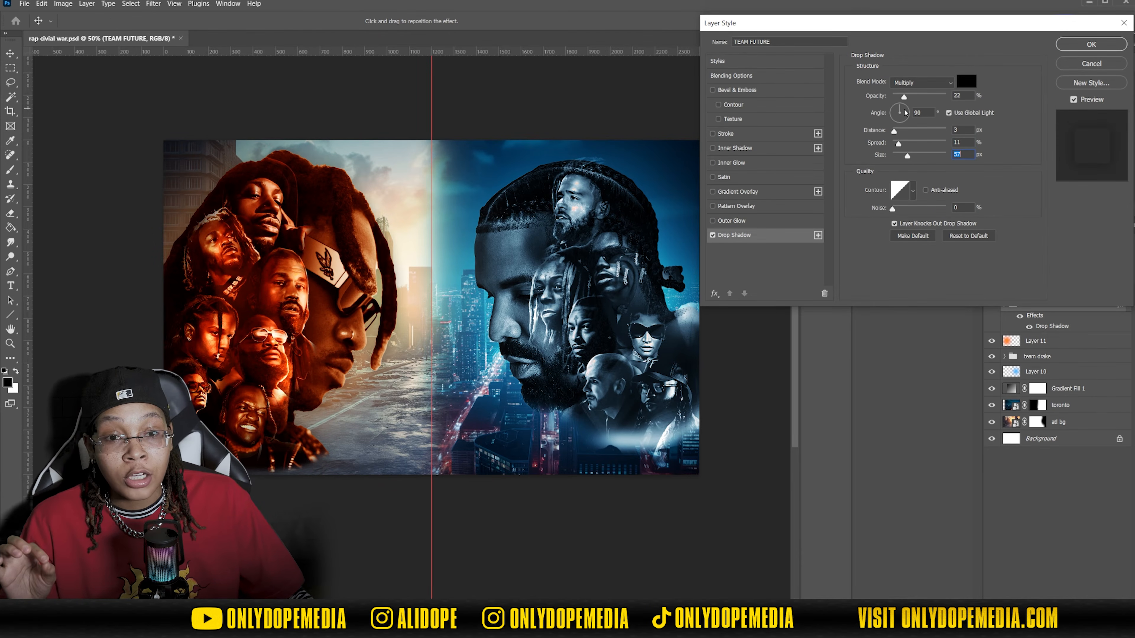
{"action": "left_click", "coordinate": [712, 235]}
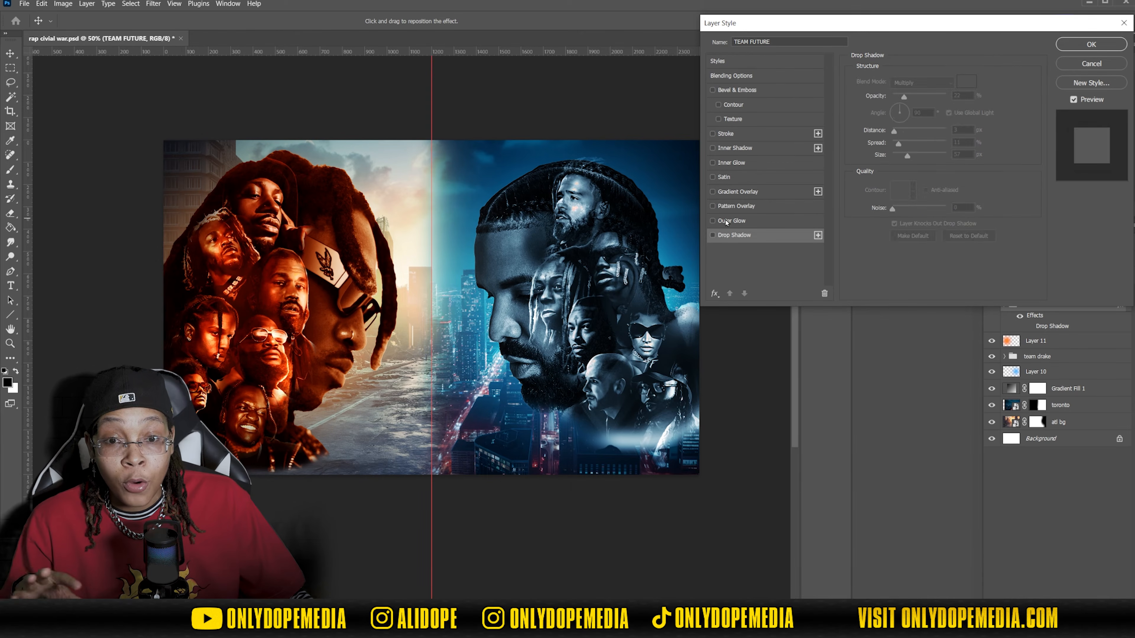
Give the TEAM FUTURE group an orange outer glow with Linear Dodge (Add) blending, 33% opacity, 106 px size and 100% range.
{"action": "left_click", "coordinate": [726, 221]}
{"action": "left_click", "coordinate": [878, 119]}
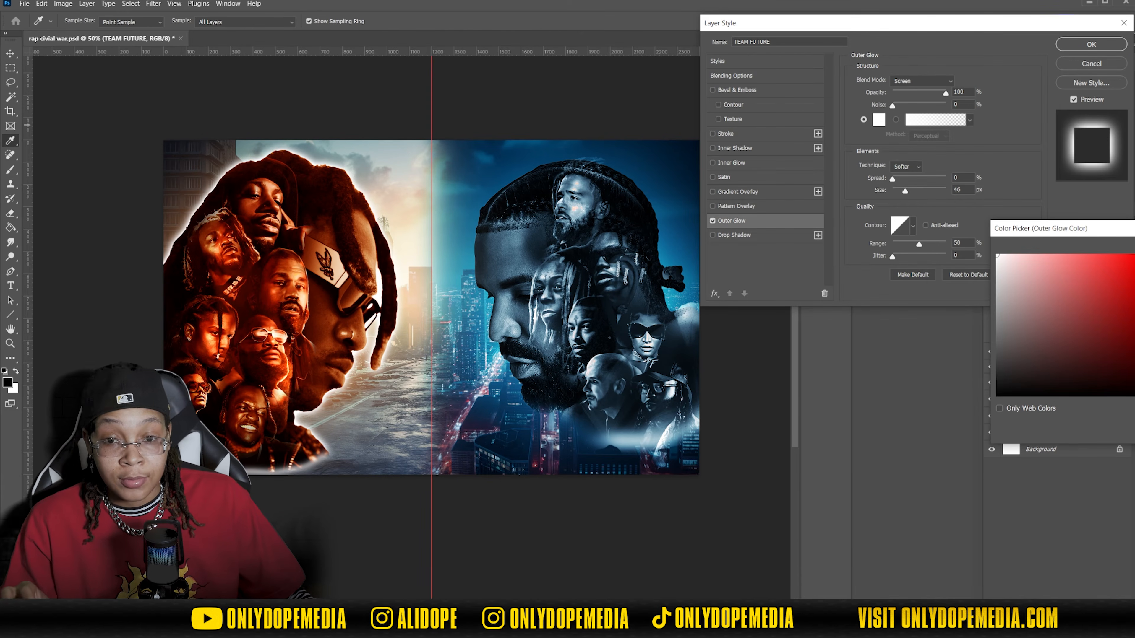
{"action": "left_click", "coordinate": [1123, 256]}
{"action": "key", "text": "Return"}
{"action": "left_click_drag", "start_coordinate": [919, 244], "coordinate": [946, 244]}
{"action": "left_click", "coordinate": [919, 82]}
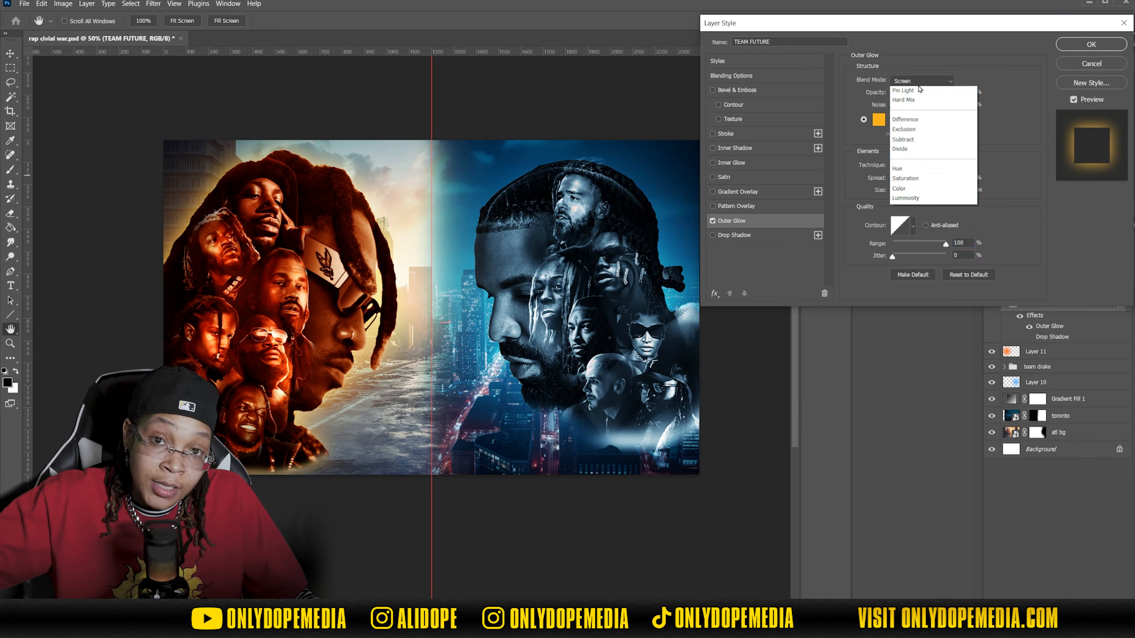
{"action": "left_click", "coordinate": [919, 90]}
Try an orange inner glow on the TEAM FUTURE group with Screen blending, 80% opacity and 35 px size, and switch it off.
{"action": "left_click", "coordinate": [734, 164]}
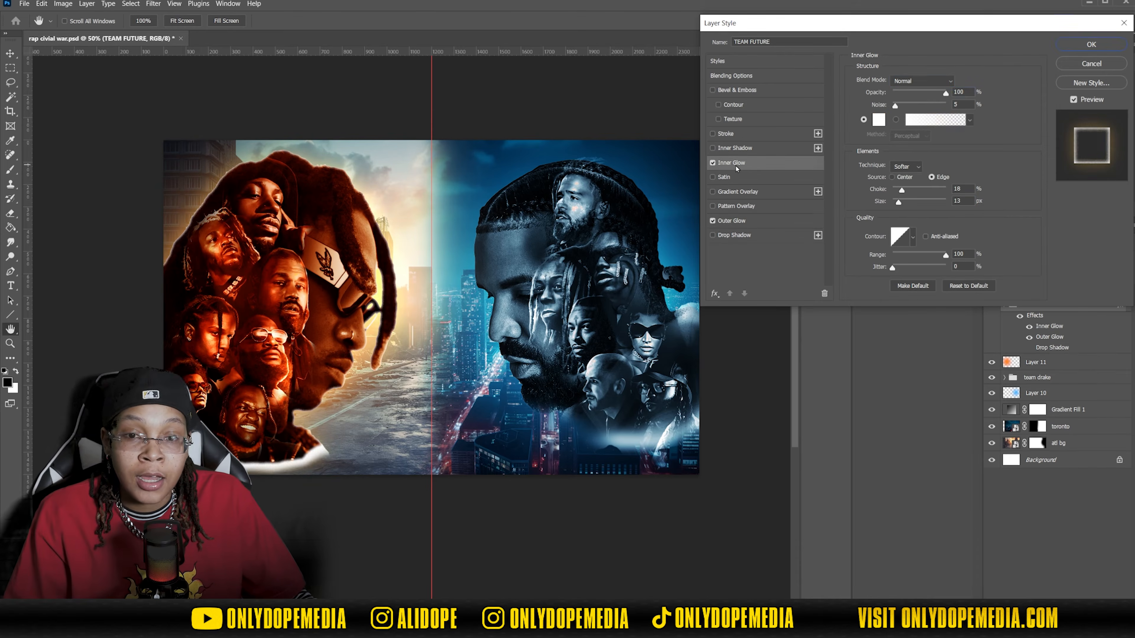
{"action": "left_click", "coordinate": [878, 119]}
{"action": "left_click", "coordinate": [1123, 256]}
{"action": "key", "text": "Return"}
{"action": "left_click", "coordinate": [920, 81]}
{"action": "left_click", "coordinate": [912, 186]}
{"action": "left_click_drag", "start_coordinate": [902, 191], "coordinate": [903, 203]}
{"action": "left_click_drag", "start_coordinate": [945, 94], "coordinate": [934, 94]}
{"action": "left_click", "coordinate": [713, 163]}
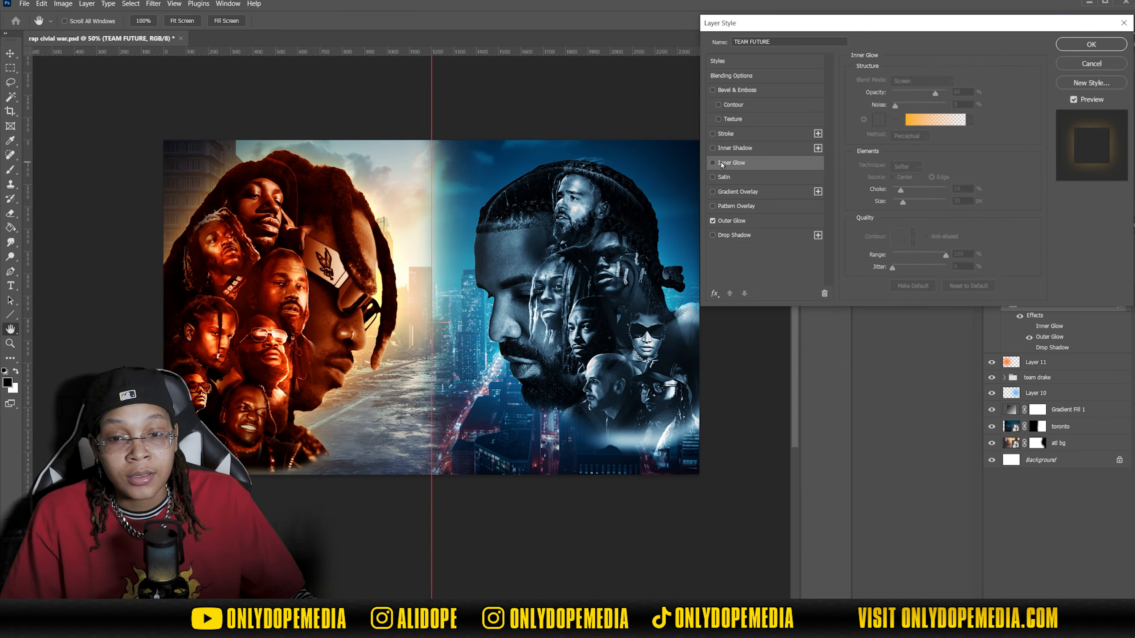
Apply the TEAM FUTURE layer style and give the team drake group a light blue outer glow at 59% opacity.
{"action": "left_click", "coordinate": [1091, 45]}
{"action": "left_click", "coordinate": [1125, 305]}
{"action": "double_click", "coordinate": [1079, 334]}
{"action": "left_click", "coordinate": [732, 221]}
{"action": "left_click", "coordinate": [878, 119]}
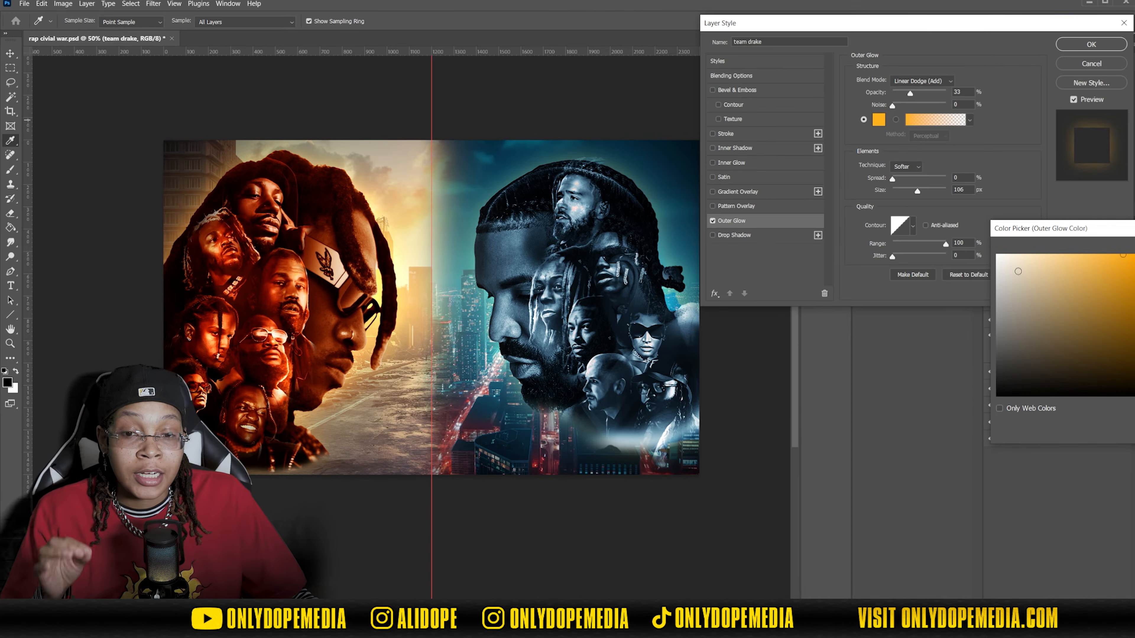
{"action": "left_click_drag", "start_coordinate": [1134, 381], "coordinate": [1134, 319]}
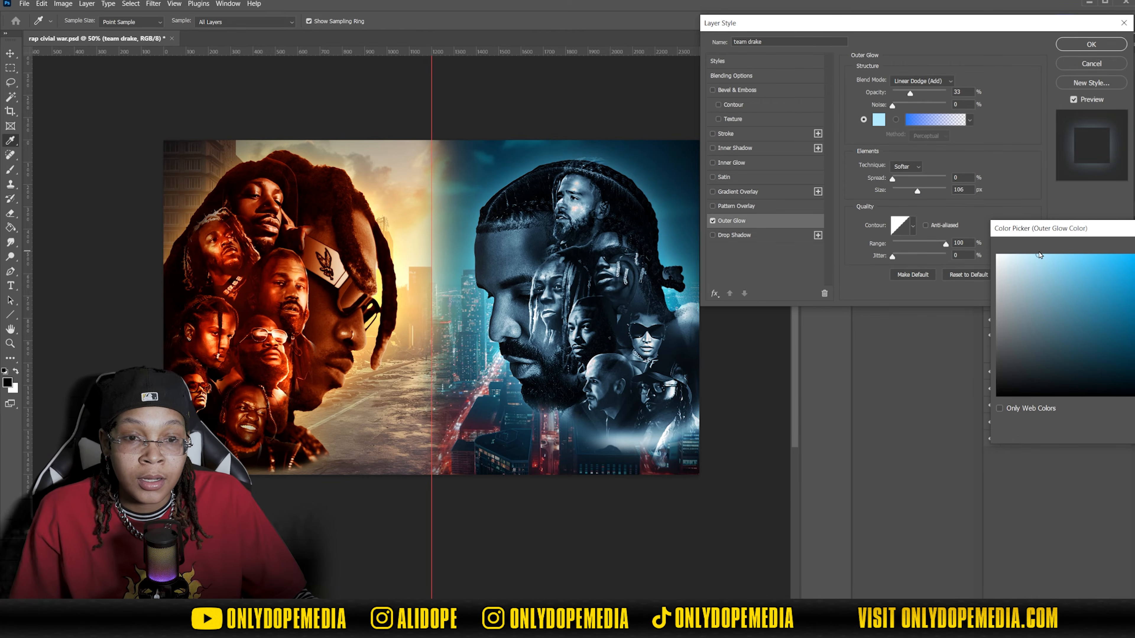
{"action": "key", "text": "Return"}
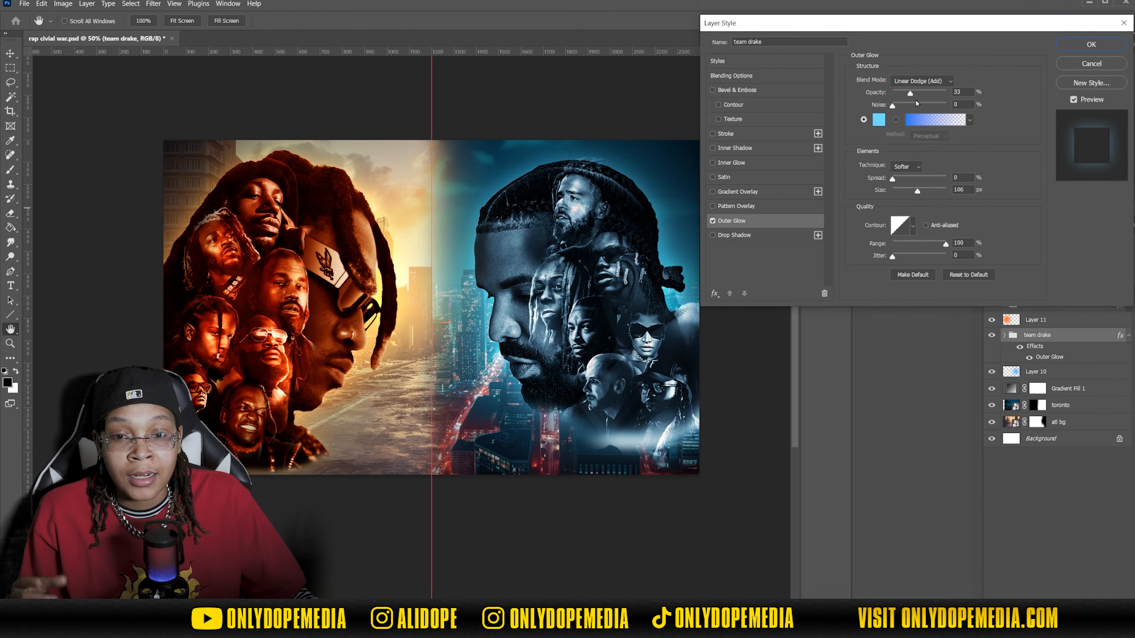
{"action": "mouse_move", "coordinate": [909, 93]}
{"action": "left_mouse_down"}
{"action": "mouse_move", "coordinate": [943, 93]}
{"action": "mouse_move", "coordinate": [922, 94]}
{"action": "left_mouse_up"}
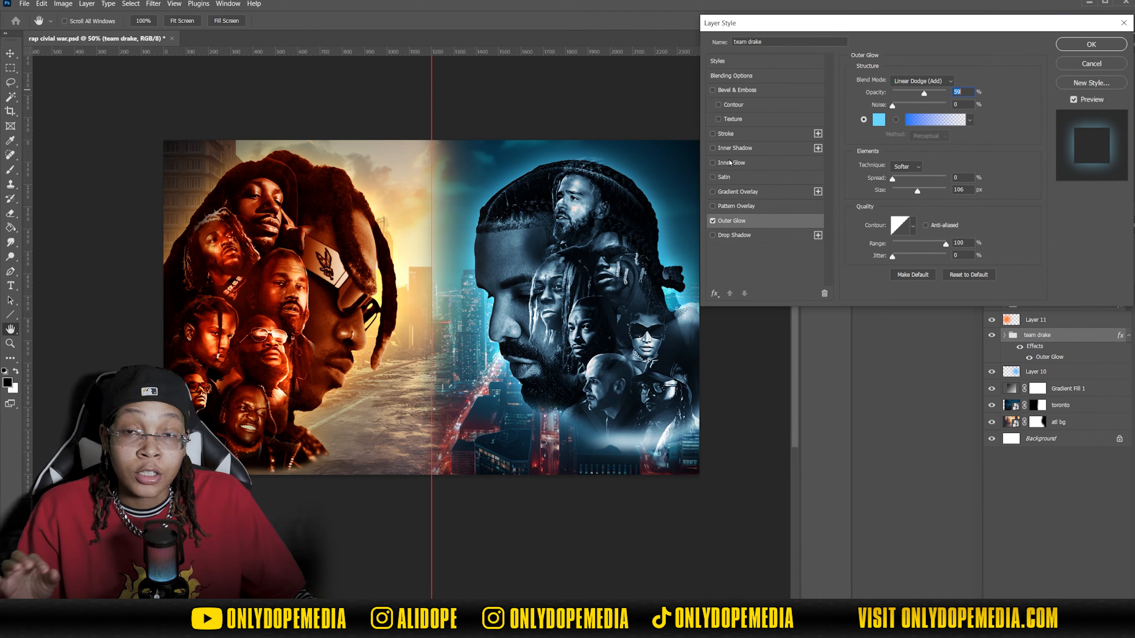
Try a light blue inner glow on the team drake group at 80% opacity and switch it off.
{"action": "left_click", "coordinate": [712, 163]}
{"action": "left_click", "coordinate": [738, 163]}
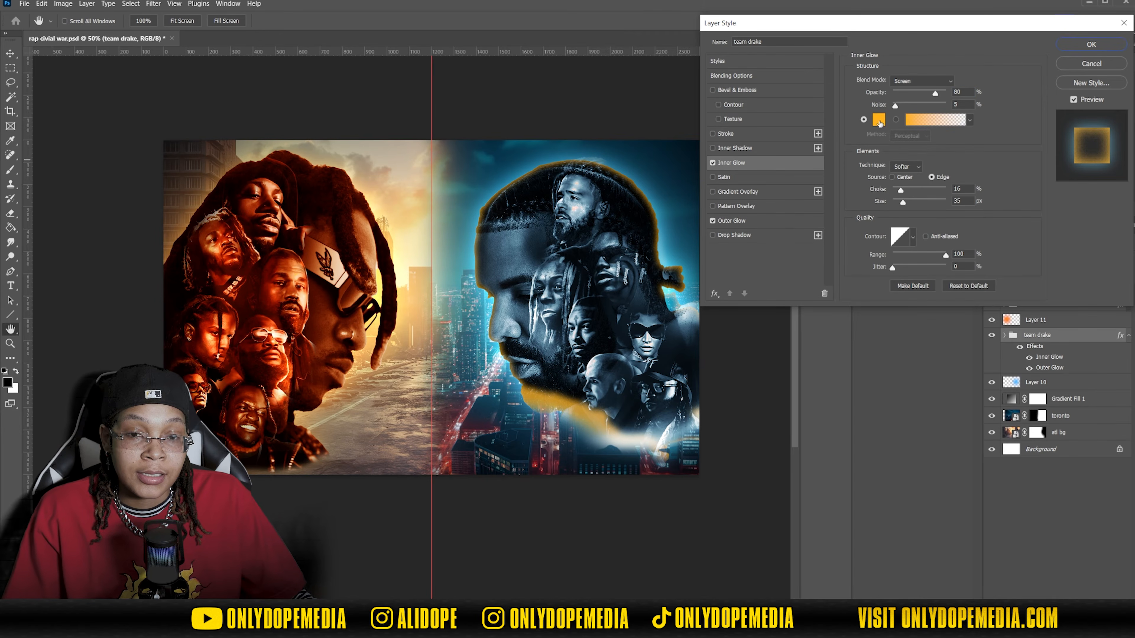
{"action": "left_click", "coordinate": [878, 119]}
{"action": "left_click_drag", "start_coordinate": [1017, 256], "coordinate": [988, 249]}
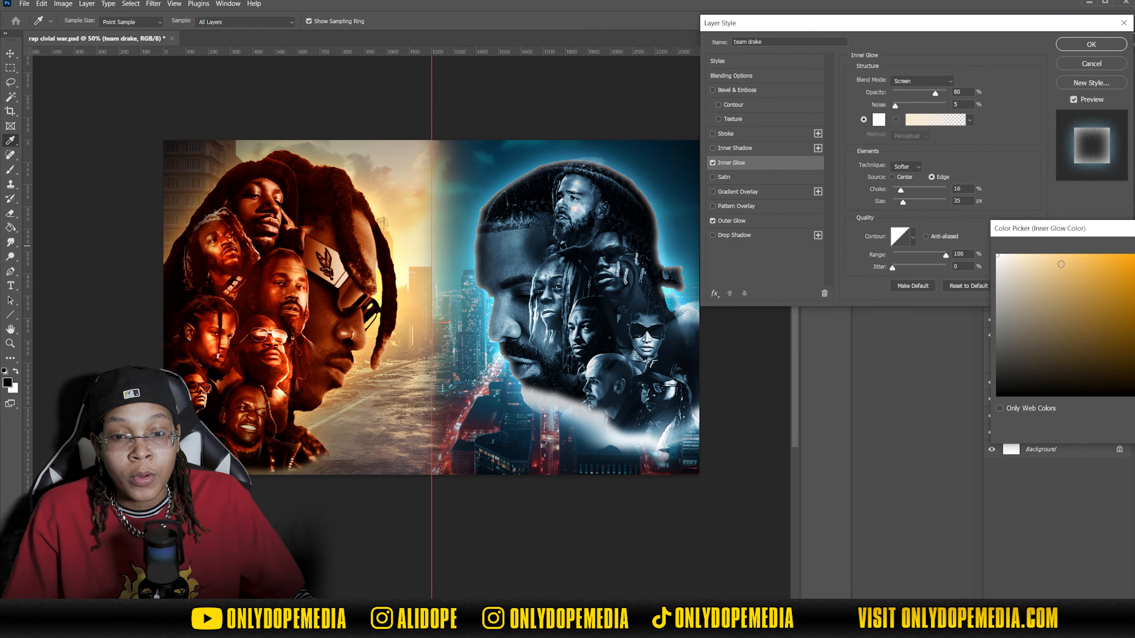
{"action": "left_click_drag", "start_coordinate": [1134, 333], "coordinate": [1134, 315]}
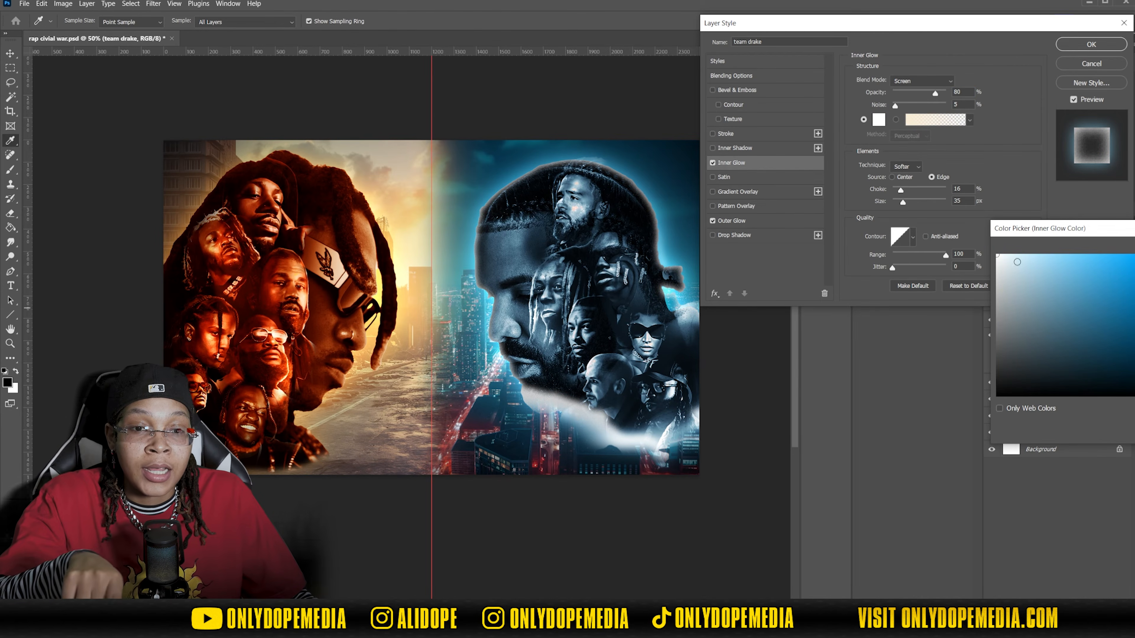
{"action": "left_click_drag", "start_coordinate": [1087, 240], "coordinate": [1082, 243]}
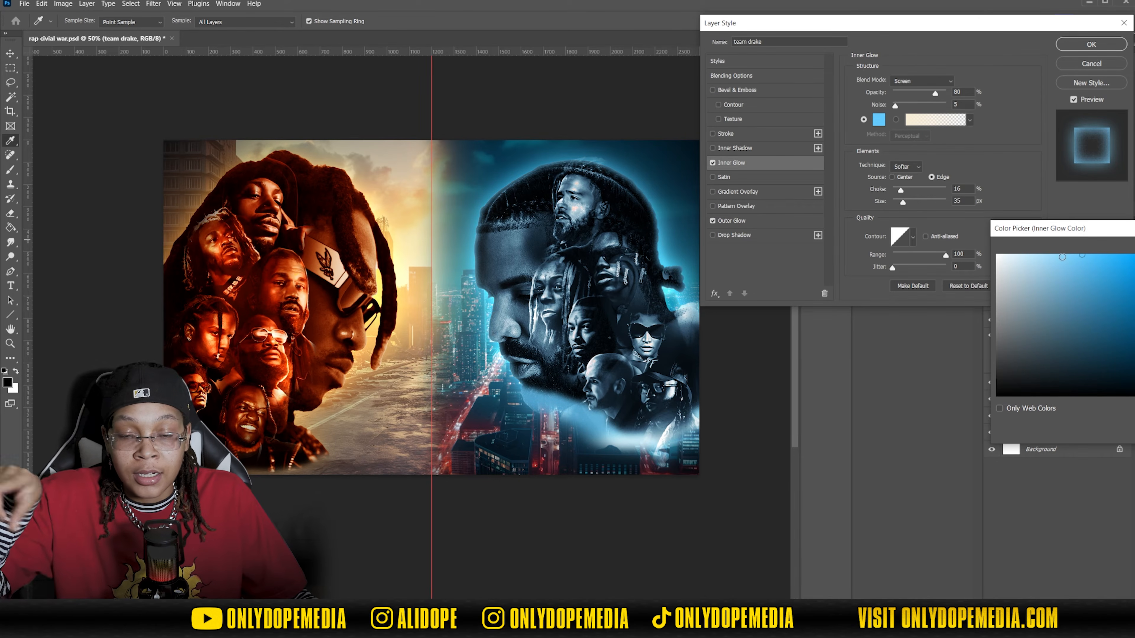
{"action": "left_click", "coordinate": [1064, 255]}
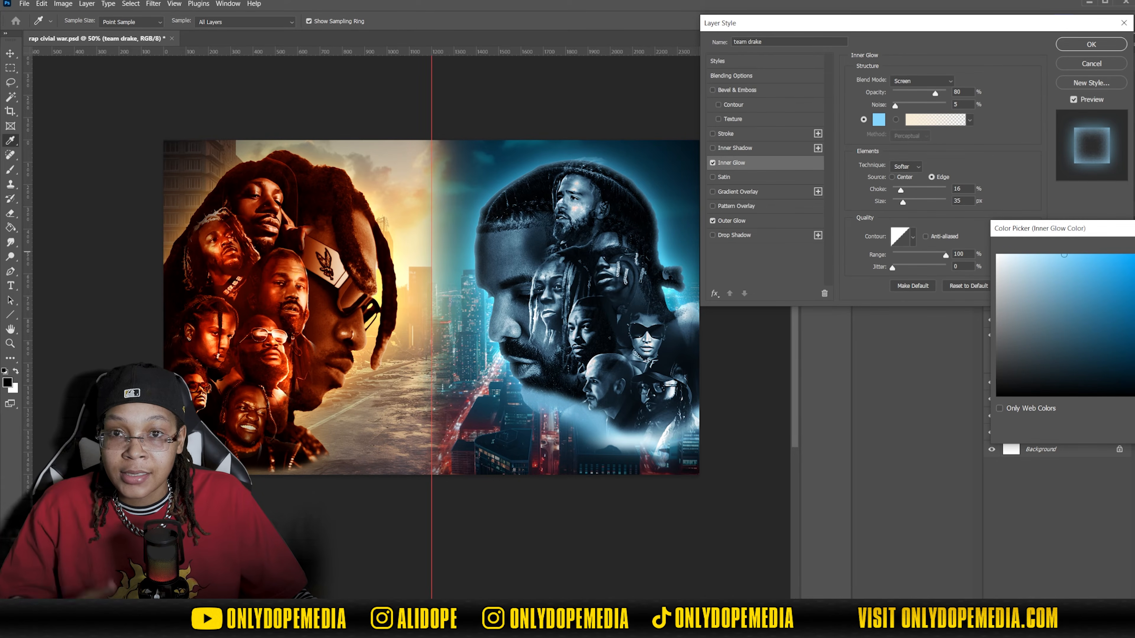
{"action": "left_click", "coordinate": [1134, 251]}
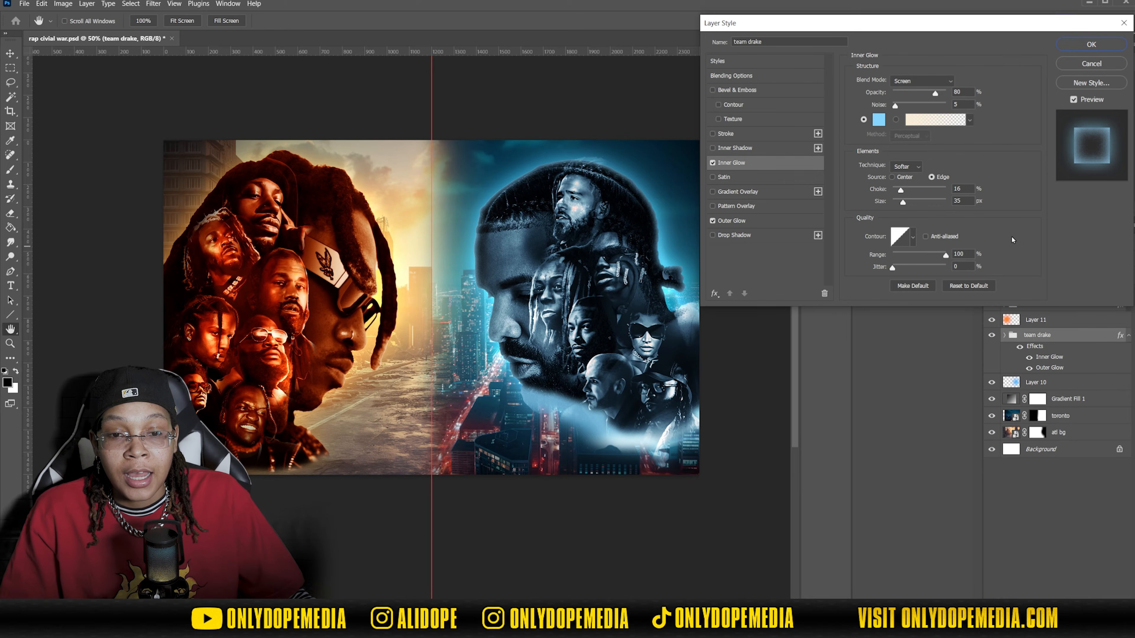
{"action": "left_click", "coordinate": [712, 163]}
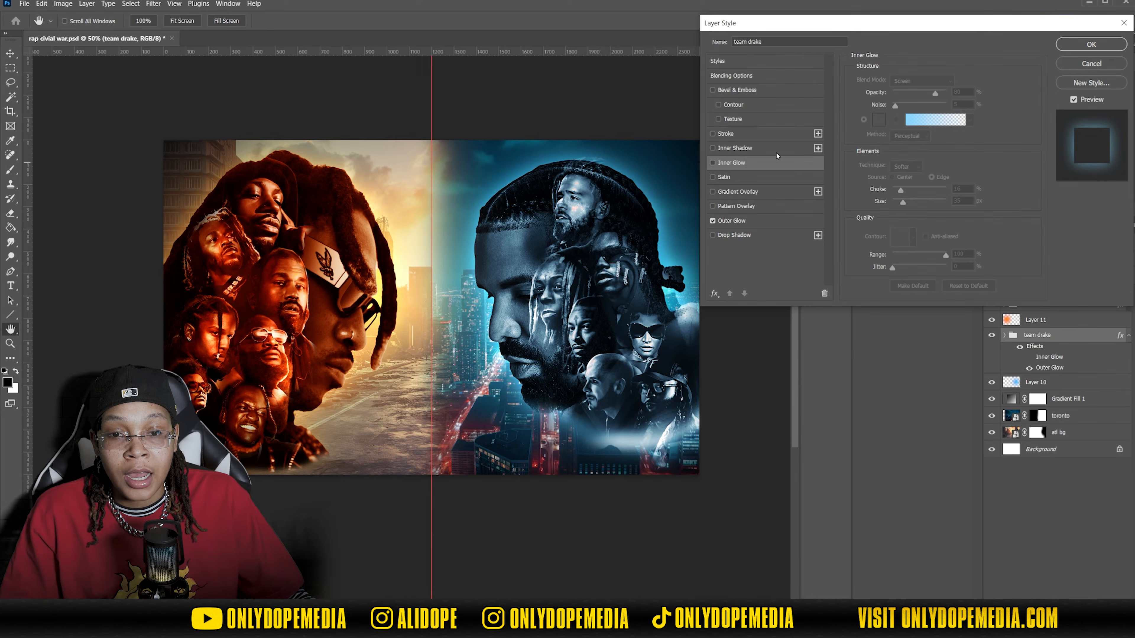
Apply the team drake layer style and prepare a 700 px brush with 19% flow on TEAM FUTURE's Color Fill 4 copy mask.
{"action": "left_click", "coordinate": [1084, 46]}
{"action": "left_click", "coordinate": [1128, 336]}
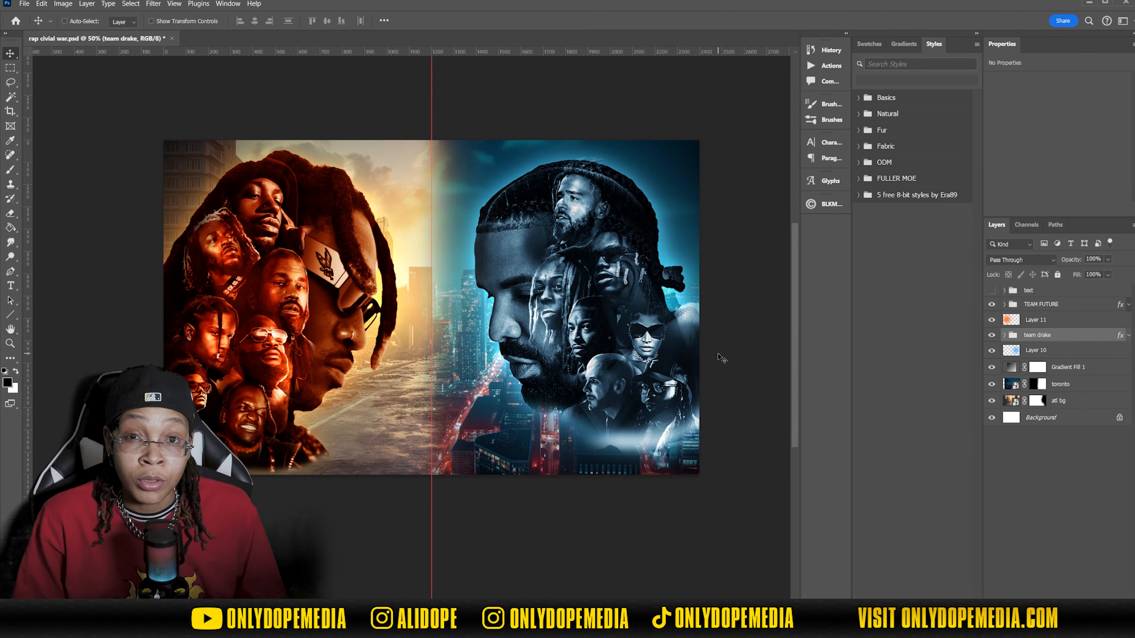
{"action": "left_click", "coordinate": [1041, 305]}
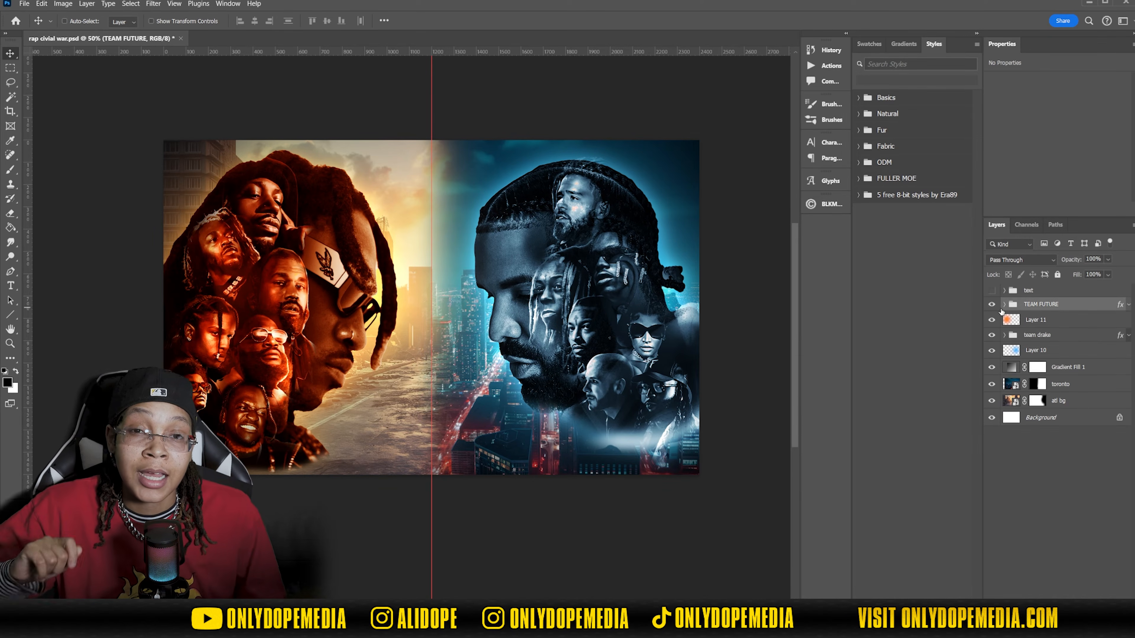
{"action": "left_click", "coordinate": [1004, 304]}
{"action": "left_click", "coordinate": [1013, 489]}
{"action": "key", "text": "b"}
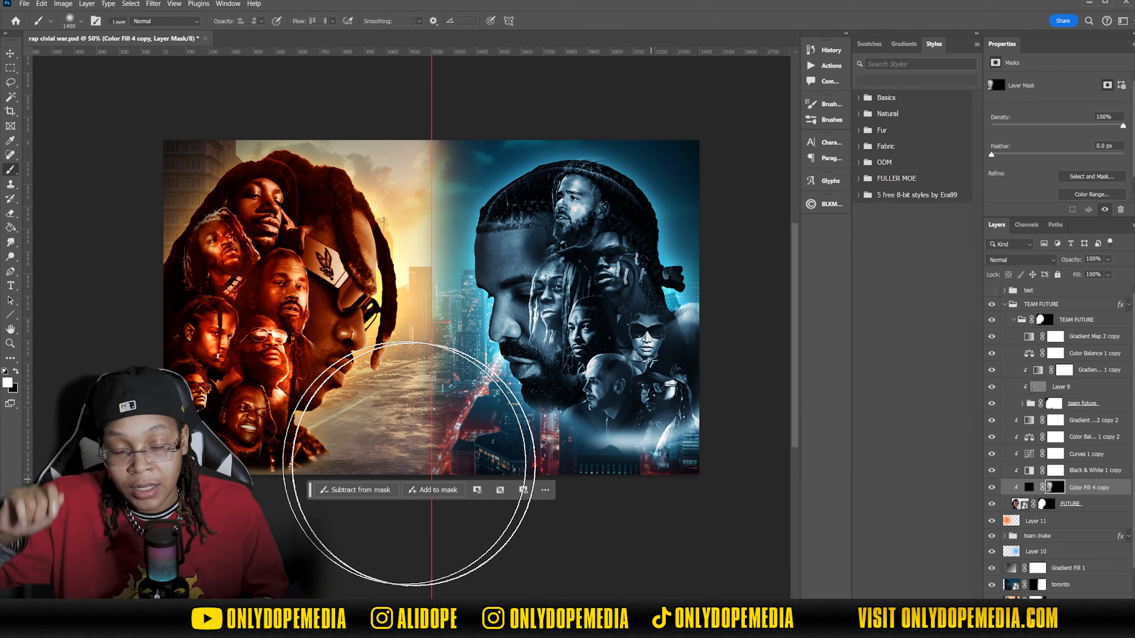
{"action": "left_click_drag", "start_coordinate": [304, 22], "coordinate": [255, 30]}
{"action": "key", "text": "["}
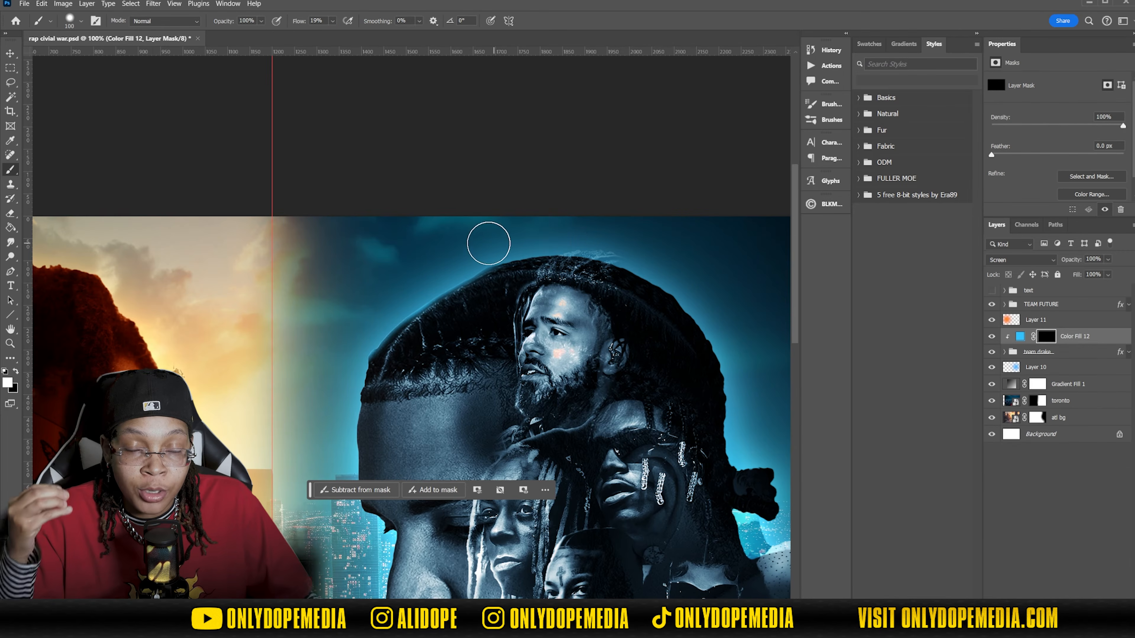
Paint blue rim light onto the Color Fill 12 mask along the edge of the Drake head.
{"action": "left_click_drag", "start_coordinate": [488, 244], "coordinate": [612, 248]}
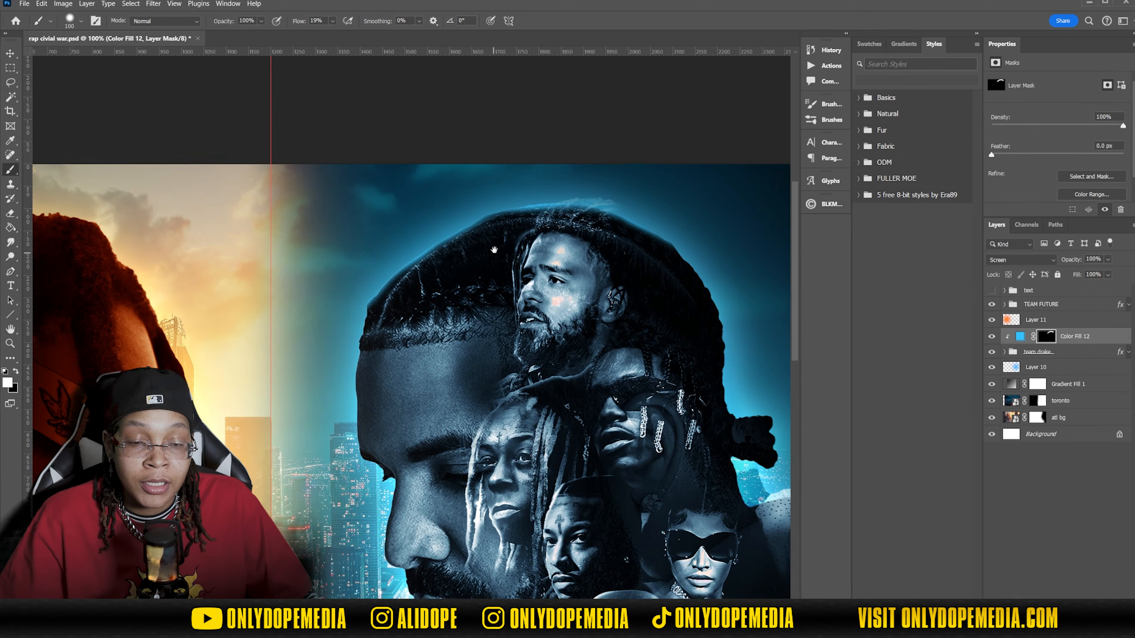
{"action": "double_click", "coordinate": [1103, 336]}
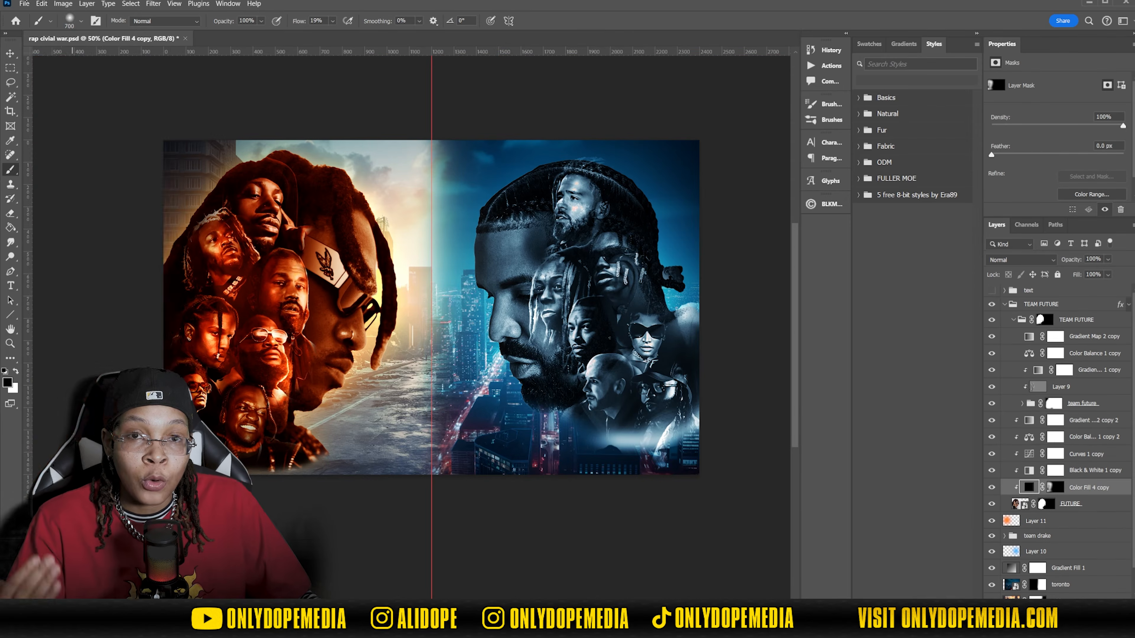
Undo the last edit and paint more shadow over Future's large head on the Color Fill 4 copy mask.
{"action": "left_click", "coordinate": [41, 4]}
{"action": "left_click", "coordinate": [54, 17]}
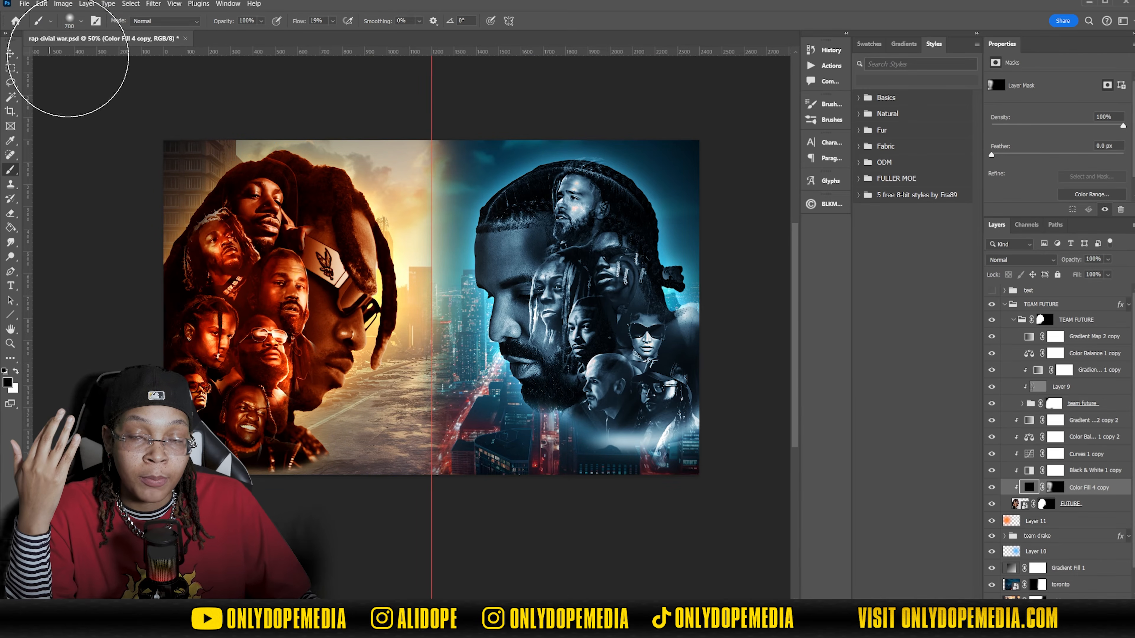
{"action": "left_click", "coordinate": [1055, 487]}
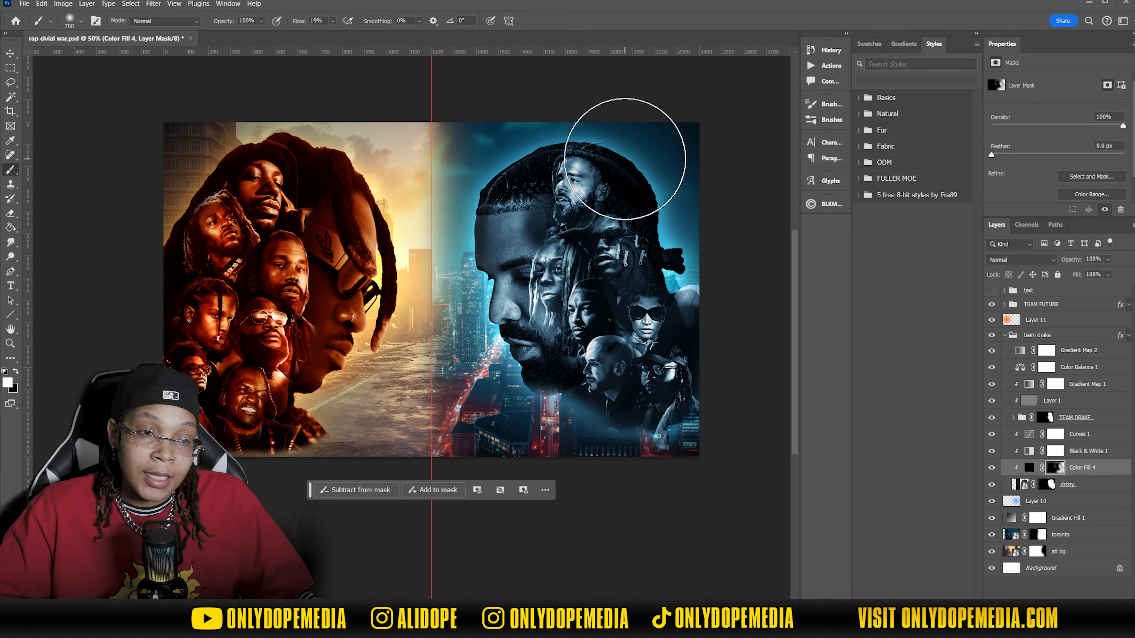
Try a colorized Hue/Saturation adjustment above the team drake group with hue 198, saturation 83 and lightness +27.
{"action": "key", "text": "v"}
{"action": "left_click", "coordinate": [1068, 604]}
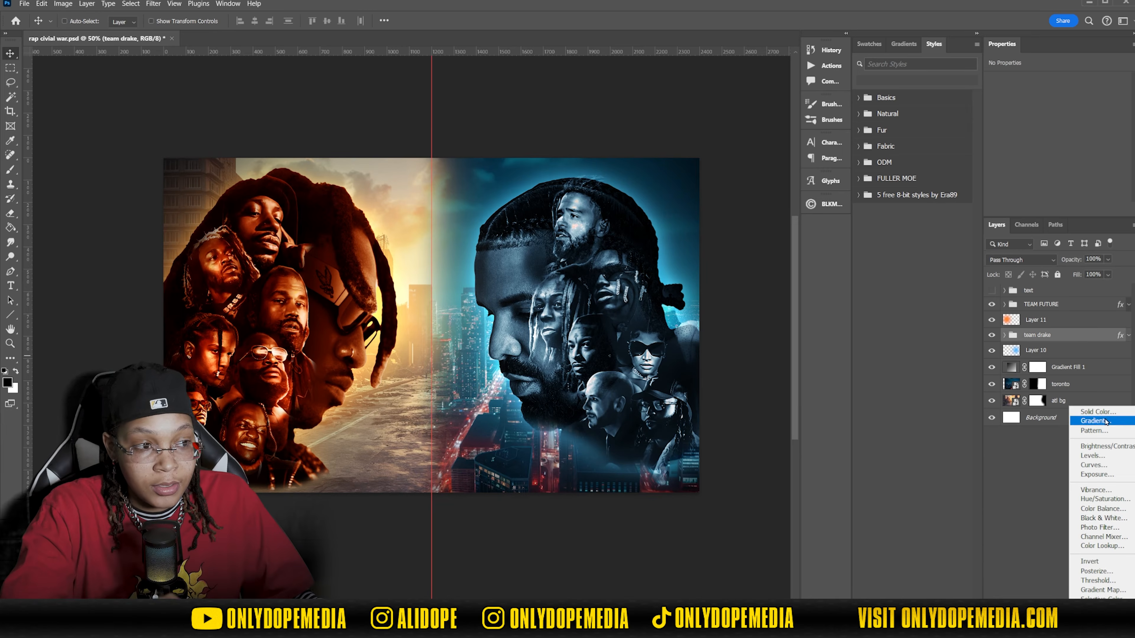
{"action": "left_click", "coordinate": [1100, 502]}
{"action": "left_click", "coordinate": [1046, 182]}
{"action": "left_click_drag", "start_coordinate": [991, 124], "coordinate": [1050, 125]}
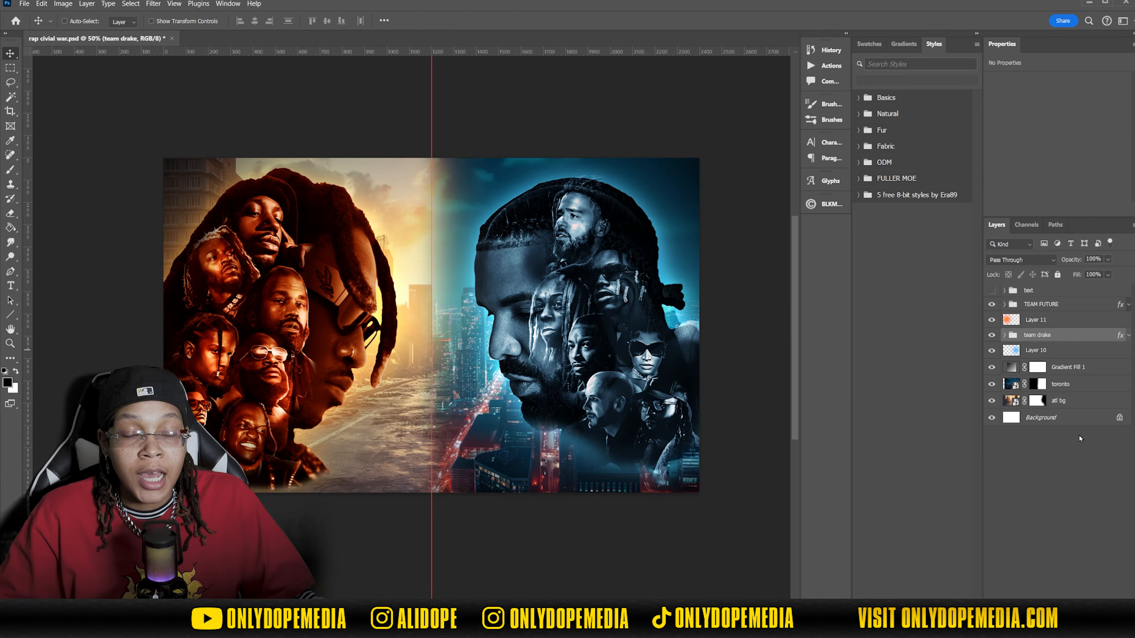
Add a bright blue solid color fill clipped to the team drake group, blend it with Screen and invert its mask.
{"action": "left_click", "coordinate": [1068, 603]}
{"action": "left_click", "coordinate": [1086, 411]}
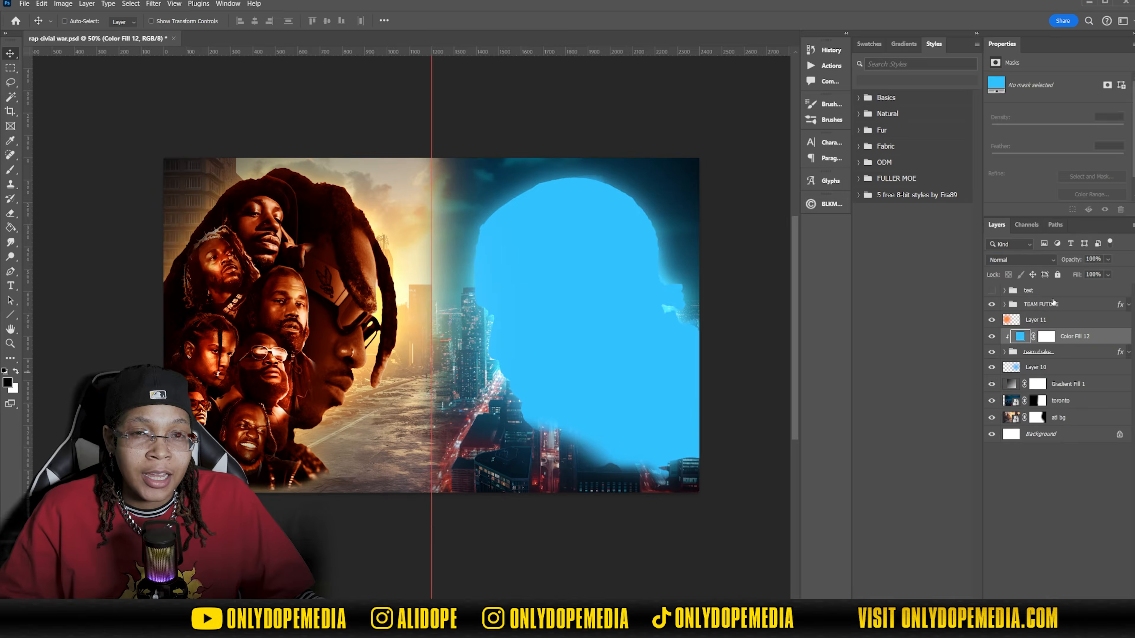
{"action": "left_click", "coordinate": [1021, 260]}
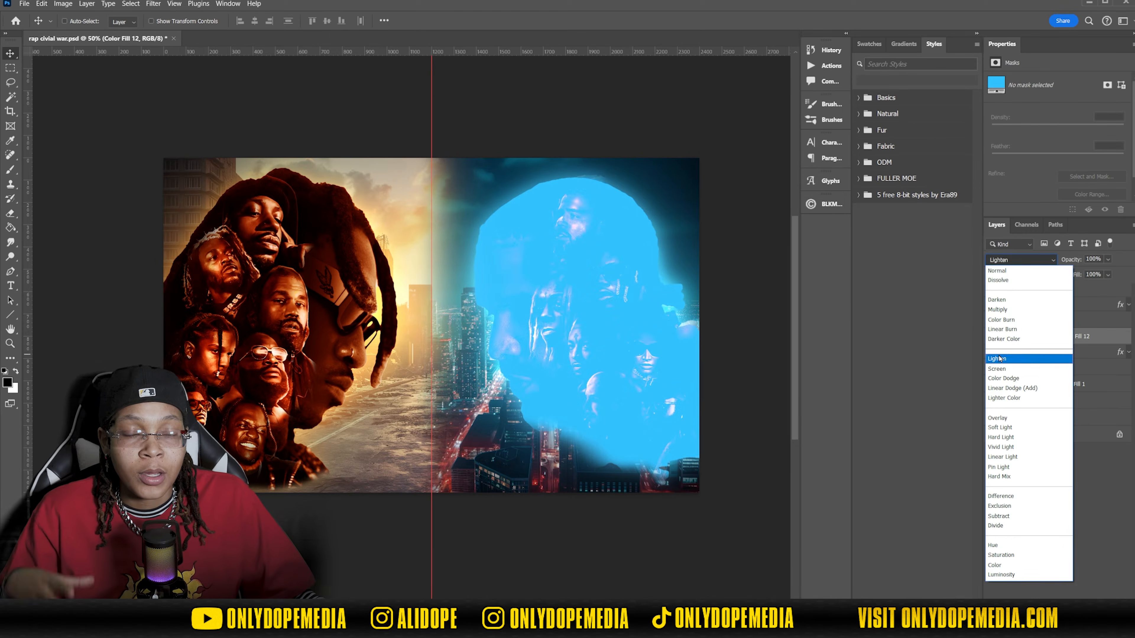
{"action": "left_click", "coordinate": [996, 369]}
{"action": "left_click", "coordinate": [1045, 336]}
{"action": "key", "text": "ctrl+i"}
Prepare a soft 100 px brush with 0% hardness for painting the blue fill's mask at the top of Drake's head.
{"action": "key", "text": "b"}
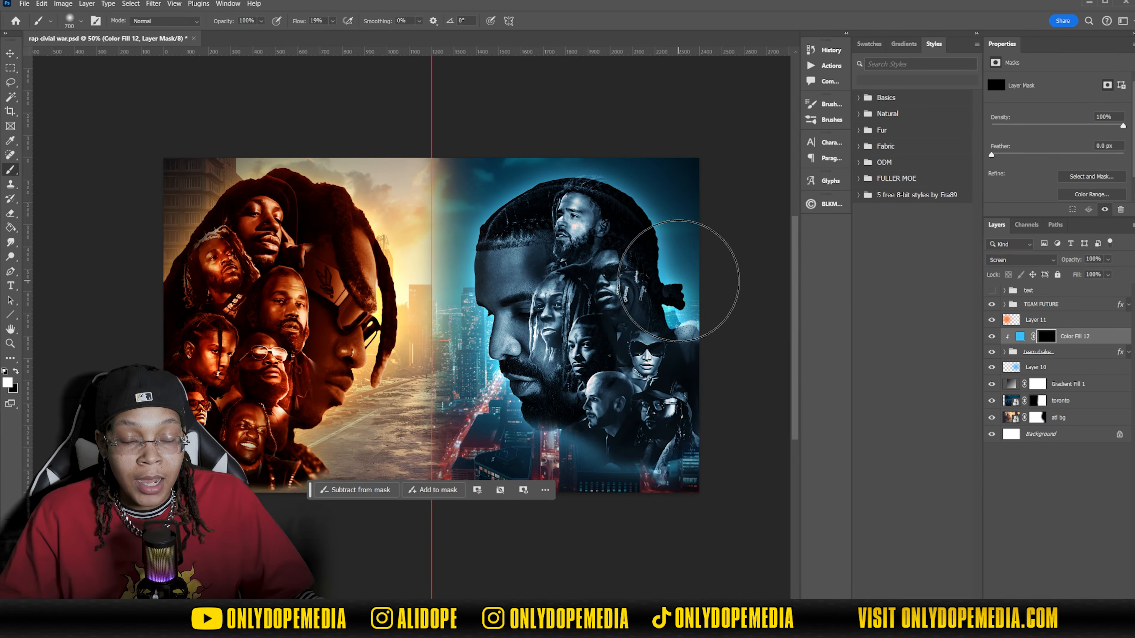
{"action": "key", "text": "ctrl+plus"}
{"action": "key", "text": "ctrl+plus"}
{"action": "left_click_drag", "start_coordinate": [679, 281], "coordinate": [499, 510]}
{"action": "key", "text": "["}
{"action": "key", "text": "["}
{"action": "key", "text": "["}
{"action": "key", "text": "["}
{"action": "key", "text": "["}
{"action": "key", "text": "["}
{"action": "key", "text": "["}
{"action": "key", "text": "["}
{"action": "key", "text": "["}
{"action": "key", "text": "["}
{"action": "left_click", "coordinate": [78, 20]}
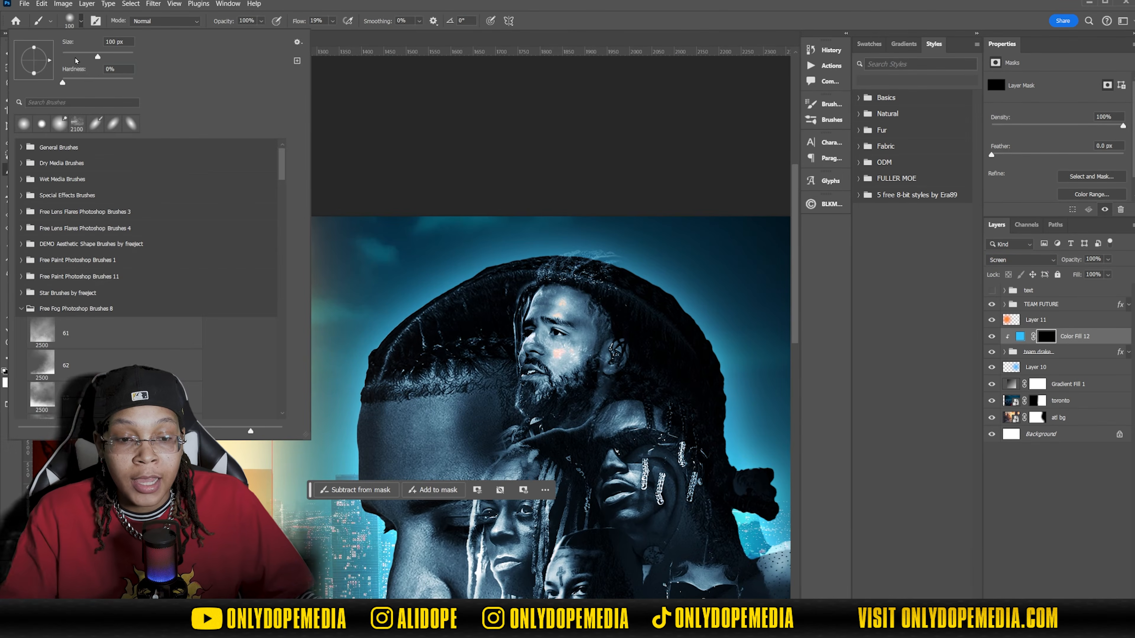
{"action": "key", "text": "Escape"}
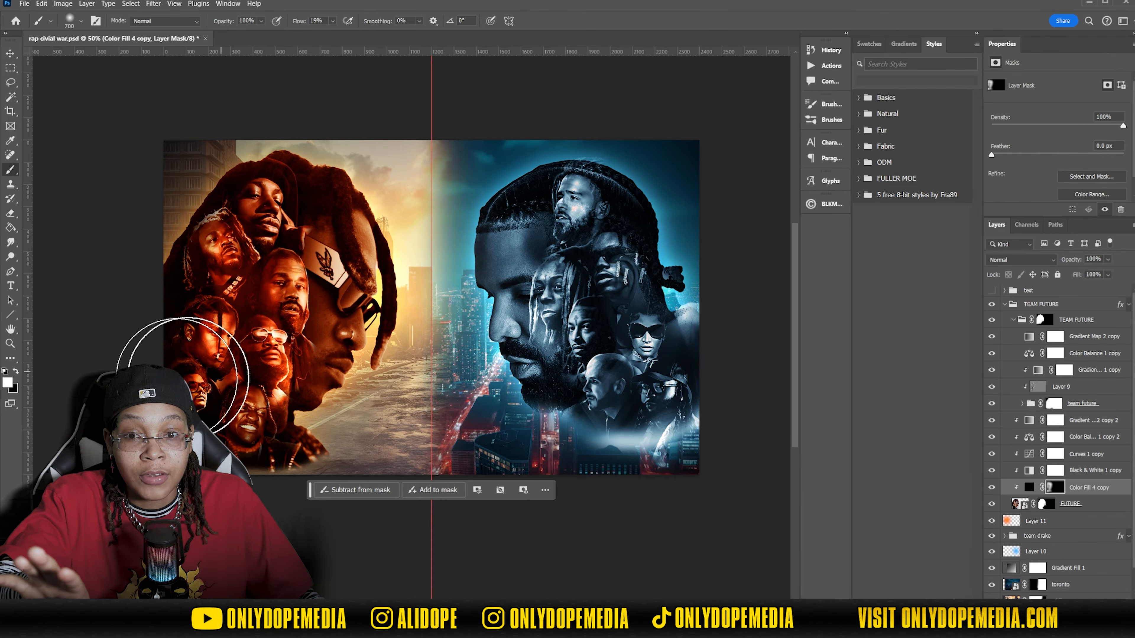
Swap the painting color to black on the Color Fill 4 copy layer and undo the last edit.
{"action": "left_click", "coordinate": [15, 372]}
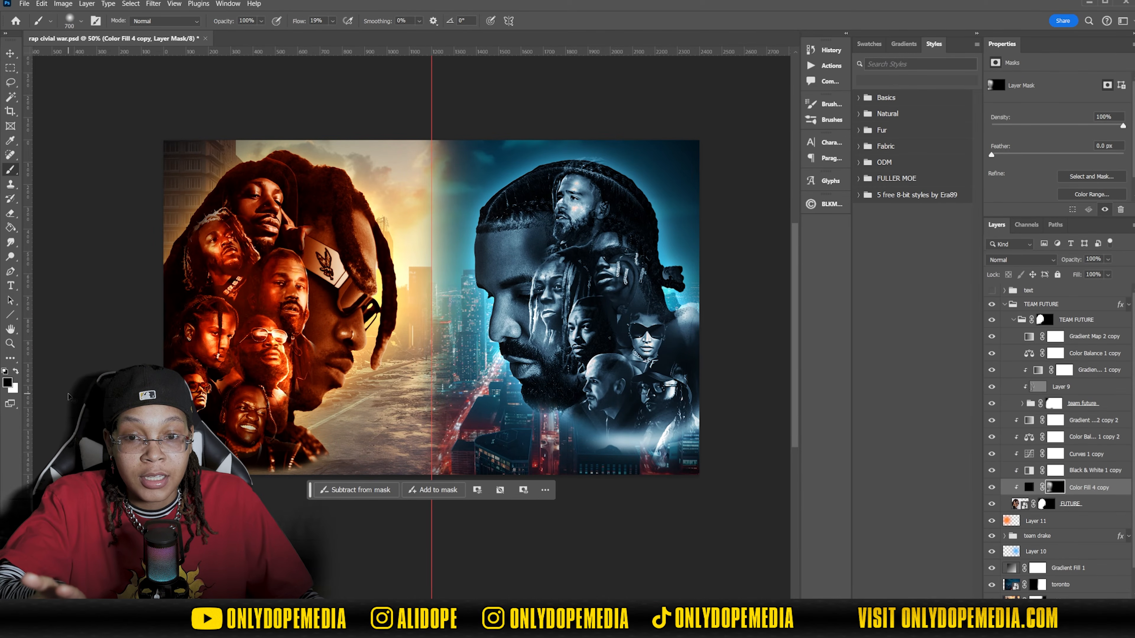
{"action": "key", "text": "ctrl+2"}
{"action": "key", "text": "ctrl+z"}
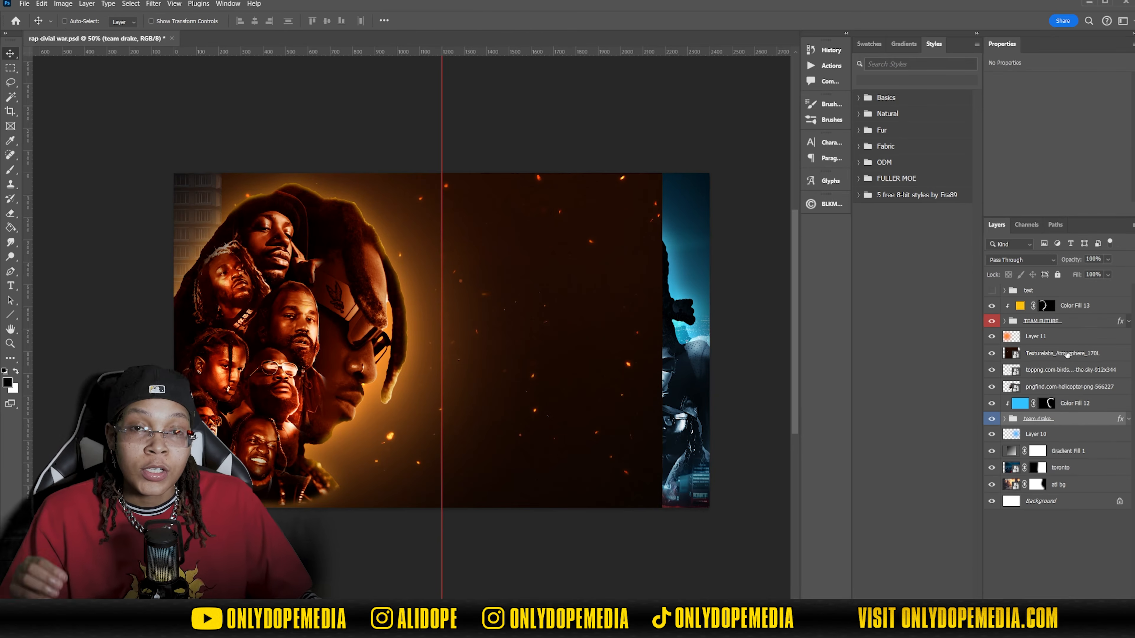
Place the Texturelabs_Atmosphere_170L texture above the TEAM FUTURE group, shift it over the orange side and blend it with Linear Dodge (Add).
{"action": "left_click_drag", "start_coordinate": [1067, 354], "coordinate": [1038, 304]}
{"action": "left_click_drag", "start_coordinate": [520, 323], "coordinate": [357, 320]}
{"action": "left_click", "coordinate": [1021, 260]}
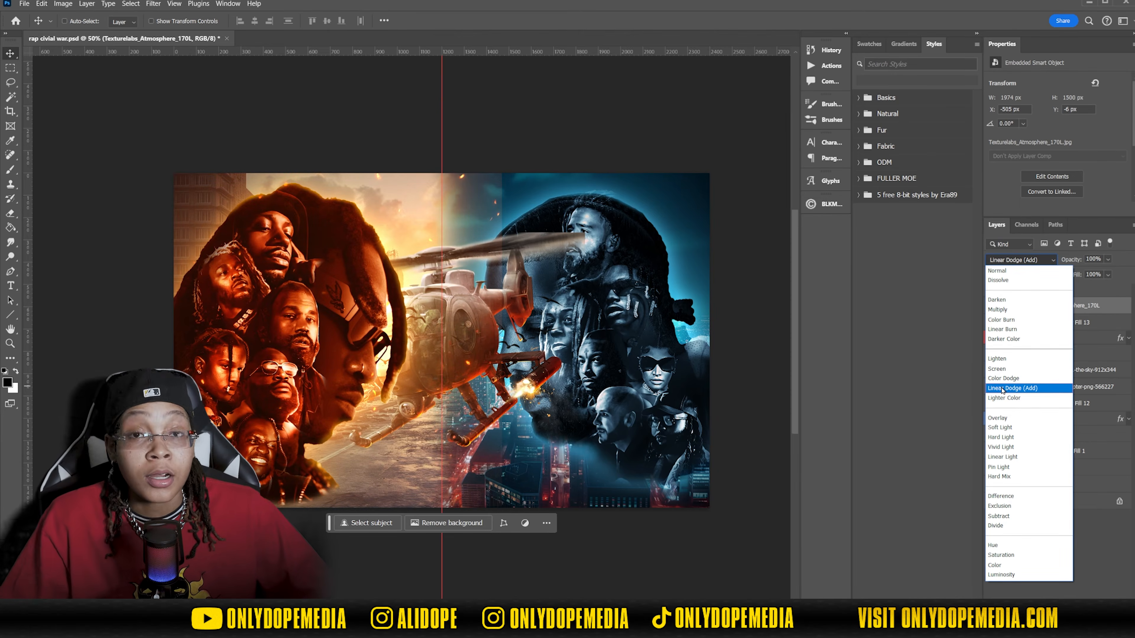
{"action": "left_click", "coordinate": [1001, 388]}
Position a copy of the atmosphere texture over the team drake side and hide the helicopter and birds layers.
{"action": "left_click_drag", "start_coordinate": [329, 305], "coordinate": [367, 309]}
{"action": "left_click_drag", "start_coordinate": [731, 241], "coordinate": [729, 240]}
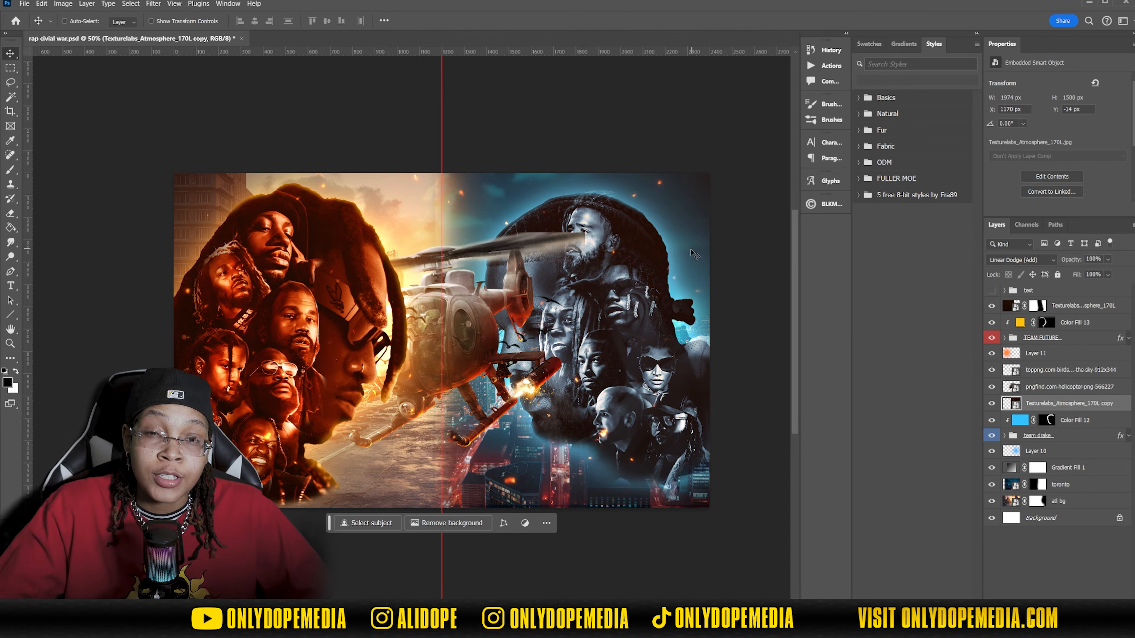
{"action": "left_click_drag", "start_coordinate": [992, 386], "coordinate": [992, 370]}
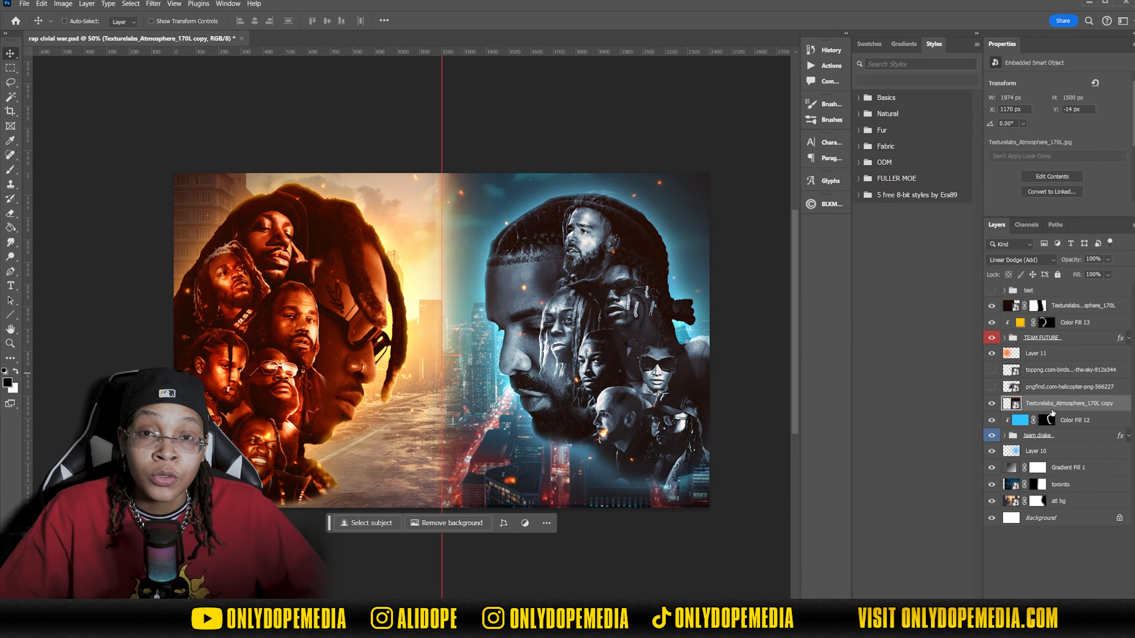
Shift the hue of the Texturelabs_Atmosphere_170L copy layer to blue with a Hue/Saturation adjustment.
{"action": "left_click", "coordinate": [63, 4]}
{"action": "mouse_move", "coordinate": [89, 30]}
{"action": "left_click", "coordinate": [223, 87]}
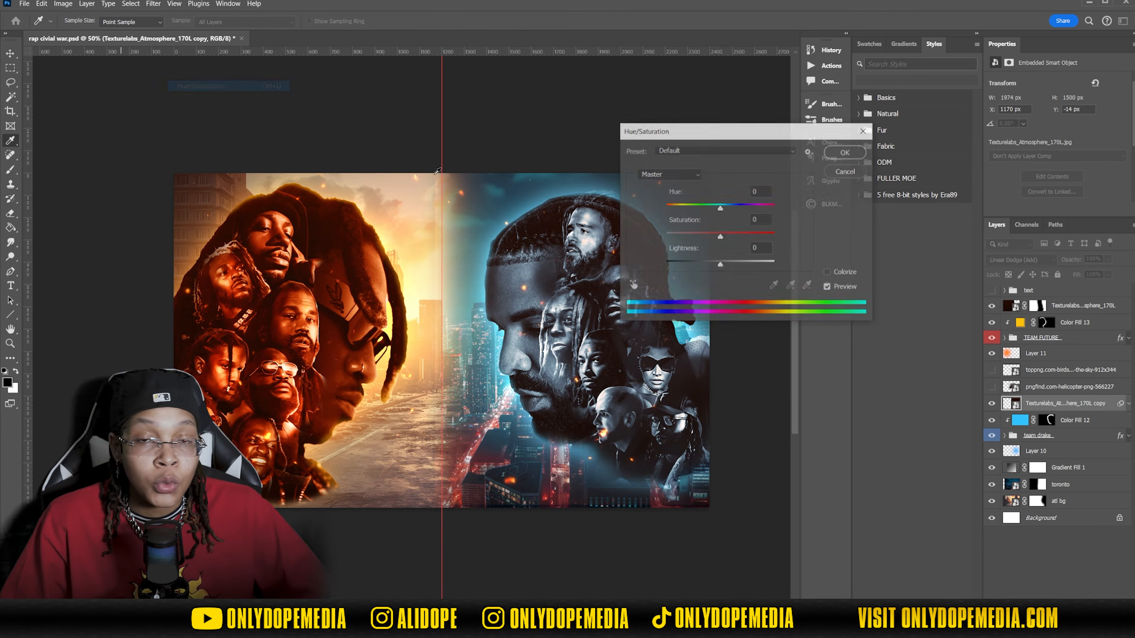
{"action": "left_click_drag", "start_coordinate": [735, 211], "coordinate": [780, 213]}
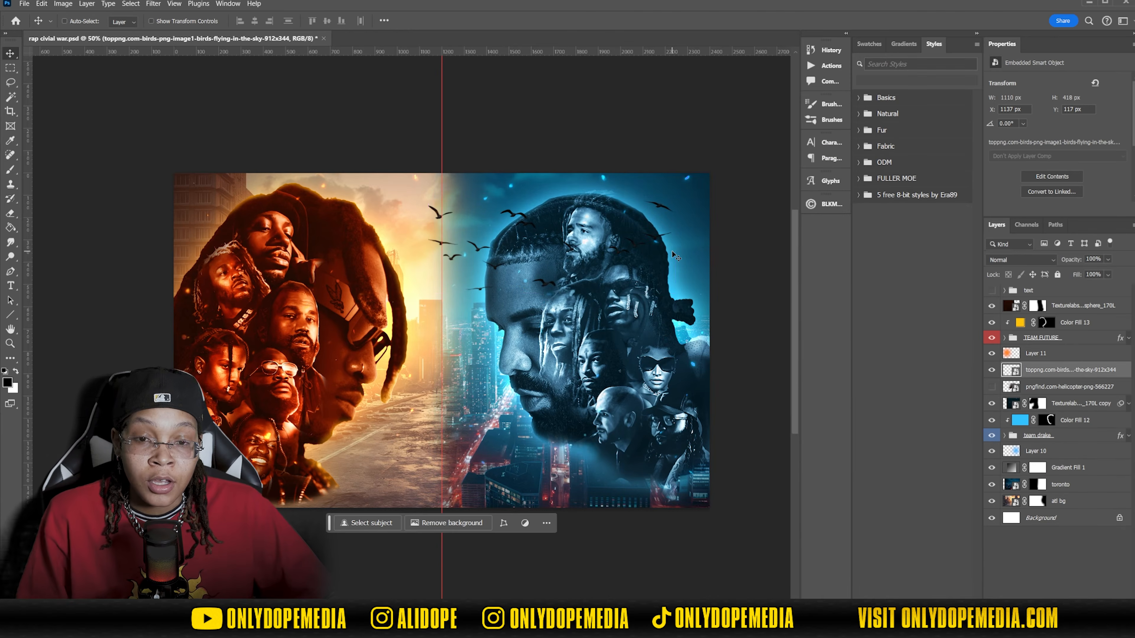
Flip the birds layer horizontally, scale it to about 55% and place it at the outer edge of the blue side.
{"action": "left_click", "coordinate": [41, 4]}
{"action": "mouse_move", "coordinate": [89, 251]}
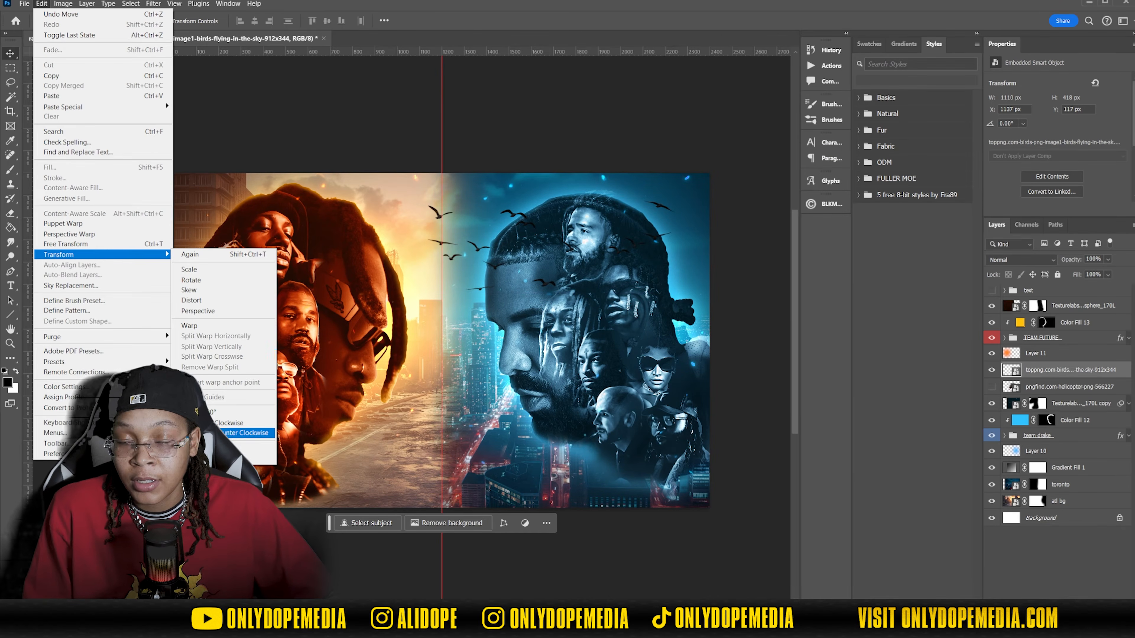
{"action": "left_click", "coordinate": [211, 330]}
{"action": "key", "text": "ctrl+t"}
{"action": "left_click_drag", "start_coordinate": [672, 246], "coordinate": [561, 246]}
{"action": "left_click_drag", "start_coordinate": [515, 259], "coordinate": [688, 259]}
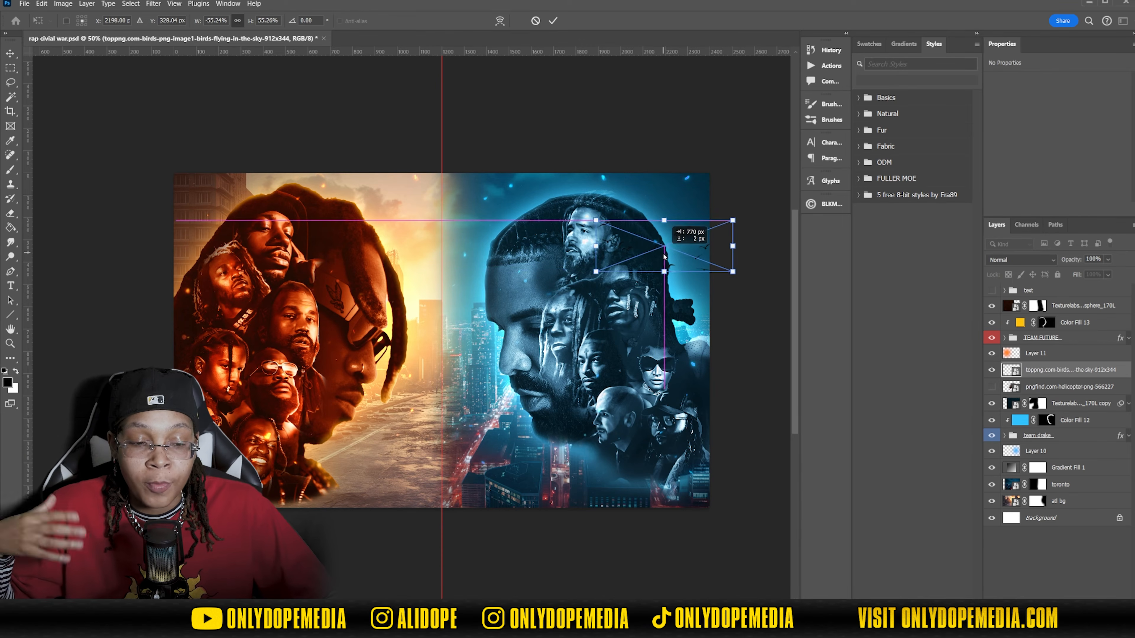
{"action": "key", "text": "Return"}
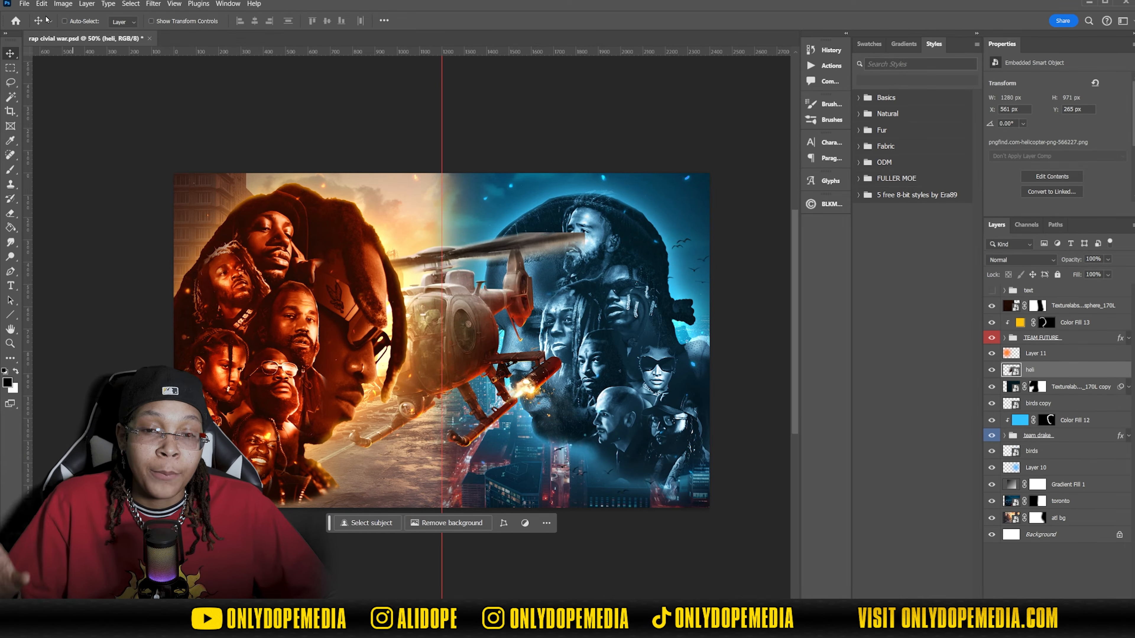
Flip the helicopter, scale it to about 22%, tilt it slightly and place it in the orange sky beside the centre guide.
{"action": "left_click", "coordinate": [42, 3]}
{"action": "mouse_move", "coordinate": [95, 247]}
{"action": "left_click", "coordinate": [210, 449]}
{"action": "left_click_drag", "start_coordinate": [584, 448], "coordinate": [385, 300]}
{"action": "left_click_drag", "start_coordinate": [326, 255], "coordinate": [438, 235]}
{"action": "left_click_drag", "start_coordinate": [416, 231], "coordinate": [418, 265]}
{"action": "key", "text": "Return"}
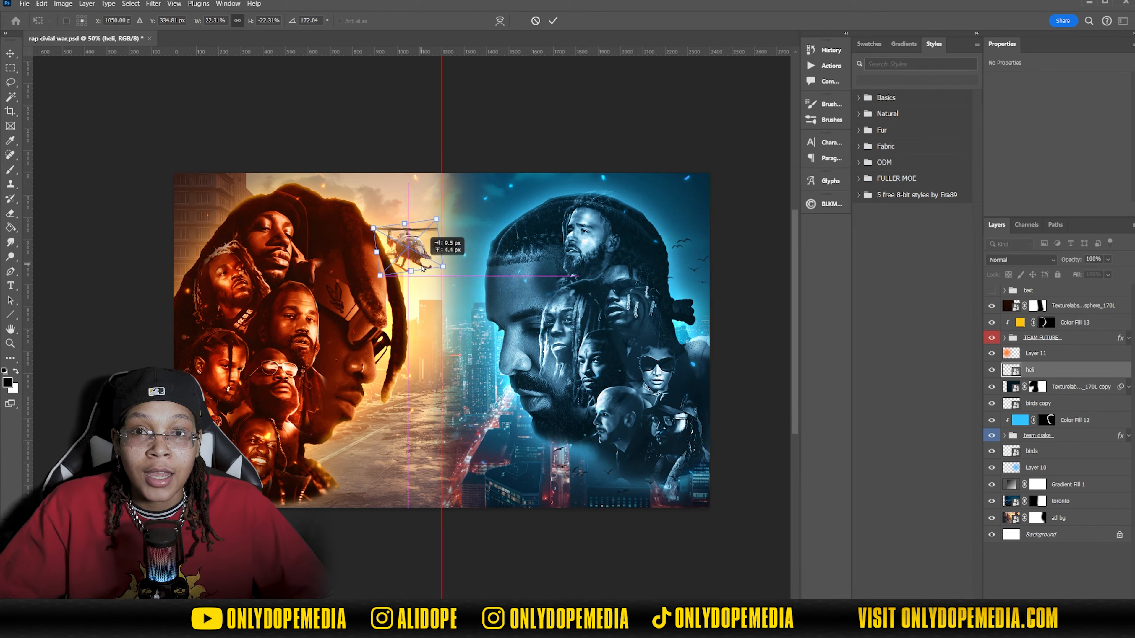
Clip an Exposure adjustment to the helicopter with exposure +1.24, offset +0.0508 and gamma correction 0.48.
{"action": "left_click", "coordinate": [1069, 620]}
{"action": "left_click", "coordinate": [1079, 479]}
{"action": "right_click", "coordinate": [1087, 372]}
{"action": "left_click", "coordinate": [1122, 334]}
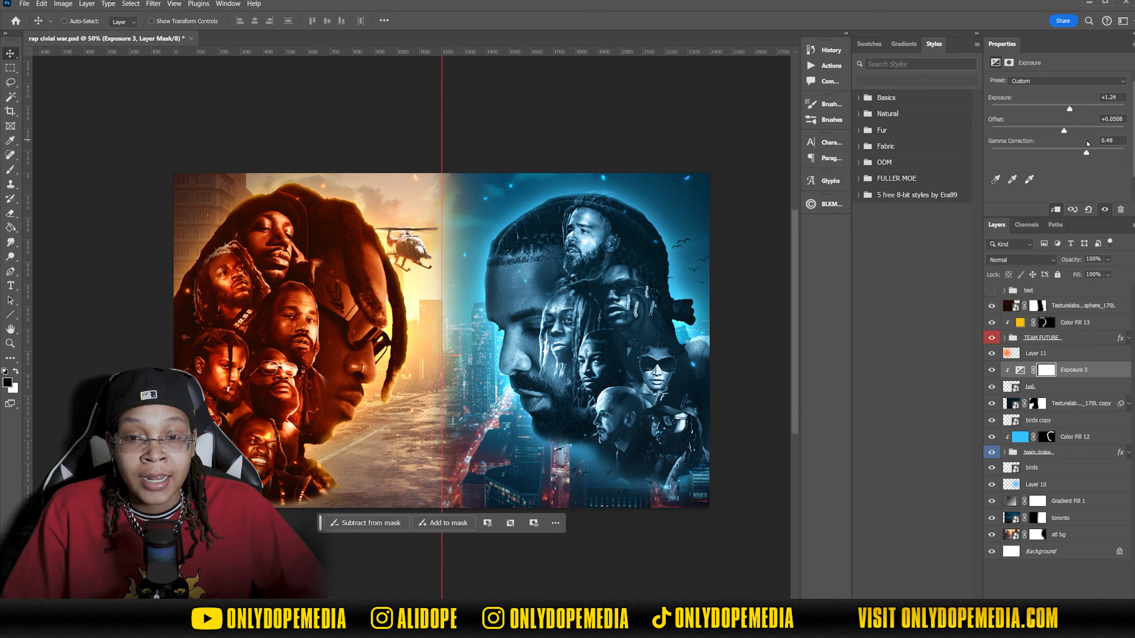
Apply a Gaussian Blur with a 0.6-pixel radius to the helicopter layer.
{"action": "left_click", "coordinate": [1098, 392]}
{"action": "left_click", "coordinate": [154, 3]}
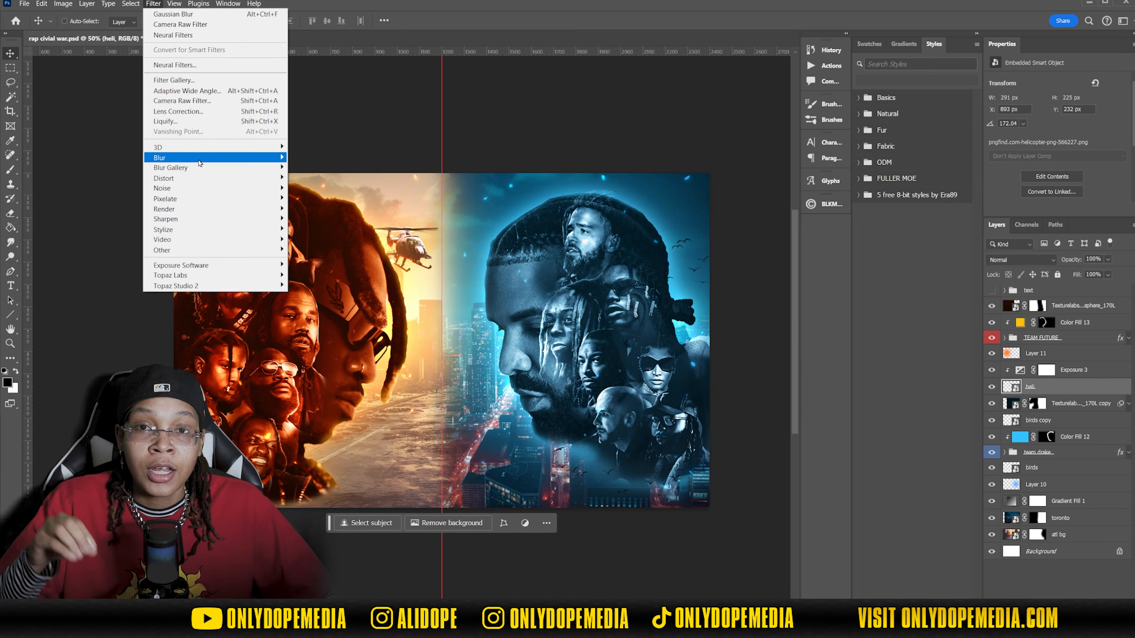
{"action": "left_click", "coordinate": [312, 199]}
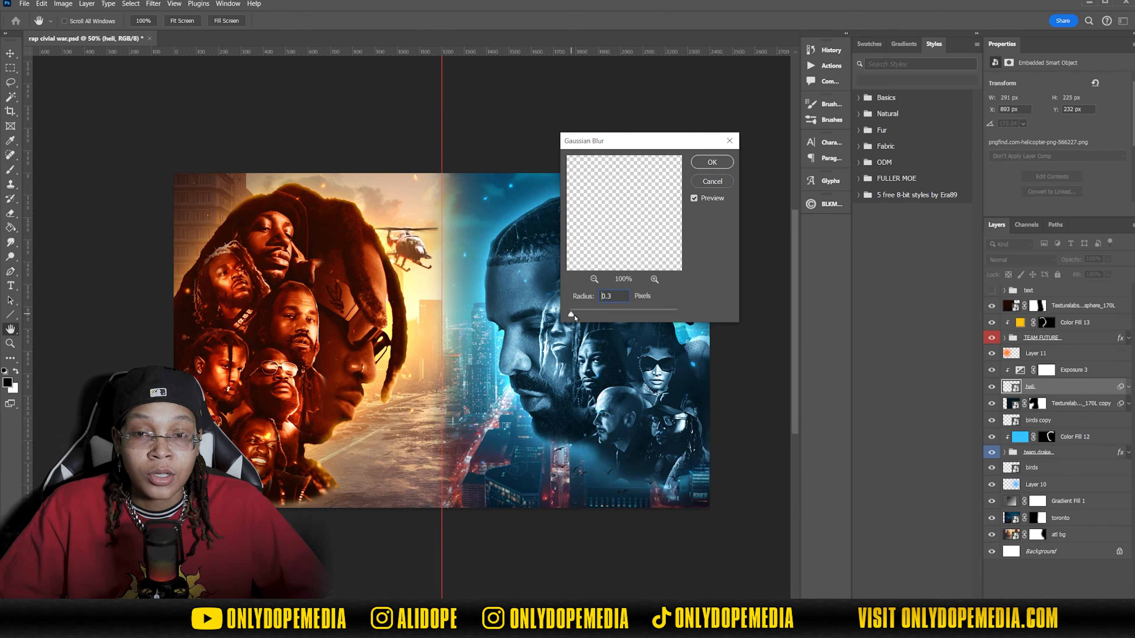
{"action": "left_click", "coordinate": [710, 162]}
Duplicate the helicopter layer and apply a Motion Blur to the lower of the two helicopter layers.
{"action": "key", "text": "ctrl+j"}
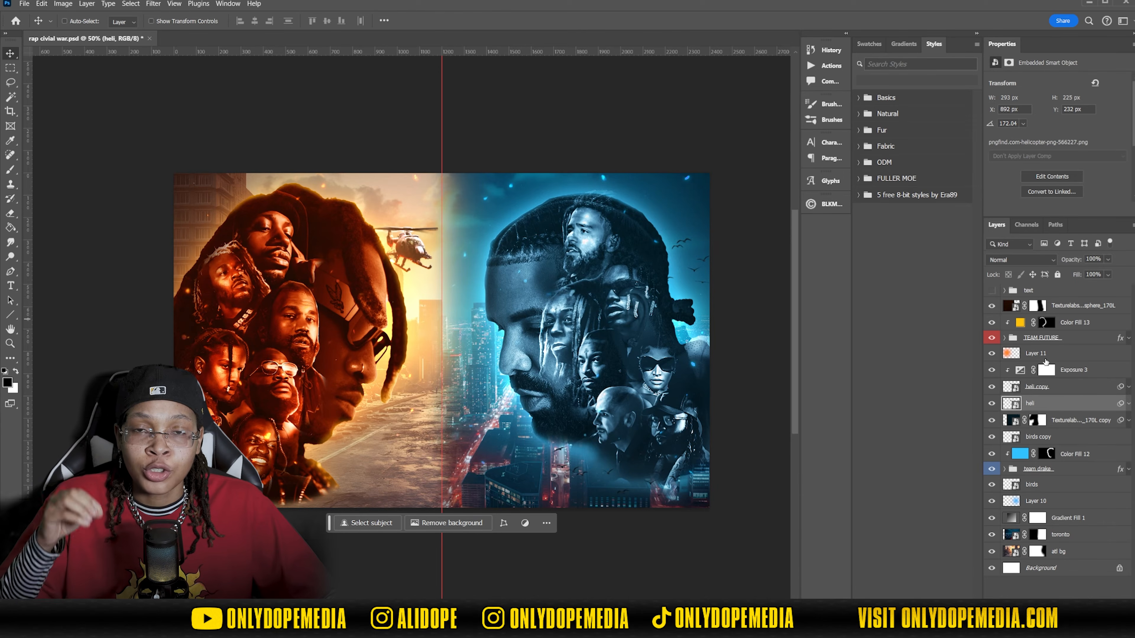
{"action": "left_click_drag", "start_coordinate": [1049, 392], "coordinate": [1049, 382]}
{"action": "left_click", "coordinate": [1062, 404]}
{"action": "key", "text": "ctrl+z"}
{"action": "left_click", "coordinate": [1045, 400]}
{"action": "left_click", "coordinate": [153, 5]}
{"action": "mouse_move", "coordinate": [188, 158]}
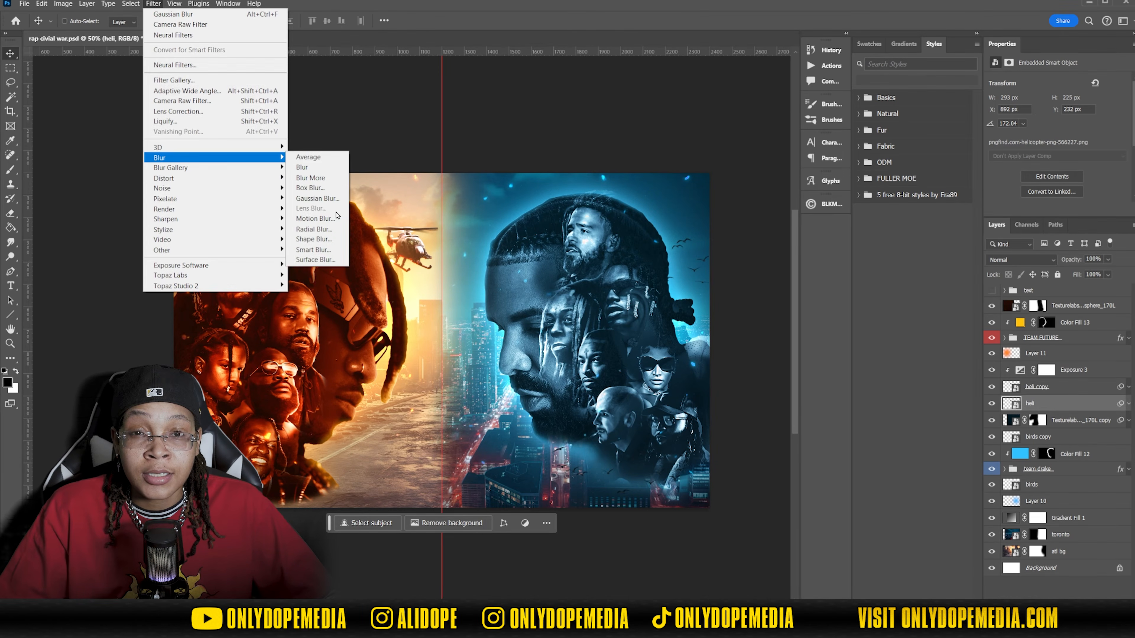
{"action": "left_click", "coordinate": [312, 216]}
{"action": "left_click", "coordinate": [687, 99]}
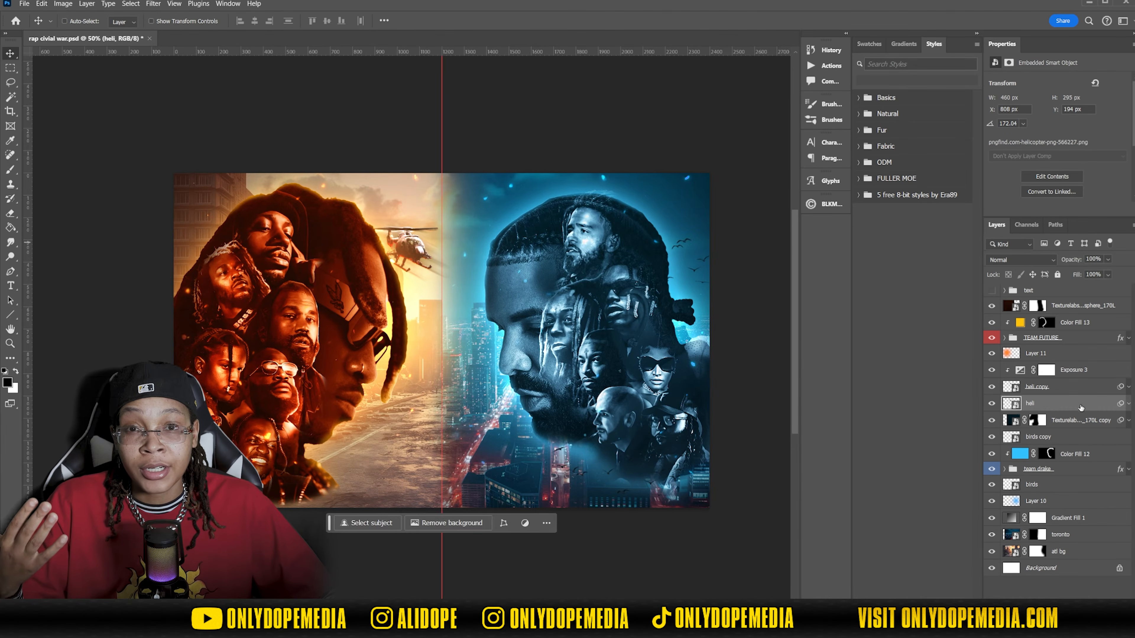
Shift the motion-blurred helicopter about 79 px left and 32 px up behind the sharp one, and save the document.
{"action": "left_click_drag", "start_coordinate": [454, 293], "coordinate": [432, 281]}
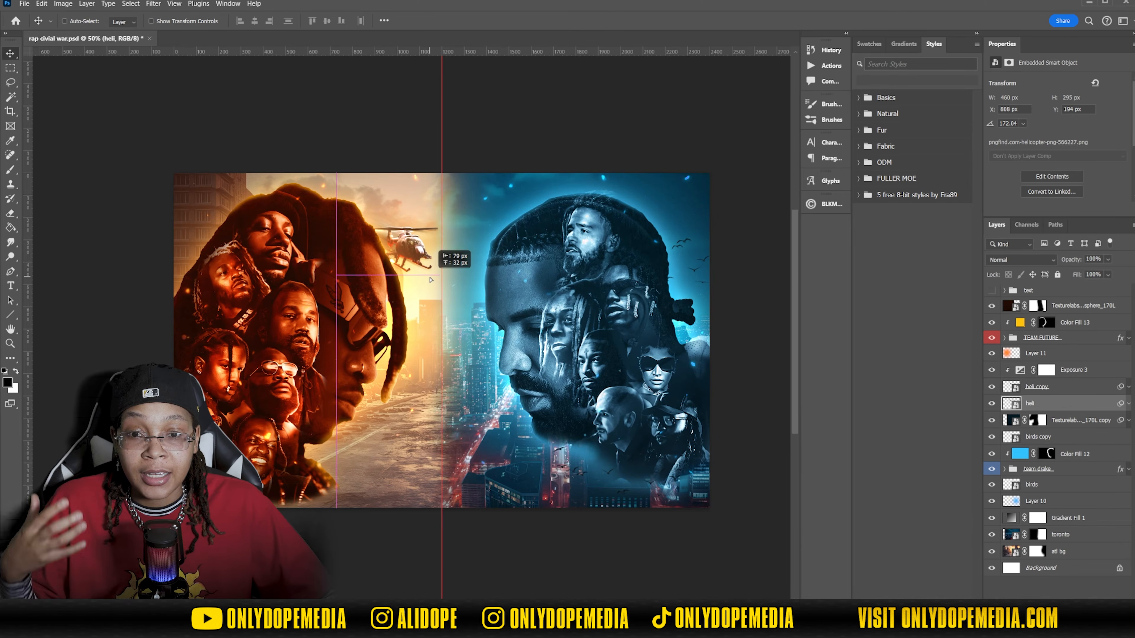
{"action": "left_click_drag", "start_coordinate": [430, 279], "coordinate": [430, 279]}
{"action": "key", "text": "ctrl+s"}
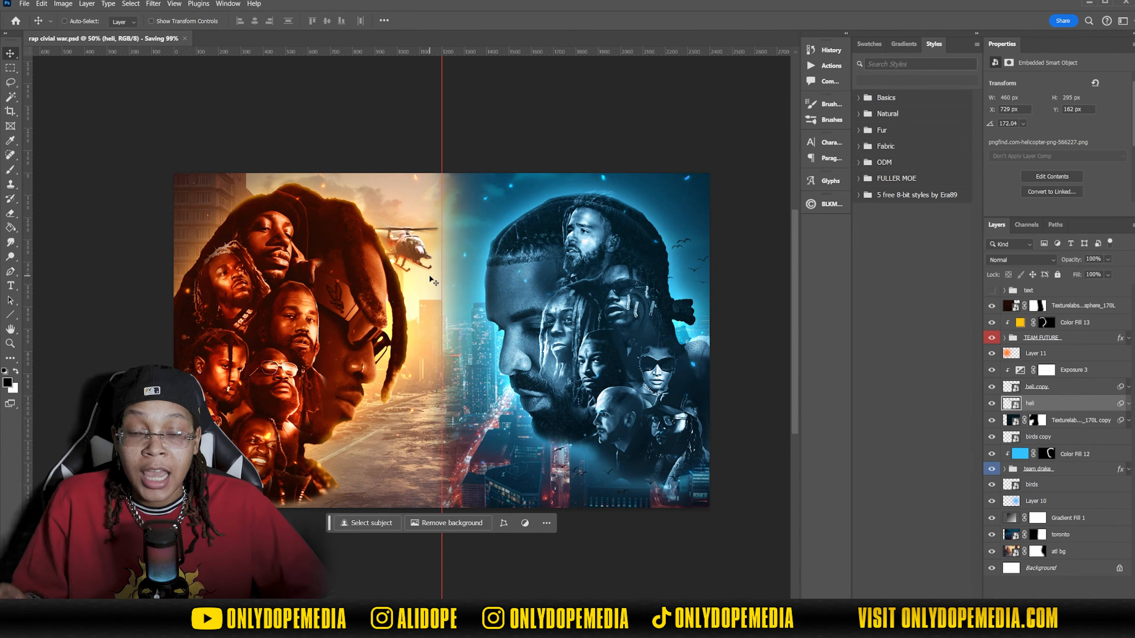
Move the helicopter layers and their Exposure adjustment above Color Fill 13 and reposition the helicopter in the poster's upper-left corner.
{"action": "left_click", "coordinate": [1074, 389], "text": "ctrl"}
{"action": "left_click", "coordinate": [1086, 373], "text": "ctrl"}
{"action": "left_click_drag", "start_coordinate": [1086, 374], "coordinate": [1083, 315]}
{"action": "left_click_drag", "start_coordinate": [418, 253], "coordinate": [233, 211]}
{"action": "left_click", "coordinate": [1079, 323]}
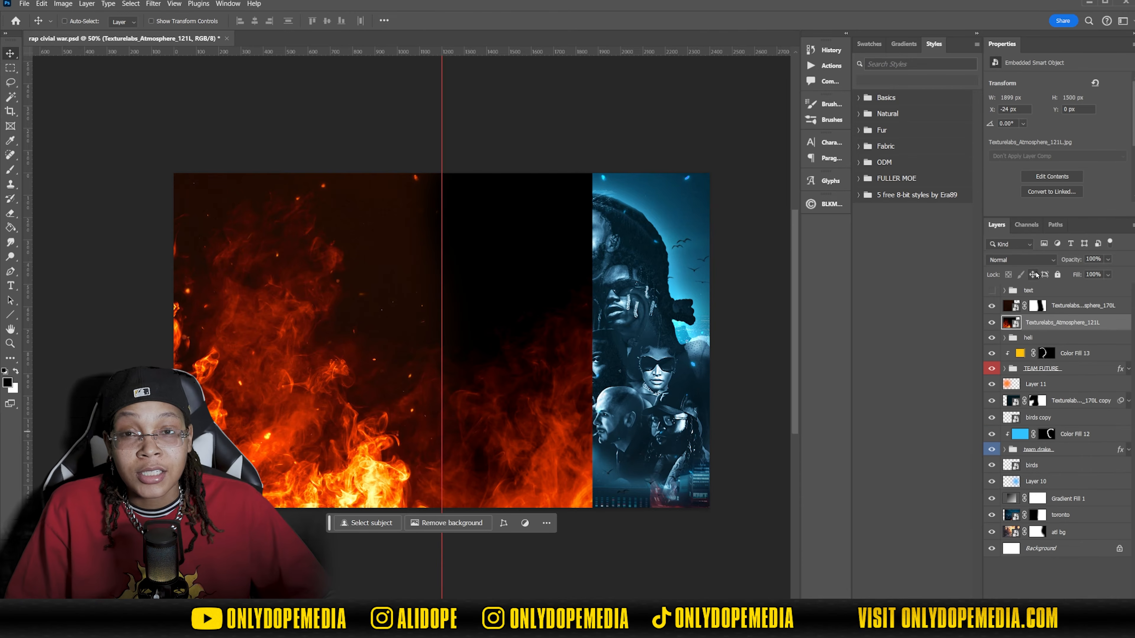
Try different blend modes, including Soft Light, on the Texturelabs_Atmosphere_121L texture.
{"action": "left_click", "coordinate": [1021, 260]}
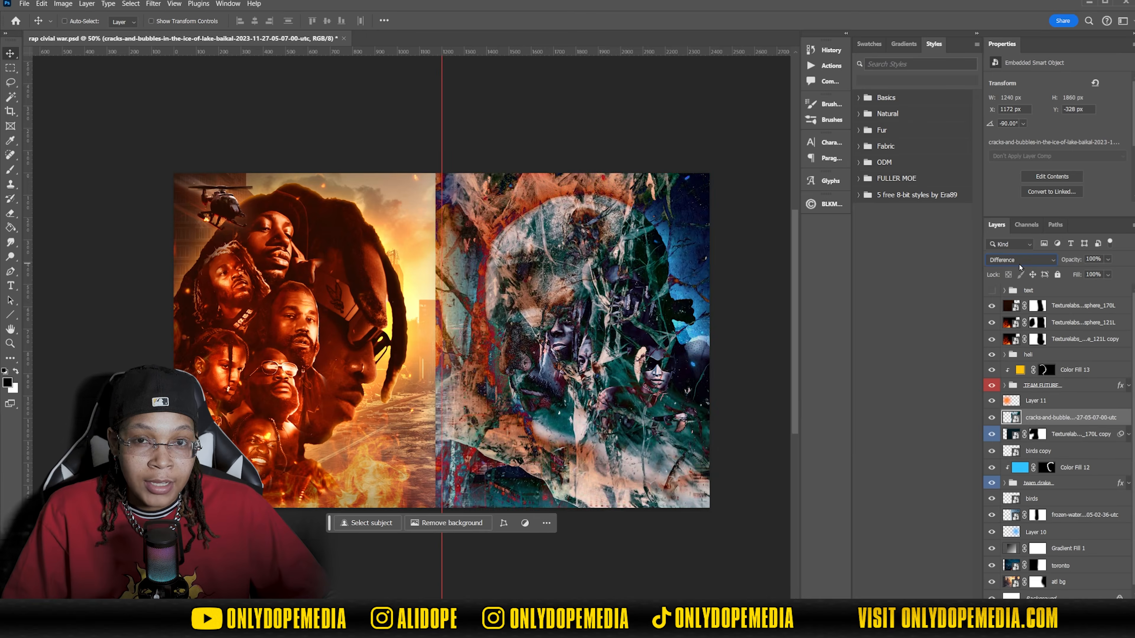
{"action": "scroll", "coordinate": [1018, 264], "scroll_direction": "up", "scroll_amount": 12}
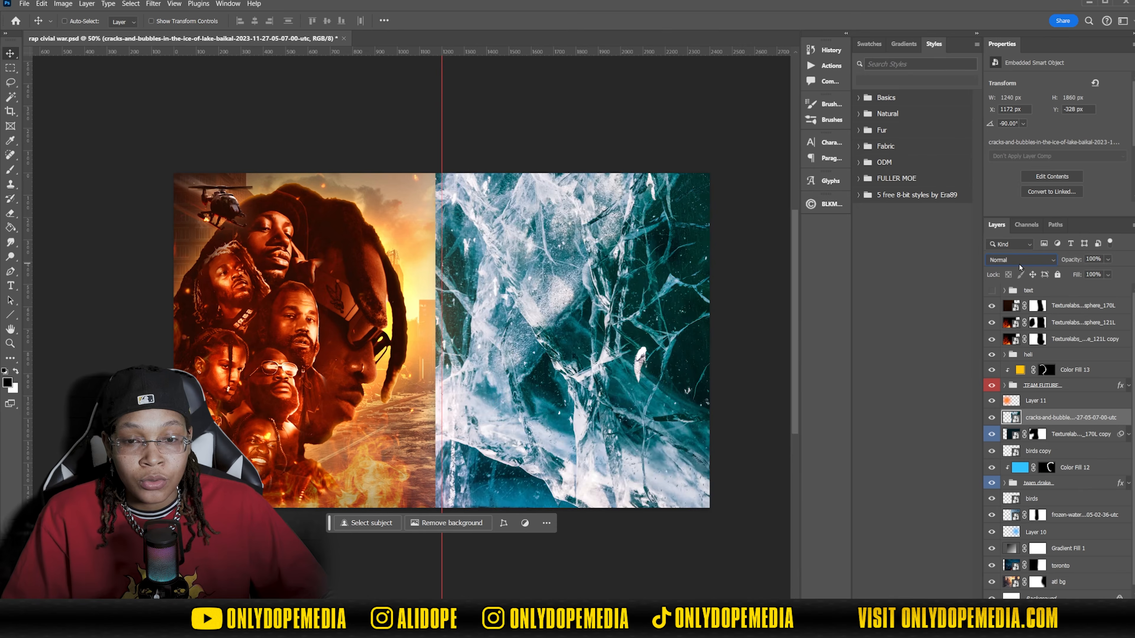
Set the cracked-ice layer to Screen at 78% opacity, add a layer mask and brush the ice away near the centre and faces.
{"action": "scroll", "coordinate": [1019, 263], "scroll_direction": "down", "scroll_amount": 1}
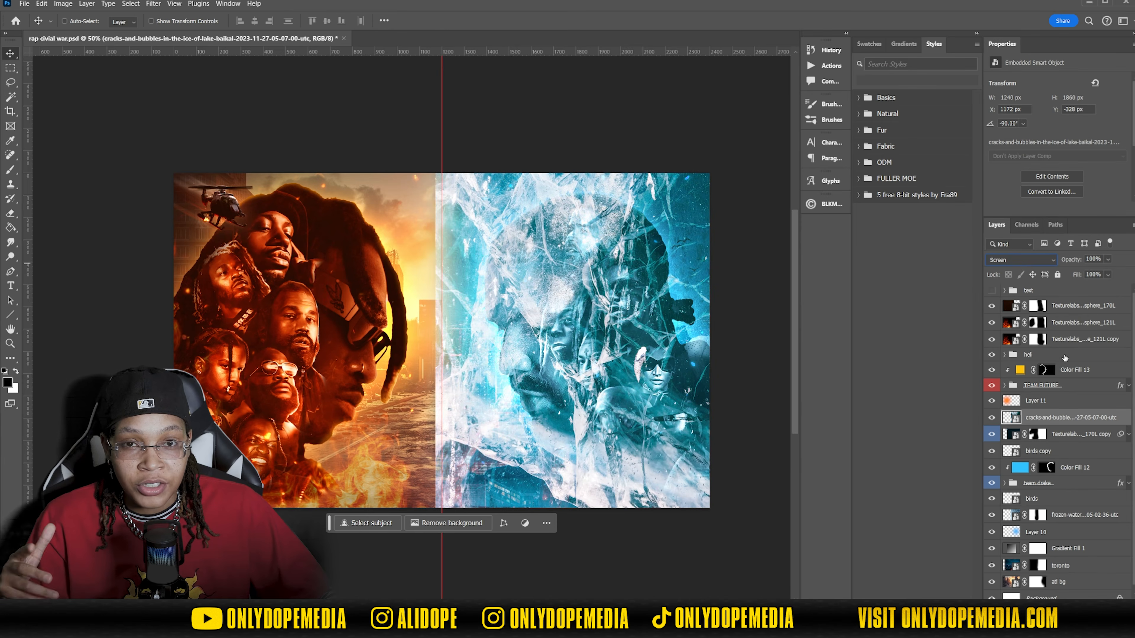
{"action": "left_click", "coordinate": [1050, 616]}
{"action": "key", "text": "7"}
{"action": "key", "text": "8"}
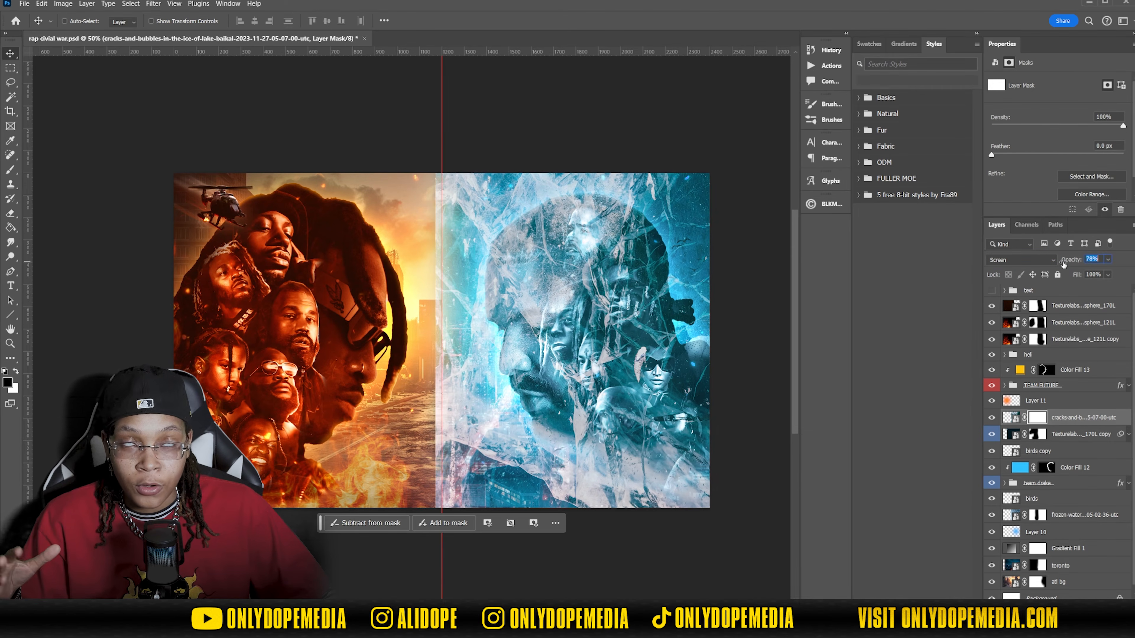
{"action": "key", "text": "b"}
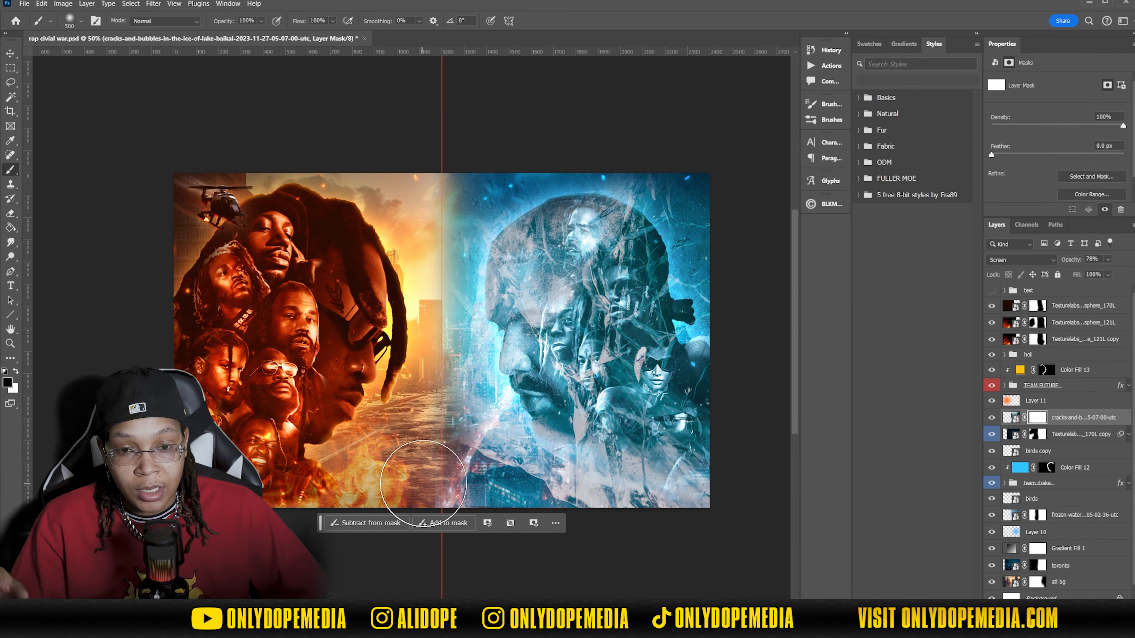
{"action": "mouse_move", "coordinate": [449, 342]}
{"action": "left_mouse_down"}
{"action": "mouse_move", "coordinate": [474, 268]}
{"action": "mouse_move", "coordinate": [616, 517]}
{"action": "mouse_move", "coordinate": [664, 526]}
{"action": "mouse_move", "coordinate": [522, 452]}
{"action": "mouse_move", "coordinate": [519, 203]}
{"action": "mouse_move", "coordinate": [599, 233]}
{"action": "mouse_move", "coordinate": [579, 389]}
{"action": "mouse_move", "coordinate": [594, 250]}
{"action": "mouse_move", "coordinate": [661, 402]}
{"action": "mouse_move", "coordinate": [634, 348]}
{"action": "left_mouse_up"}
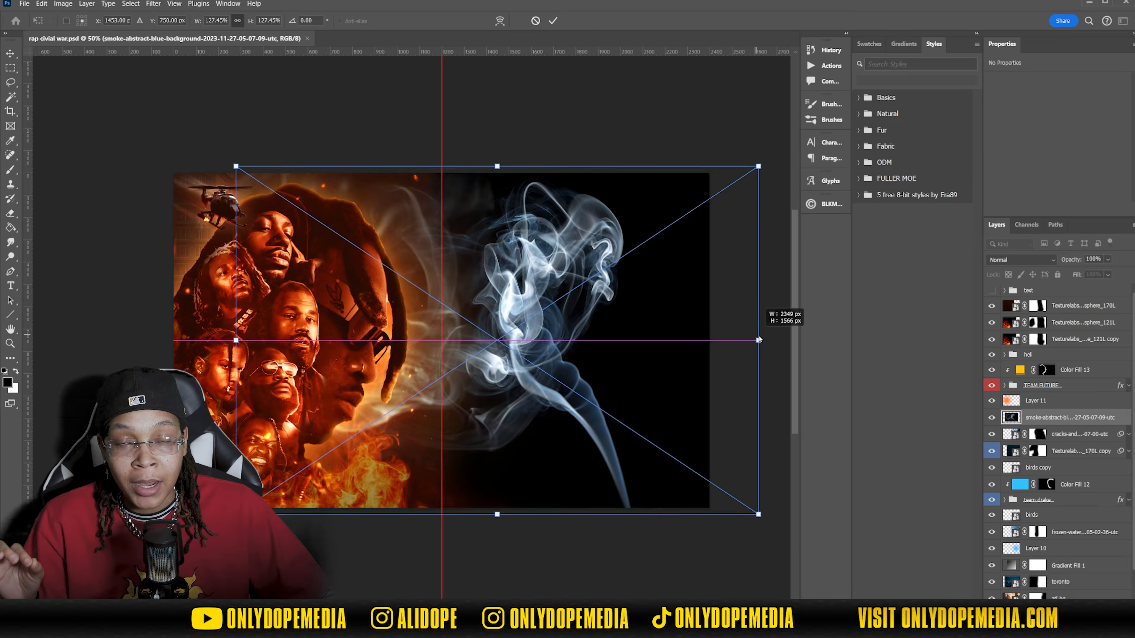
Place the smoke-abstract-blue-background image at the top of the artwork layers, enlarge it, rotate it 26.25° and shift it over the lower poster.
{"action": "left_click_drag", "start_coordinate": [759, 340], "coordinate": [772, 340]}
{"action": "key", "text": "Return"}
{"action": "left_click_drag", "start_coordinate": [1070, 418], "coordinate": [1070, 299]}
{"action": "key", "text": "ctrl+t"}
{"action": "left_click_drag", "start_coordinate": [504, 162], "coordinate": [500, 111]}
{"action": "left_click_drag", "start_coordinate": [514, 104], "coordinate": [598, 119]}
{"action": "left_click_drag", "start_coordinate": [146, 387], "coordinate": [38, 409]}
{"action": "left_click_drag", "start_coordinate": [551, 118], "coordinate": [587, 80]}
{"action": "left_click_drag", "start_coordinate": [665, 90], "coordinate": [678, 104]}
{"action": "left_click_drag", "start_coordinate": [610, 158], "coordinate": [637, 416]}
{"action": "key", "text": "Return"}
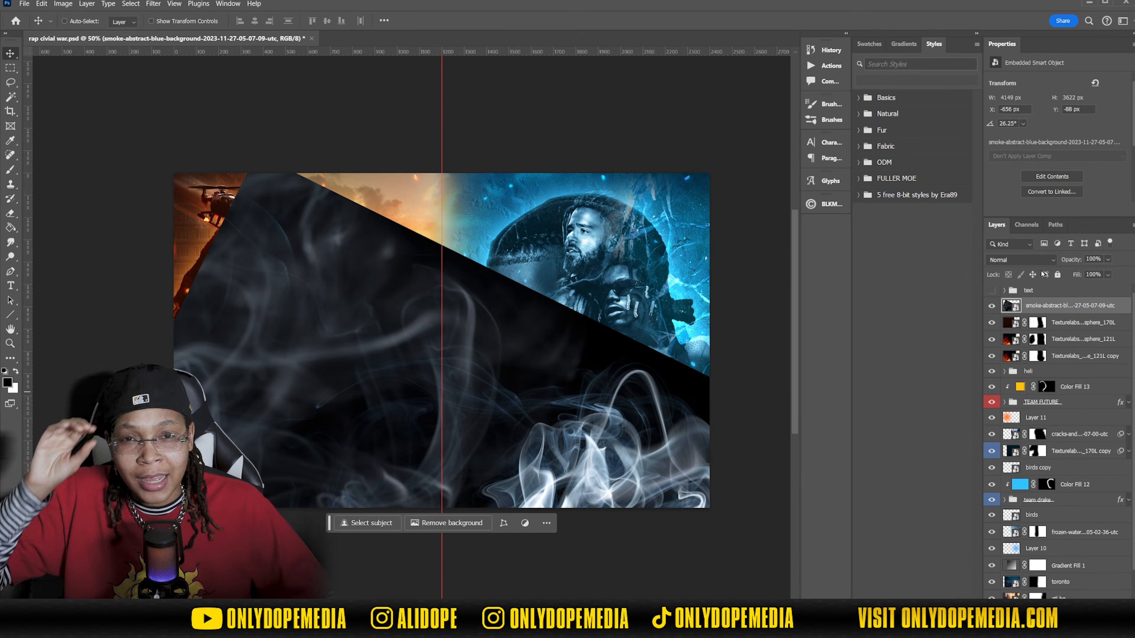
Blend the smoke layer with Linear Dodge (Add), then scale it to 116% and move it to the bottom of the blue side.
{"action": "left_click", "coordinate": [1021, 259]}
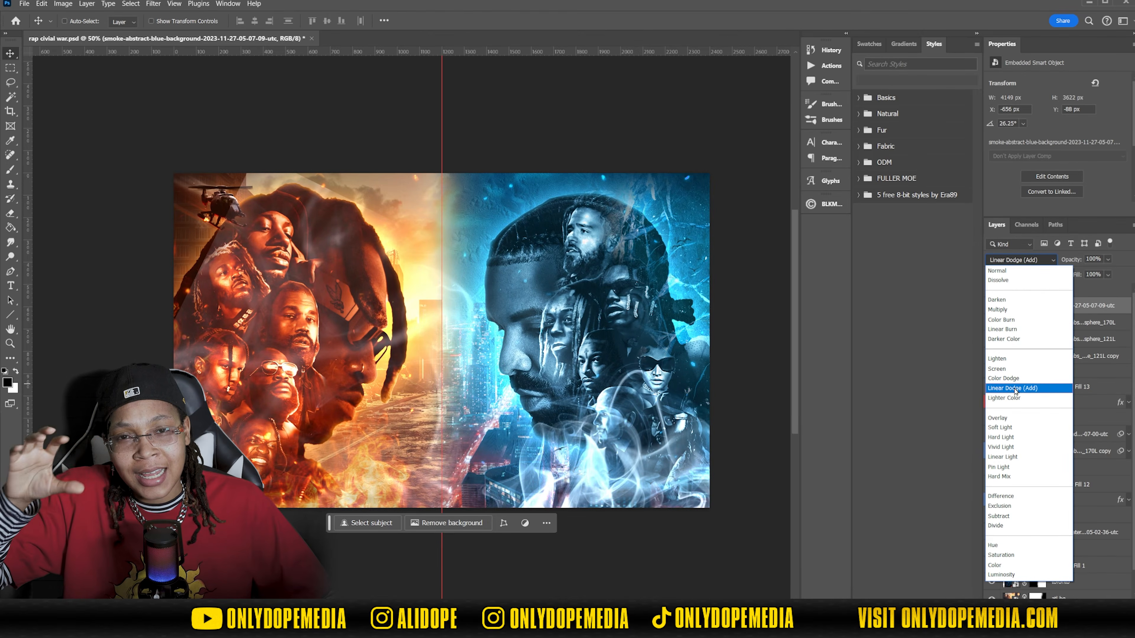
{"action": "left_click", "coordinate": [1015, 389]}
{"action": "left_click_drag", "start_coordinate": [650, 369], "coordinate": [638, 398]}
{"action": "key", "text": "ctrl+t"}
{"action": "left_click_drag", "start_coordinate": [595, 354], "coordinate": [616, 444]}
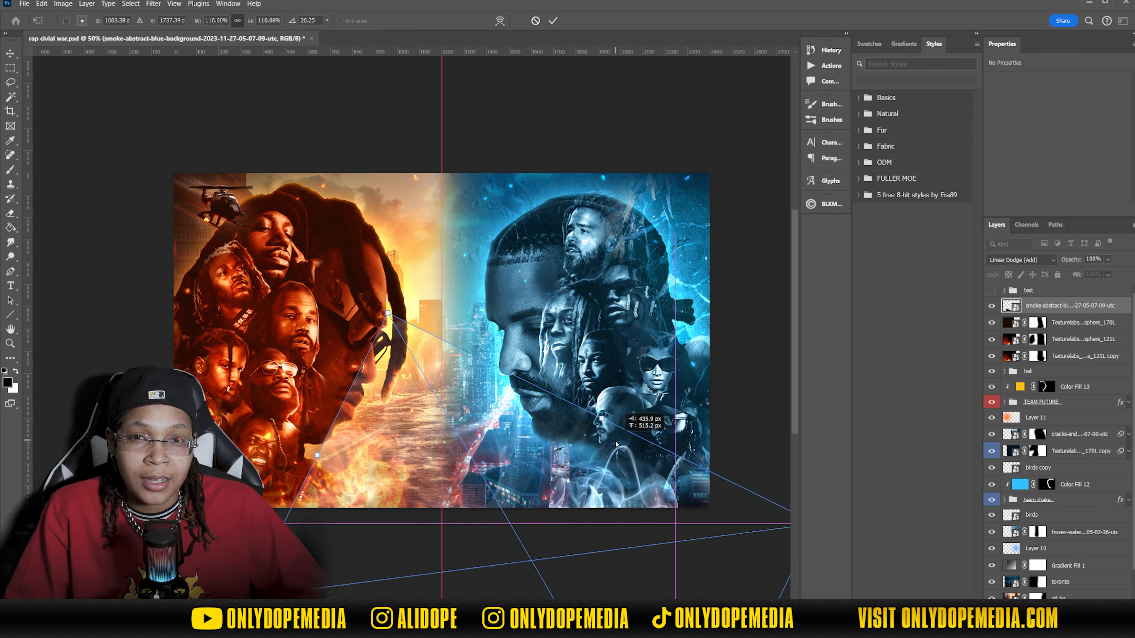
{"action": "key", "text": "Return"}
Switch the smoke layer to Screen, mask it off the orange side with a black brush, and save the document.
{"action": "left_click", "coordinate": [1020, 260]}
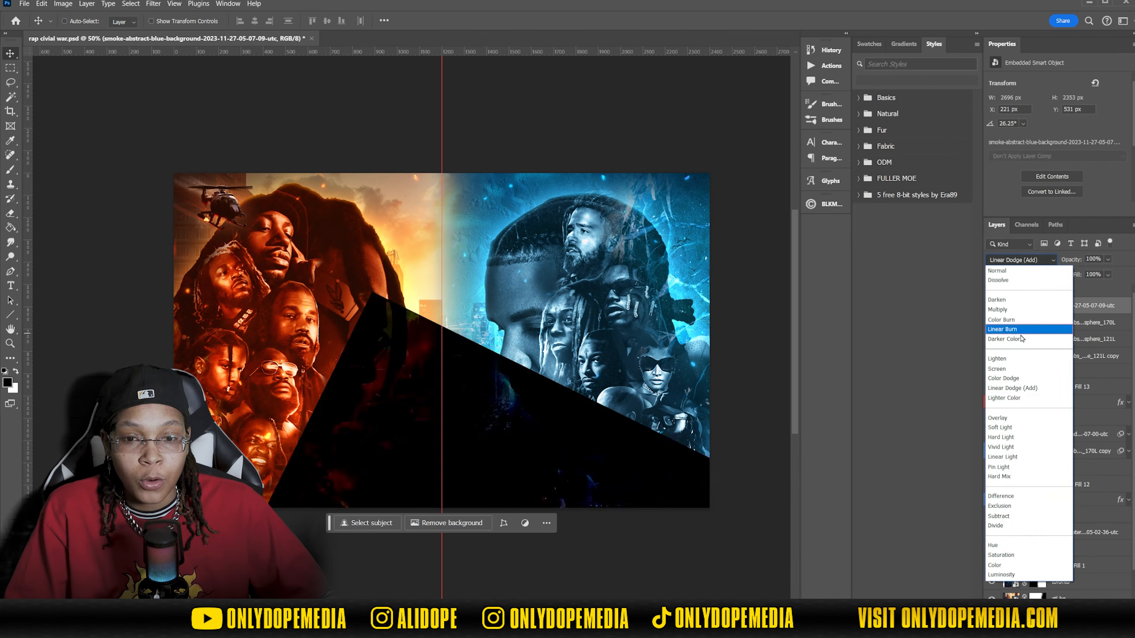
{"action": "left_click", "coordinate": [996, 368]}
{"action": "left_click", "coordinate": [1037, 306]}
{"action": "key", "text": "b"}
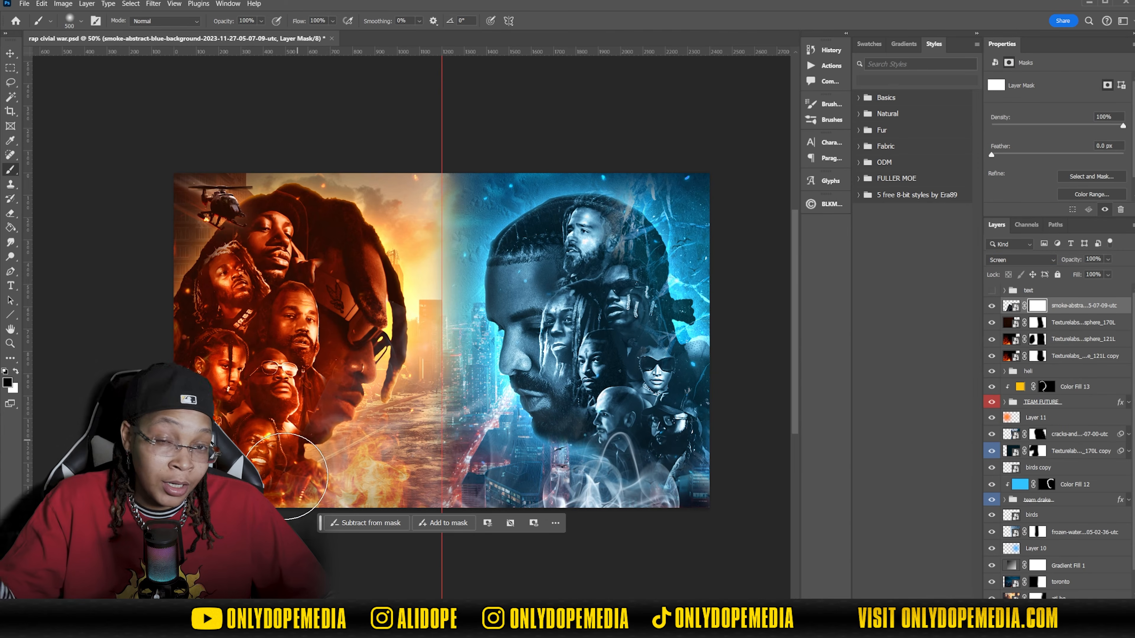
{"action": "left_click_drag", "start_coordinate": [286, 476], "coordinate": [415, 351]}
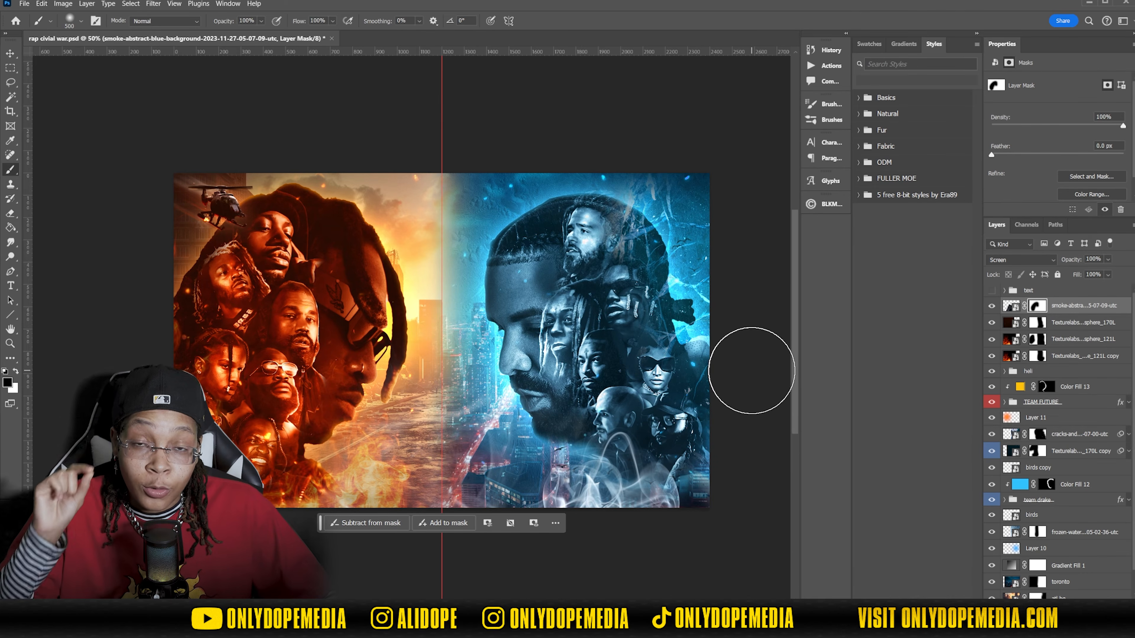
{"action": "key", "text": "v"}
{"action": "key", "text": "ctrl+s"}
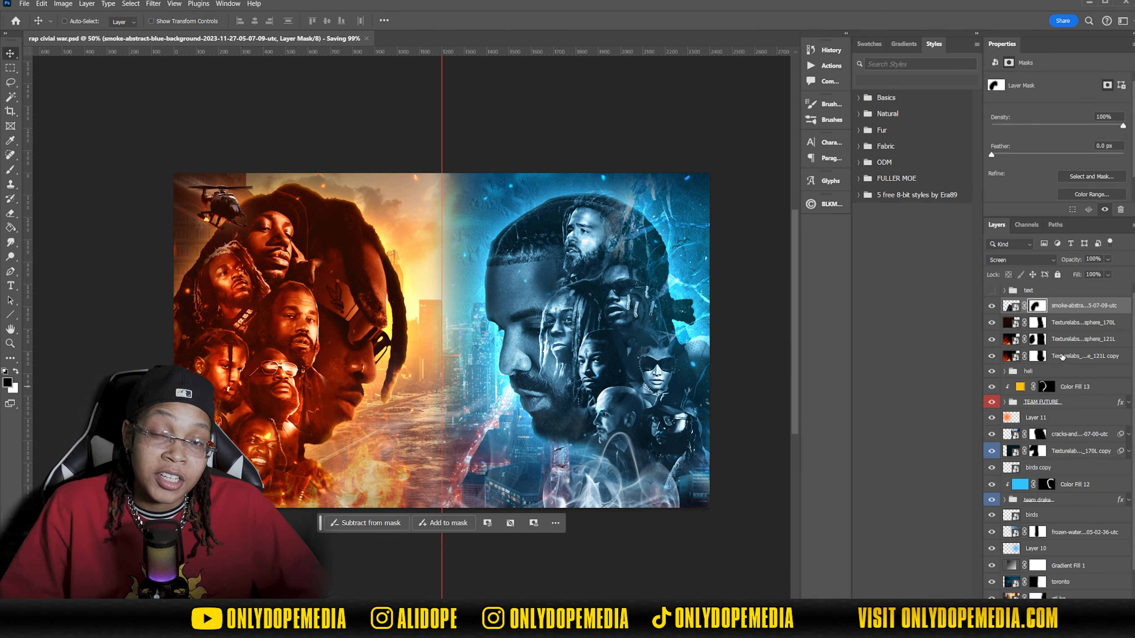
Try painting black over the Team Drake heads on a new layer and undo it.
{"action": "left_click", "coordinate": [994, 326]}
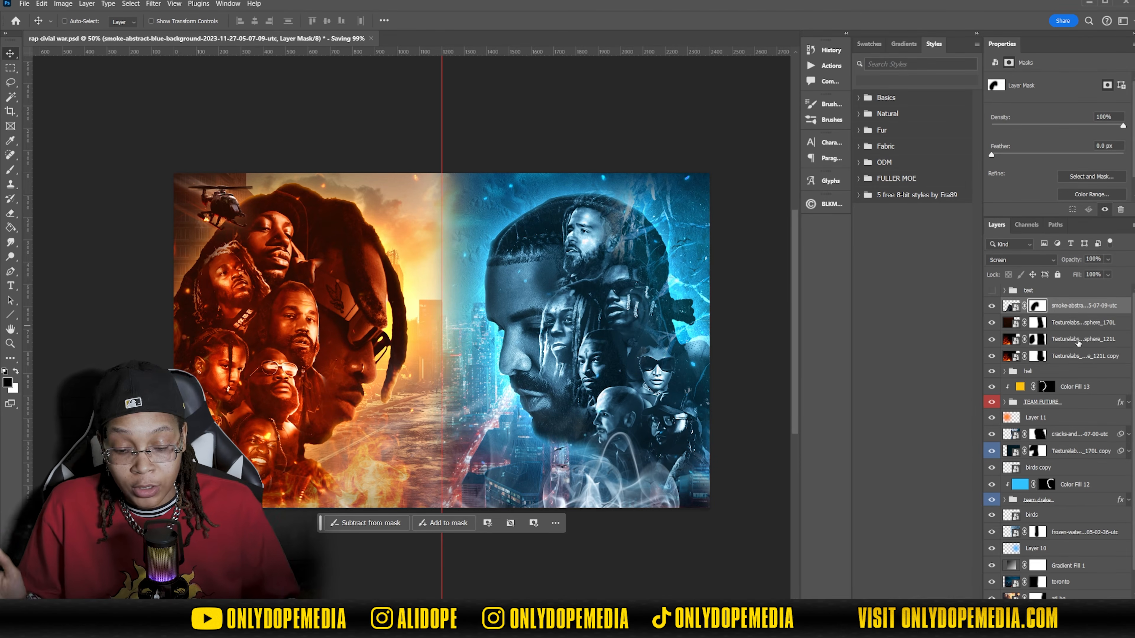
{"action": "scroll", "coordinate": [1078, 346], "scroll_direction": "down", "scroll_amount": 1}
{"action": "left_click", "coordinate": [1070, 519]}
{"action": "key", "text": "b"}
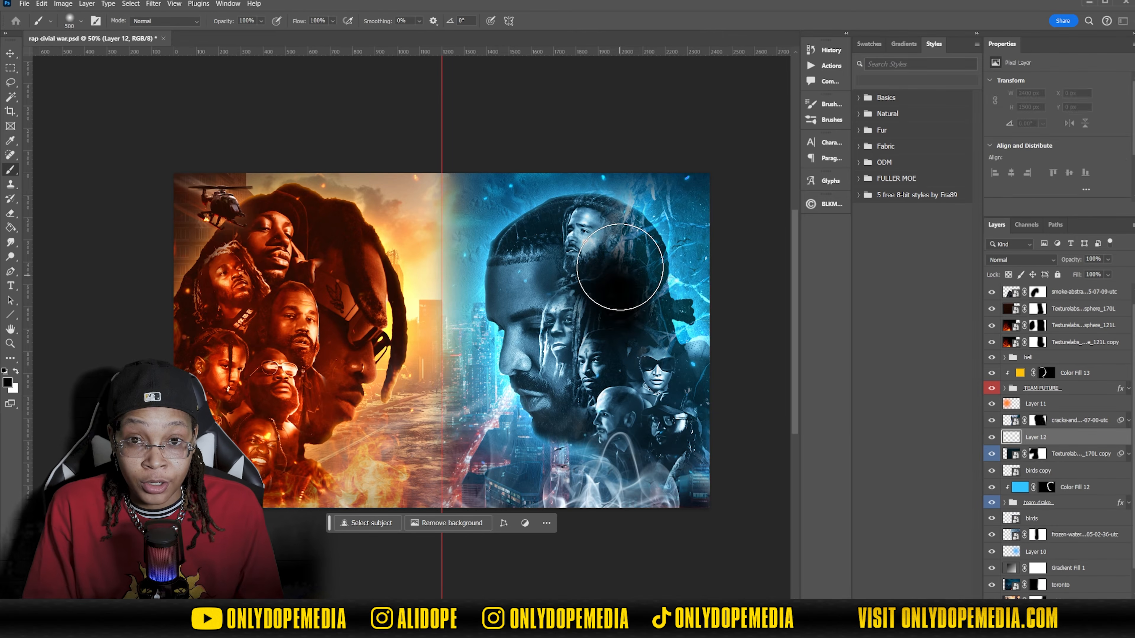
{"action": "key", "text": "ctrl+z"}
{"action": "key", "text": "ctrl+z"}
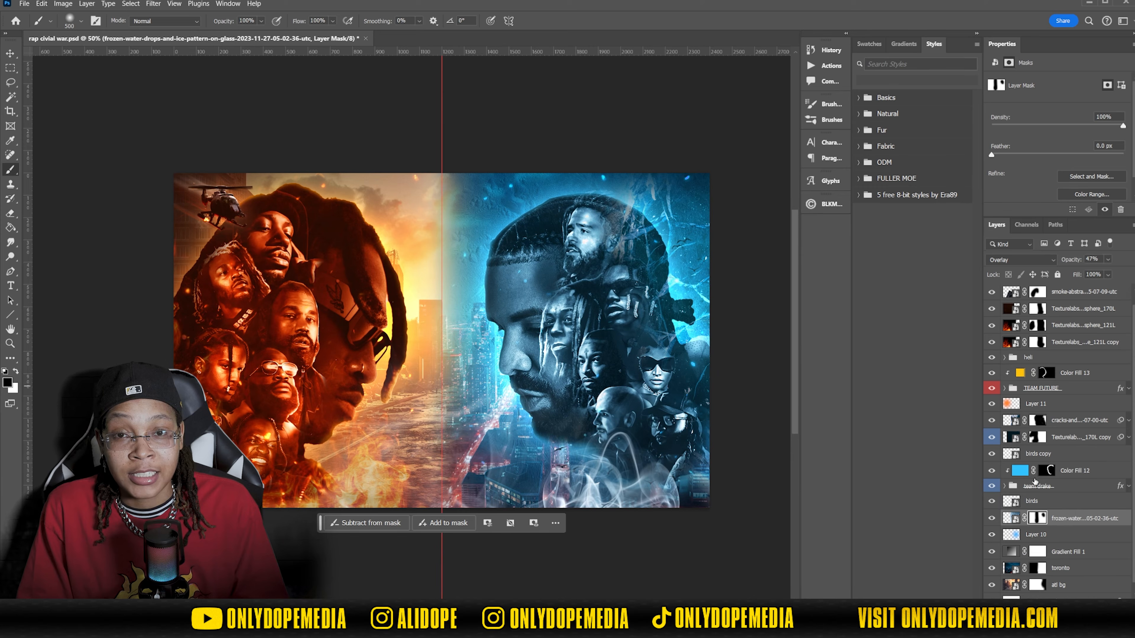
Paint black on the cracked-ice layer's mask to clear the ice from the smaller Team Drake portraits.
{"action": "scroll", "coordinate": [1077, 490], "scroll_direction": "down", "scroll_amount": 1}
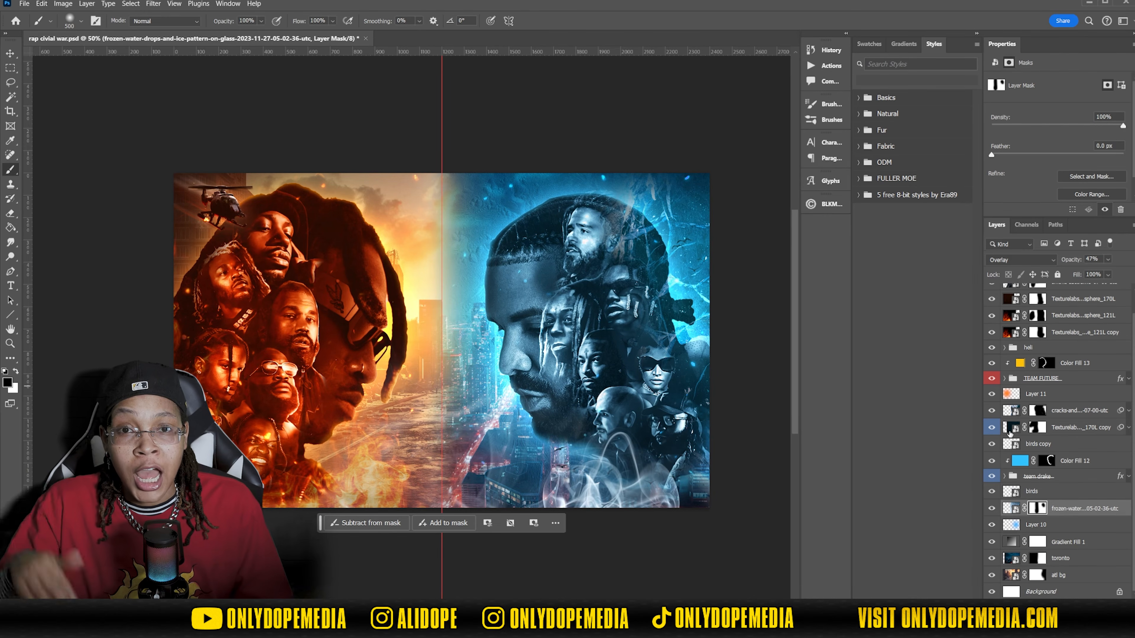
{"action": "left_click", "coordinate": [1035, 410]}
{"action": "mouse_move", "coordinate": [627, 302]}
{"action": "left_mouse_down"}
{"action": "mouse_move", "coordinate": [615, 255]}
{"action": "mouse_move", "coordinate": [605, 317]}
{"action": "mouse_move", "coordinate": [642, 351]}
{"action": "left_mouse_up"}
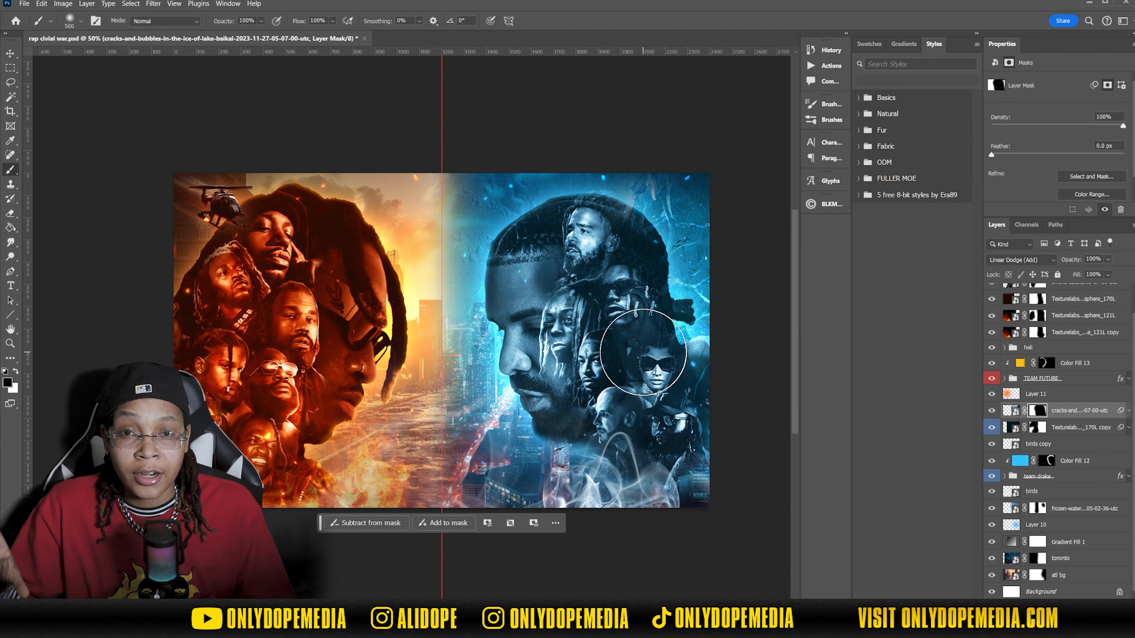
{"action": "key", "text": "v"}
Group all artwork layers from the smoke layer down to atl bg and name the group MAIN.
{"action": "scroll", "coordinate": [1023, 371], "scroll_direction": "up", "scroll_amount": 2}
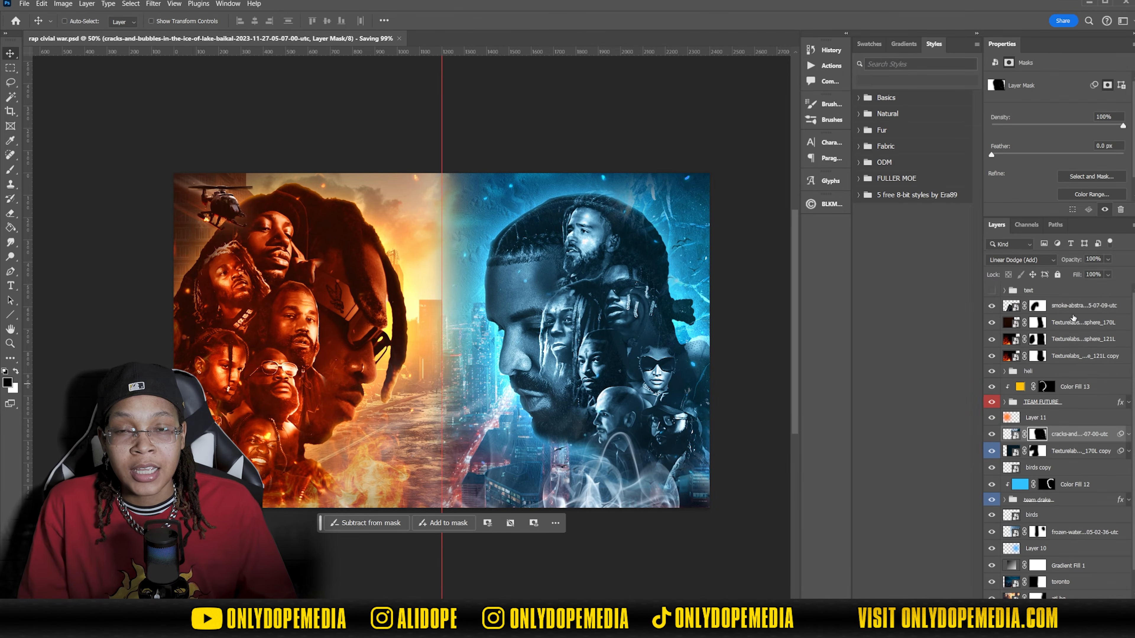
{"action": "left_click", "coordinate": [1074, 308]}
{"action": "scroll", "coordinate": [1070, 329], "scroll_direction": "down", "scroll_amount": 2}
{"action": "left_click", "coordinate": [1079, 580], "text": "shift"}
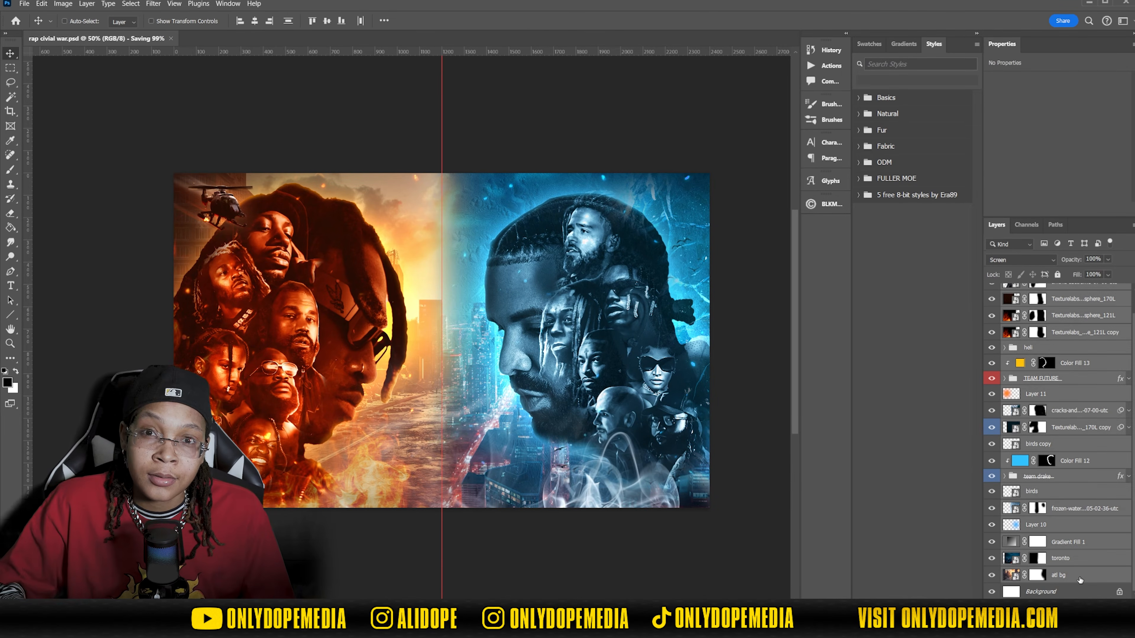
{"action": "key", "text": "ctrl+g"}
{"action": "double_click", "coordinate": [1032, 304]}
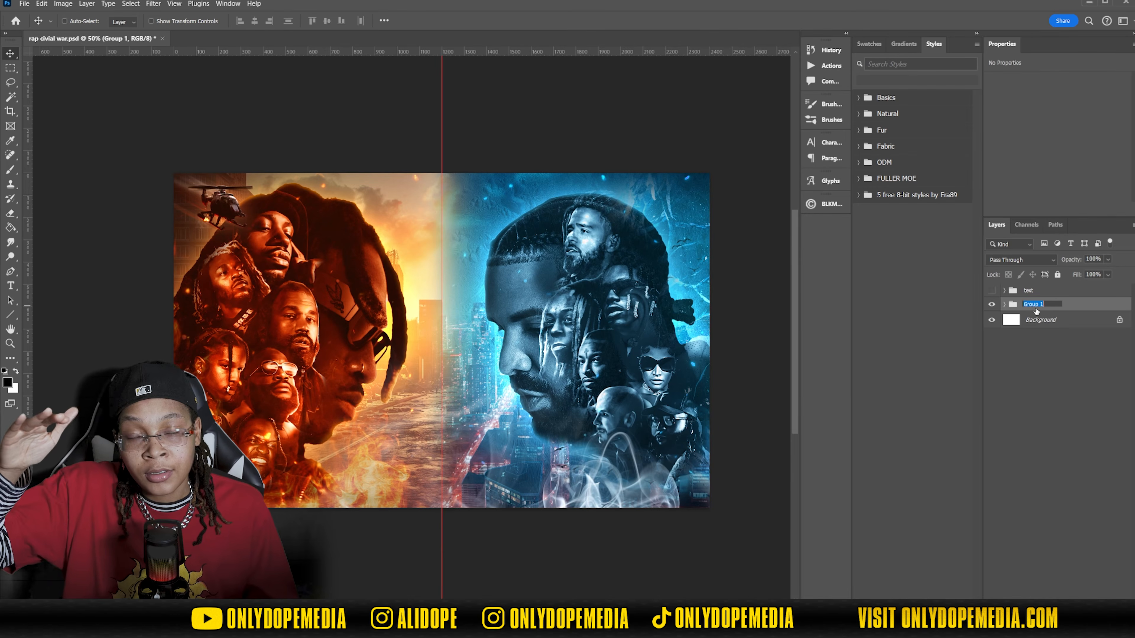
{"action": "type", "text": "MAIN"}
{"action": "key", "text": "Return"}
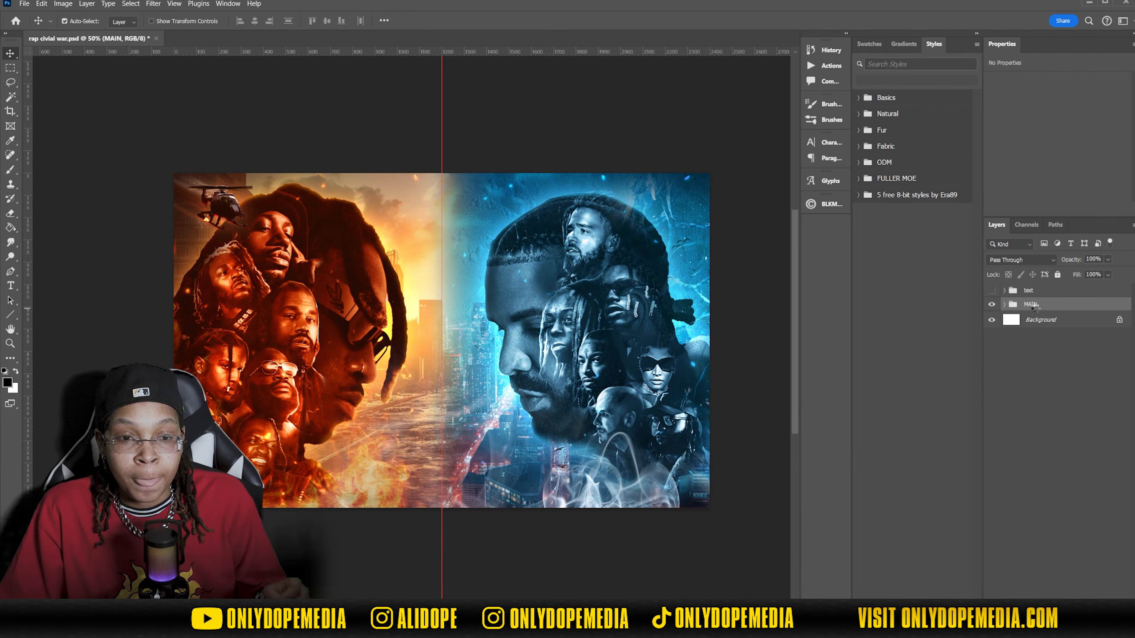
Duplicate the MAIN group, convert the copy to a smart object and hide the original group.
{"action": "right_click", "coordinate": [1036, 308]}
{"action": "left_click", "coordinate": [1095, 294]}
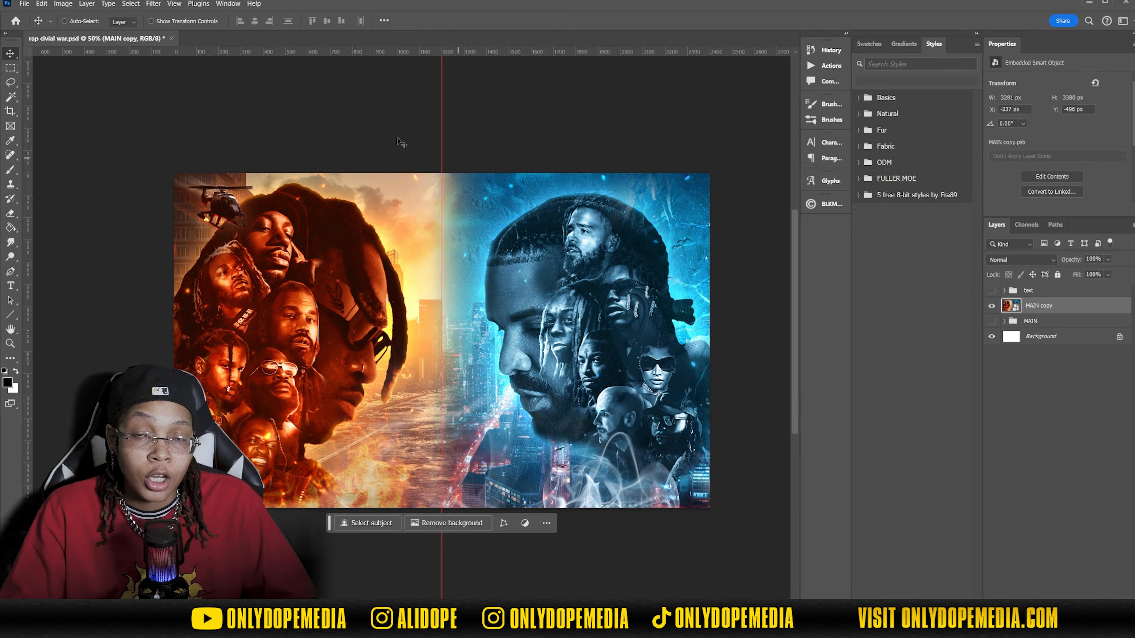
Start the Camera Raw filter on the MAIN copy layer and shape an S-shaped point curve with a point at input 181, output 202.
{"action": "left_click", "coordinate": [153, 3]}
{"action": "left_click", "coordinate": [210, 35]}
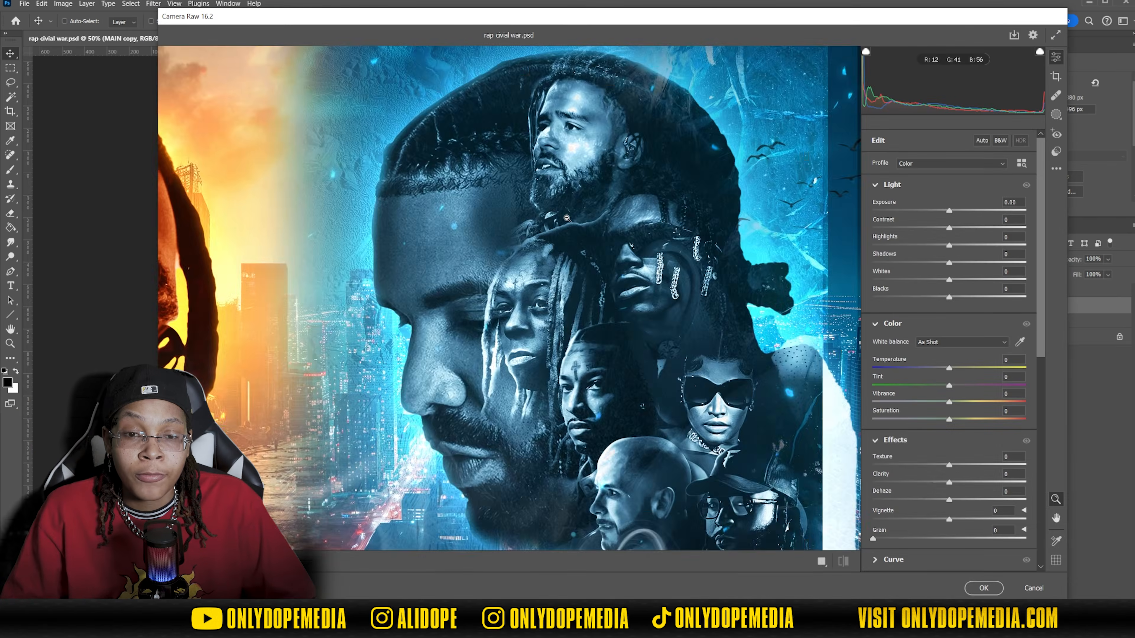
{"action": "scroll", "coordinate": [952, 215], "scroll_direction": "down", "scroll_amount": 10}
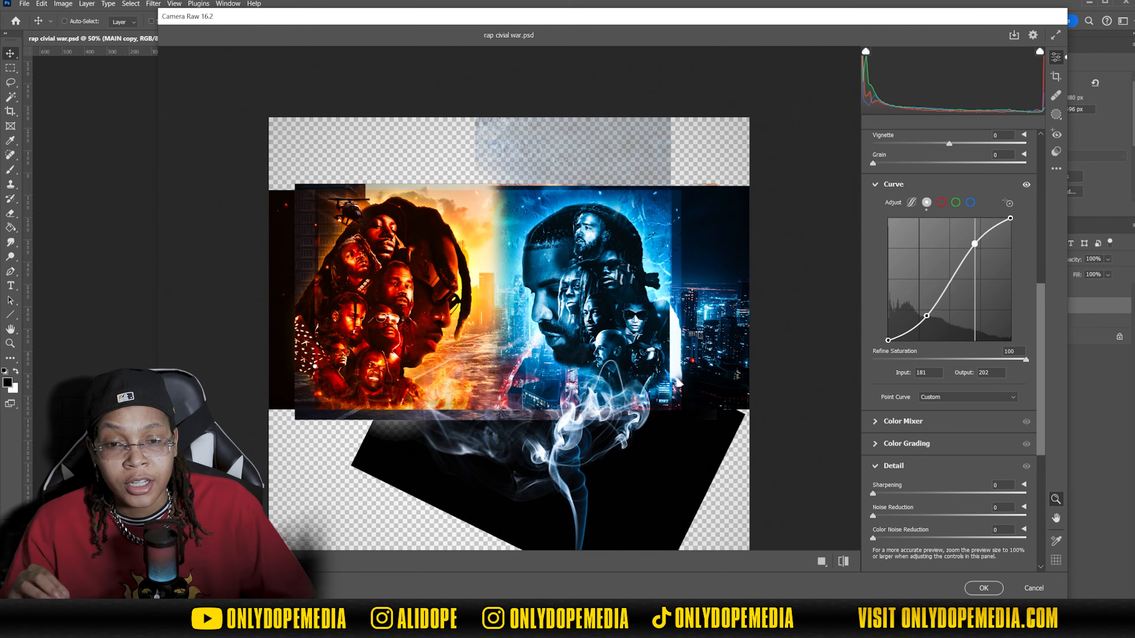
{"action": "left_click", "coordinate": [875, 184]}
Set Exposure +0.05, Contrast -35, Shadows +19, Clarity +18 and Dehaze +36 in Camera Raw and apply the filter.
{"action": "scroll", "coordinate": [912, 202], "scroll_direction": "up", "scroll_amount": 9}
{"action": "left_click_drag", "start_coordinate": [951, 211], "coordinate": [957, 211]}
{"action": "left_click_drag", "start_coordinate": [949, 228], "coordinate": [964, 264]}
{"action": "scroll", "coordinate": [945, 431], "scroll_direction": "down", "scroll_amount": 2}
{"action": "left_click_drag", "start_coordinate": [947, 431], "coordinate": [977, 433]}
{"action": "left_click_drag", "start_coordinate": [954, 143], "coordinate": [950, 144]}
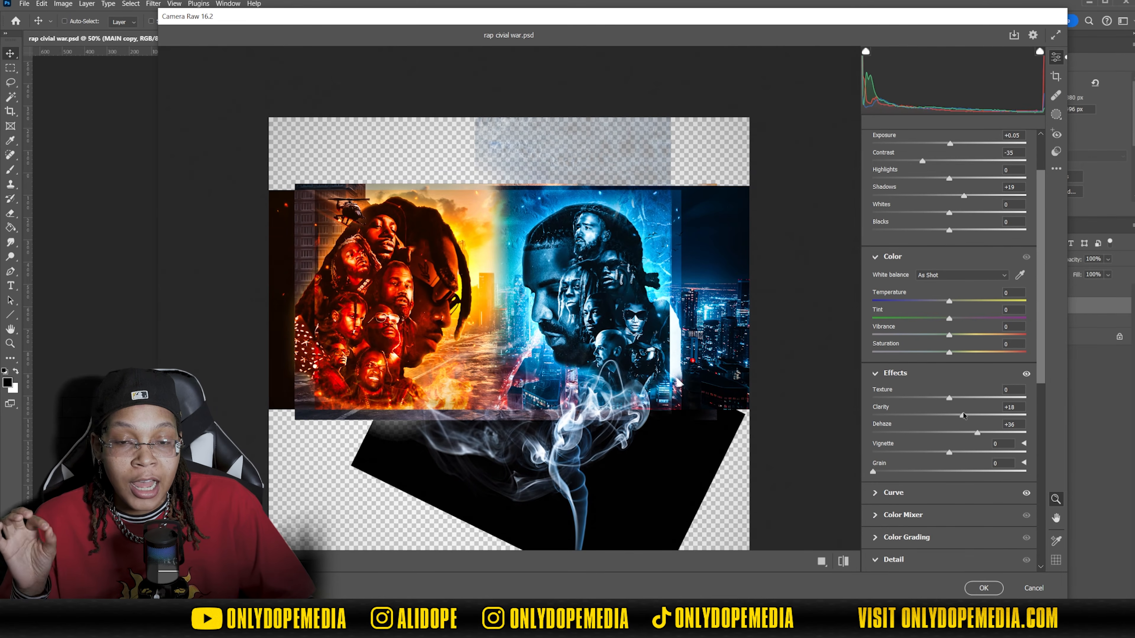
{"action": "scroll", "coordinate": [889, 358], "scroll_direction": "down", "scroll_amount": 3}
{"action": "left_click", "coordinate": [875, 337]}
{"action": "mouse_move", "coordinate": [948, 301]}
{"action": "left_mouse_down"}
{"action": "mouse_move", "coordinate": [938, 309]}
{"action": "mouse_move", "coordinate": [950, 303]}
{"action": "left_mouse_up"}
{"action": "double_click", "coordinate": [949, 301]}
{"action": "left_click", "coordinate": [875, 225]}
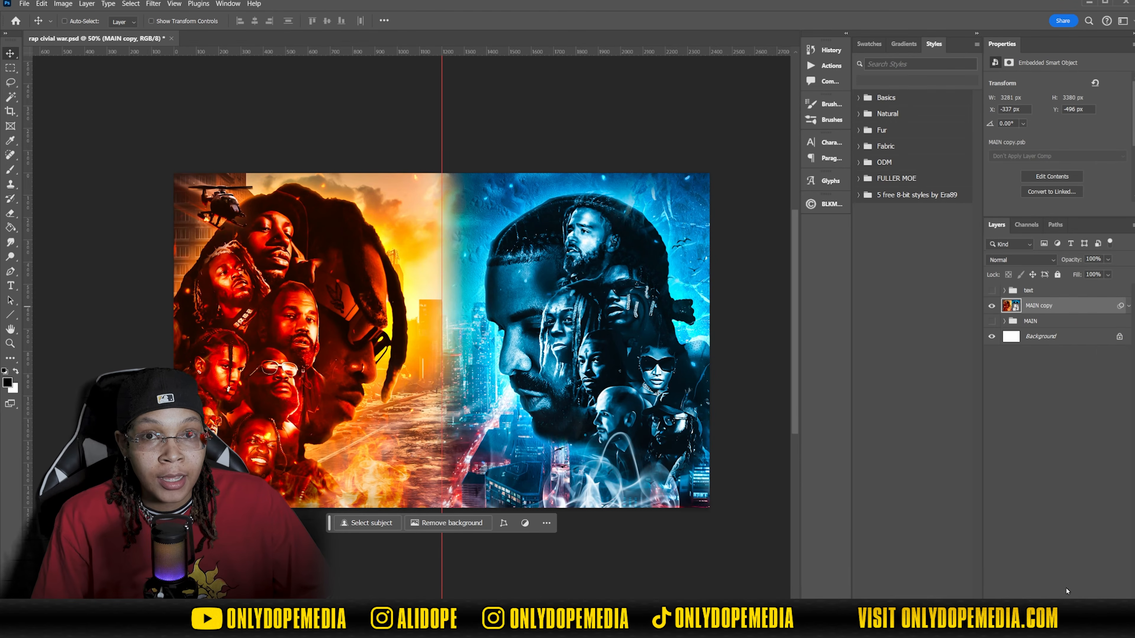
Add a new layer above MAIN copy and fill it with 50% Gray at 100% opacity in Normal mode.
{"action": "left_click", "coordinate": [1067, 591]}
{"action": "left_click", "coordinate": [1041, 534]}
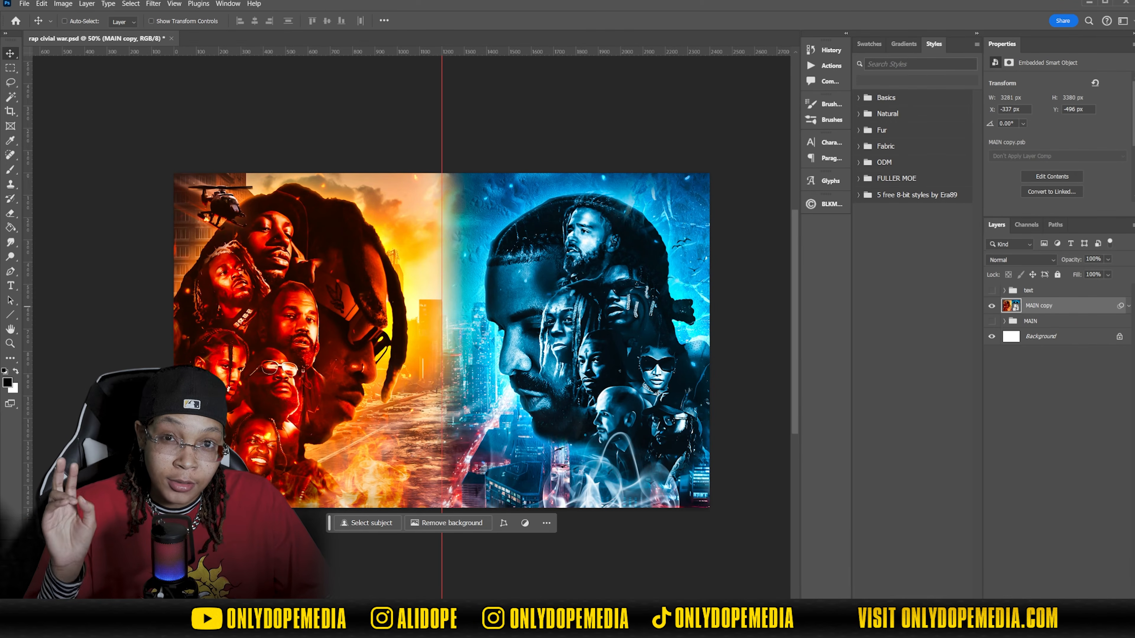
{"action": "key", "text": "ctrl+shift+alt+n"}
{"action": "key", "text": "shift+F5"}
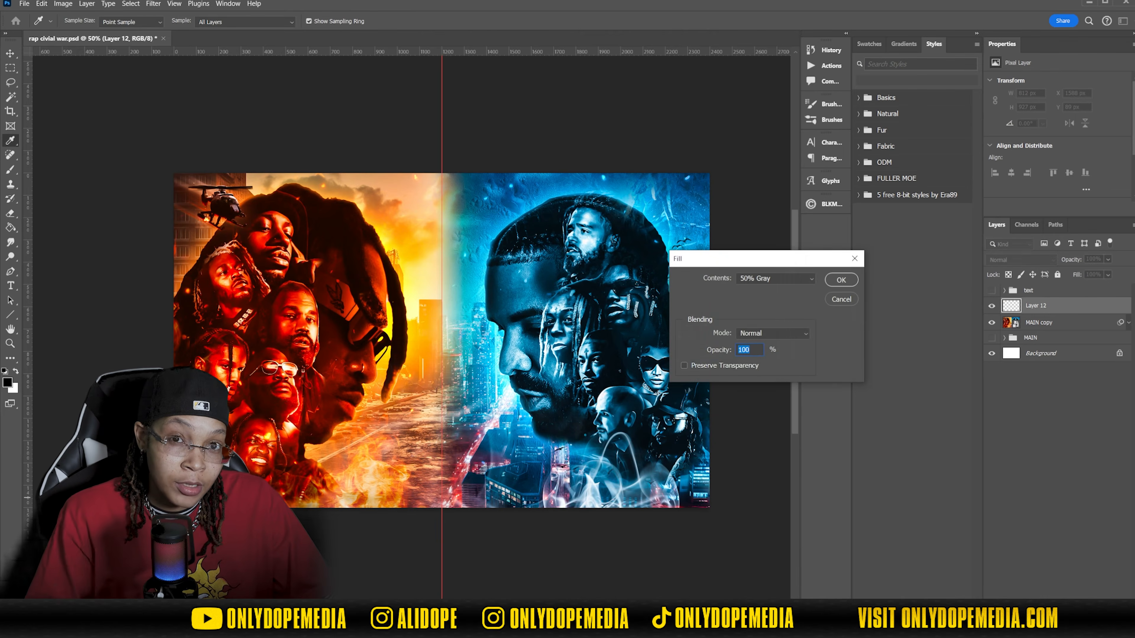
{"action": "key", "text": "Return"}
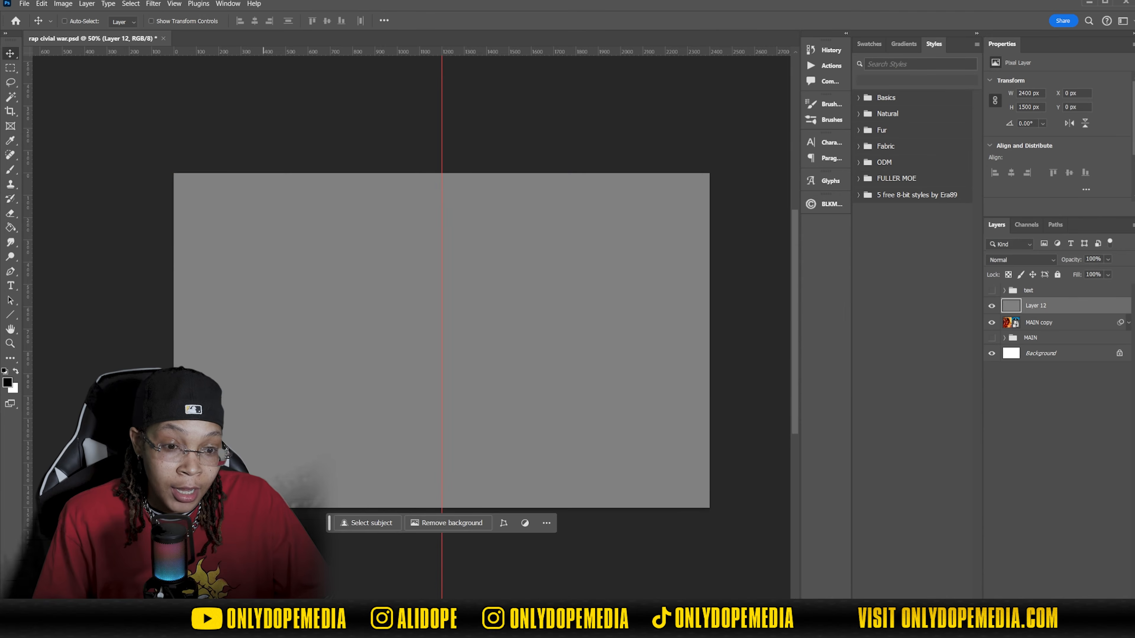
Apply the Add Noise filter to the gray layer at 16.19% with Uniform distribution and Monochromatic off.
{"action": "left_click", "coordinate": [153, 4]}
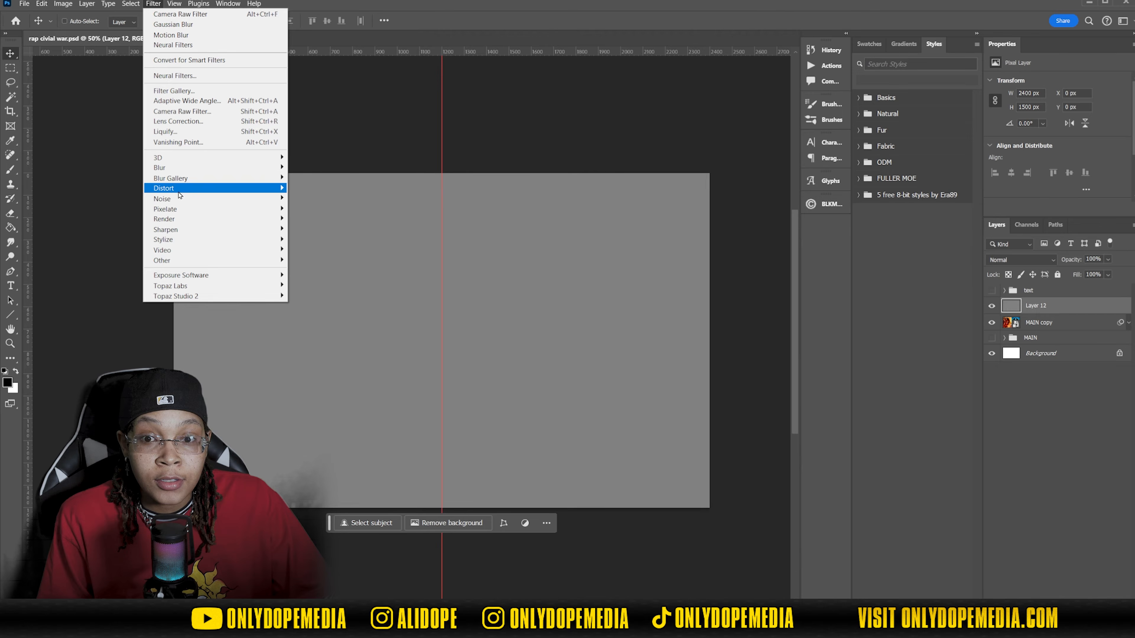
{"action": "mouse_move", "coordinate": [268, 199]}
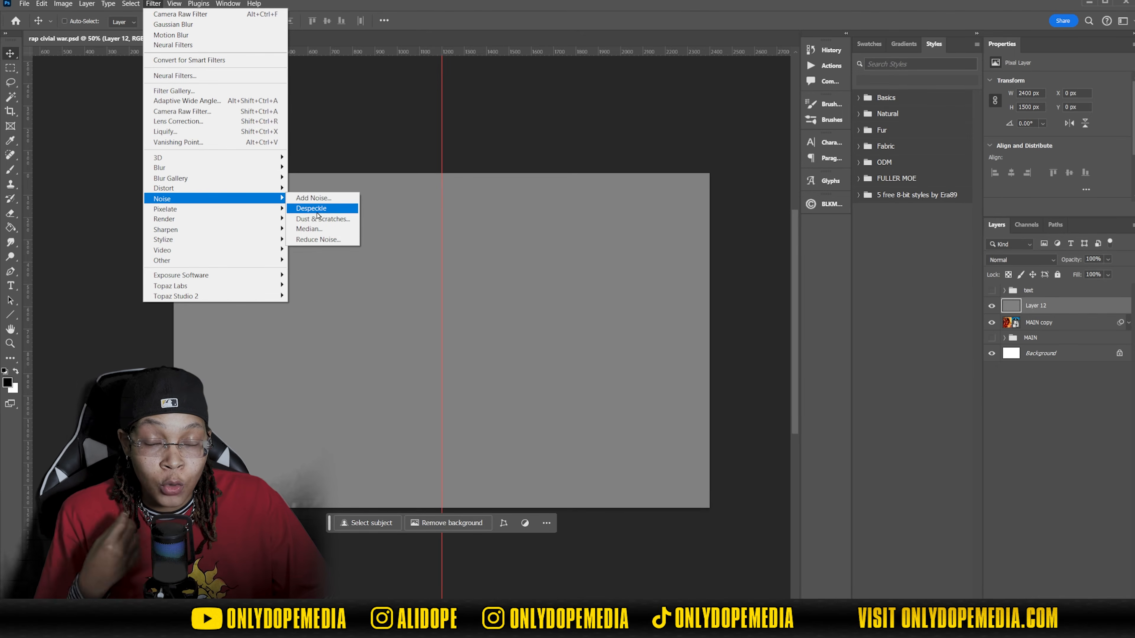
{"action": "left_click", "coordinate": [313, 198]}
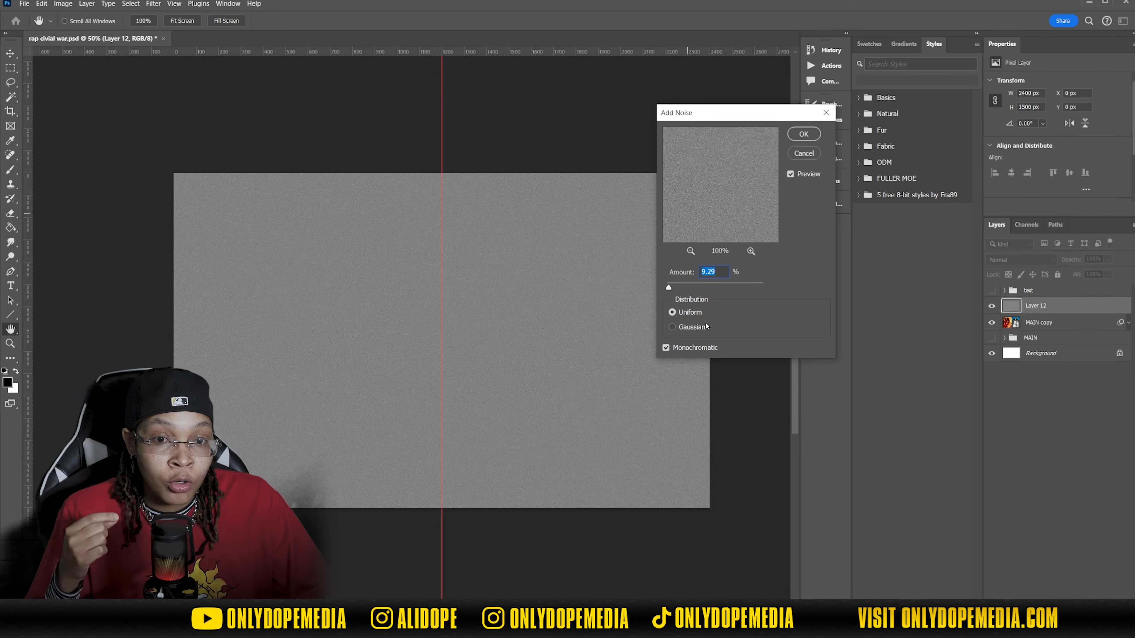
{"action": "left_click", "coordinate": [683, 350]}
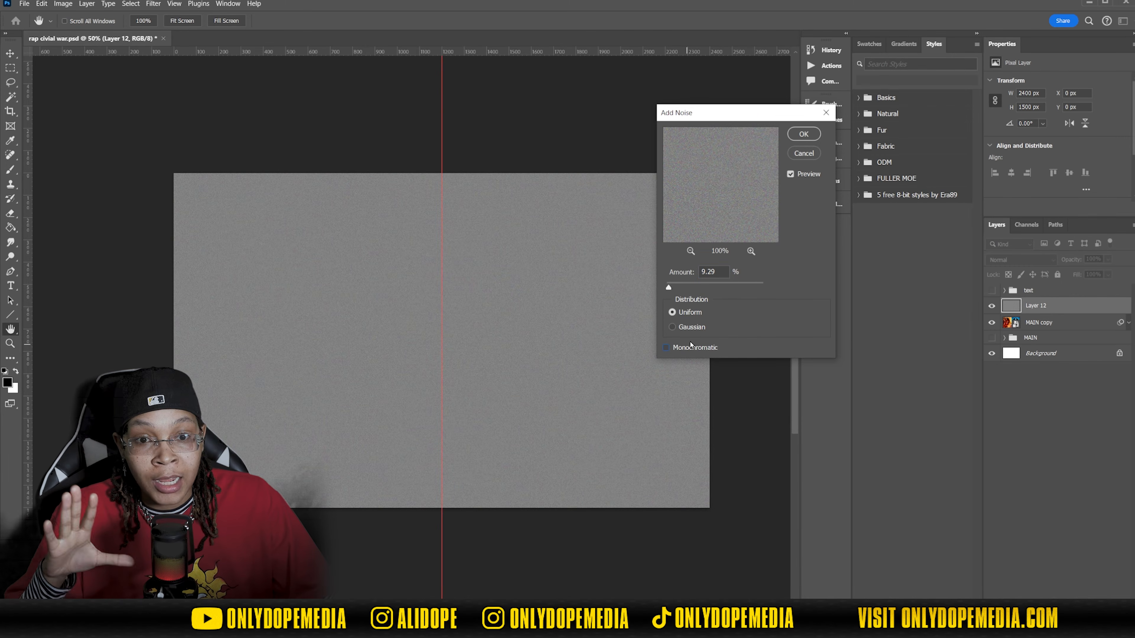
{"action": "left_click_drag", "start_coordinate": [669, 288], "coordinate": [670, 290]}
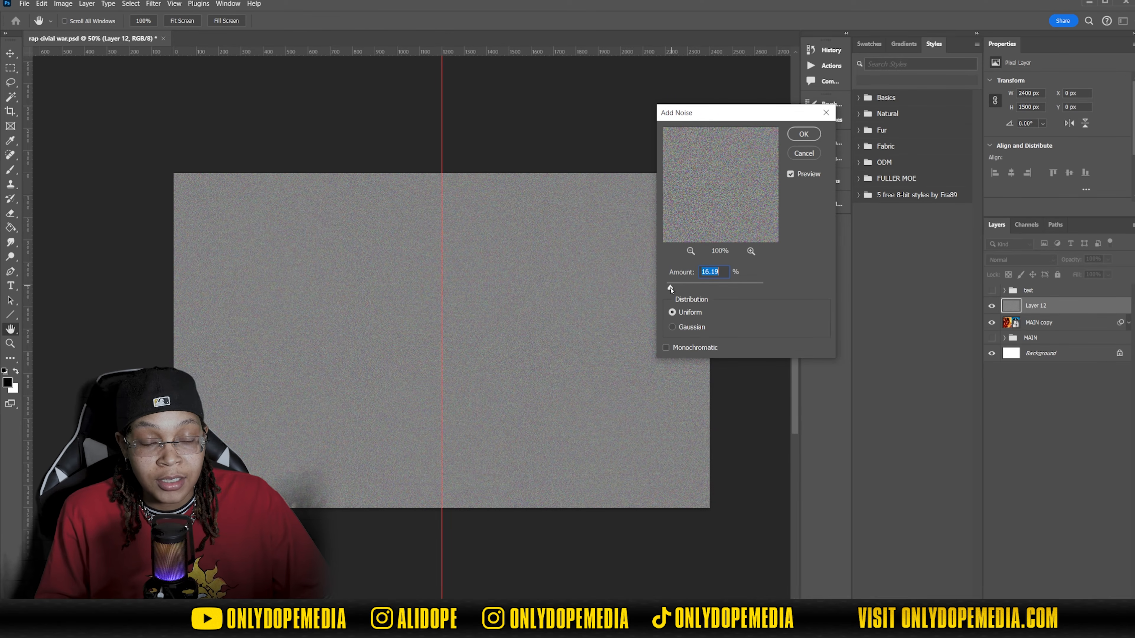
{"action": "left_click", "coordinate": [806, 136]}
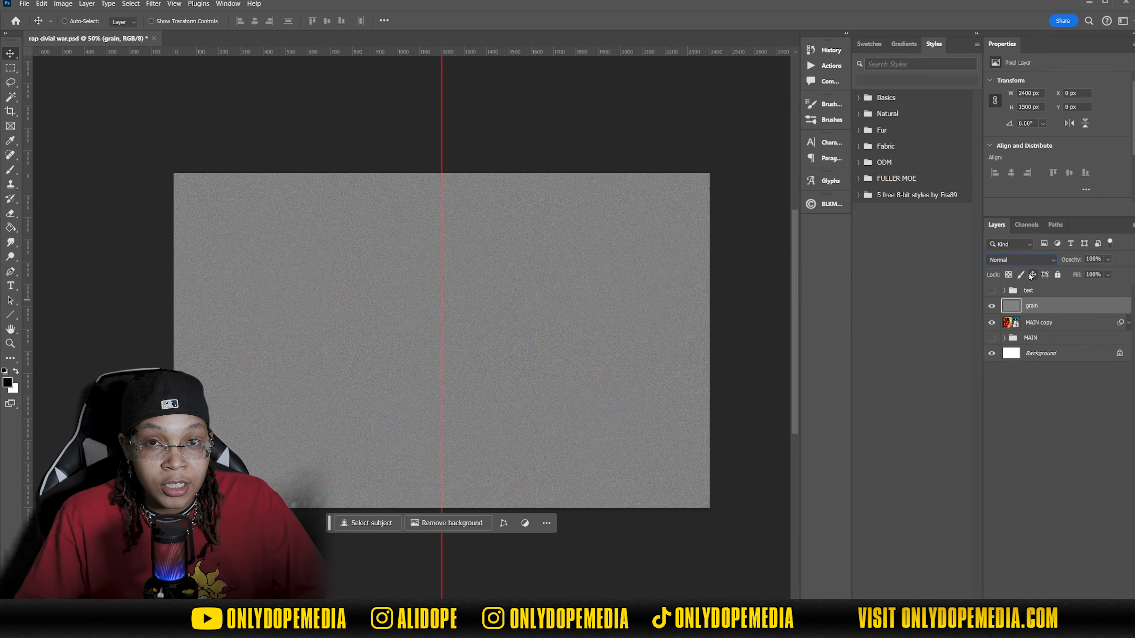
Set the grain noise layer to Hard Light blending at 50% opacity.
{"action": "left_click", "coordinate": [1020, 260]}
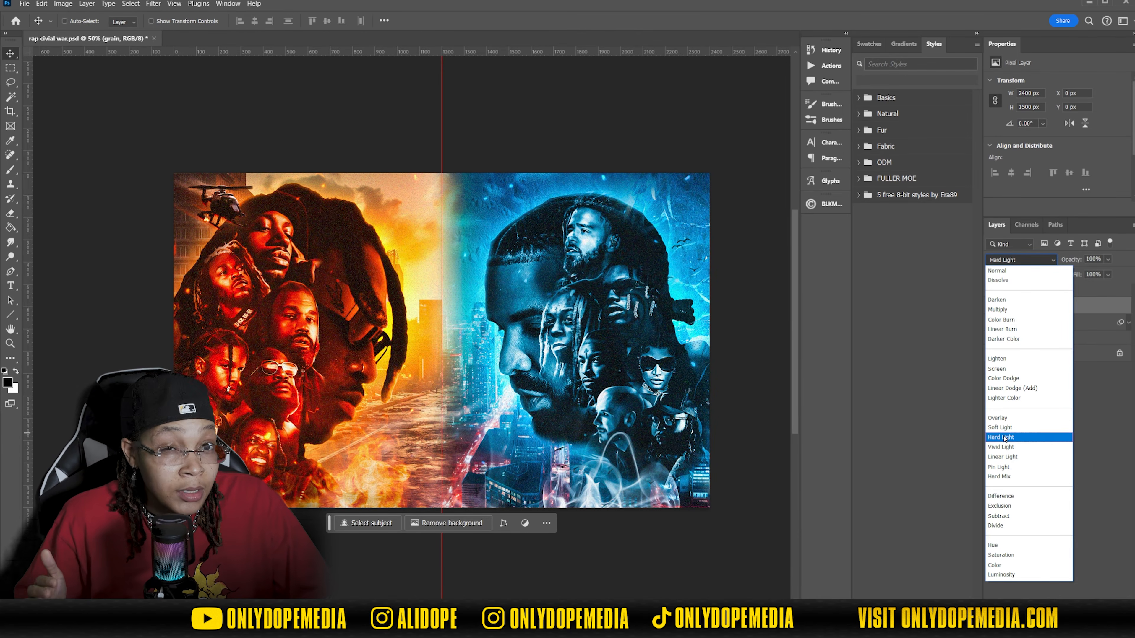
{"action": "left_click", "coordinate": [1004, 438]}
{"action": "left_click_drag", "start_coordinate": [1071, 260], "coordinate": [1041, 267]}
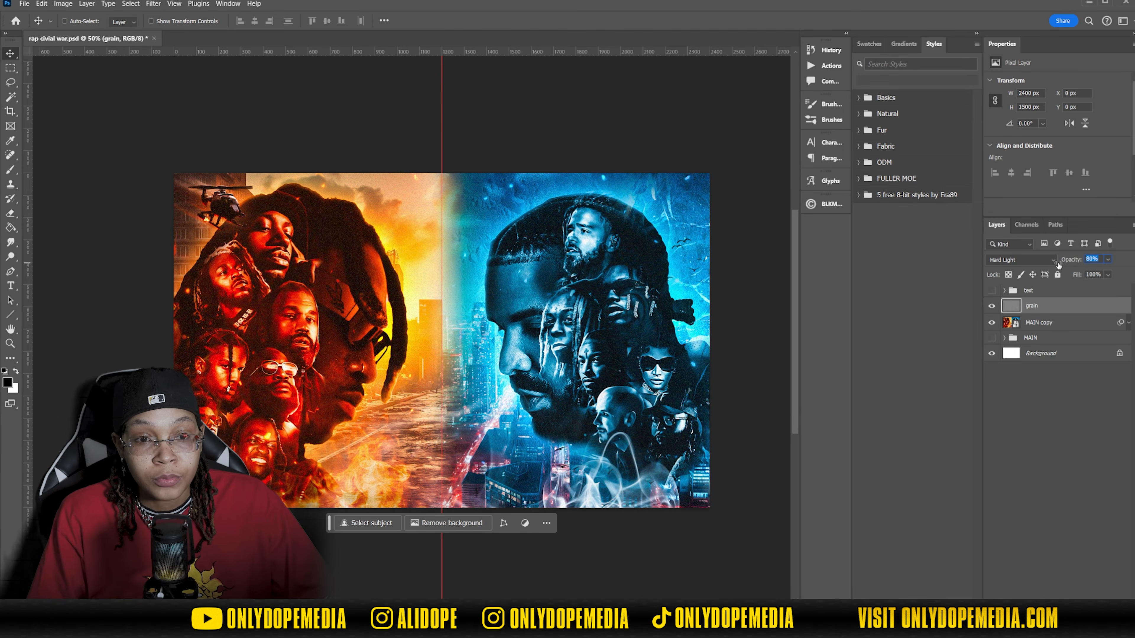
{"action": "left_click_drag", "start_coordinate": [1044, 265], "coordinate": [1041, 266]}
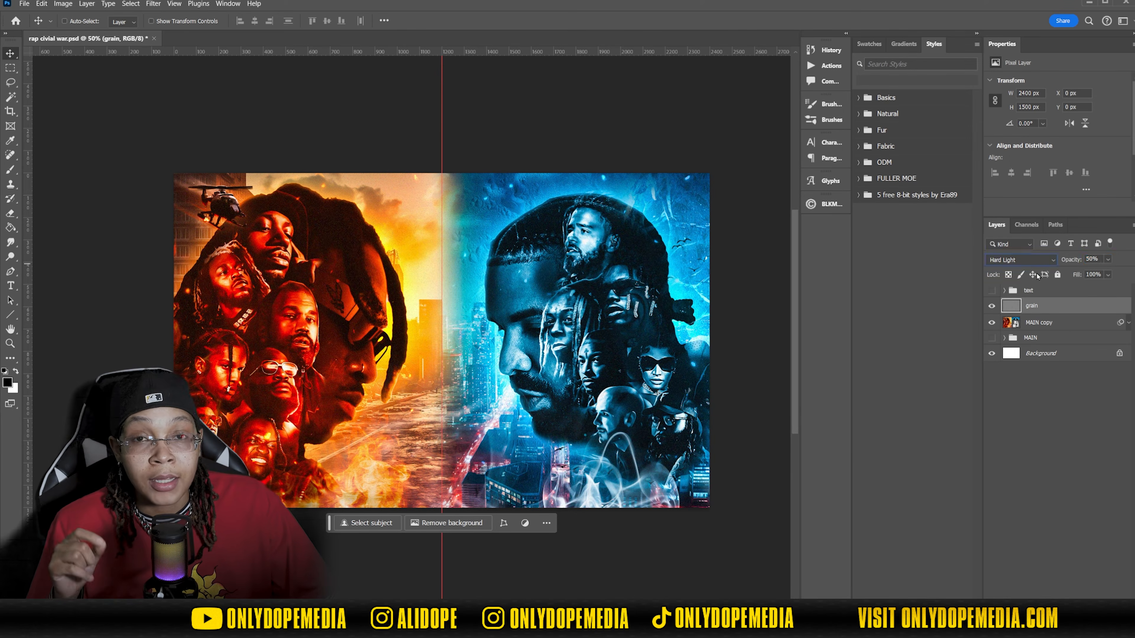
Apply custom Lens Correction to MAIN copy, setting the fringes to about +88 red/cyan, -84 green/magenta and -75 blue/yellow.
{"action": "left_click", "coordinate": [1039, 323]}
{"action": "left_click", "coordinate": [153, 3]}
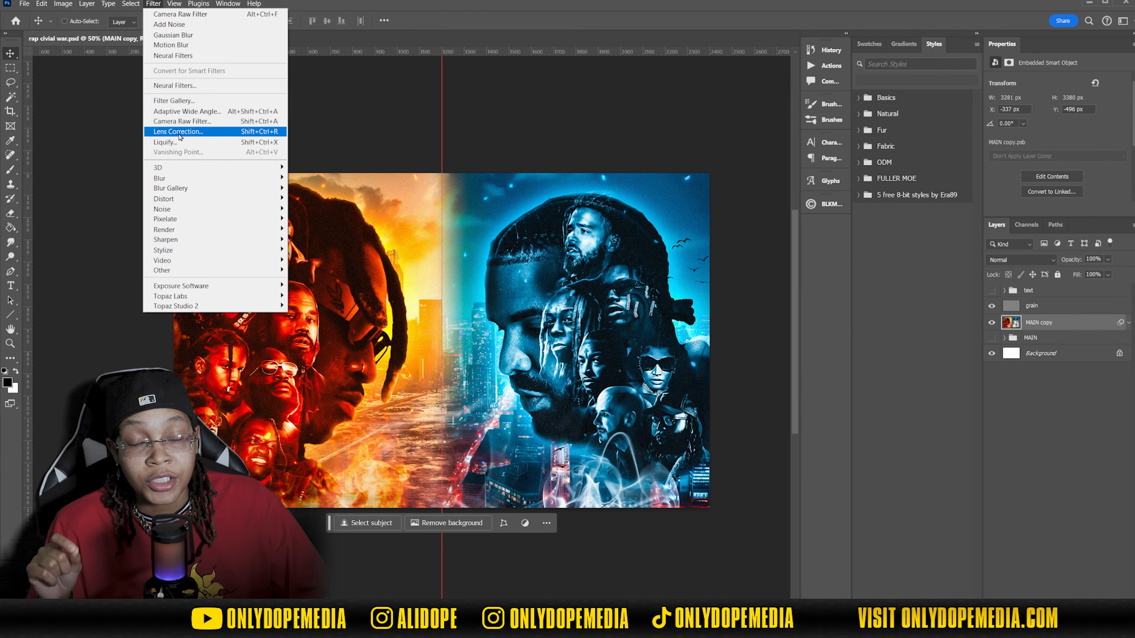
{"action": "left_click", "coordinate": [179, 131]}
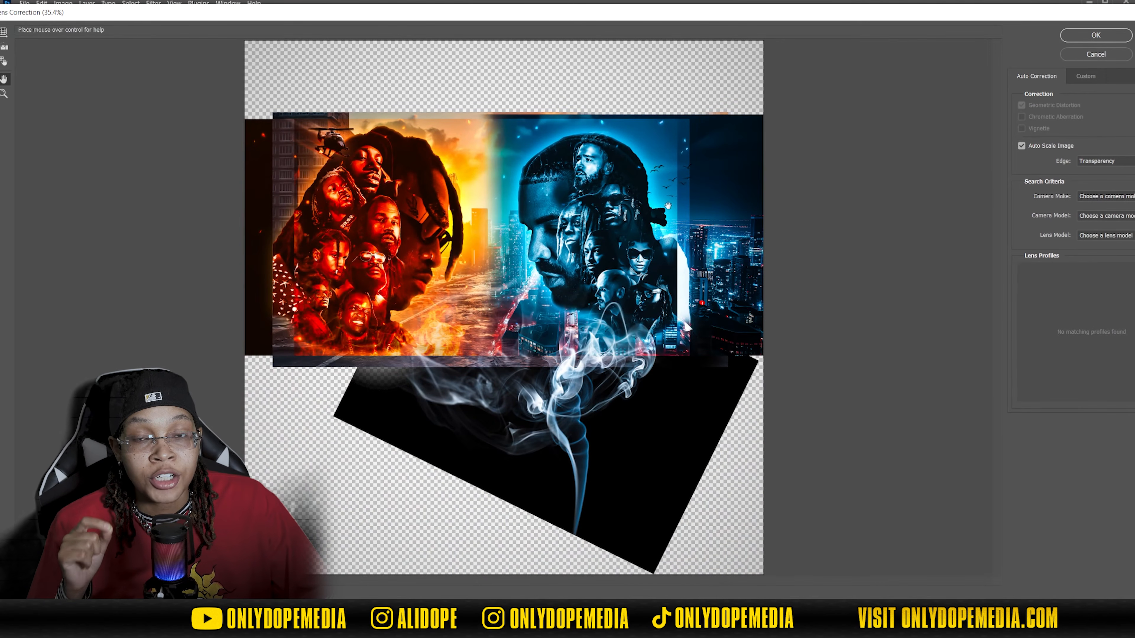
{"action": "left_click", "coordinate": [1085, 76]}
{"action": "left_click_drag", "start_coordinate": [1100, 178], "coordinate": [1061, 198]}
{"action": "key", "text": "ctrl+plus"}
{"action": "scroll", "coordinate": [508, 308], "scroll_direction": "up", "scroll_amount": 1}
{"action": "left_click_drag", "start_coordinate": [1096, 218], "coordinate": [1134, 219]}
{"action": "mouse_move", "coordinate": [1133, 176]}
{"action": "left_mouse_down"}
{"action": "mouse_move", "coordinate": [1020, 178]}
{"action": "mouse_move", "coordinate": [1134, 178]}
{"action": "left_mouse_up"}
{"action": "mouse_move", "coordinate": [1031, 219]}
{"action": "left_mouse_down"}
{"action": "mouse_move", "coordinate": [1134, 197]}
{"action": "mouse_move", "coordinate": [1037, 199]}
{"action": "left_mouse_up"}
Set Remove Distortion to 0, apply the lens correction and save the document.
{"action": "left_click_drag", "start_coordinate": [1096, 133], "coordinate": [1098, 134]}
{"action": "type", "text": "0"}
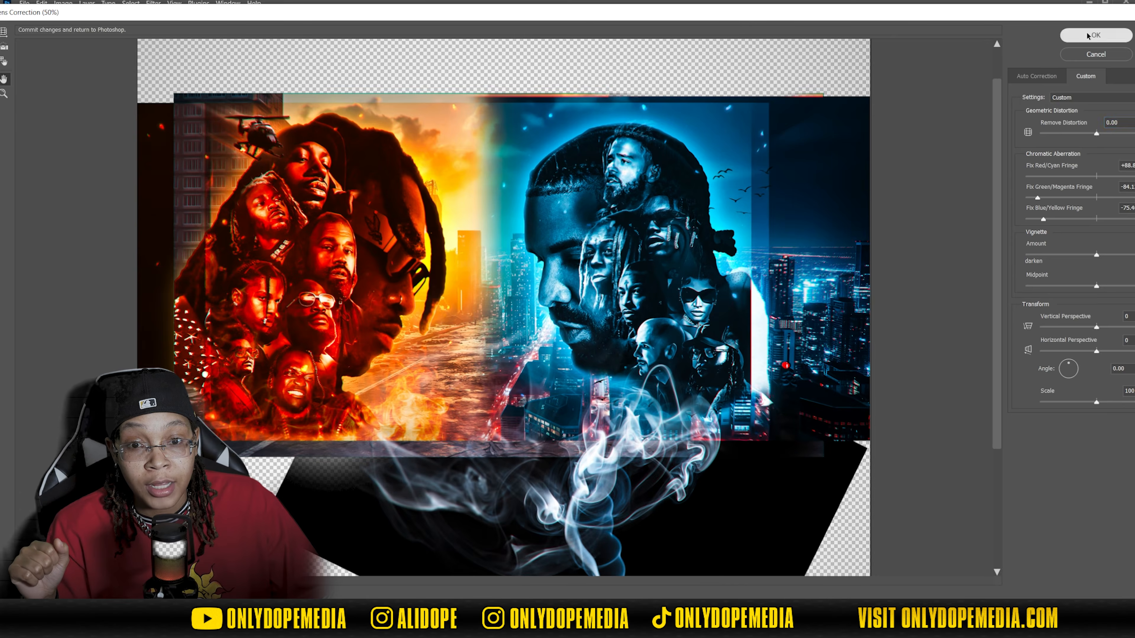
{"action": "key", "text": "Return"}
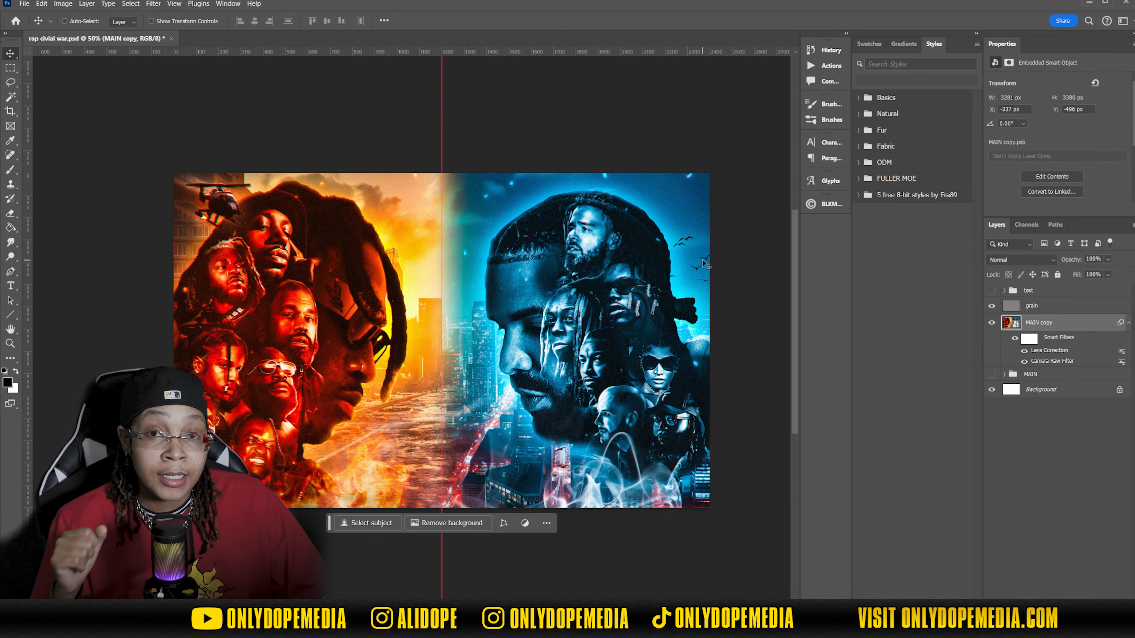
{"action": "key", "text": "ctrl+s"}
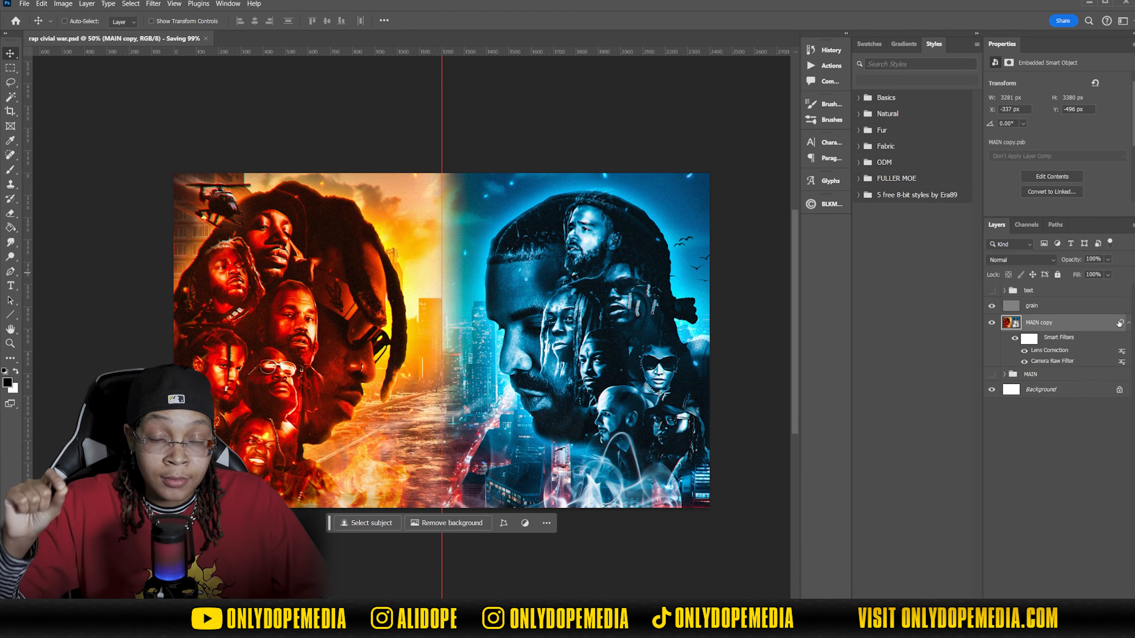
Duplicate the MAIN copy layer and rasterize the duplicate.
{"action": "left_click", "coordinate": [1128, 325]}
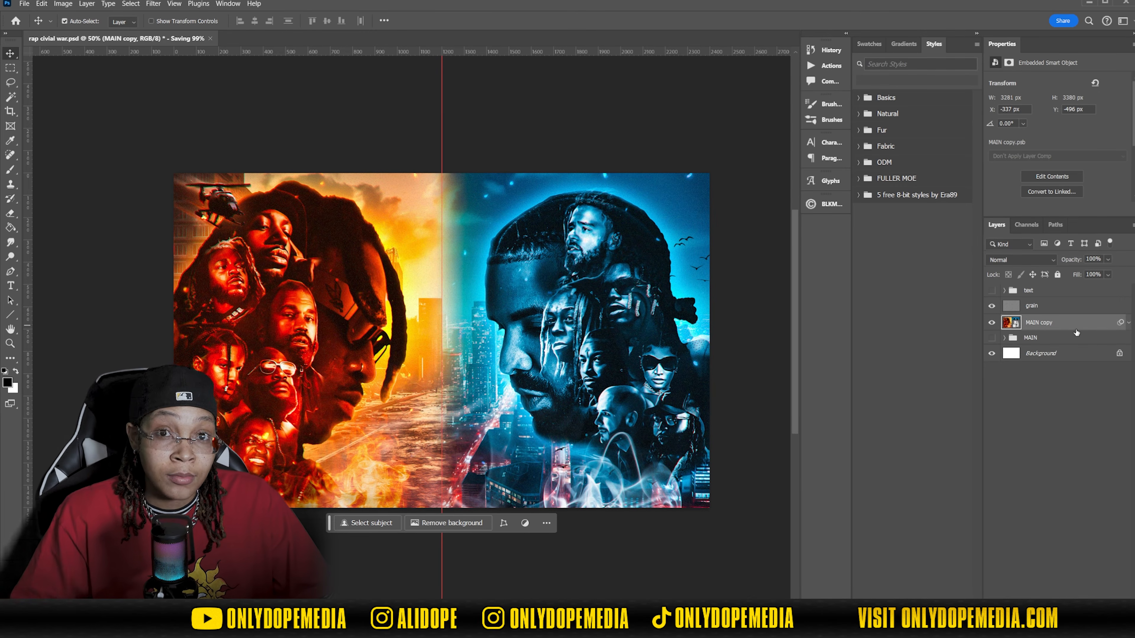
{"action": "key", "text": "ctrl+j"}
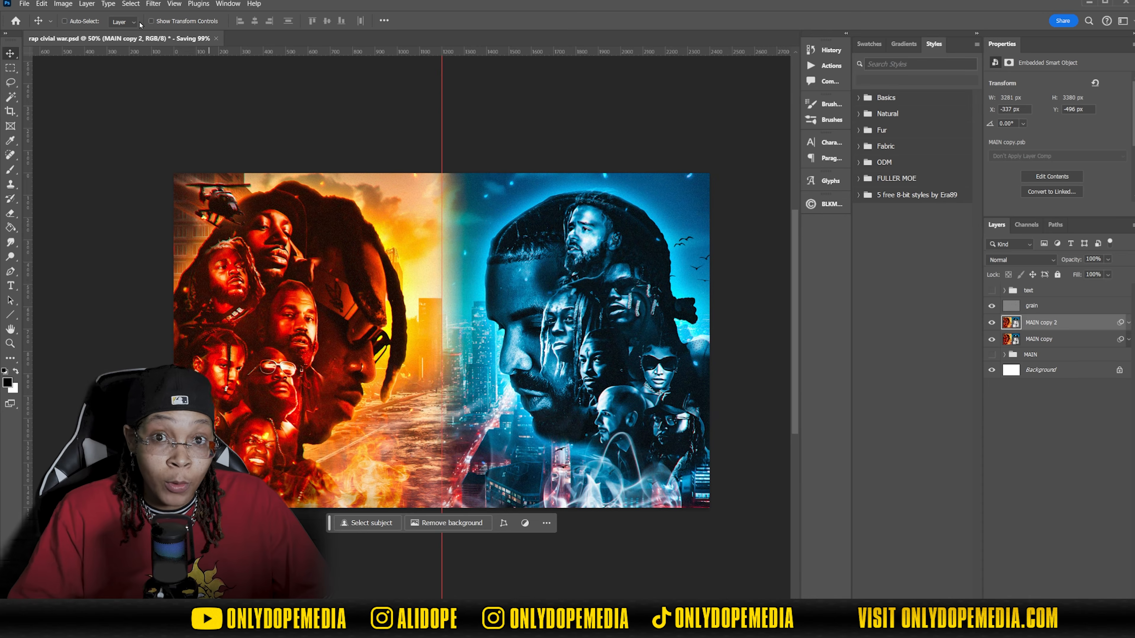
{"action": "right_click", "coordinate": [1072, 323]}
{"action": "left_click", "coordinate": [1105, 584]}
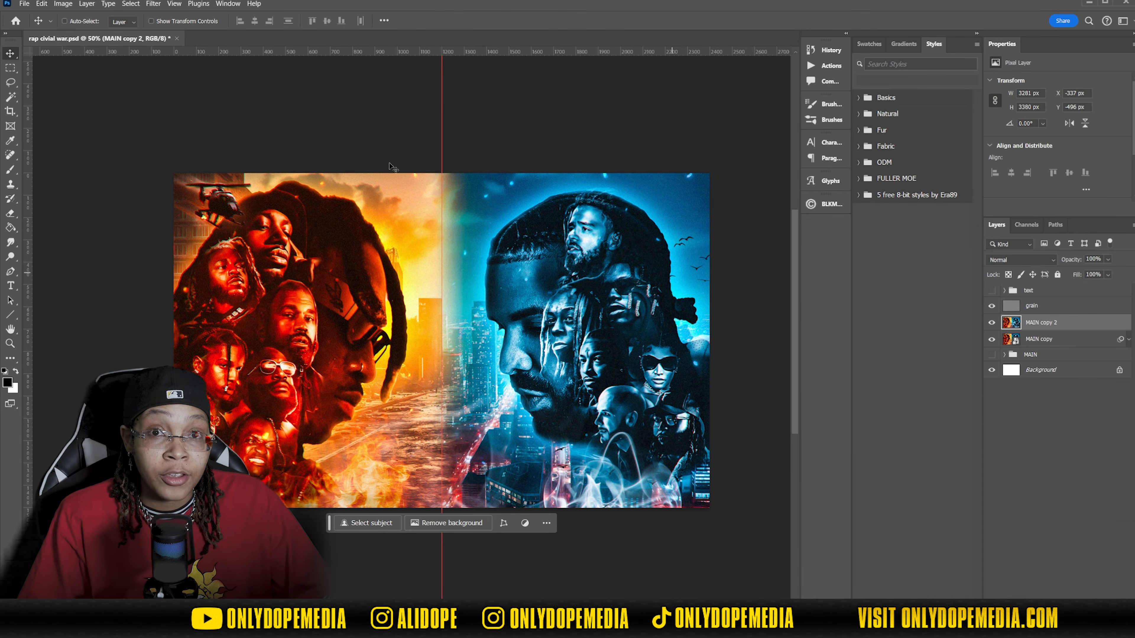
Apply the Filter Gallery's Diffuse Glow to MAIN copy 2 with Graininess 1, Glow Amount 6 and Clear Amount 7.
{"action": "left_click", "coordinate": [154, 4]}
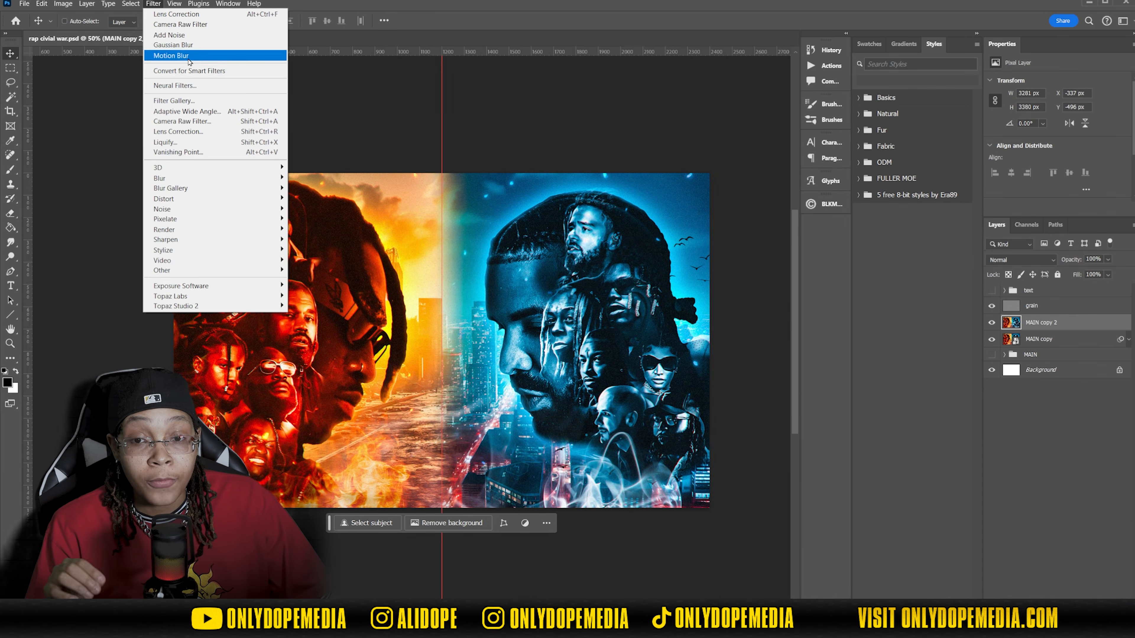
{"action": "mouse_move", "coordinate": [181, 178]}
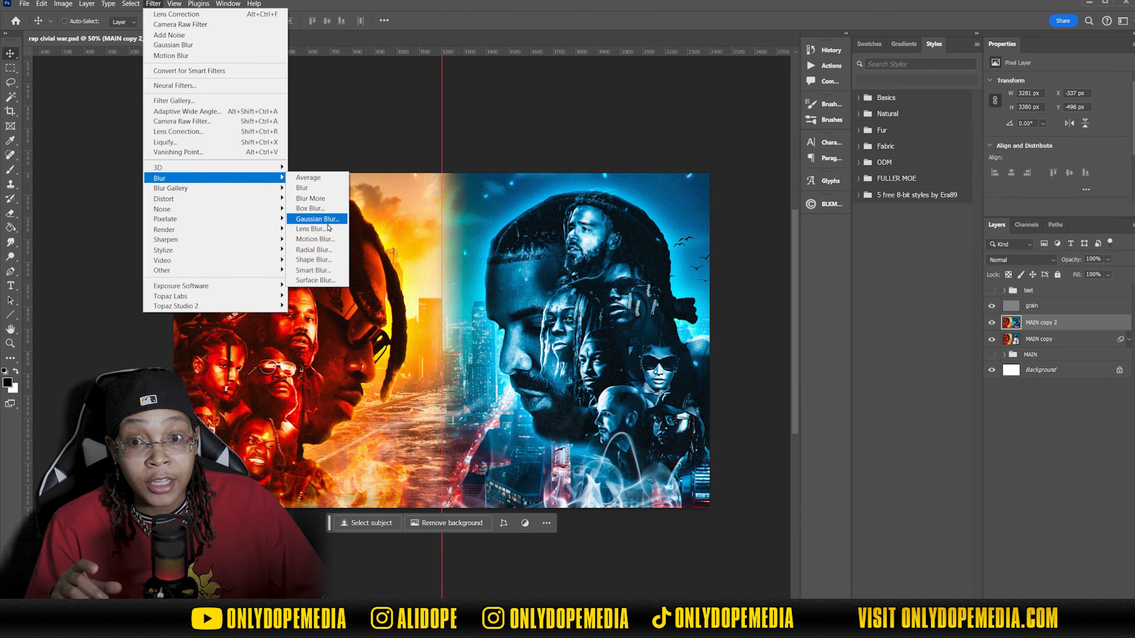
{"action": "left_click", "coordinate": [174, 101]}
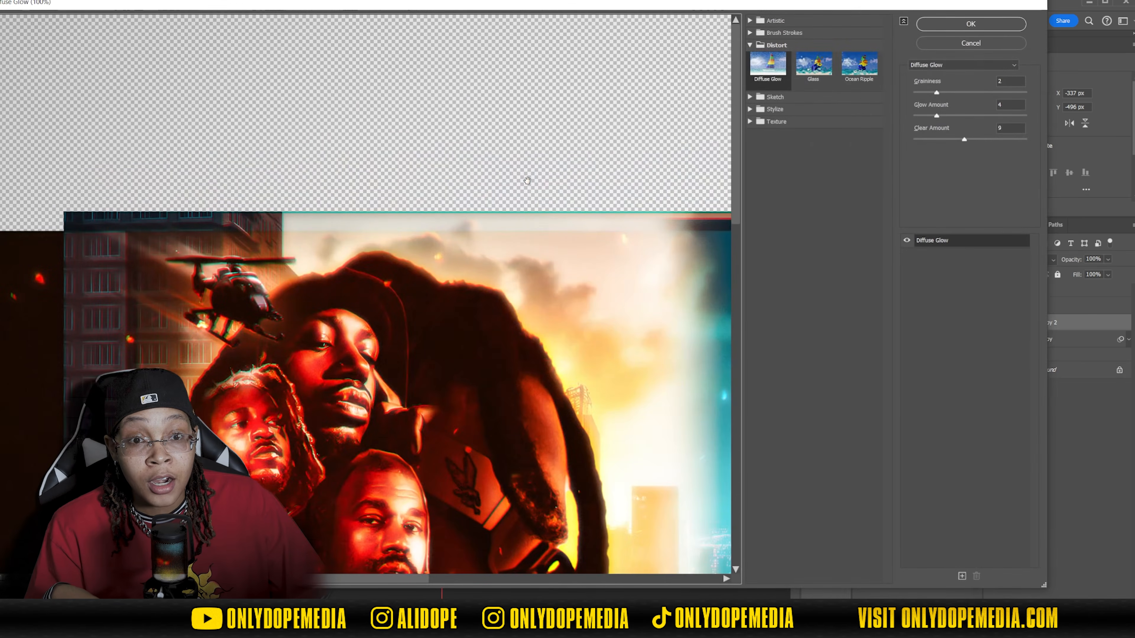
{"action": "left_click_drag", "start_coordinate": [613, 329], "coordinate": [481, 203]}
{"action": "left_click_drag", "start_coordinate": [572, 308], "coordinate": [487, 192]}
{"action": "left_click_drag", "start_coordinate": [594, 347], "coordinate": [488, 268]}
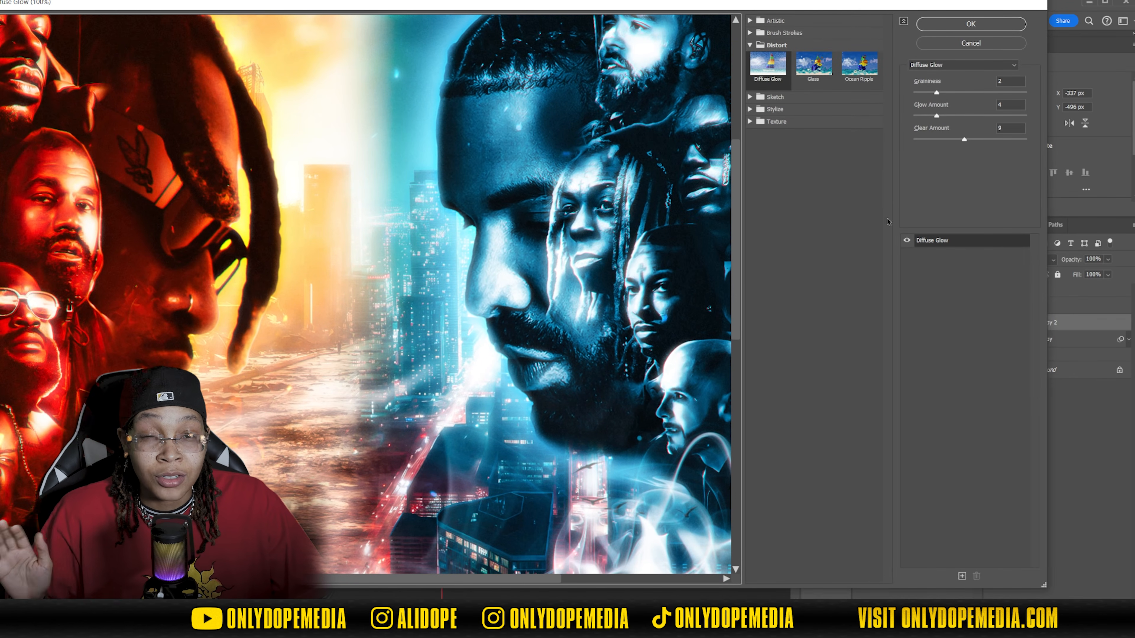
{"action": "left_click_drag", "start_coordinate": [937, 93], "coordinate": [951, 116]}
{"action": "left_click", "coordinate": [937, 116]}
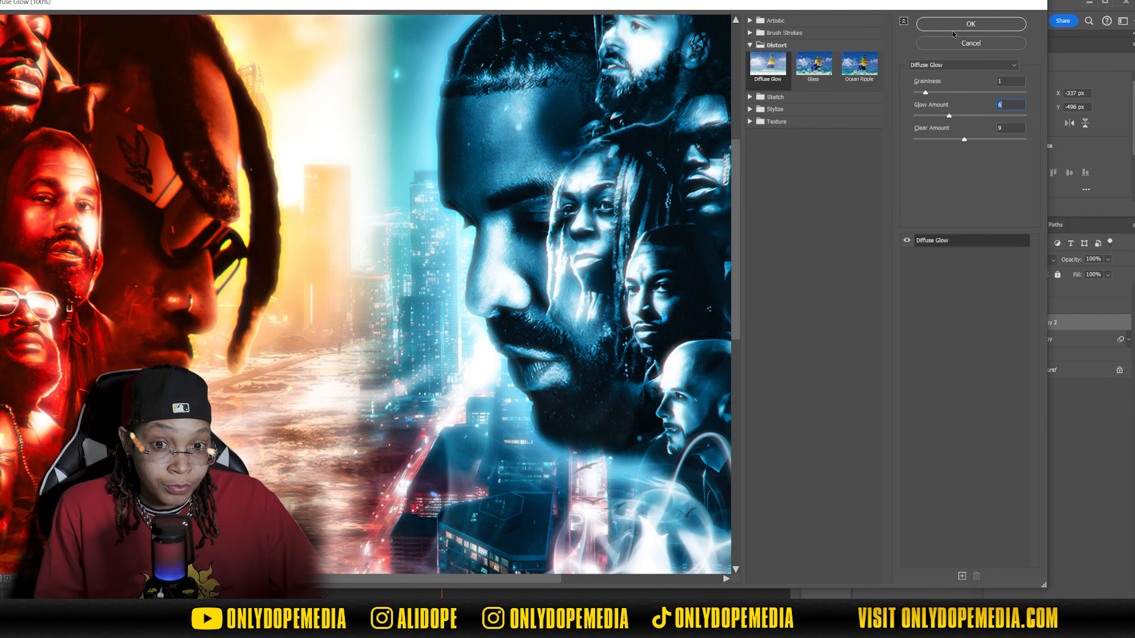
{"action": "left_click_drag", "start_coordinate": [965, 140], "coordinate": [937, 140]}
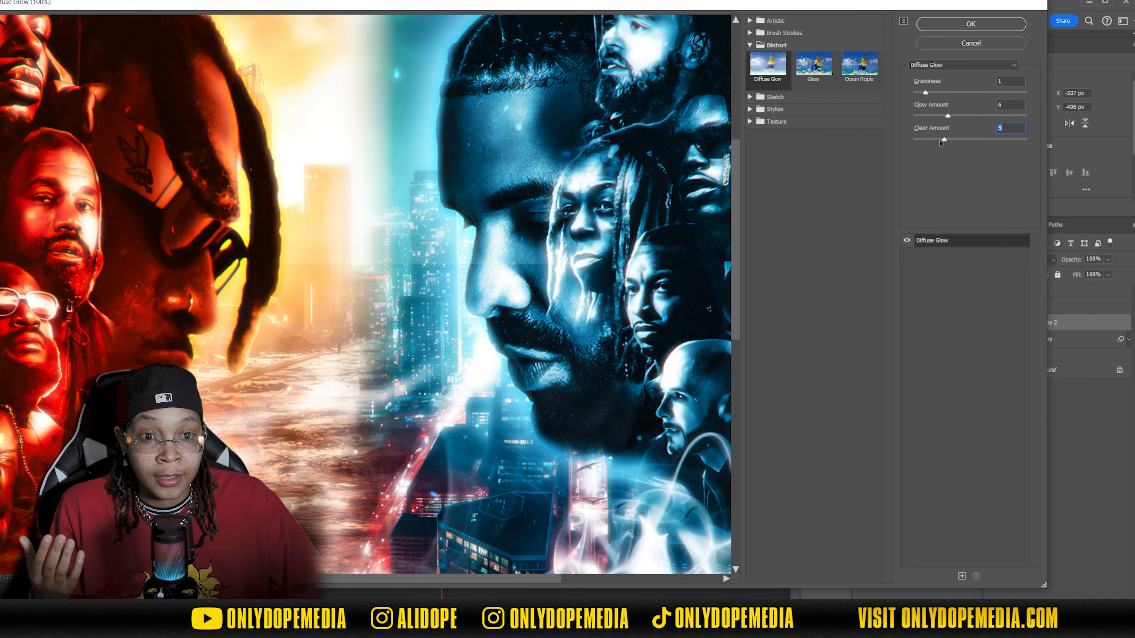
{"action": "left_click_drag", "start_coordinate": [941, 141], "coordinate": [954, 142]}
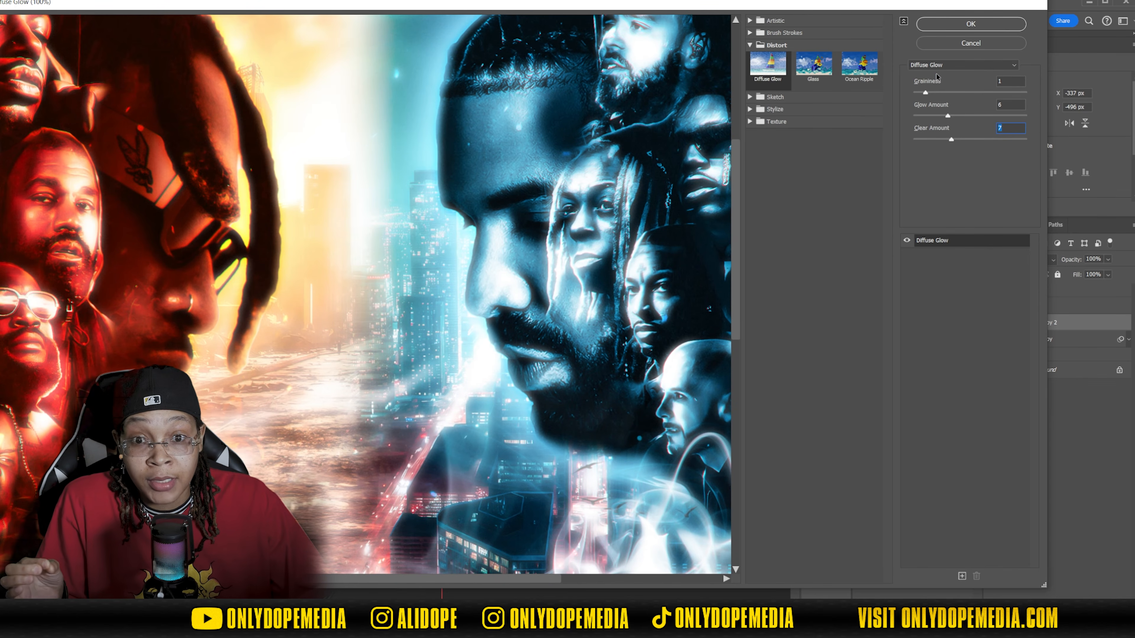
{"action": "left_click", "coordinate": [963, 27]}
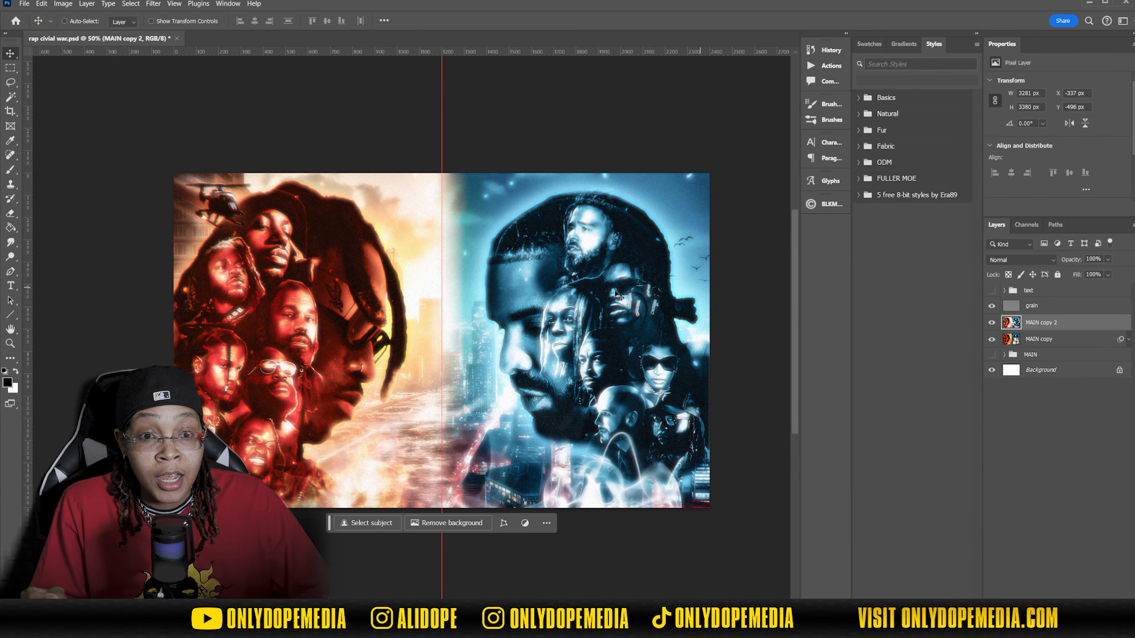
Set the MAIN copy 2 glow layer to Hard Light blending at about 46% opacity.
{"action": "left_click", "coordinate": [1036, 261]}
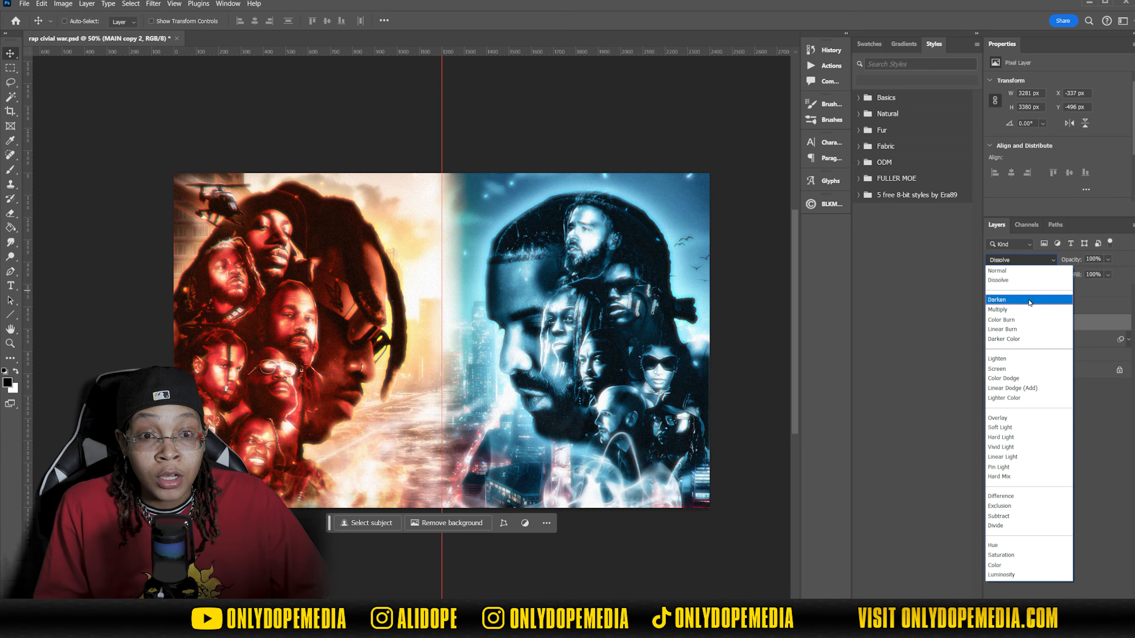
{"action": "left_click", "coordinate": [1023, 438]}
{"action": "left_click_drag", "start_coordinate": [1069, 260], "coordinate": [1041, 262]}
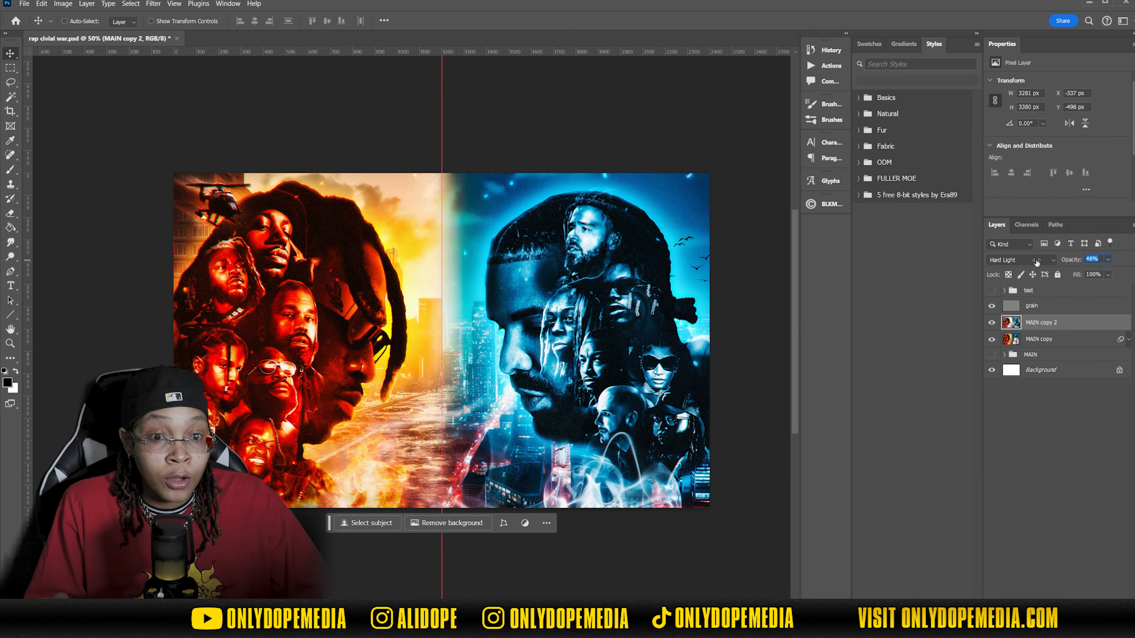
{"action": "left_click", "coordinate": [1070, 402]}
Add an Exposure adjustment above the grain layer with Exposure +0.06 and Gamma Correction 0.88, and save the document.
{"action": "left_click", "coordinate": [1076, 307]}
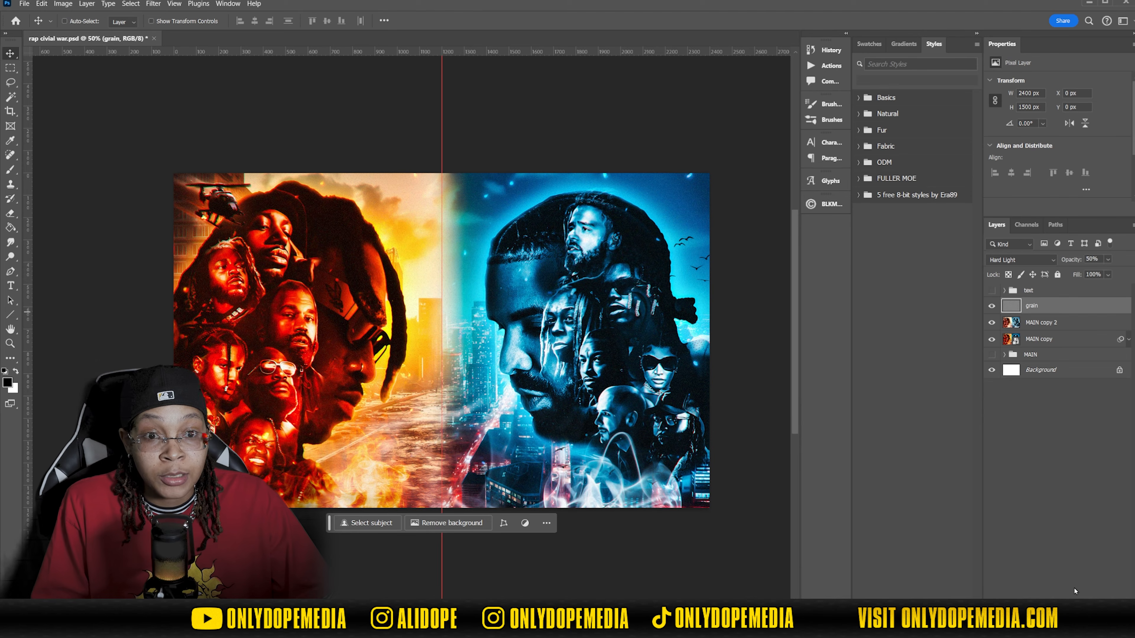
{"action": "left_click", "coordinate": [1069, 609]}
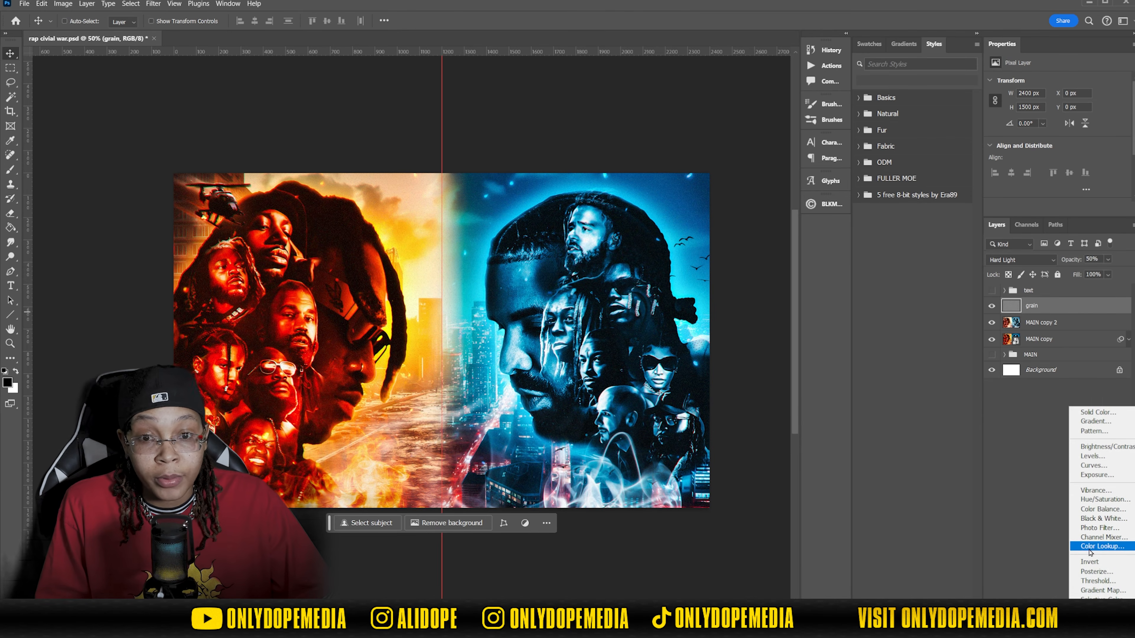
{"action": "left_click", "coordinate": [1097, 479]}
{"action": "left_click_drag", "start_coordinate": [1057, 109], "coordinate": [1052, 109]}
{"action": "left_click_drag", "start_coordinate": [1057, 131], "coordinate": [1063, 153]}
{"action": "left_click_drag", "start_coordinate": [1052, 110], "coordinate": [1058, 111]}
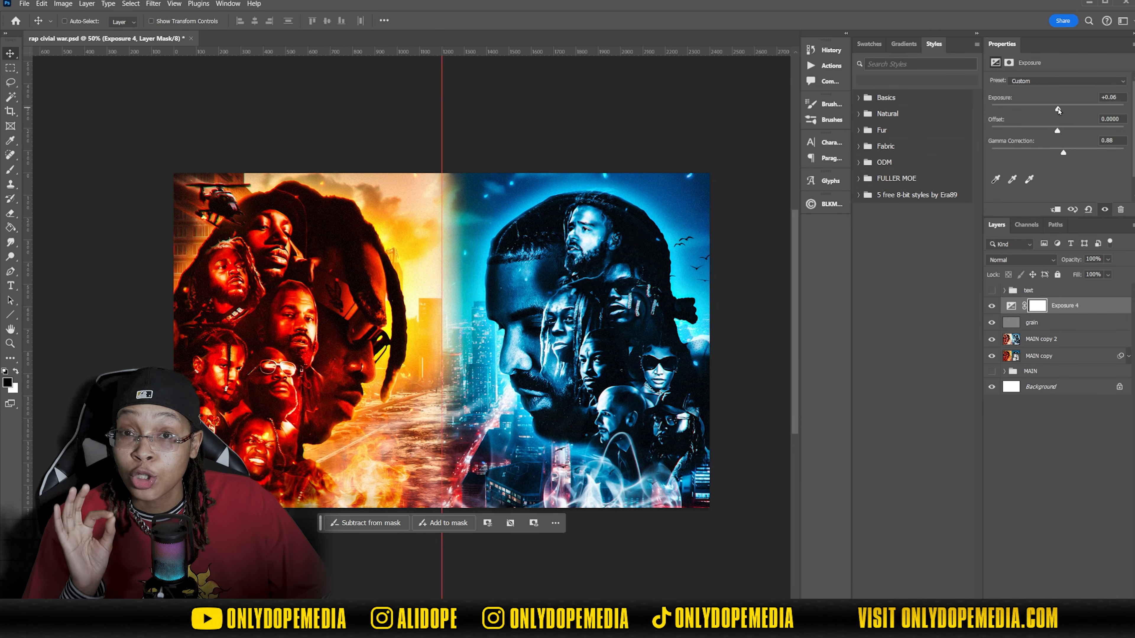
{"action": "key", "text": "ctrl+s"}
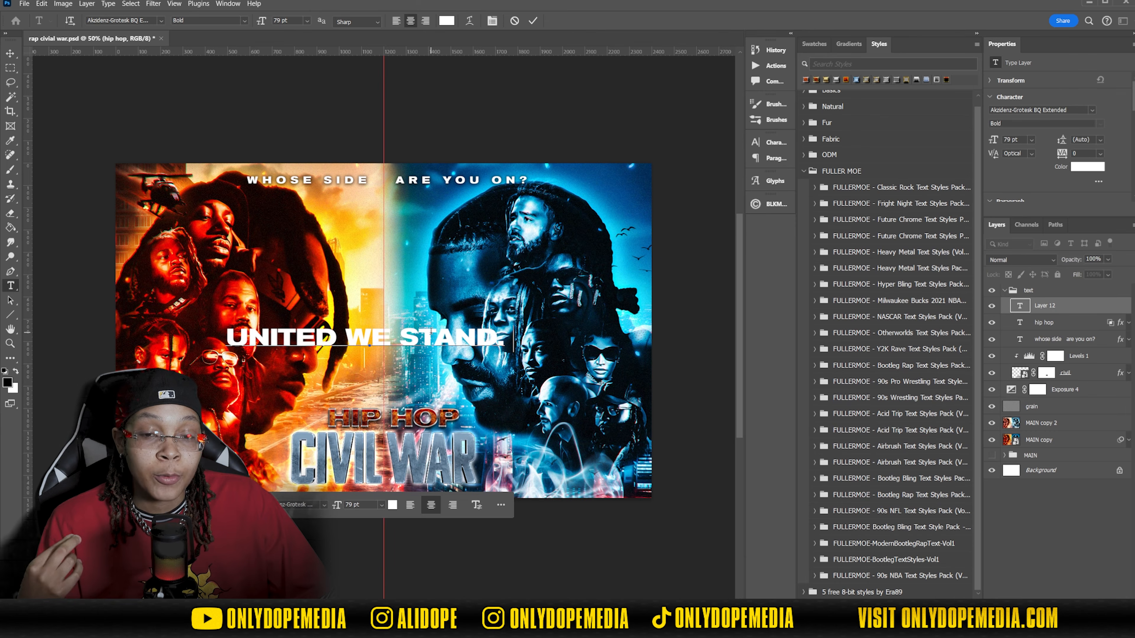
Complete the new tagline text so it reads "UNITED WE STAND. DIVIDED WE FALL.".
{"action": "type", "text": "DIVI"}
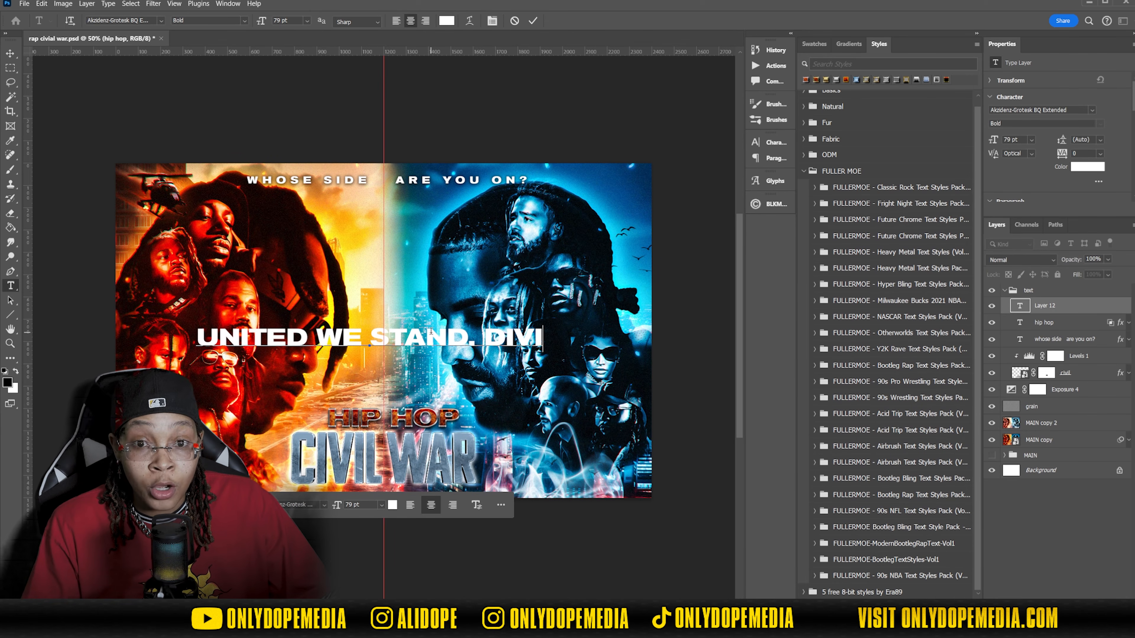
{"action": "type", "text": "DED WE"}
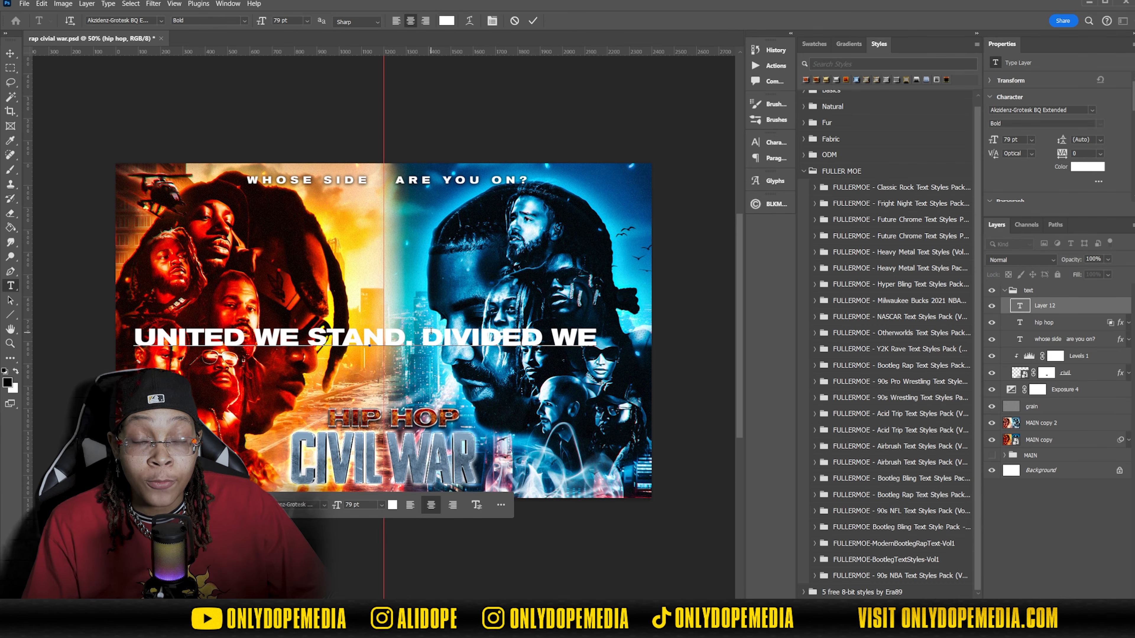
{"action": "type", "text": " FALL"}
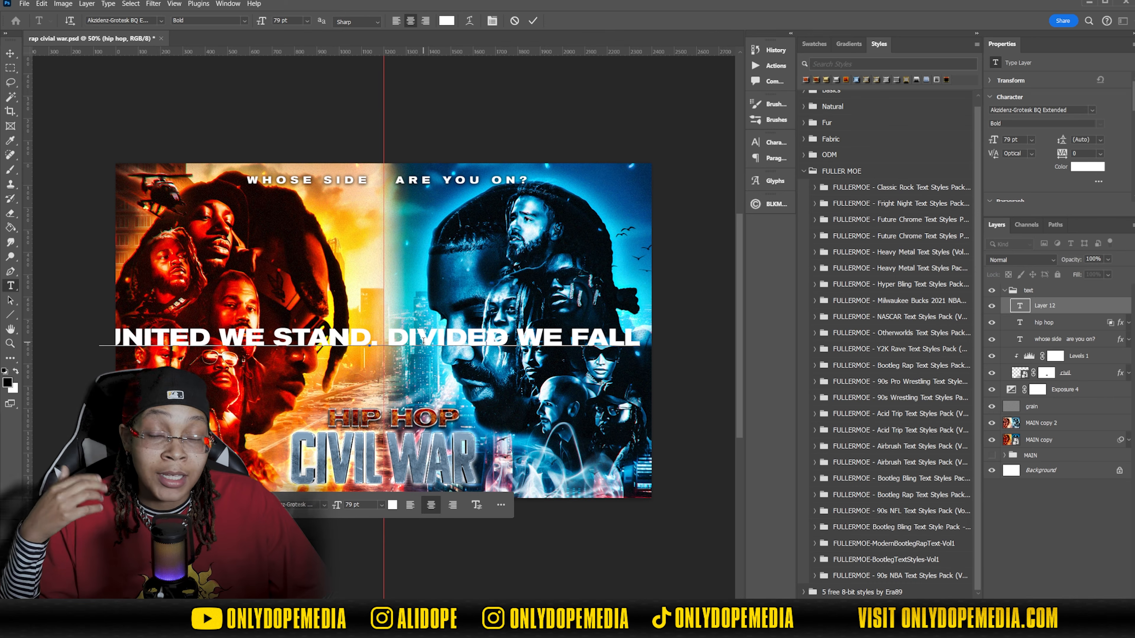
{"action": "type", "text": "."}
{"action": "key", "text": "ctrl+a"}
Copy the drop shadow style from the "whose side are you on?" layer to the "united we stand. divided we fall." layer.
{"action": "left_click", "coordinate": [1103, 340]}
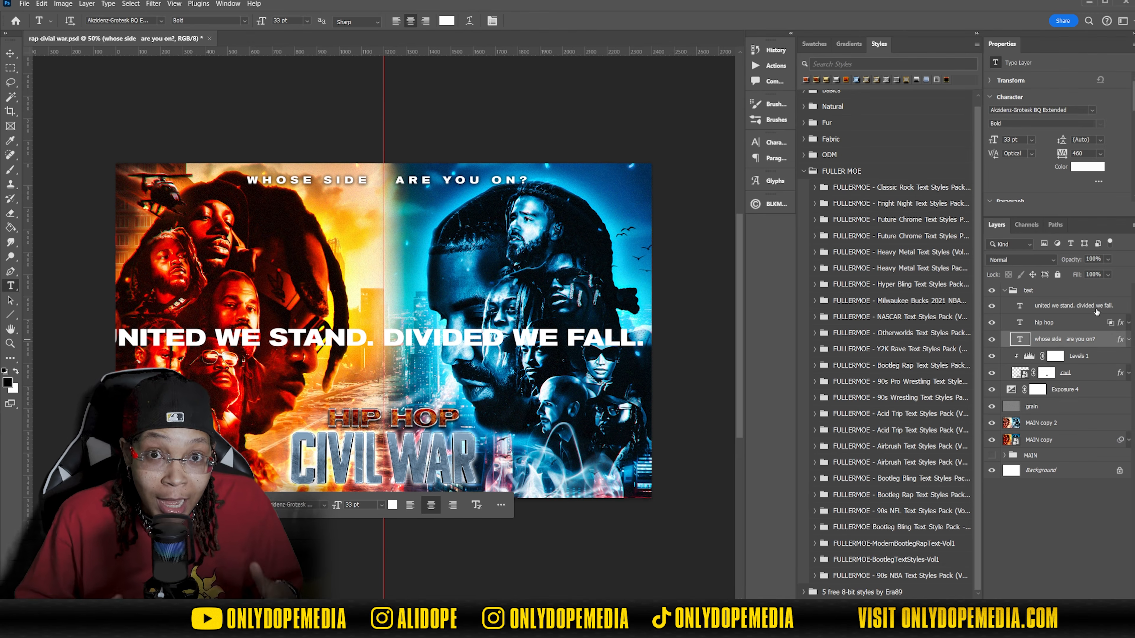
{"action": "right_click", "coordinate": [1117, 313]}
{"action": "left_click", "coordinate": [1128, 472]}
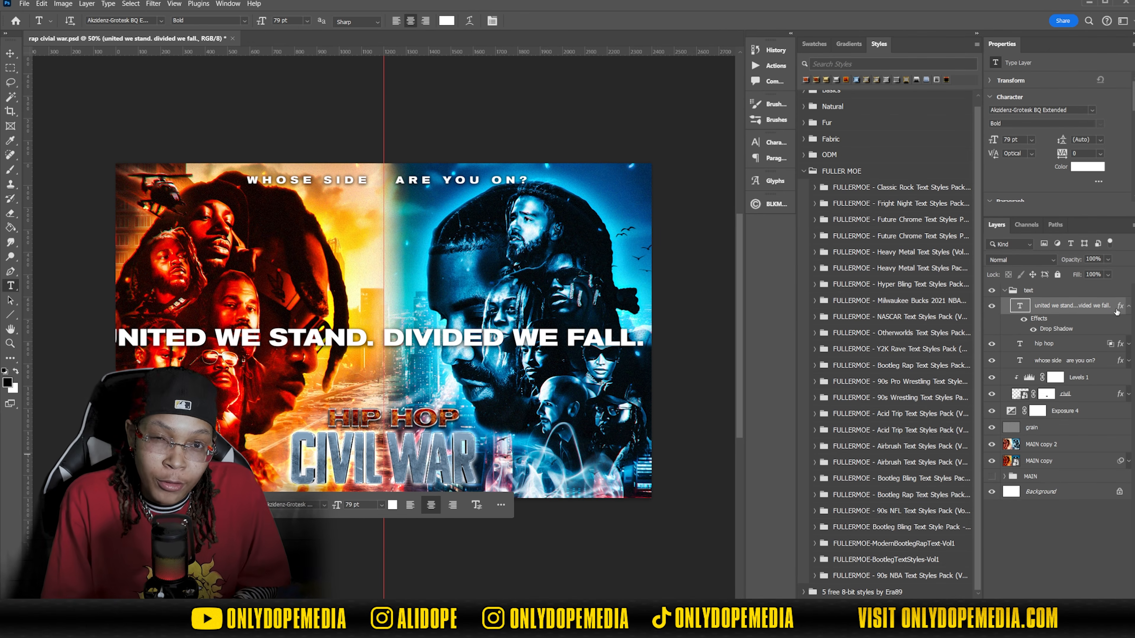
{"action": "left_click", "coordinate": [1129, 308]}
Match the "united we stand" tagline's letter spacing to the "whose side are you on?" line by setting its tracking to 460.
{"action": "left_click", "coordinate": [777, 143]}
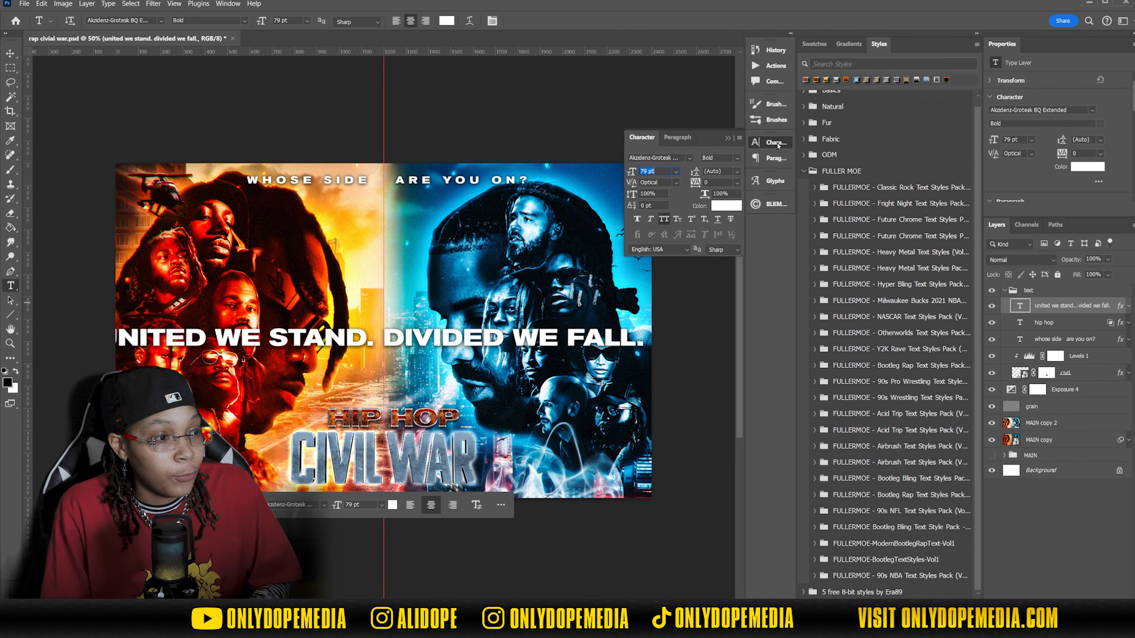
{"action": "left_click_drag", "start_coordinate": [613, 179], "coordinate": [602, 182]}
{"action": "left_click", "coordinate": [1064, 339]}
{"action": "left_click", "coordinate": [1071, 306]}
{"action": "left_click", "coordinate": [696, 183]}
{"action": "type", "text": "460"}
{"action": "key", "text": "Return"}
{"action": "left_click", "coordinate": [728, 137]}
Scale down the "united we stand" tagline and place it centred over the lower part of the CIVIL WAR title.
{"action": "key", "text": "v"}
{"action": "left_click_drag", "start_coordinate": [456, 347], "coordinate": [479, 421]}
{"action": "key", "text": "ctrl+t"}
{"action": "left_click_drag", "start_coordinate": [393, 425], "coordinate": [394, 420]}
{"action": "left_click_drag", "start_coordinate": [478, 413], "coordinate": [418, 460]}
{"action": "key", "text": "Return"}
Move the hip hop layer below "whose side are you on?" and scale HIP HOP and CIVIL WAR down together above the lower tagline.
{"action": "left_click", "coordinate": [1076, 324]}
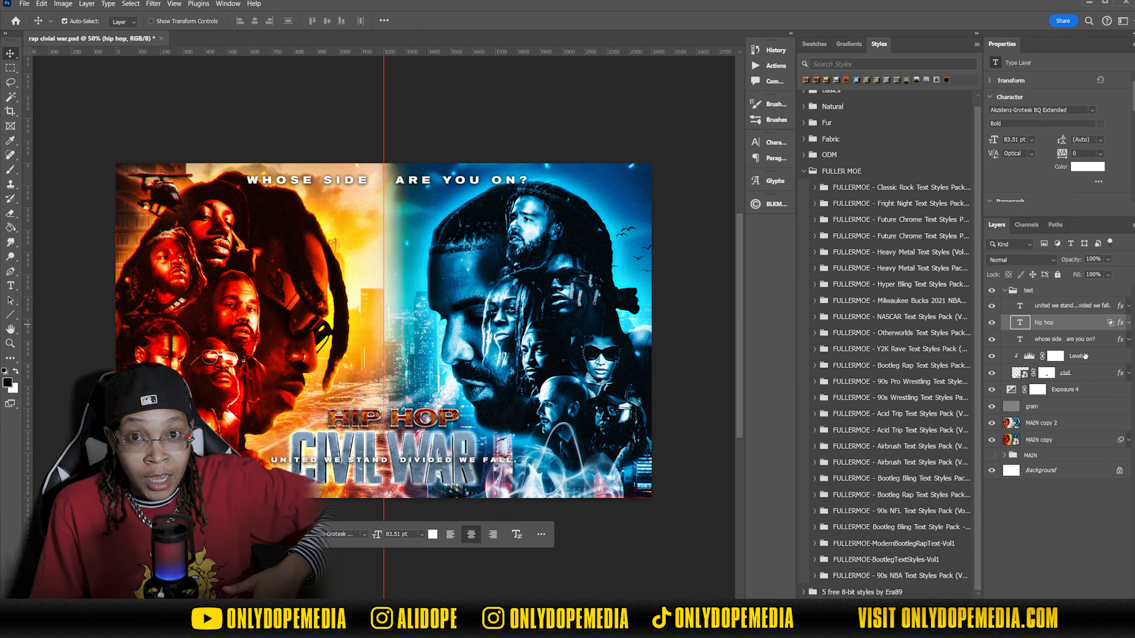
{"action": "left_click_drag", "start_coordinate": [1085, 355], "coordinate": [1072, 348]}
{"action": "left_click", "coordinate": [1073, 372], "text": "ctrl"}
{"action": "key", "text": "ctrl+t"}
{"action": "left_click_drag", "start_coordinate": [383, 408], "coordinate": [415, 406]}
{"action": "key", "text": "Return"}
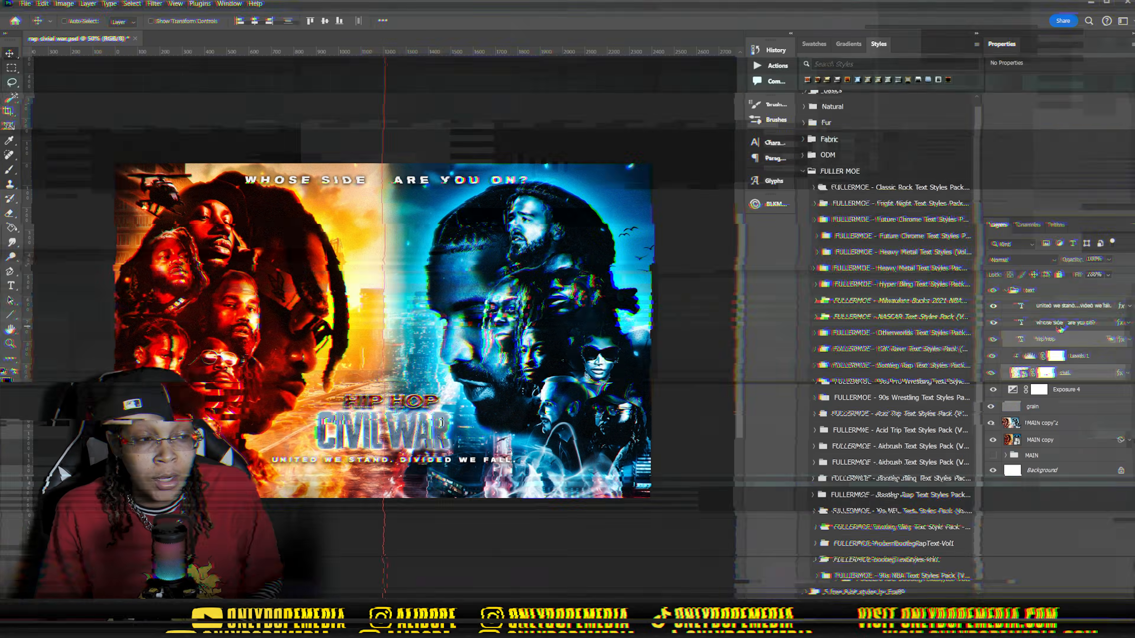